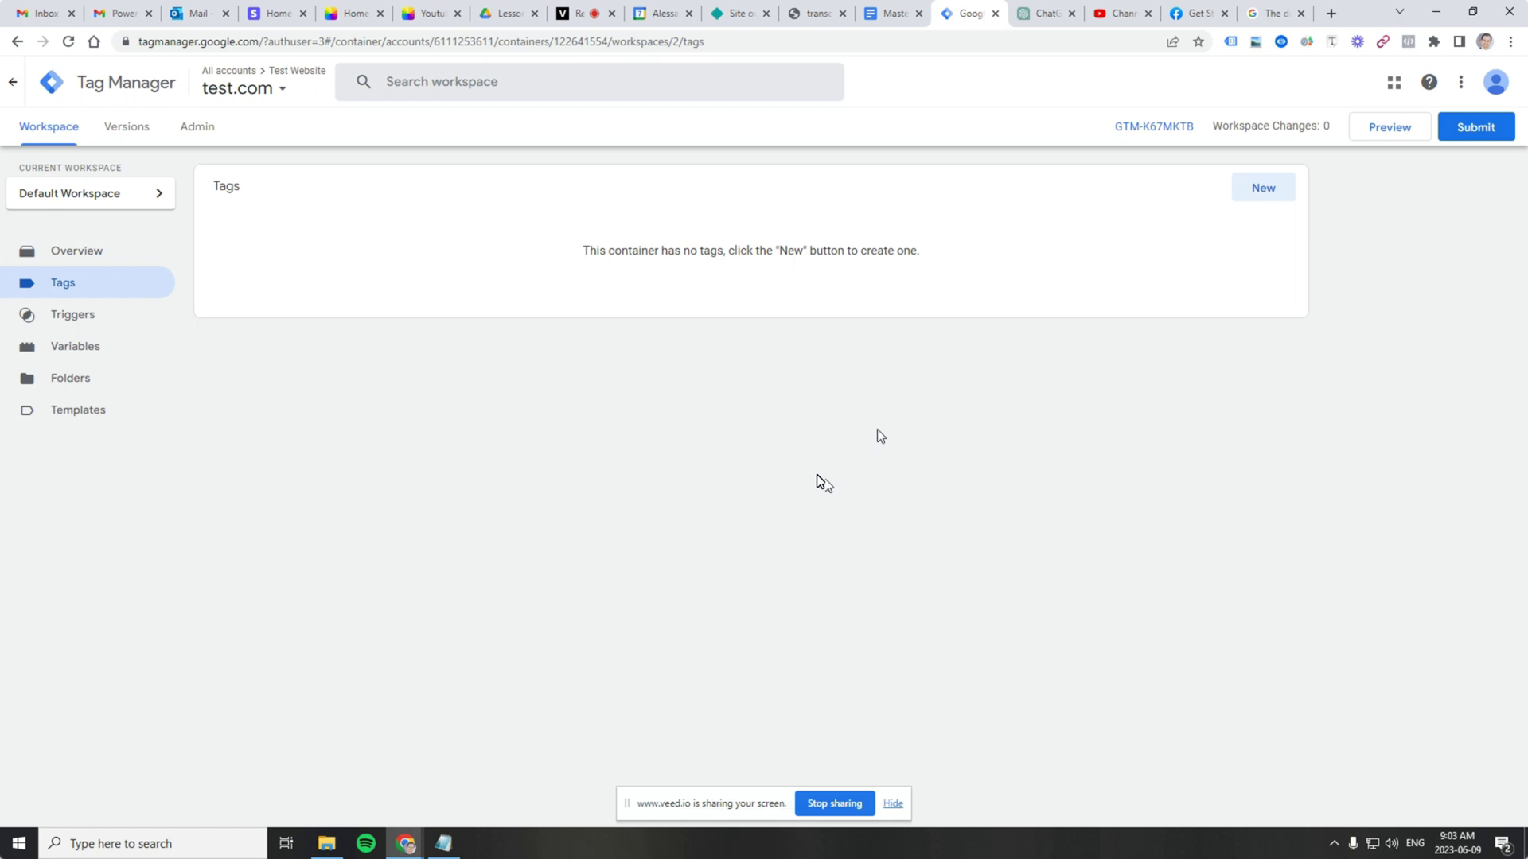
Step: Open index.html from the deploy folder in Sublime Text and add blank lines after <head>
{"action": "left_click", "coordinate": [1439, 9]}
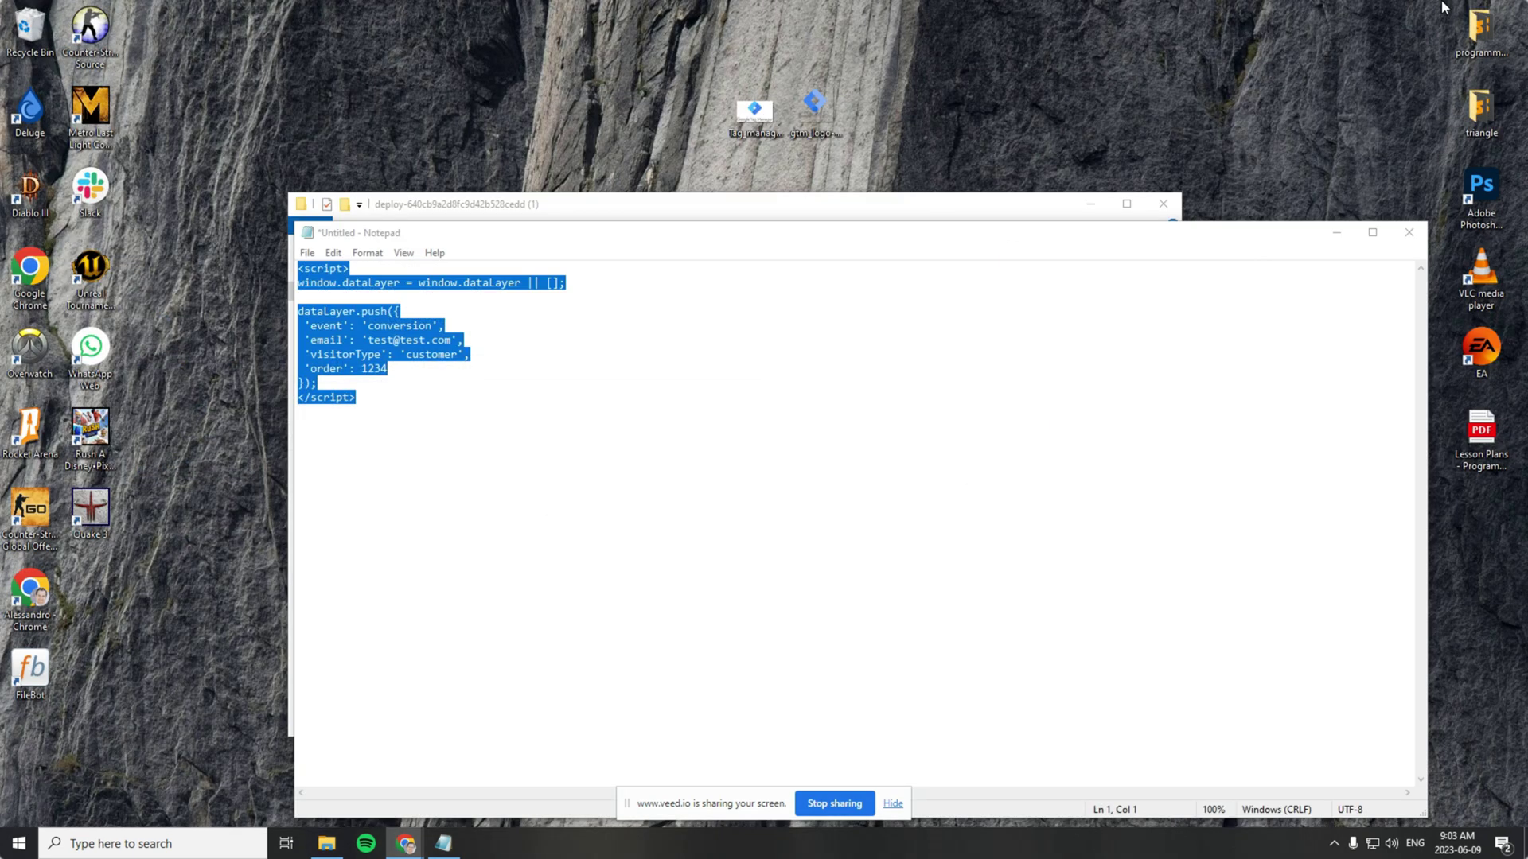
{"action": "left_click", "coordinate": [913, 199]}
{"action": "left_click", "coordinate": [504, 308]}
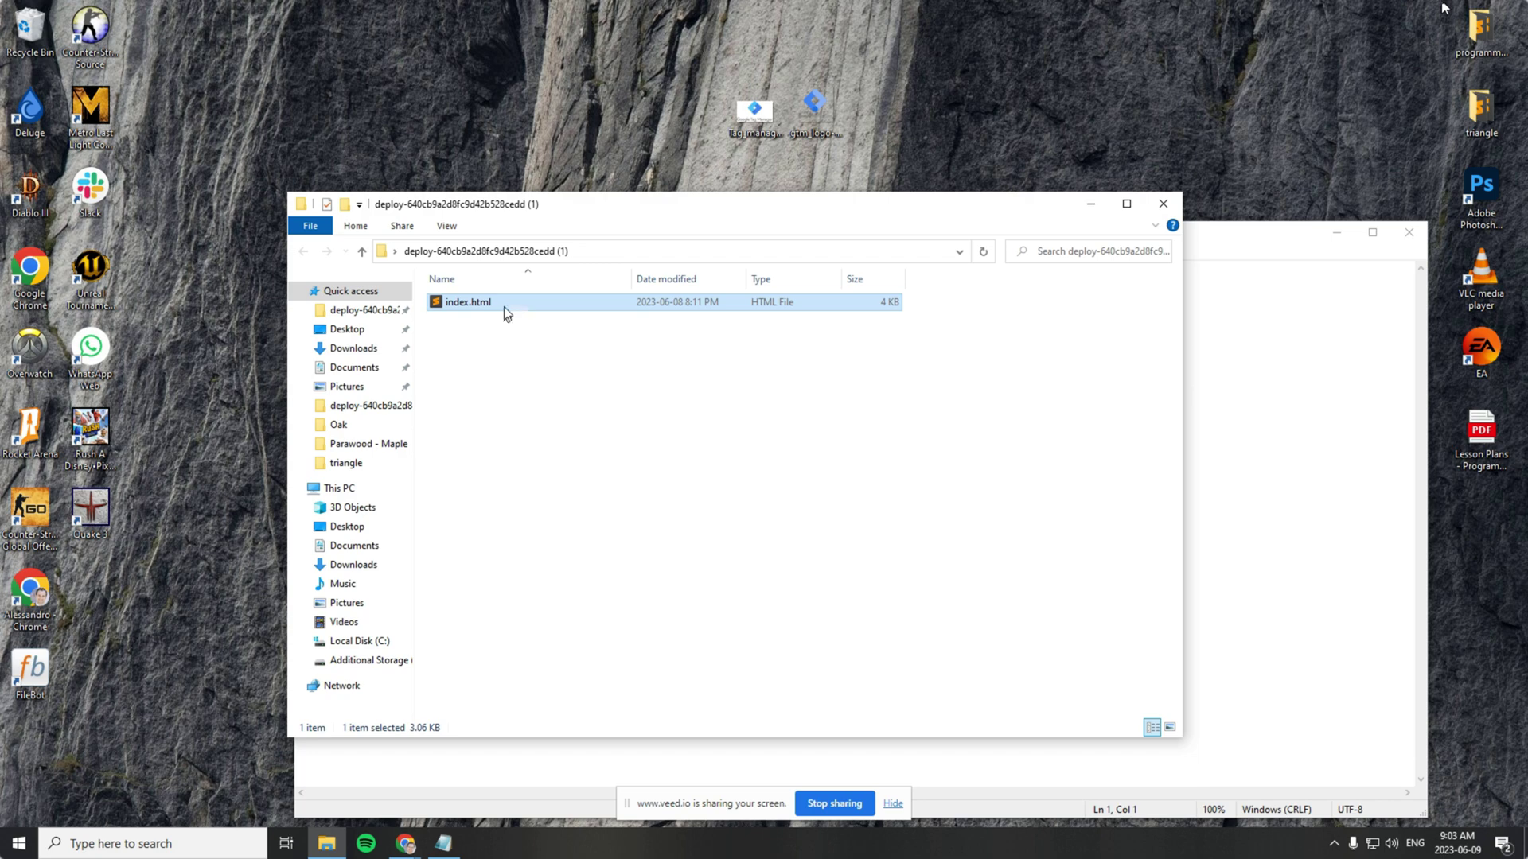
{"action": "double_click", "coordinate": [504, 307]}
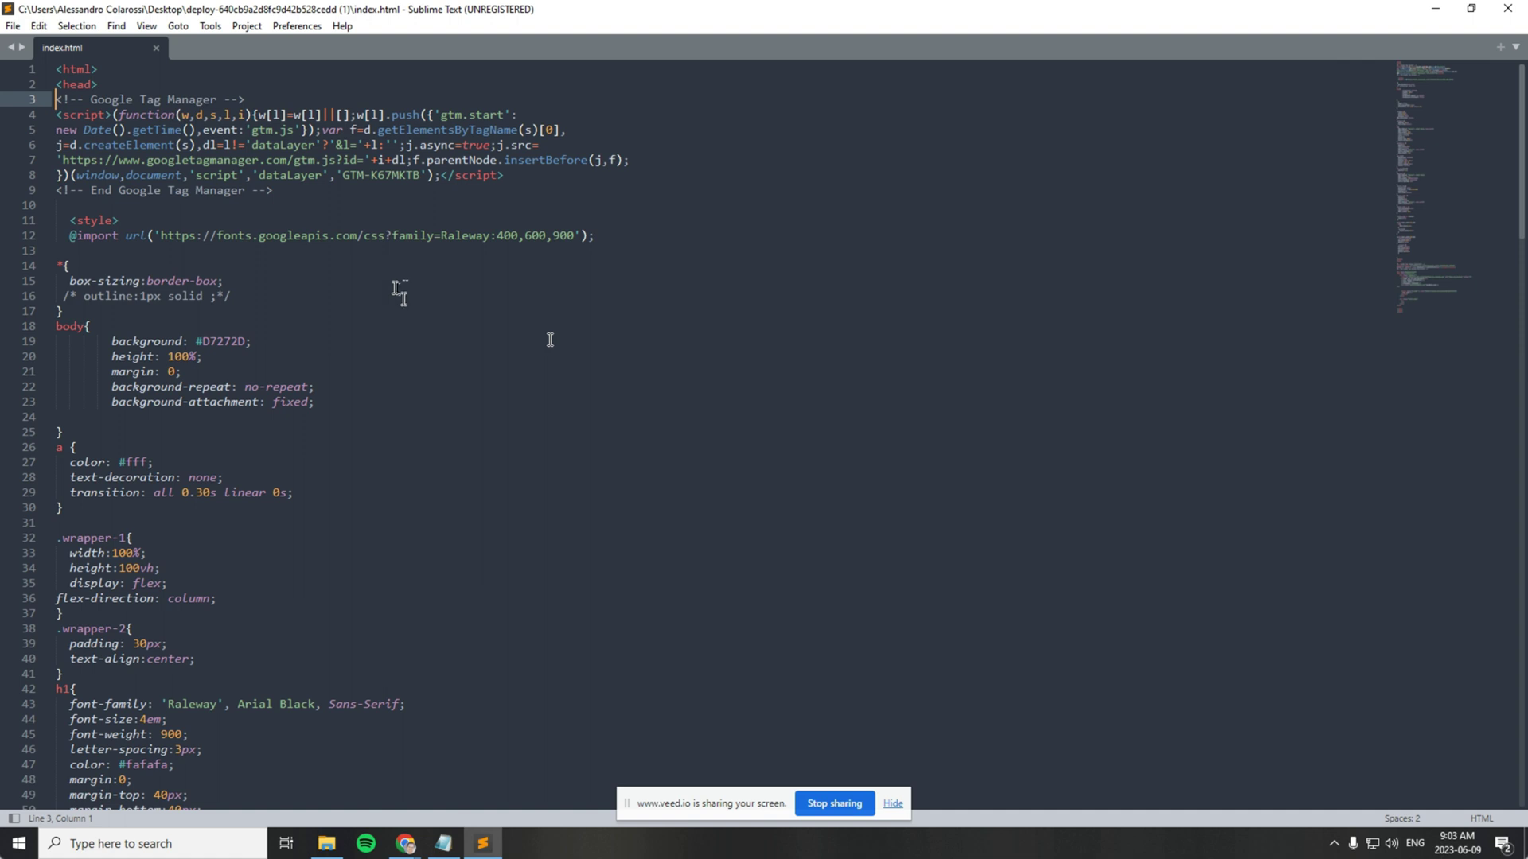
{"action": "left_click", "coordinate": [121, 85]}
{"action": "key", "text": "Return"}
{"action": "key", "text": "Return"}
{"action": "key", "text": "Return"}
{"action": "key", "text": "Return"}
{"action": "key", "text": "Return"}
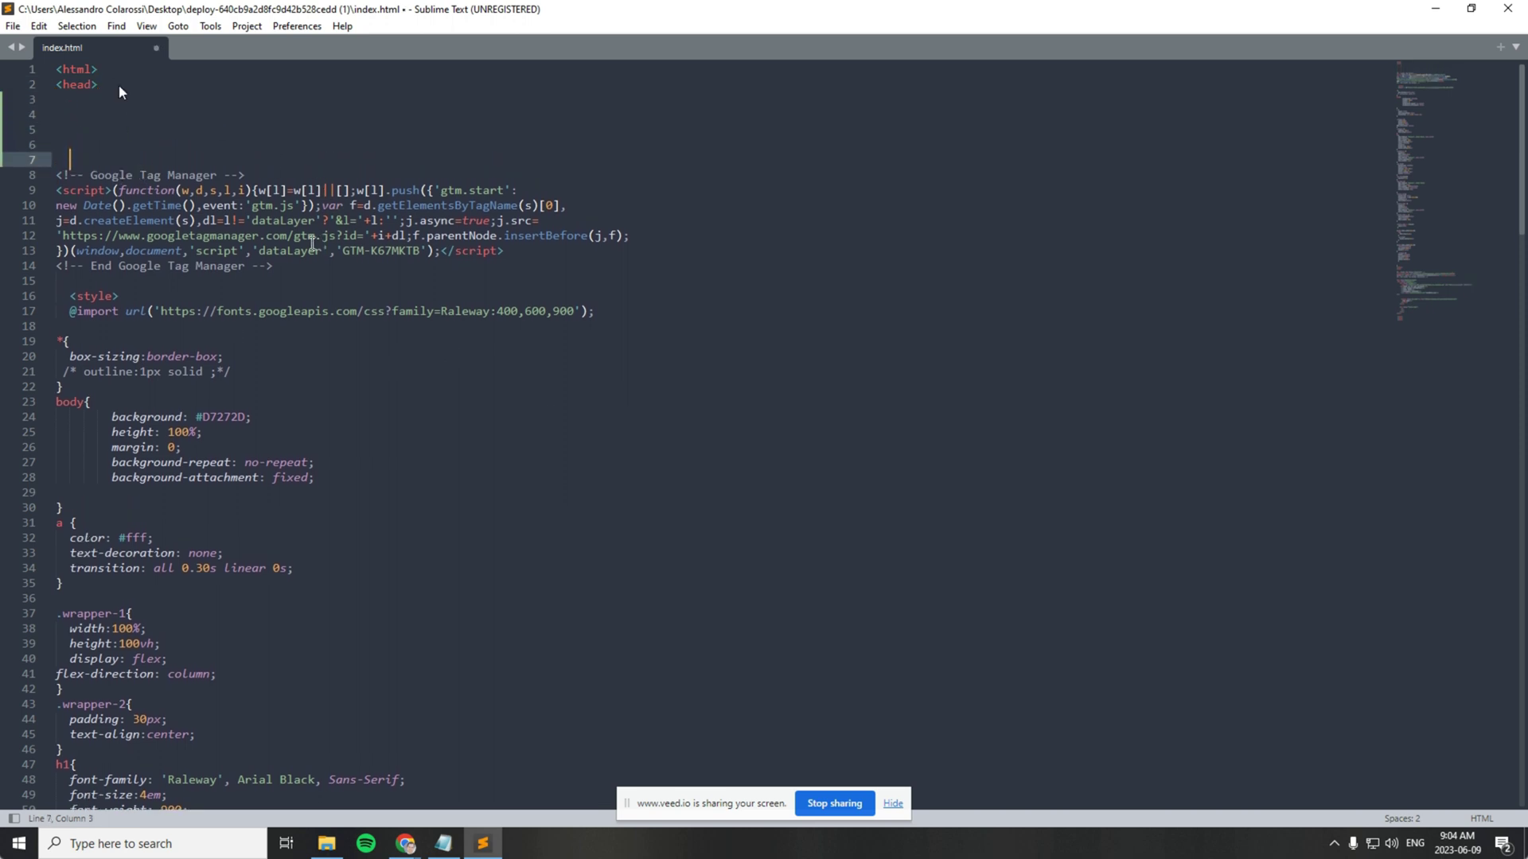
Step: Highlight the existing Google Tag Manager script snippet and its noscript block for review
{"action": "left_click_drag", "start_coordinate": [303, 266], "coordinate": [56, 175]}
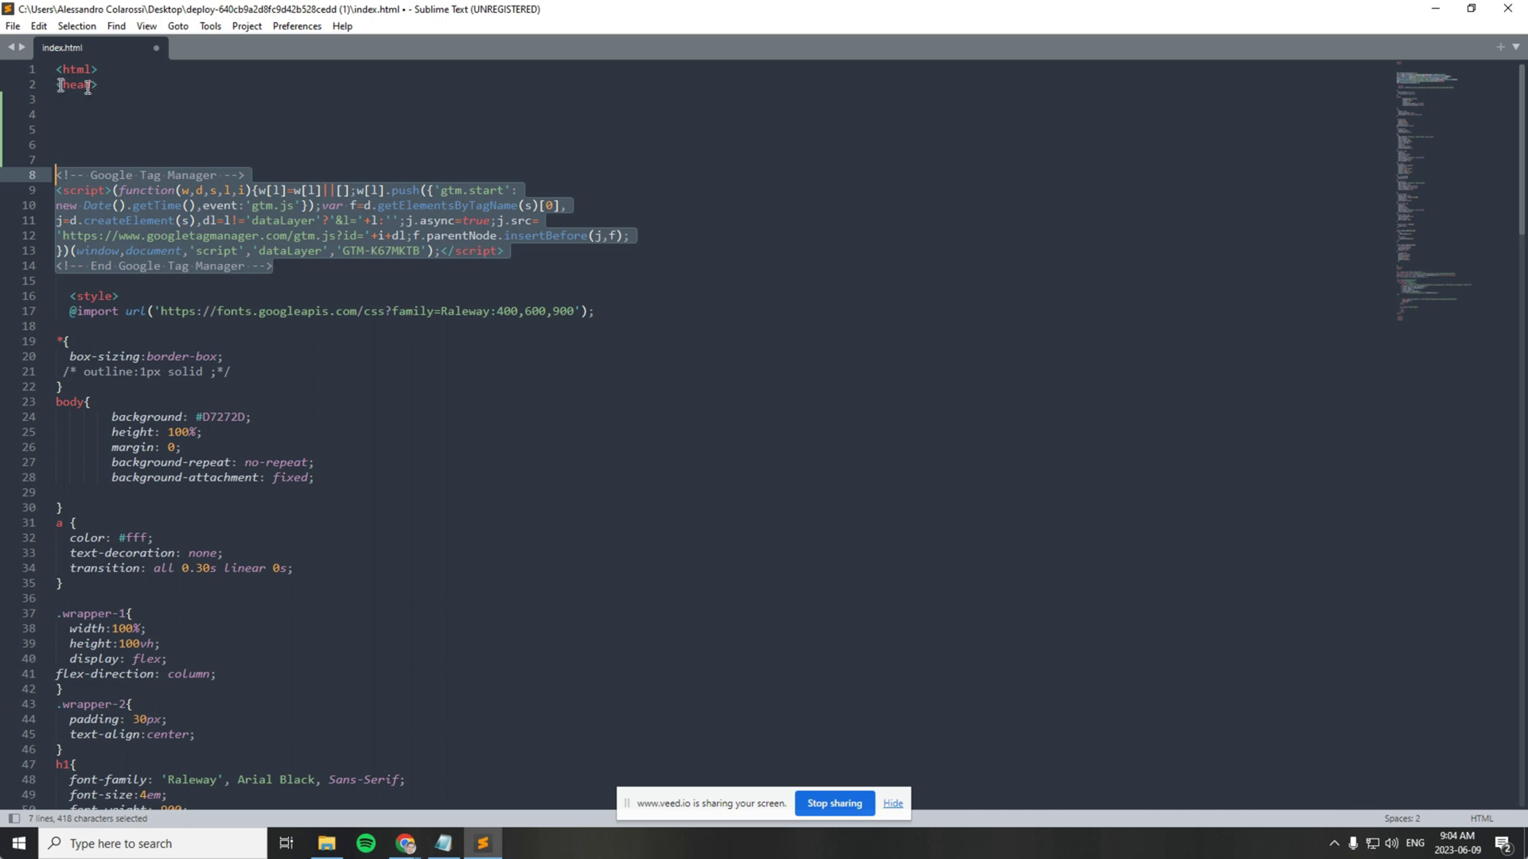
{"action": "left_click", "coordinate": [280, 311]}
{"action": "scroll", "coordinate": [305, 528], "scroll_direction": "down", "scroll_amount": 3}
{"action": "scroll", "coordinate": [305, 527], "scroll_direction": "down", "scroll_amount": 20}
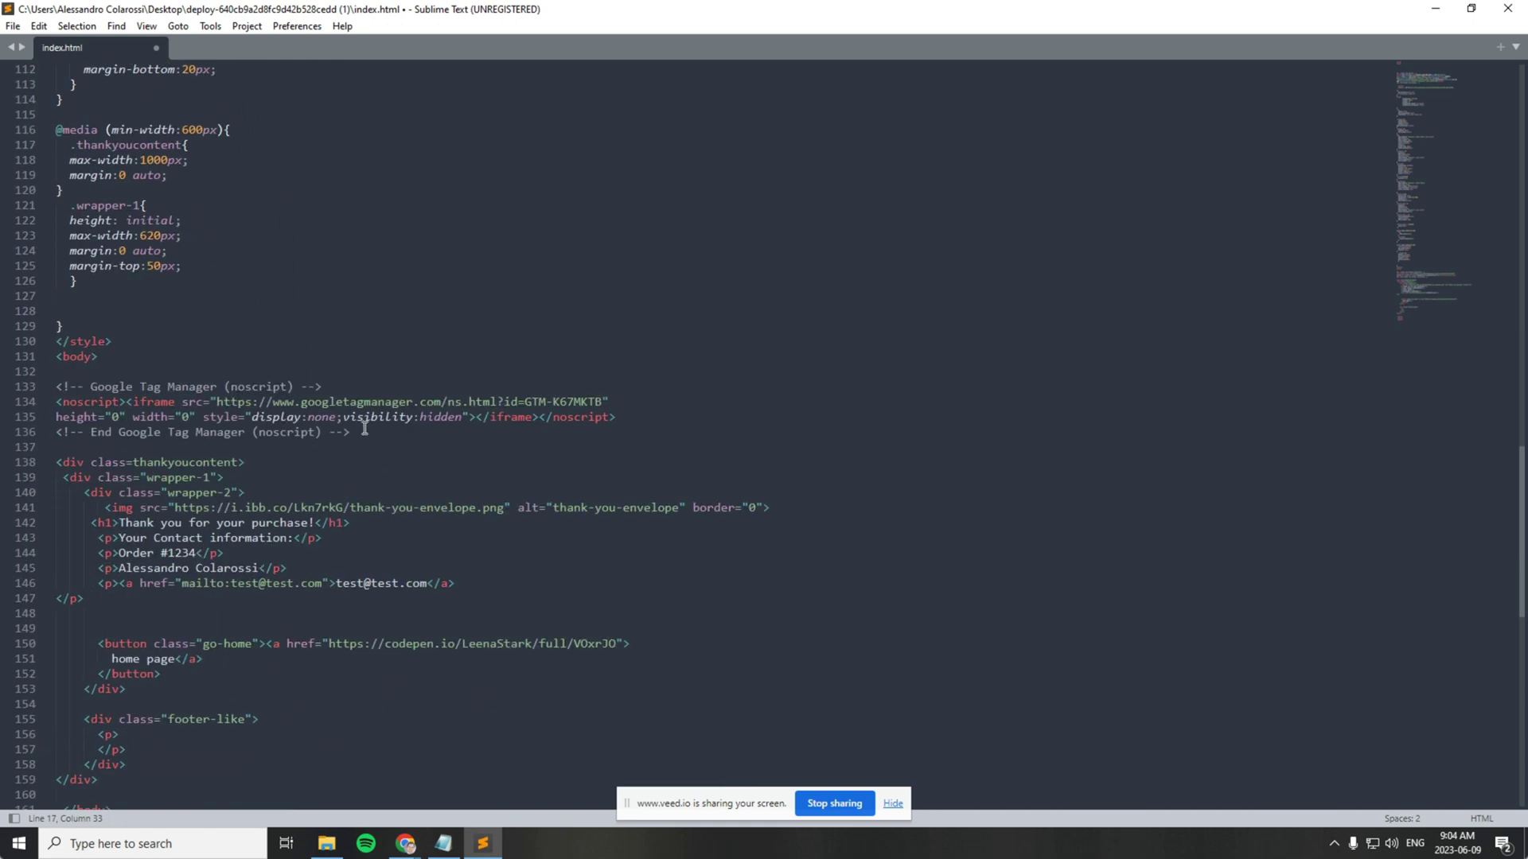
{"action": "left_click_drag", "start_coordinate": [357, 432], "coordinate": [44, 385]}
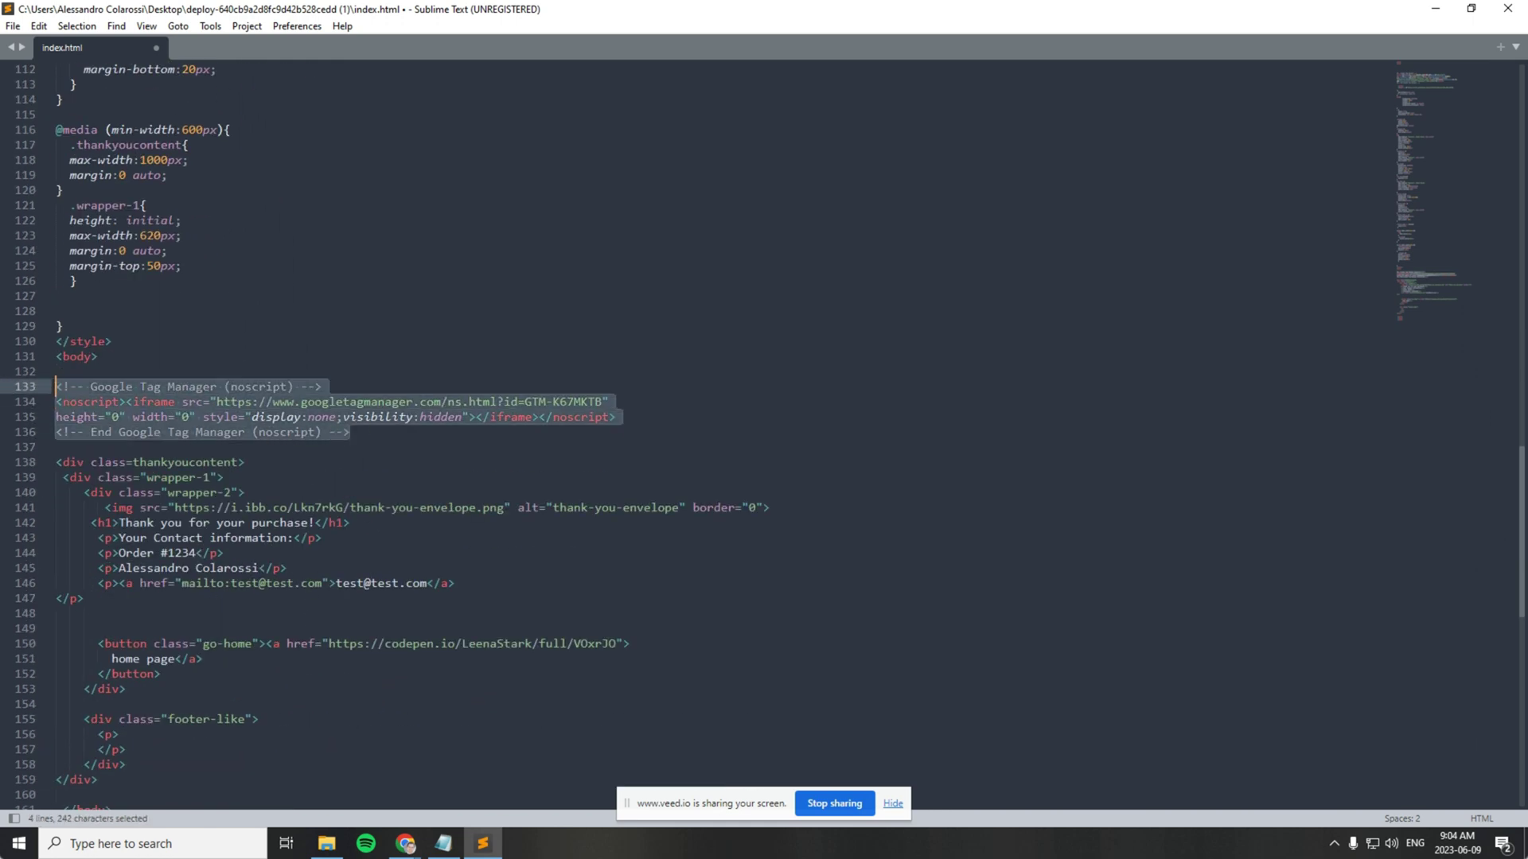
{"action": "left_click", "coordinate": [100, 372]}
{"action": "scroll", "coordinate": [337, 518], "scroll_direction": "up", "scroll_amount": 20}
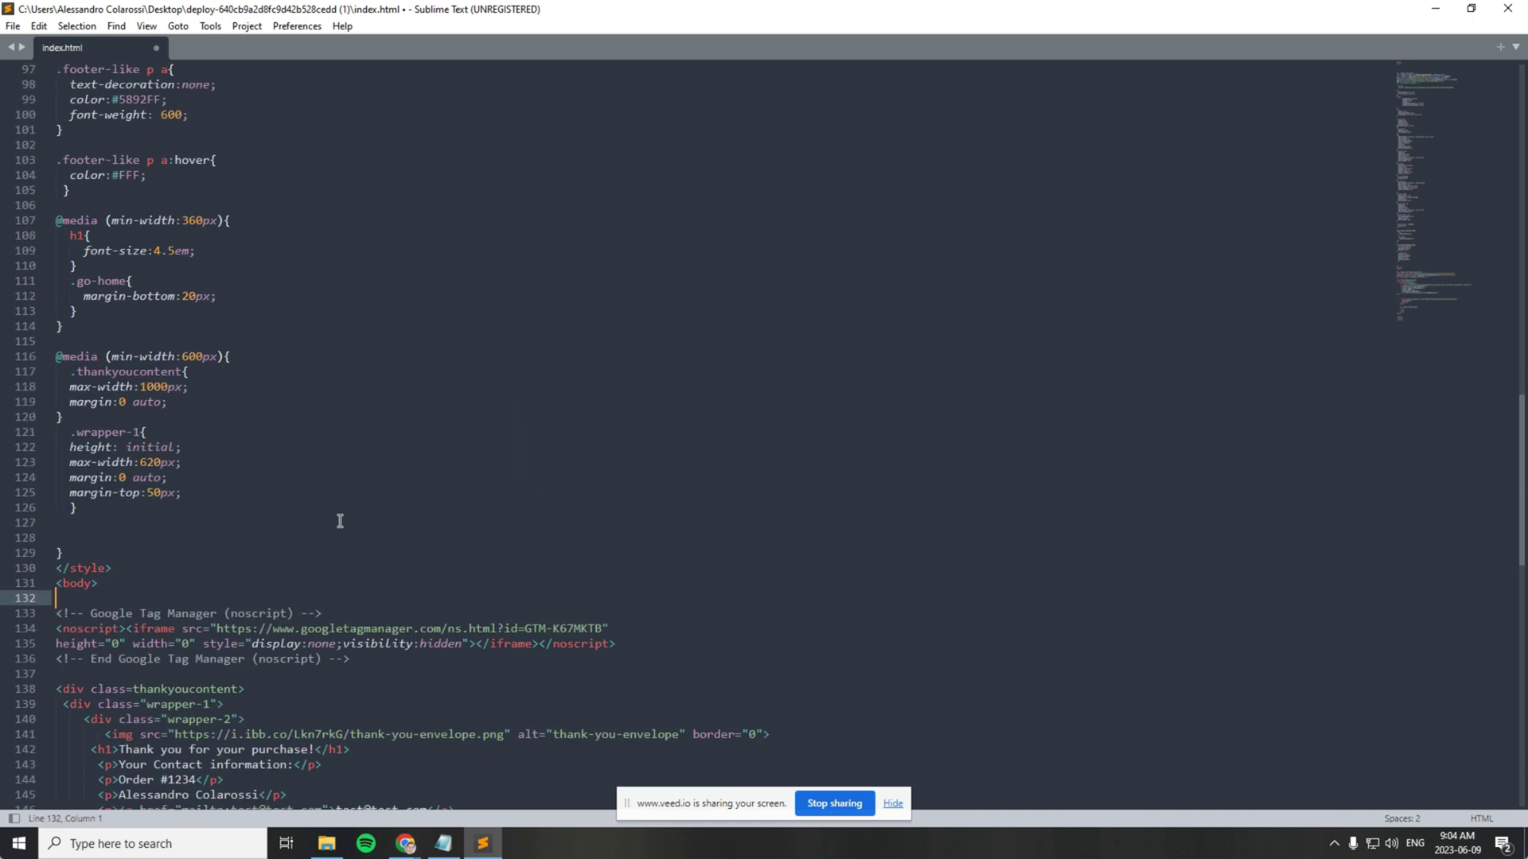
{"action": "scroll", "coordinate": [336, 529], "scroll_direction": "up", "scroll_amount": 17}
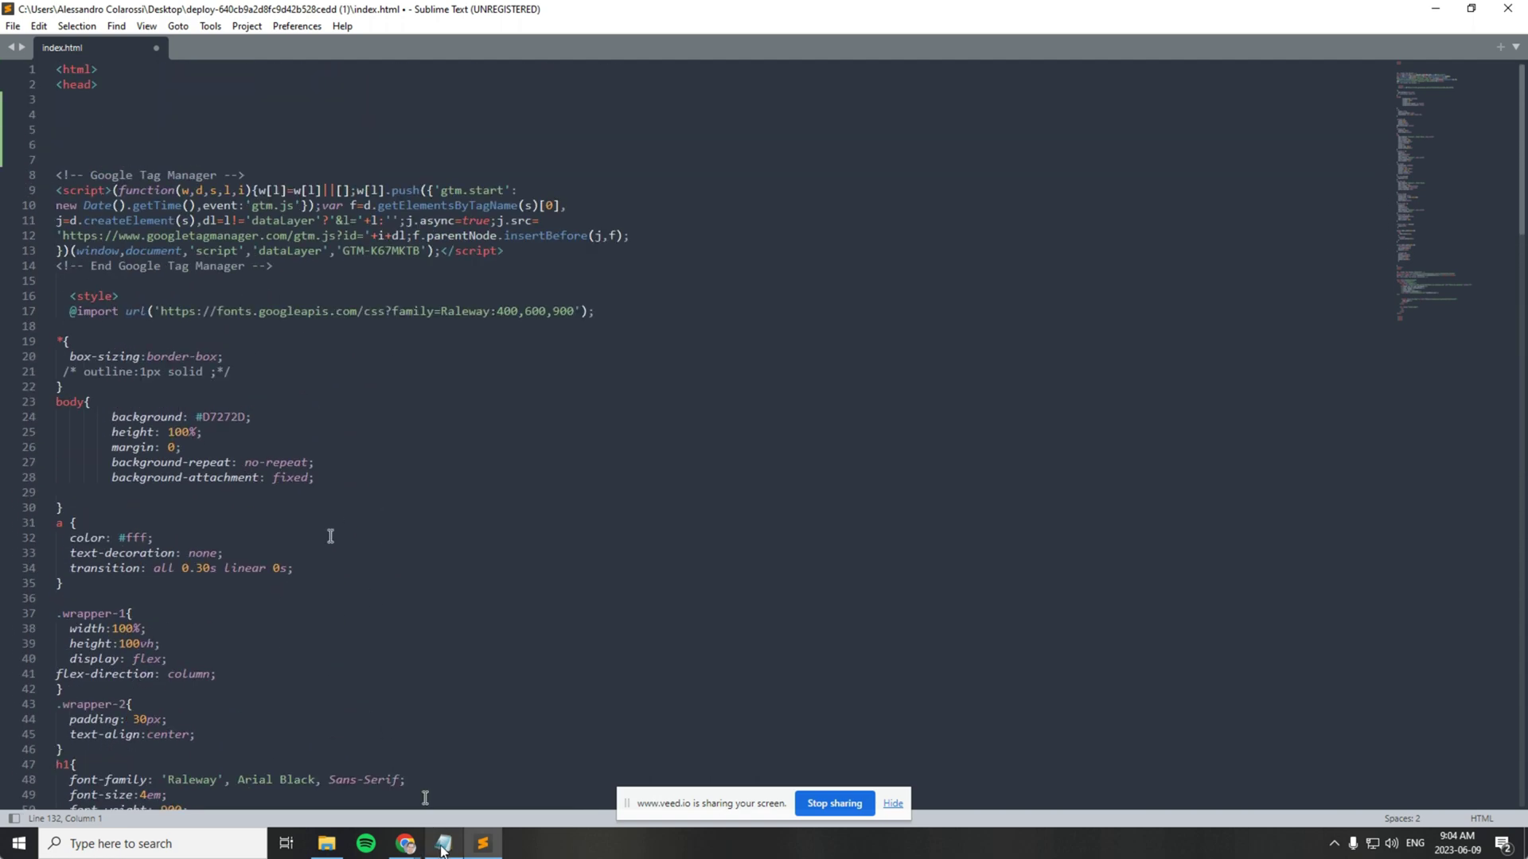
Step: Copy the entire dataLayer conversion script from Notepad to the clipboard
{"action": "mouse_move", "coordinate": [442, 850]}
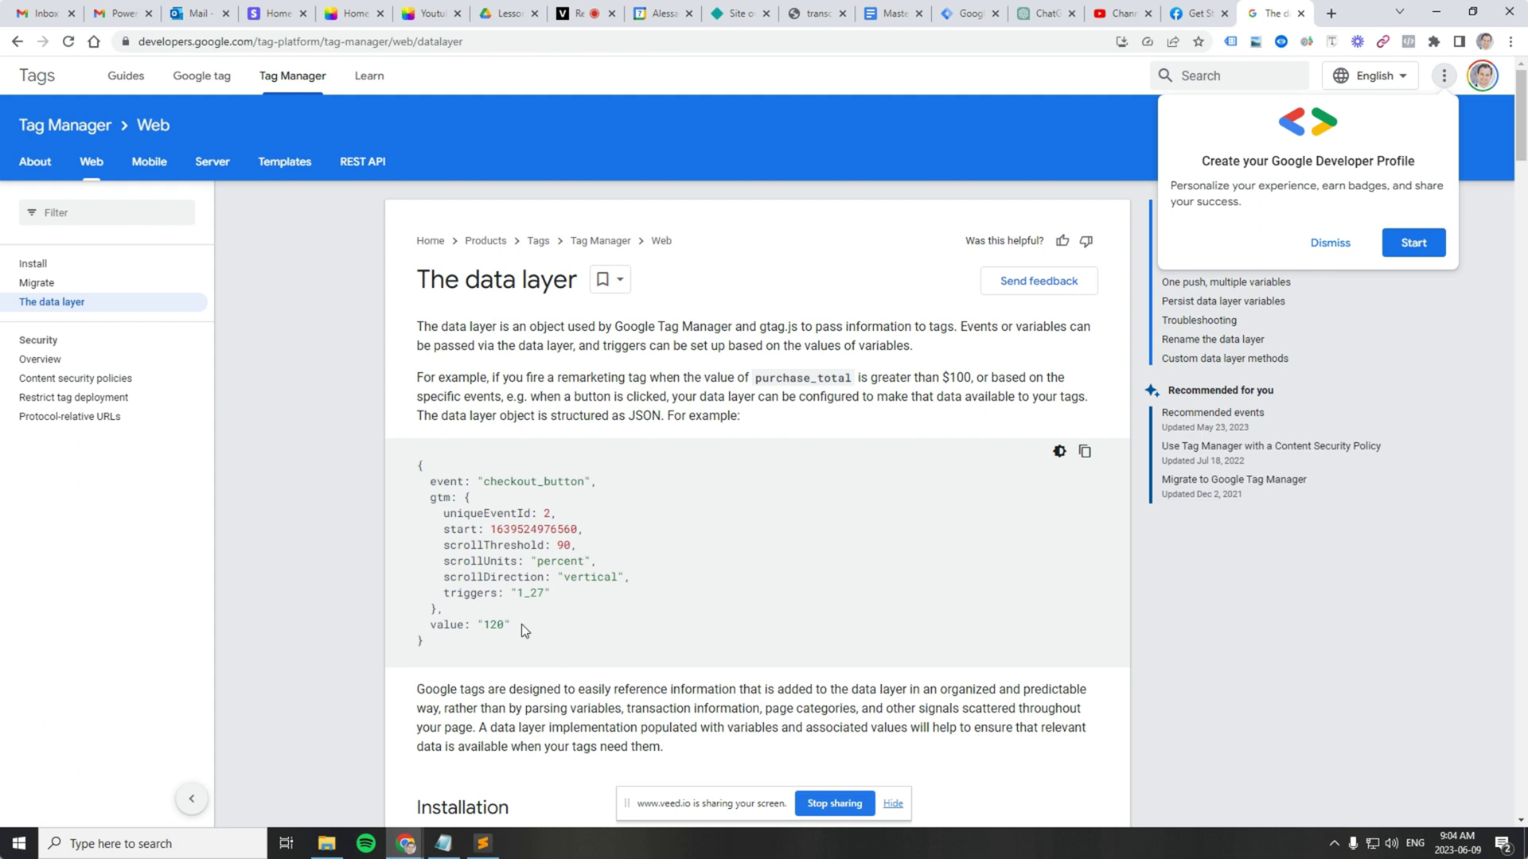
{"action": "left_click", "coordinate": [448, 850]}
{"action": "left_click", "coordinate": [485, 398]}
{"action": "key", "text": "ctrl+a"}
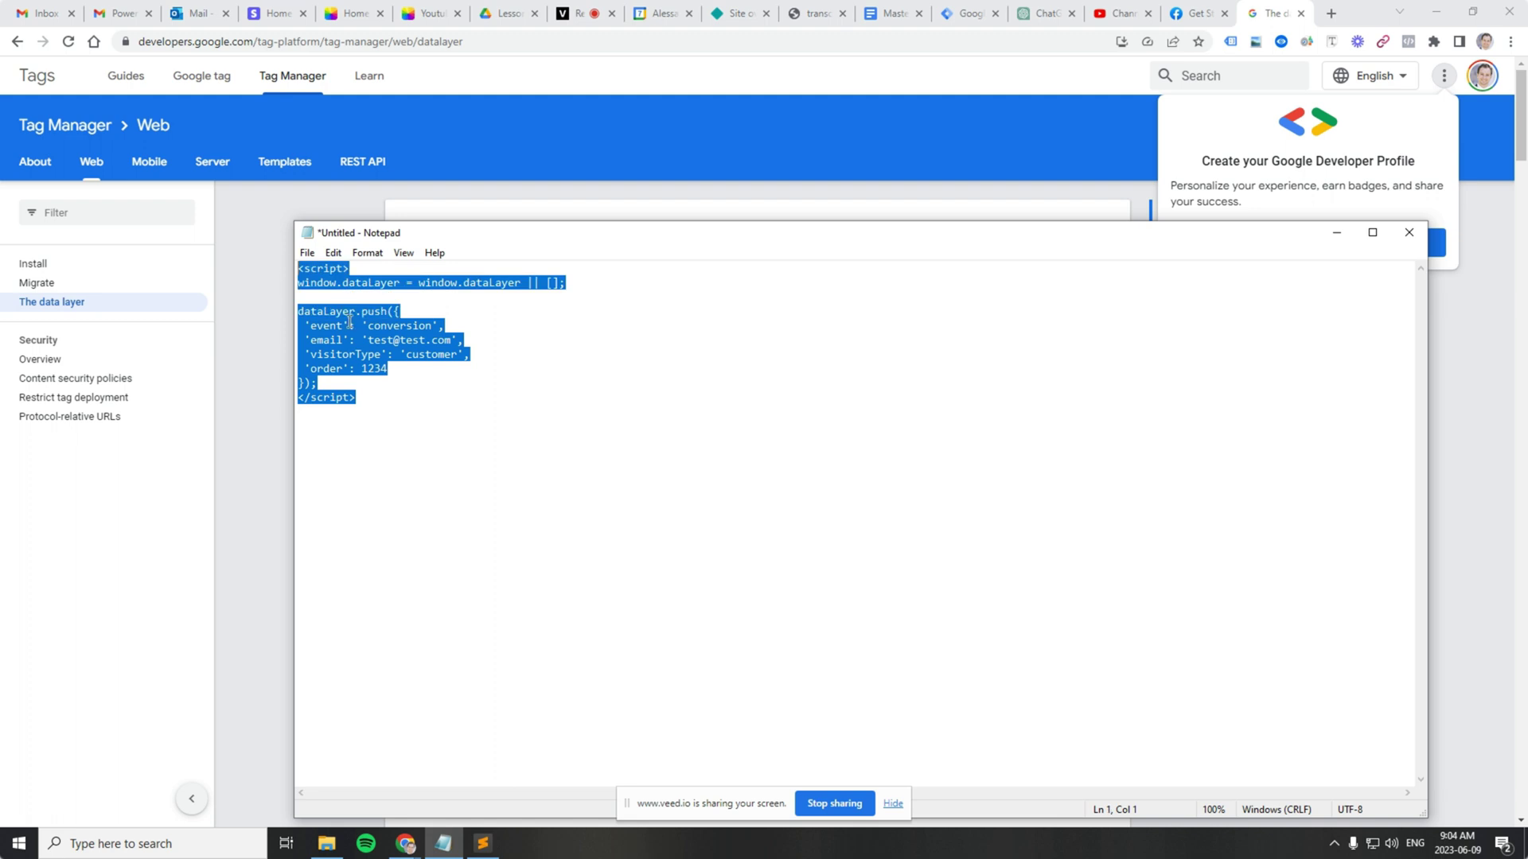
{"action": "right_click", "coordinate": [351, 324]}
{"action": "left_click", "coordinate": [382, 374]}
{"action": "left_click", "coordinate": [412, 468]}
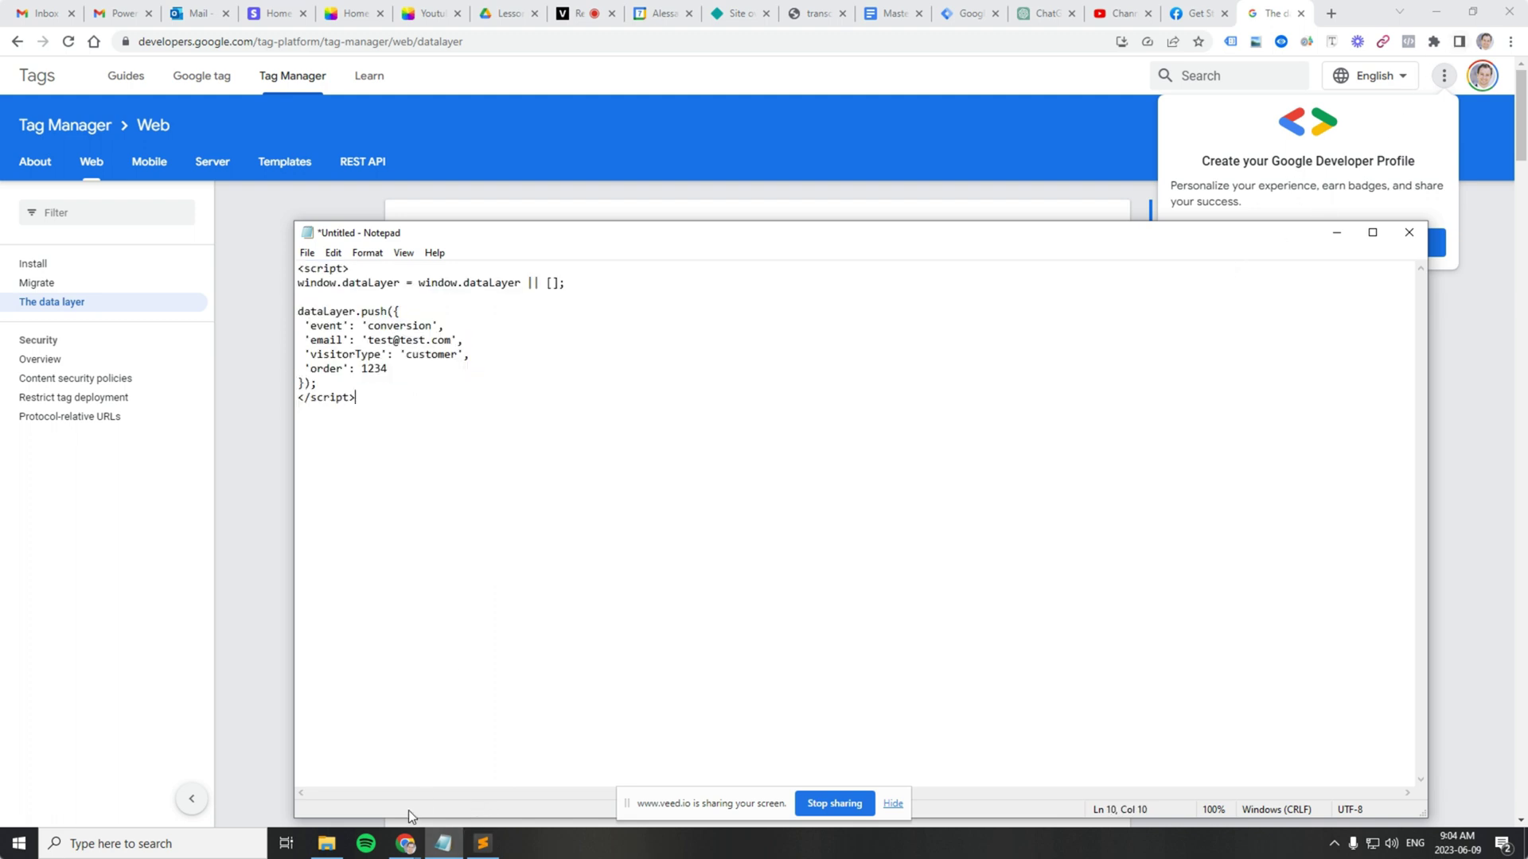
Step: Paste the dataLayer script on the empty line under <head> and remove a surplus blank line
{"action": "mouse_move", "coordinate": [405, 845]}
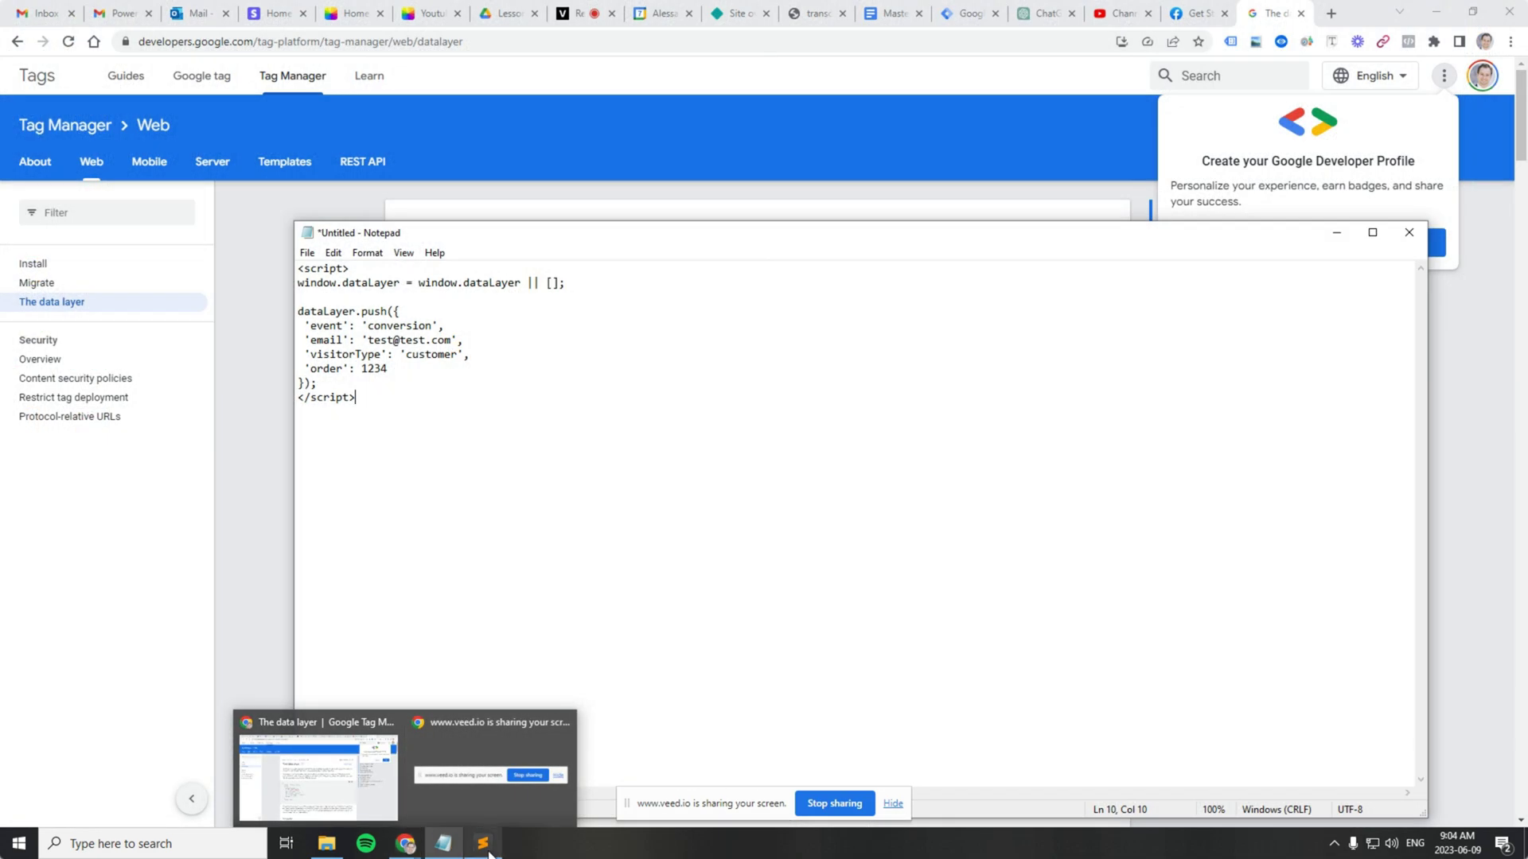
{"action": "left_click", "coordinate": [482, 844]}
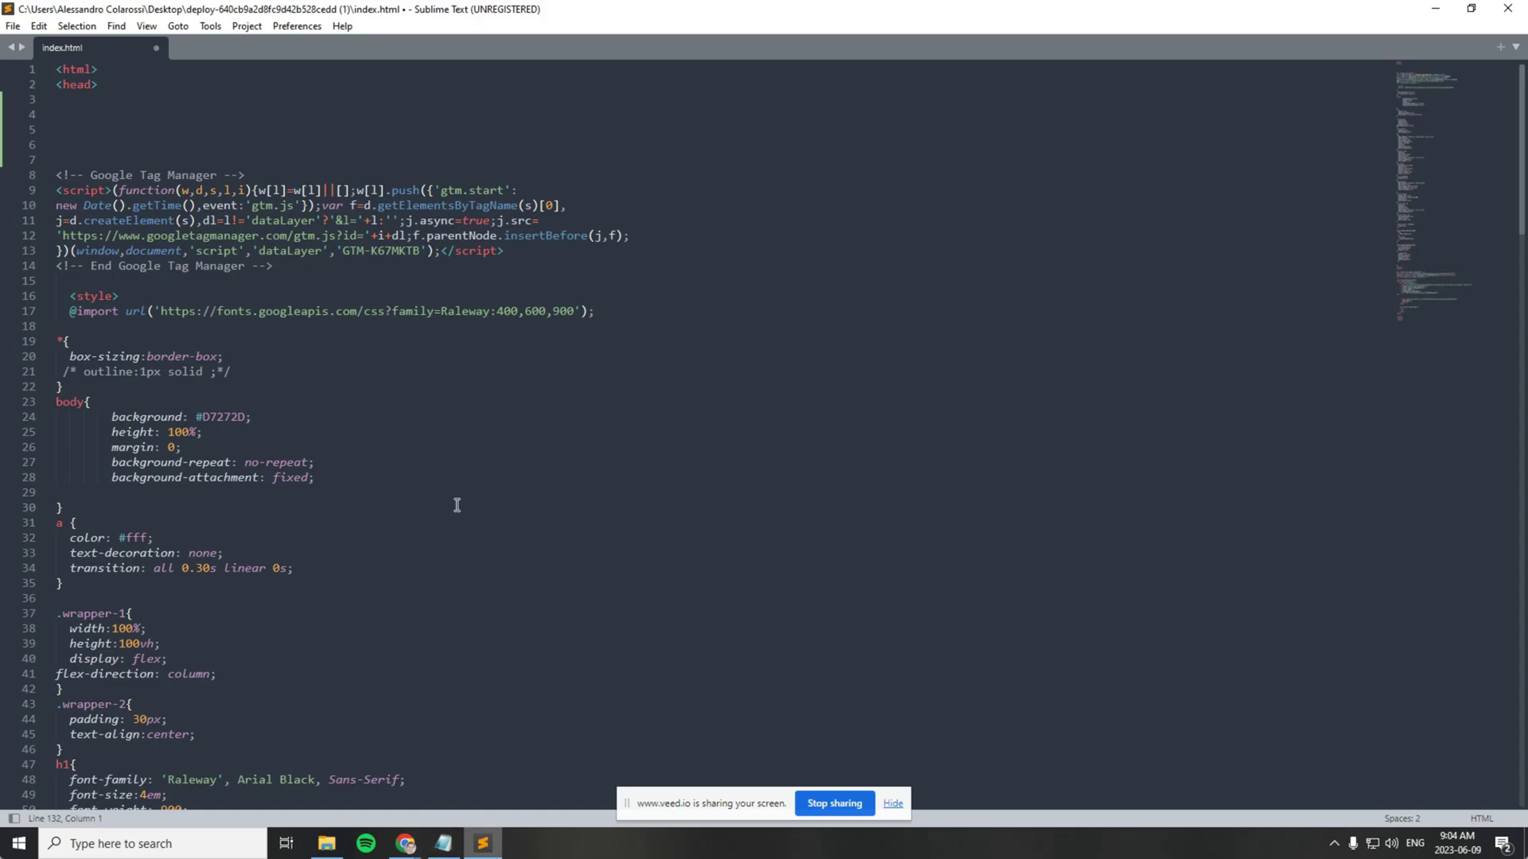
{"action": "left_click", "coordinate": [94, 109]}
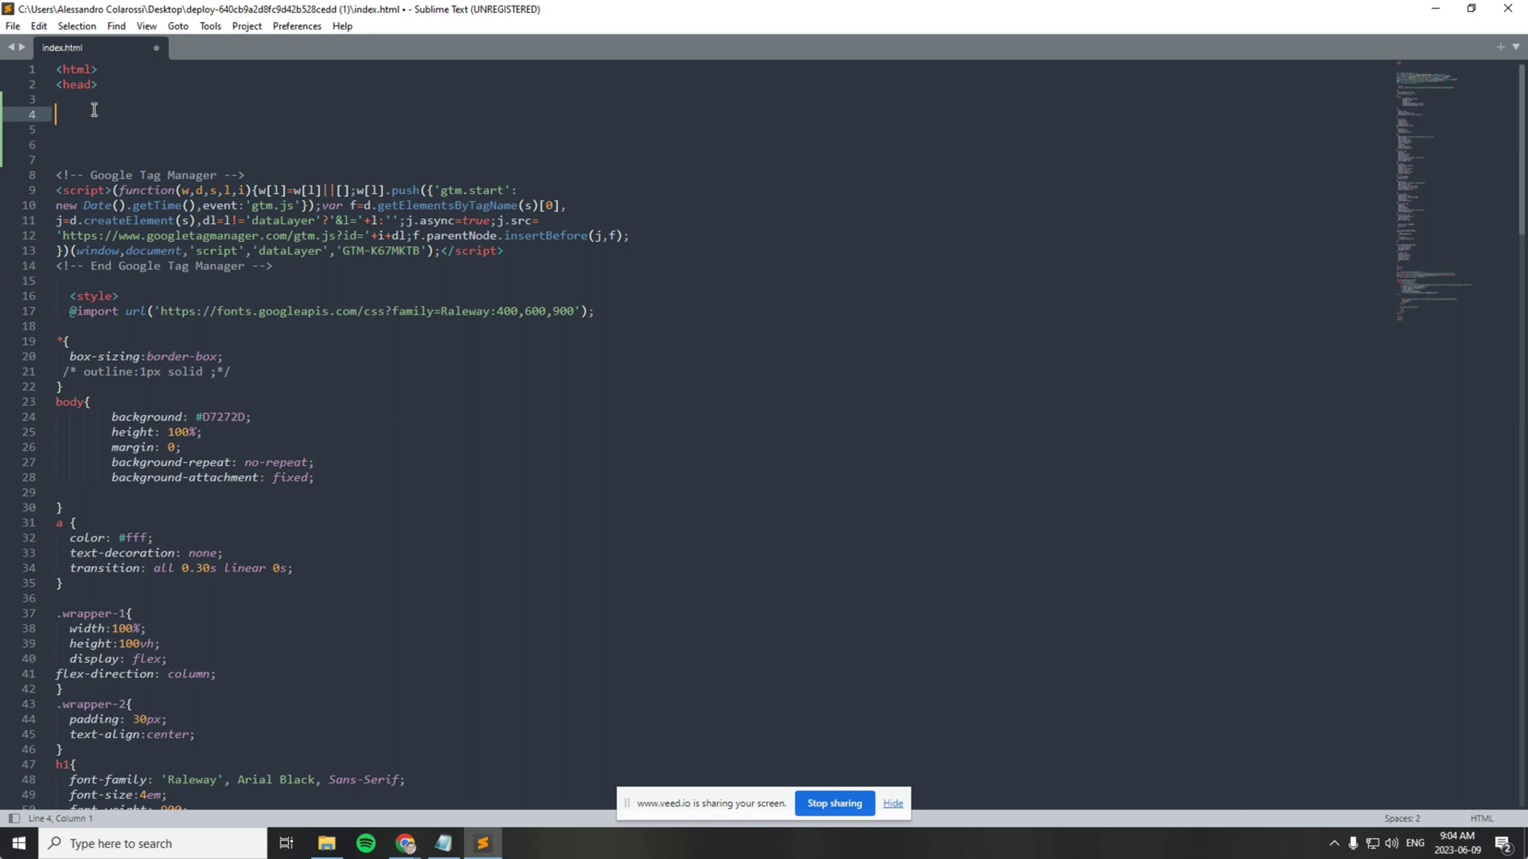
{"action": "key", "text": "ctrl+v"}
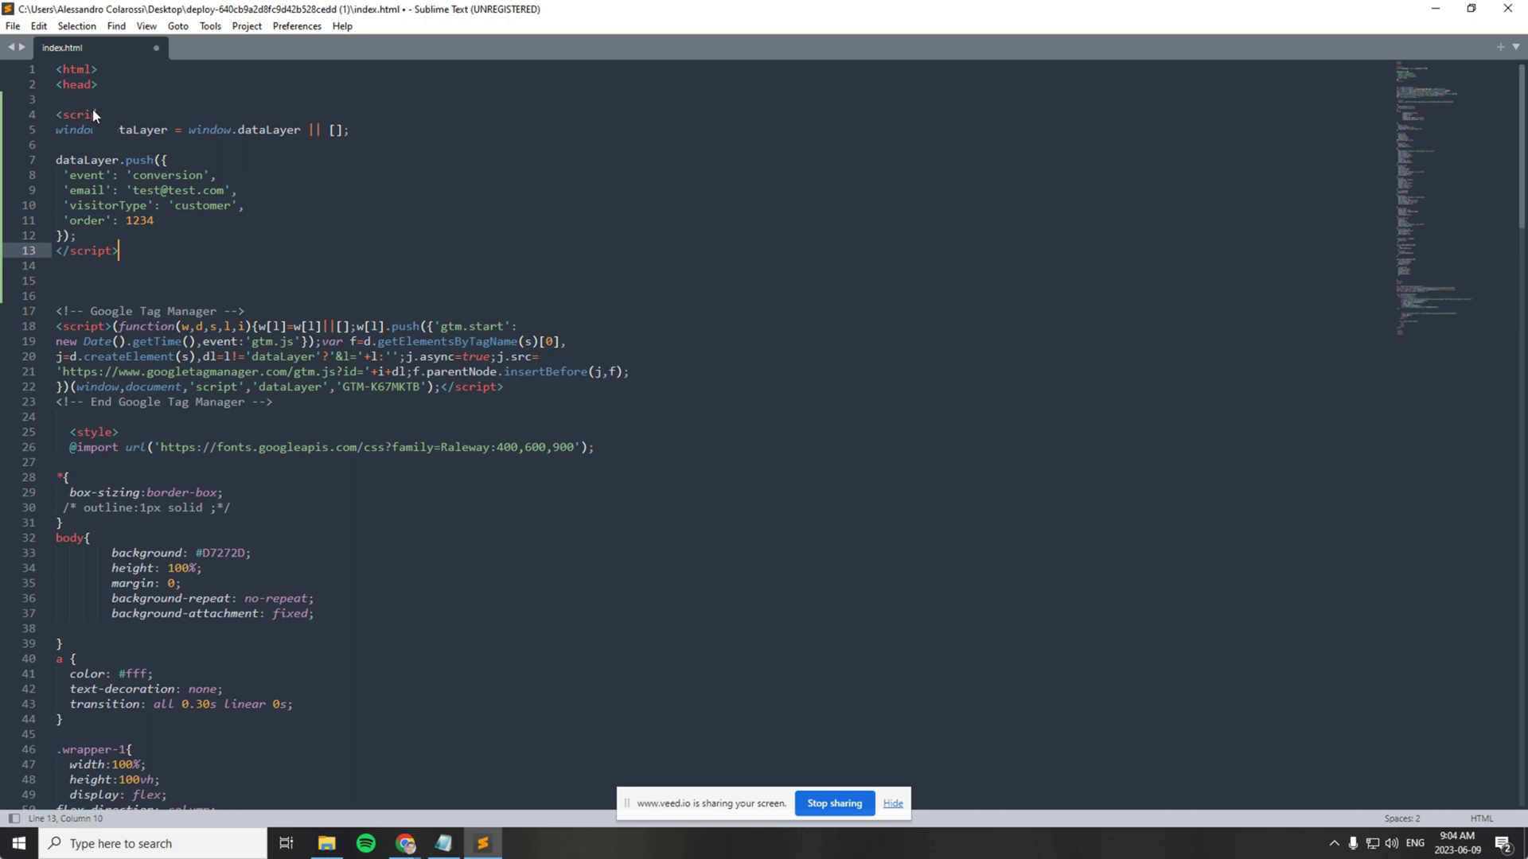
{"action": "key", "text": "Down"}
{"action": "key", "text": "Down"}
{"action": "key", "text": "BackSpace"}
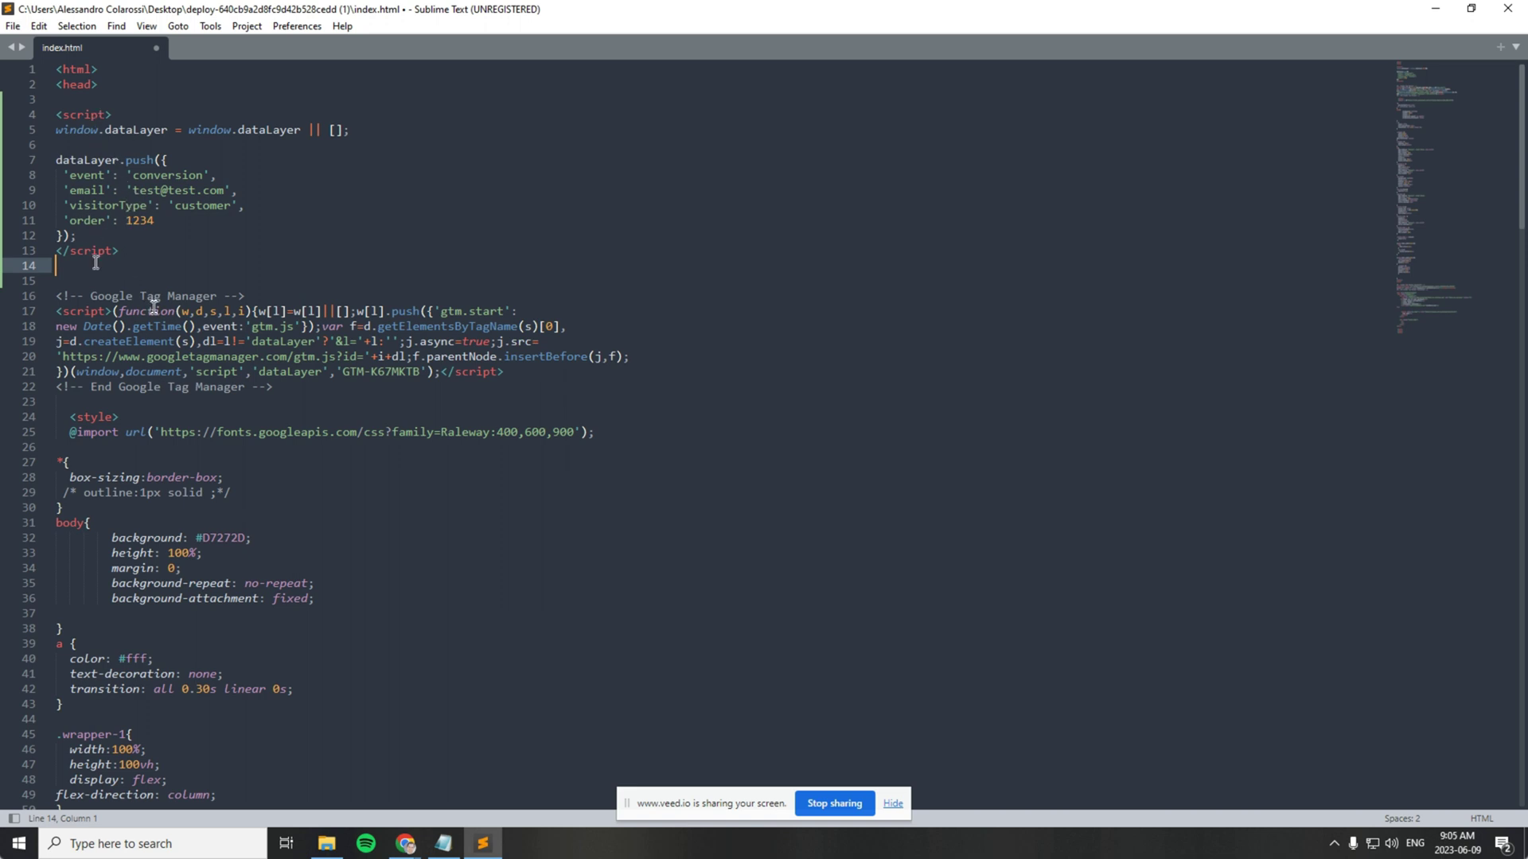
{"action": "left_click", "coordinate": [149, 255]}
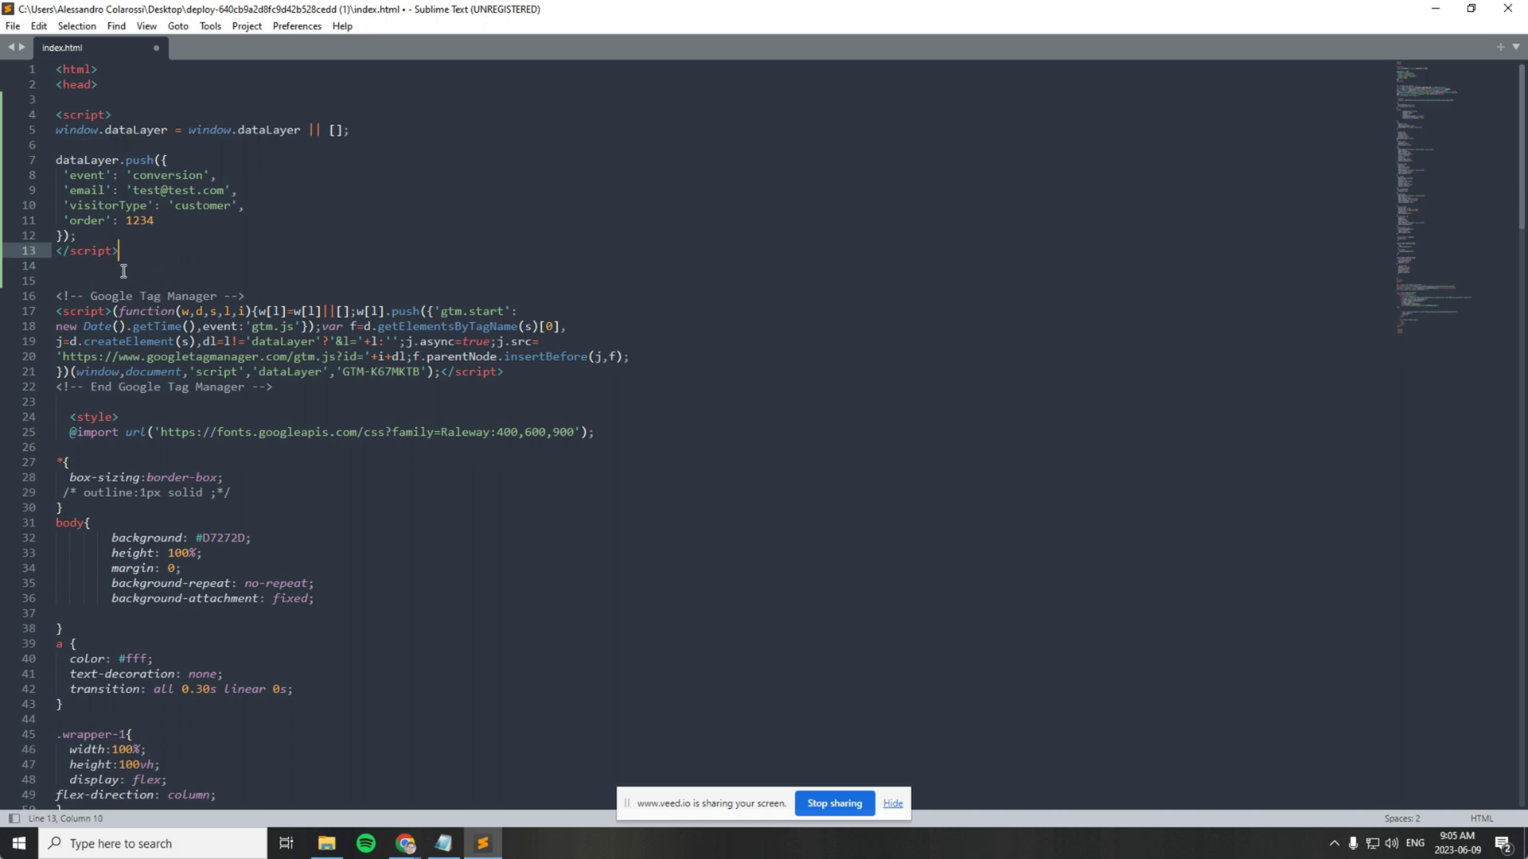
Step: Delete the extra blank line after </script> and highlight the event 'conversion' and email entries
{"action": "key", "text": "Delete"}
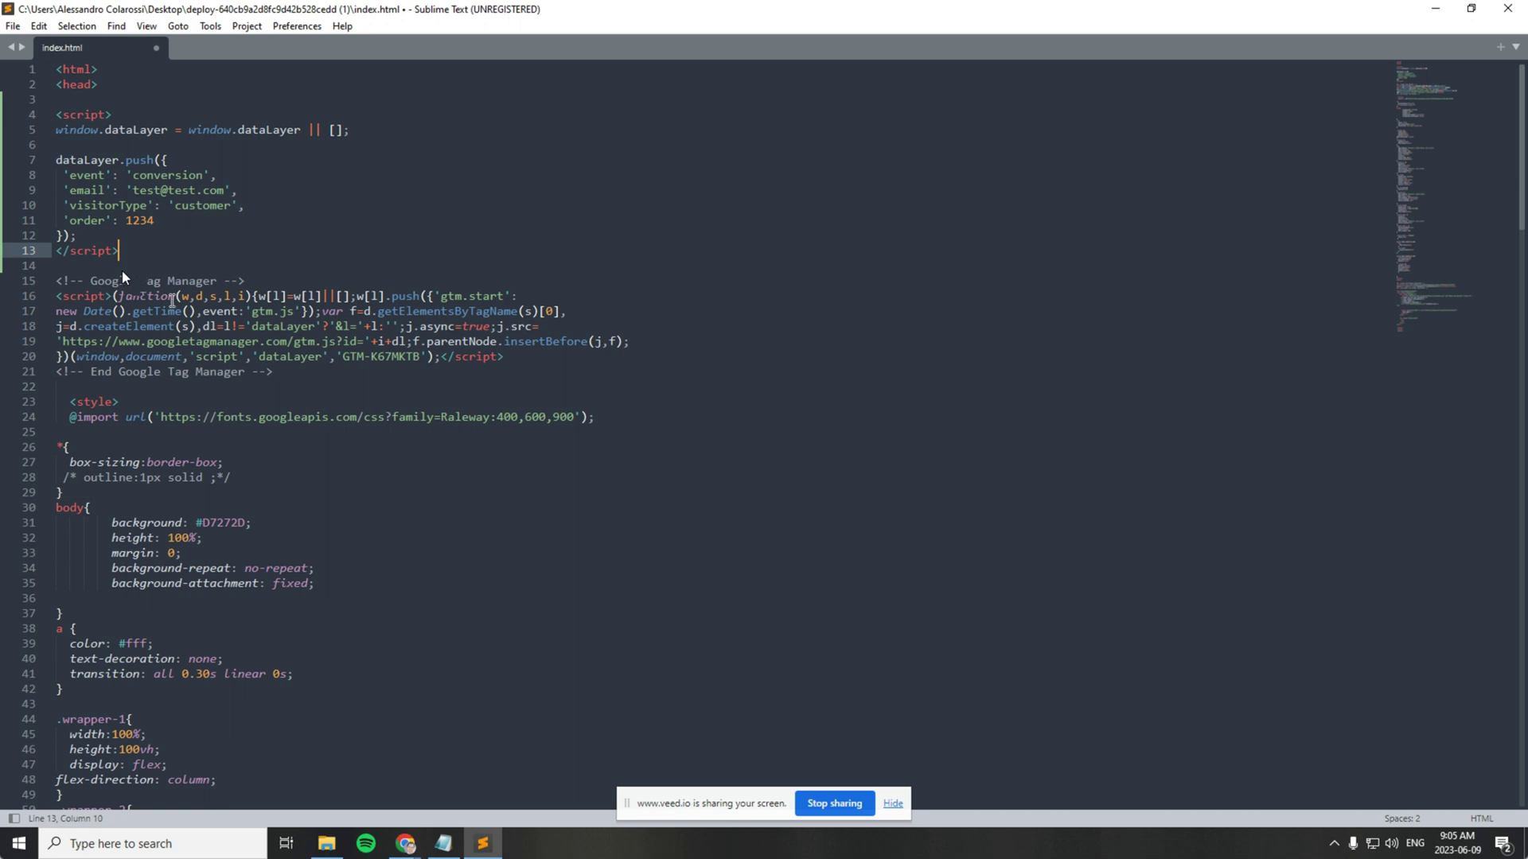
{"action": "double_click", "coordinate": [83, 176]}
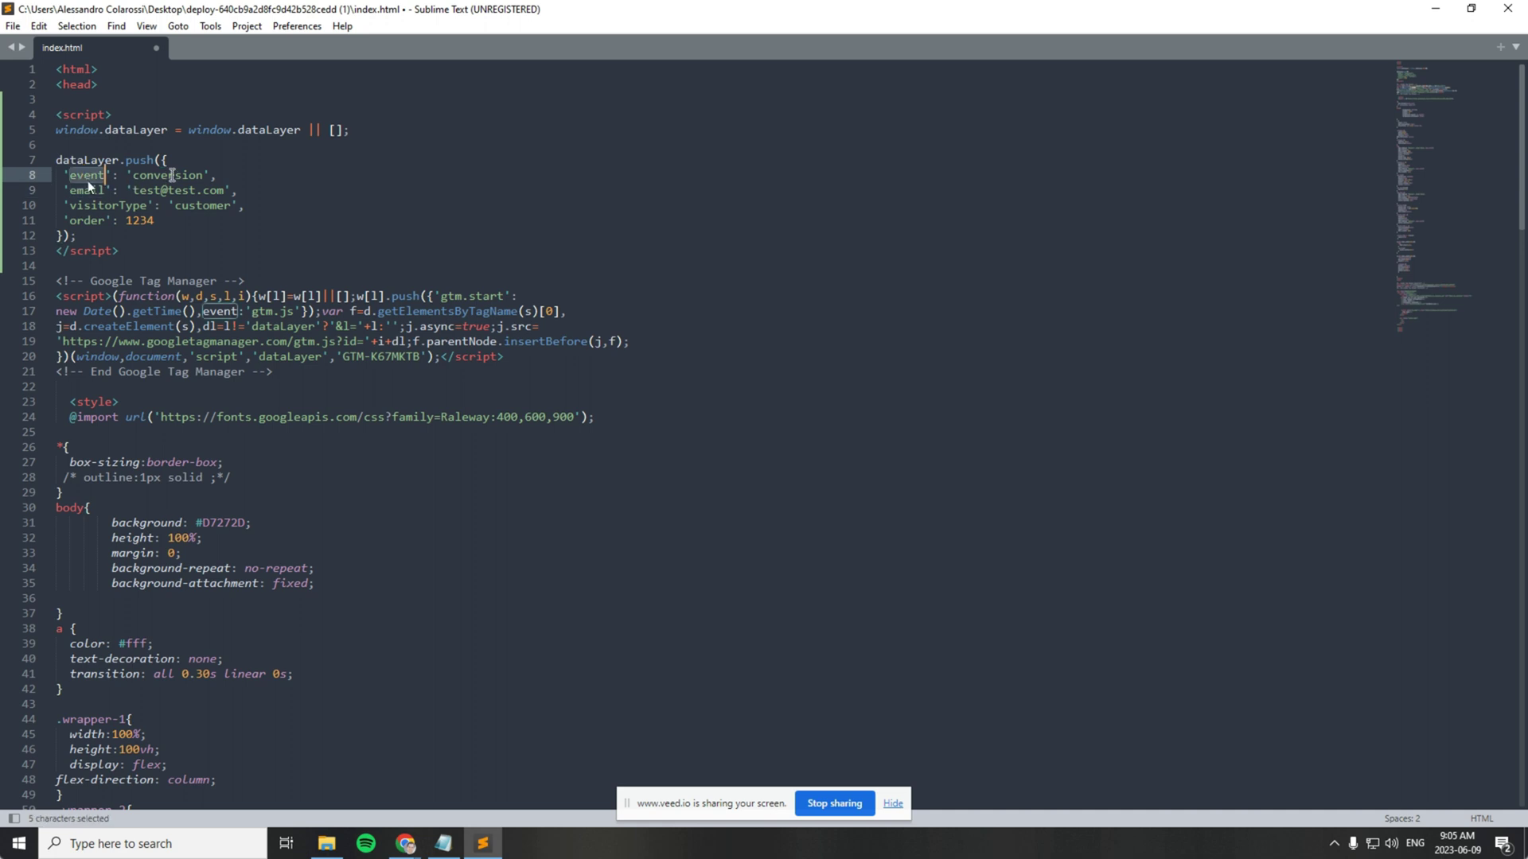
{"action": "double_click", "coordinate": [171, 175]}
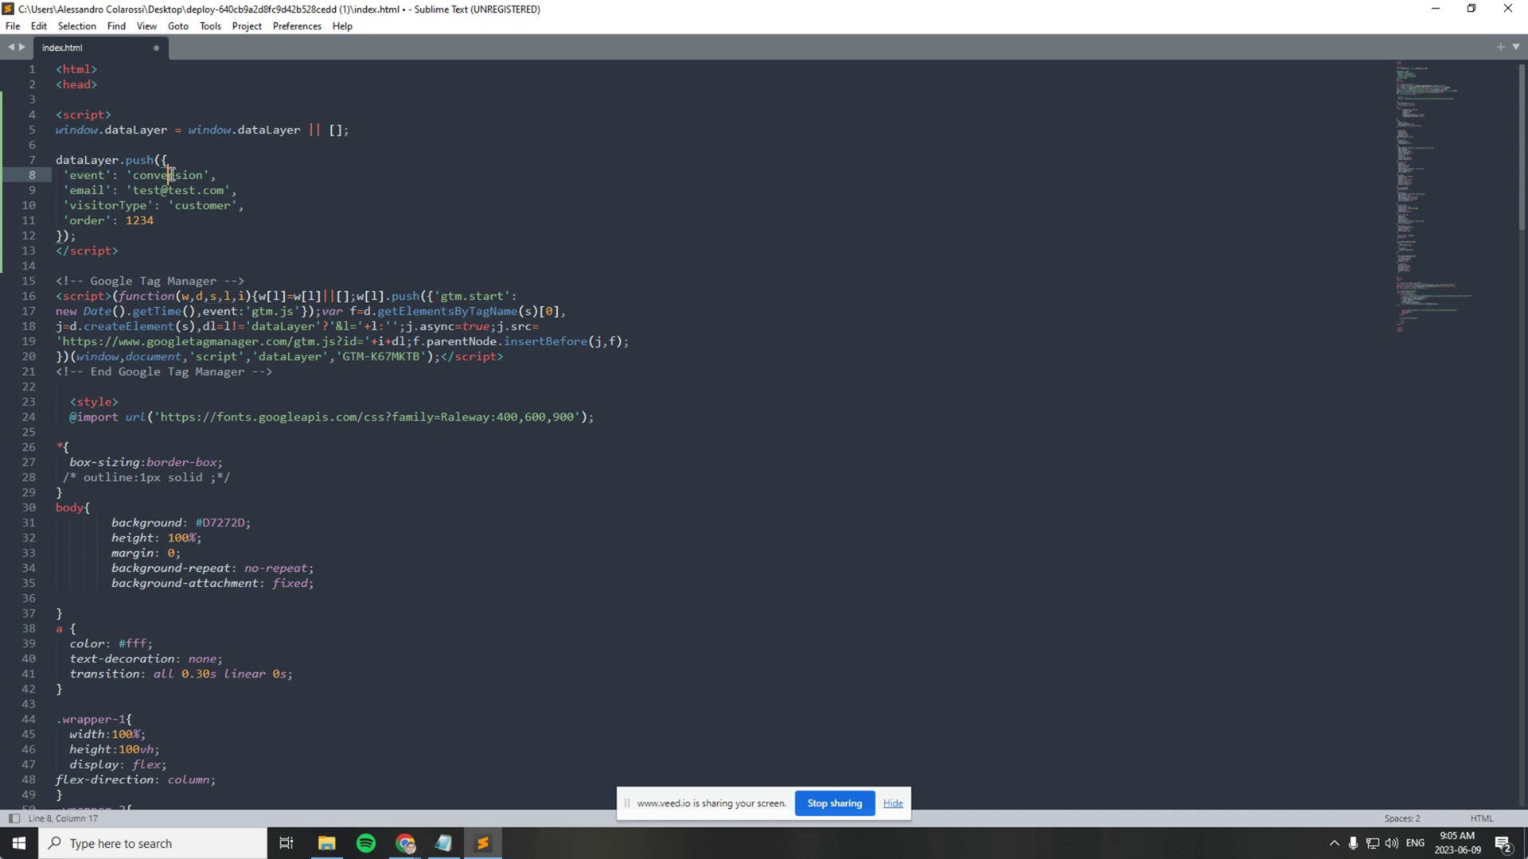
{"action": "double_click", "coordinate": [84, 191]}
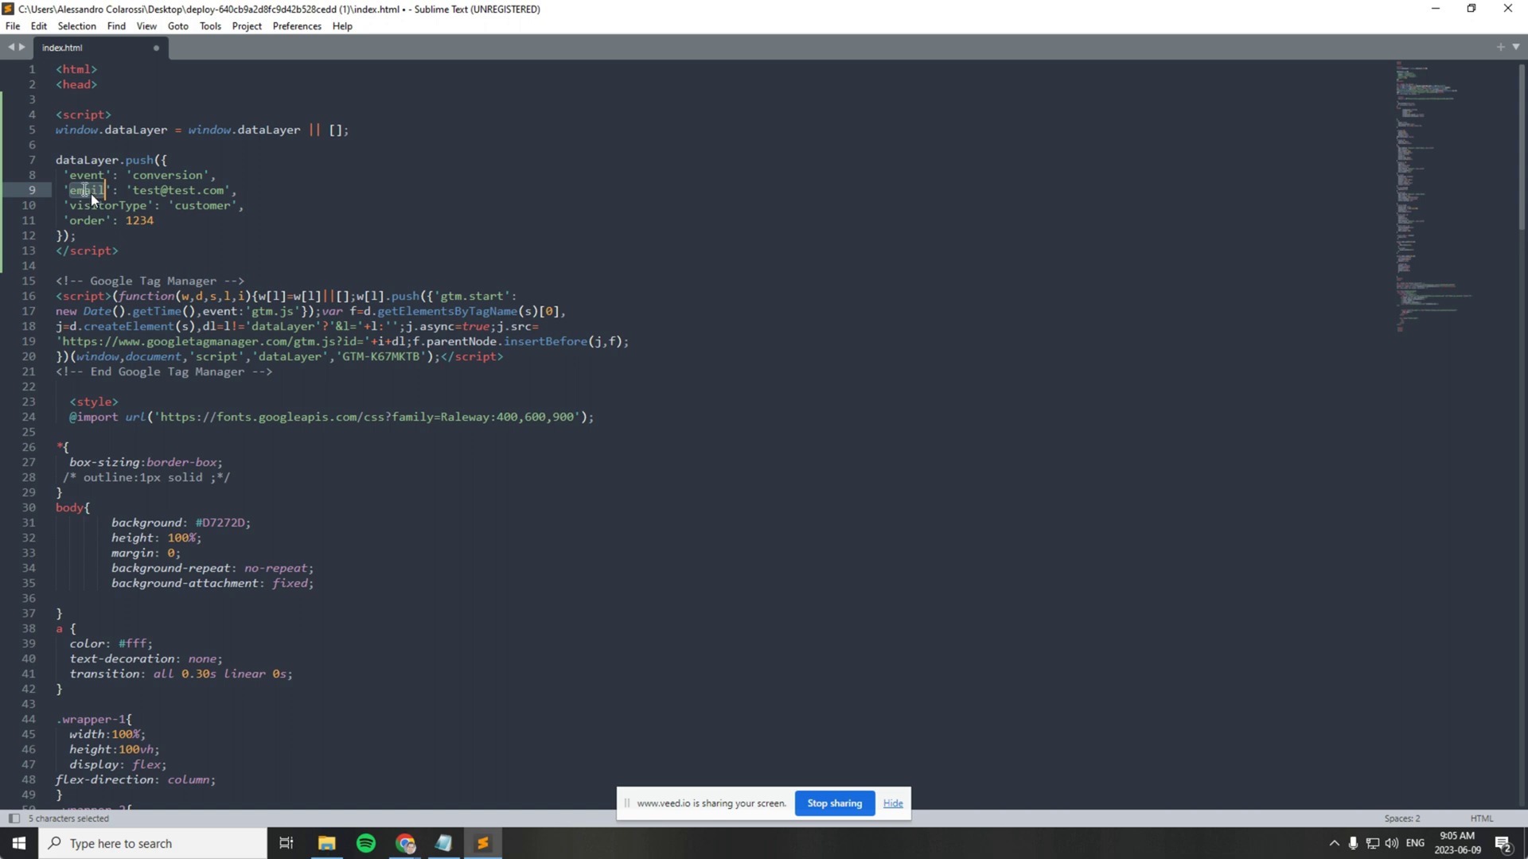
{"action": "left_click_drag", "start_coordinate": [133, 189], "coordinate": [226, 192]}
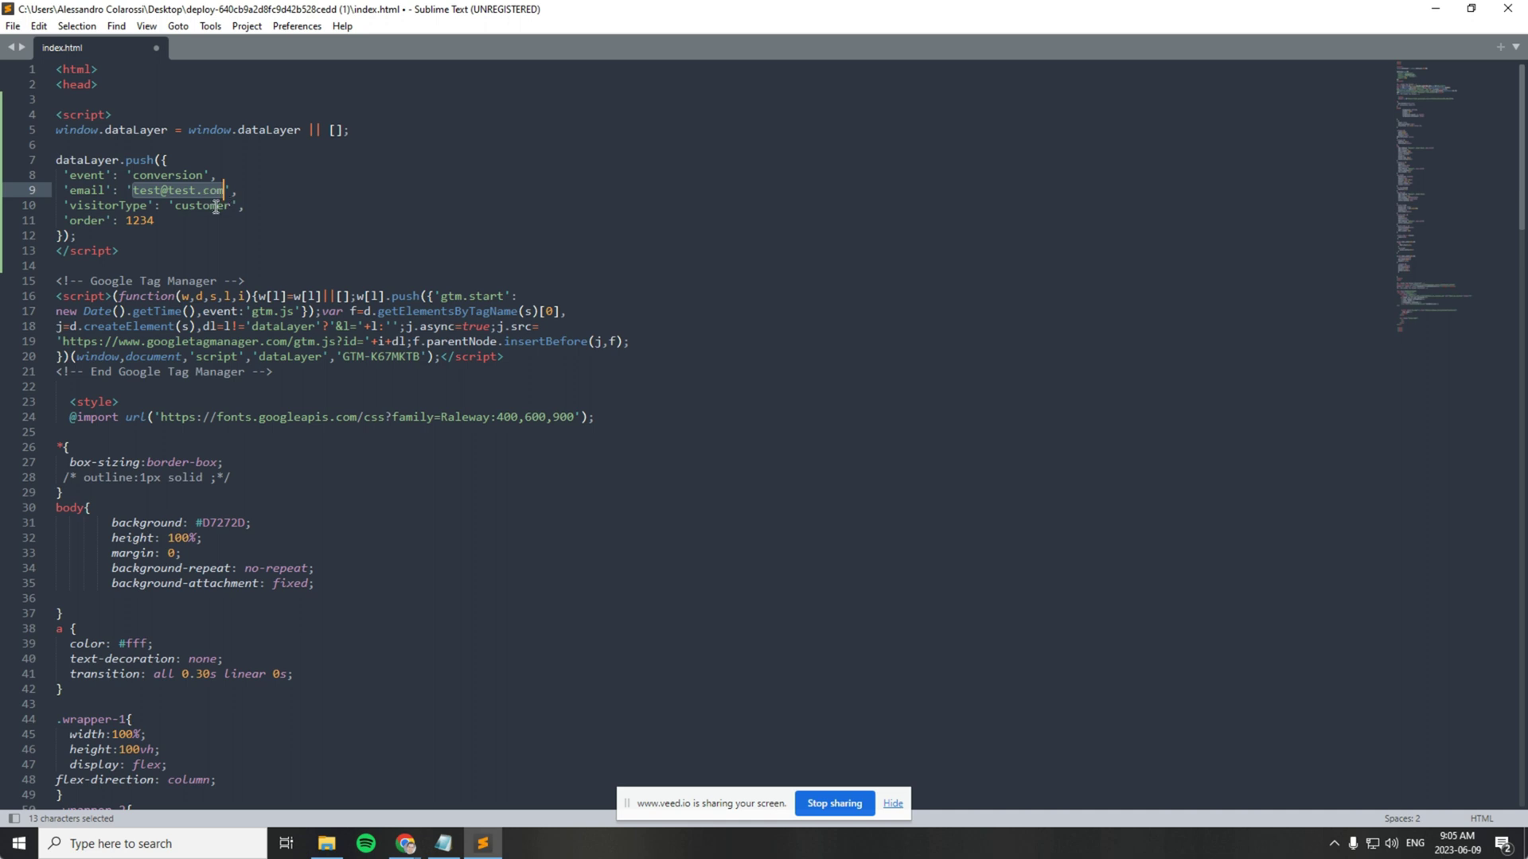
{"action": "left_click_drag", "start_coordinate": [131, 190], "coordinate": [225, 190]}
{"action": "left_click", "coordinate": [196, 191]}
Step: Walk through the visitorType 'customer' and order 1234 keys and values in the push
{"action": "left_click", "coordinate": [83, 190]}
{"action": "left_click", "coordinate": [143, 205]}
{"action": "double_click", "coordinate": [114, 208]}
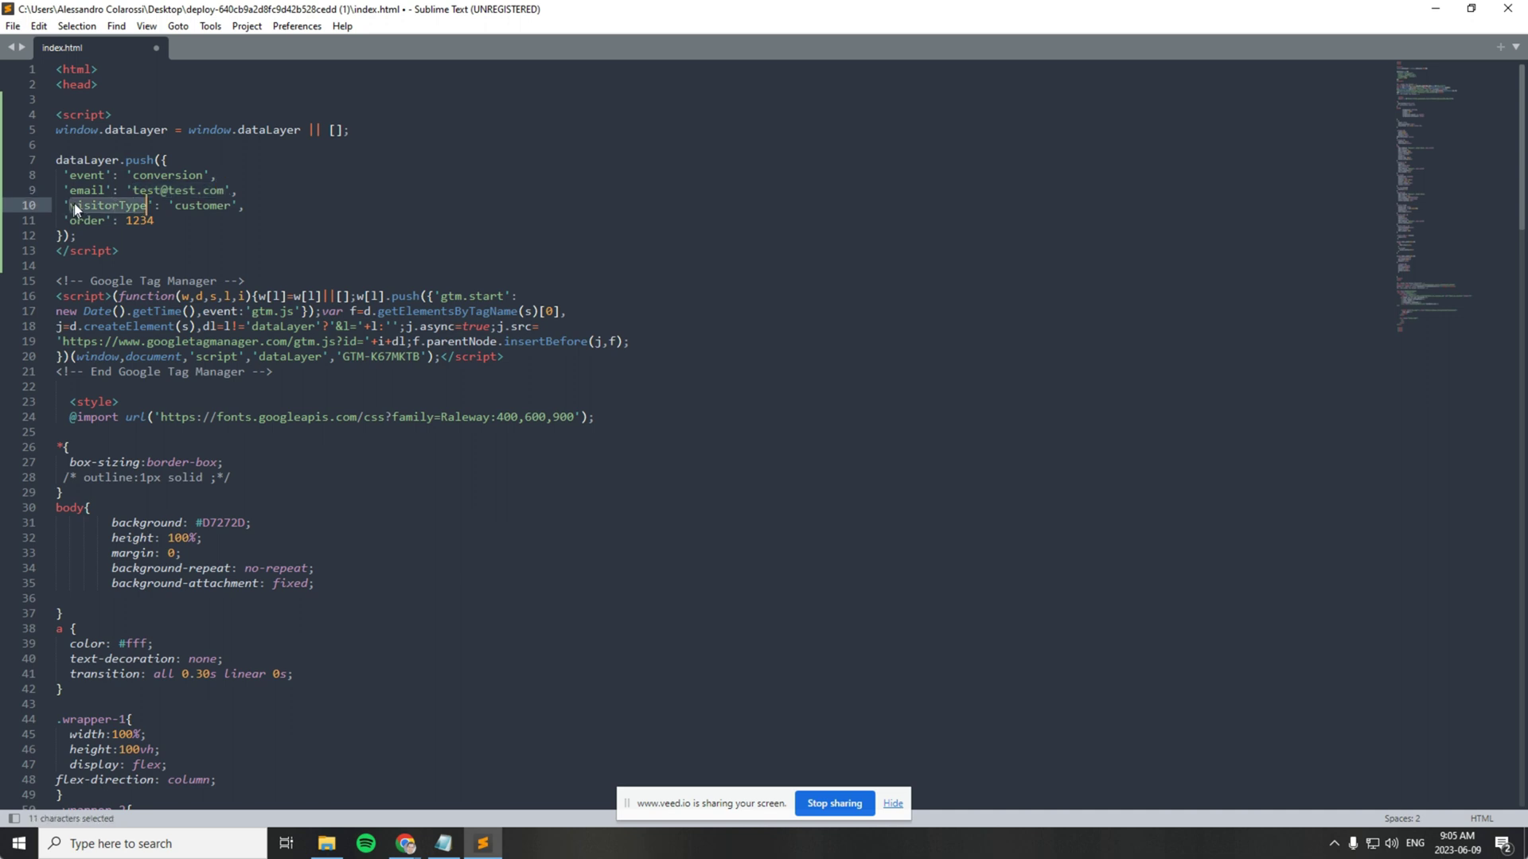
{"action": "double_click", "coordinate": [214, 206]}
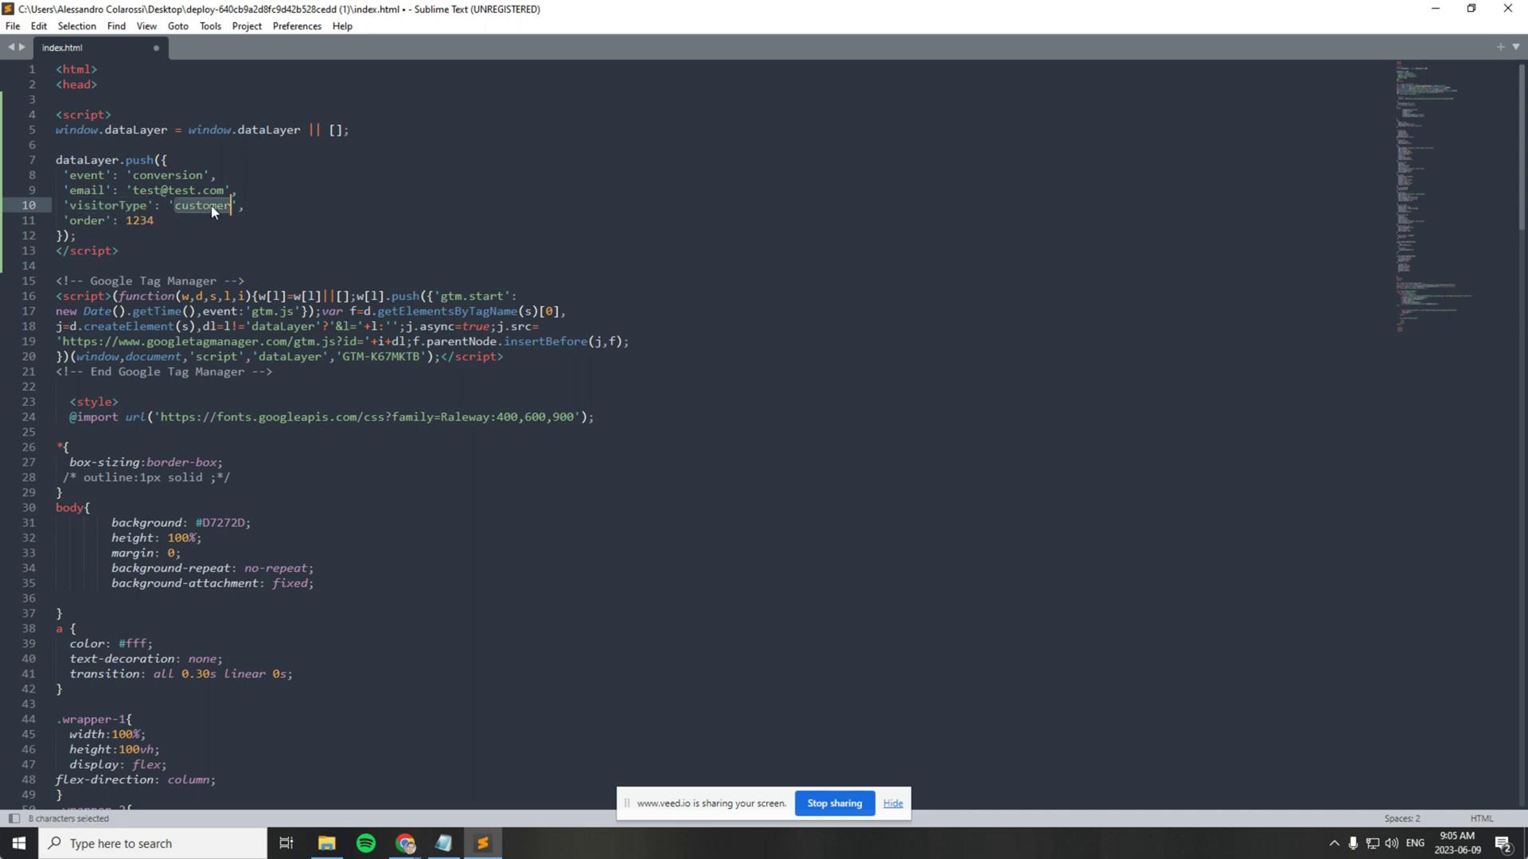
{"action": "double_click", "coordinate": [73, 222]}
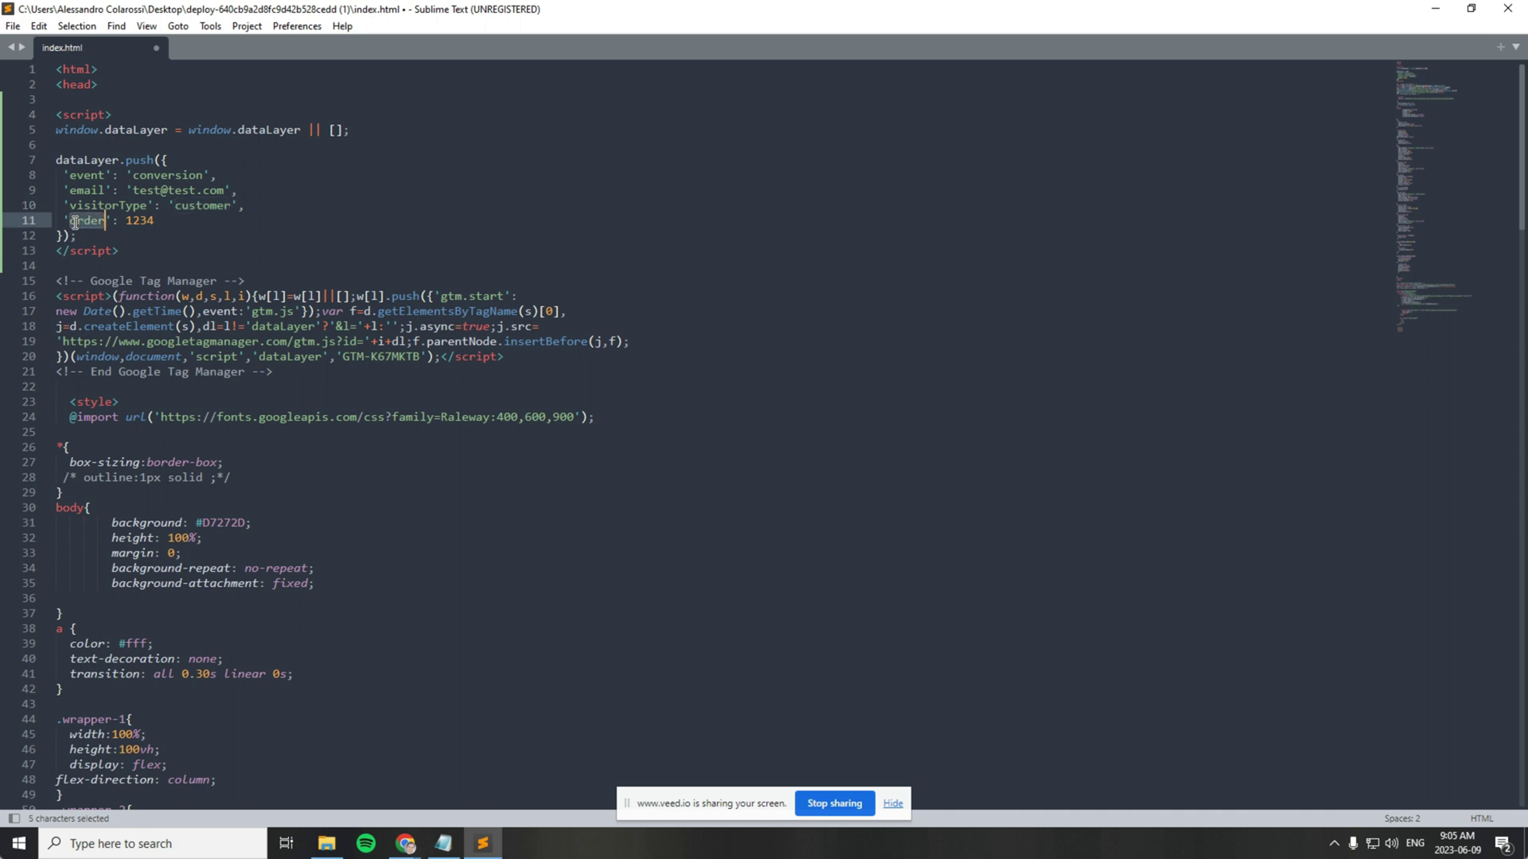
{"action": "double_click", "coordinate": [139, 221]}
Step: Highlight the email value in the dataLayer push several times, then place the caret after </script>
{"action": "left_click", "coordinate": [93, 193]}
{"action": "double_click", "coordinate": [159, 192]}
{"action": "left_click_drag", "start_coordinate": [226, 191], "coordinate": [136, 189]}
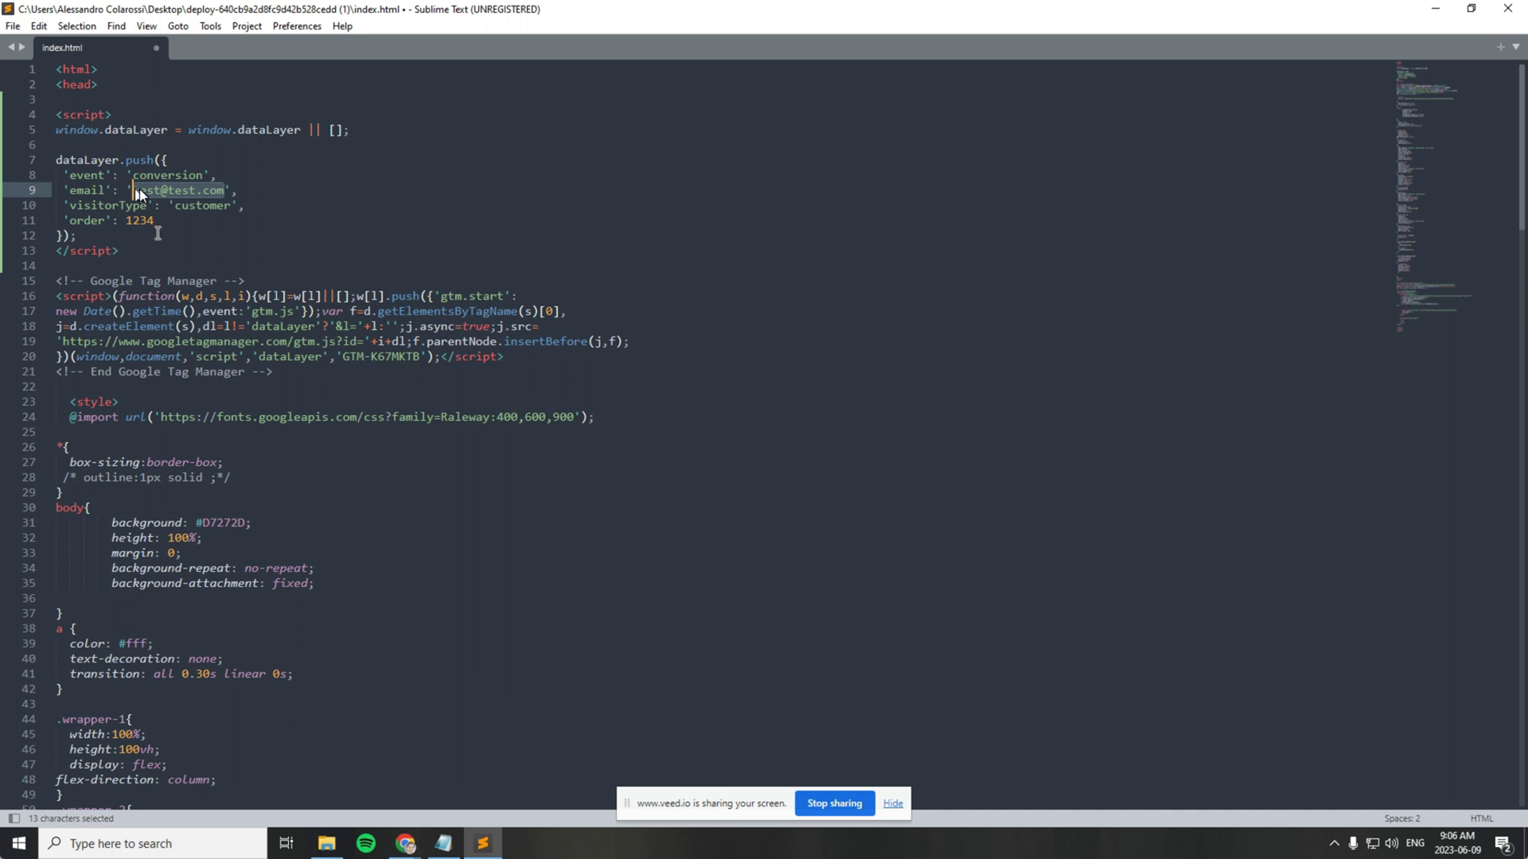
{"action": "double_click", "coordinate": [151, 191]}
{"action": "left_click", "coordinate": [224, 191]}
{"action": "left_click_drag", "start_coordinate": [224, 191], "coordinate": [127, 189]}
{"action": "left_click", "coordinate": [146, 191]}
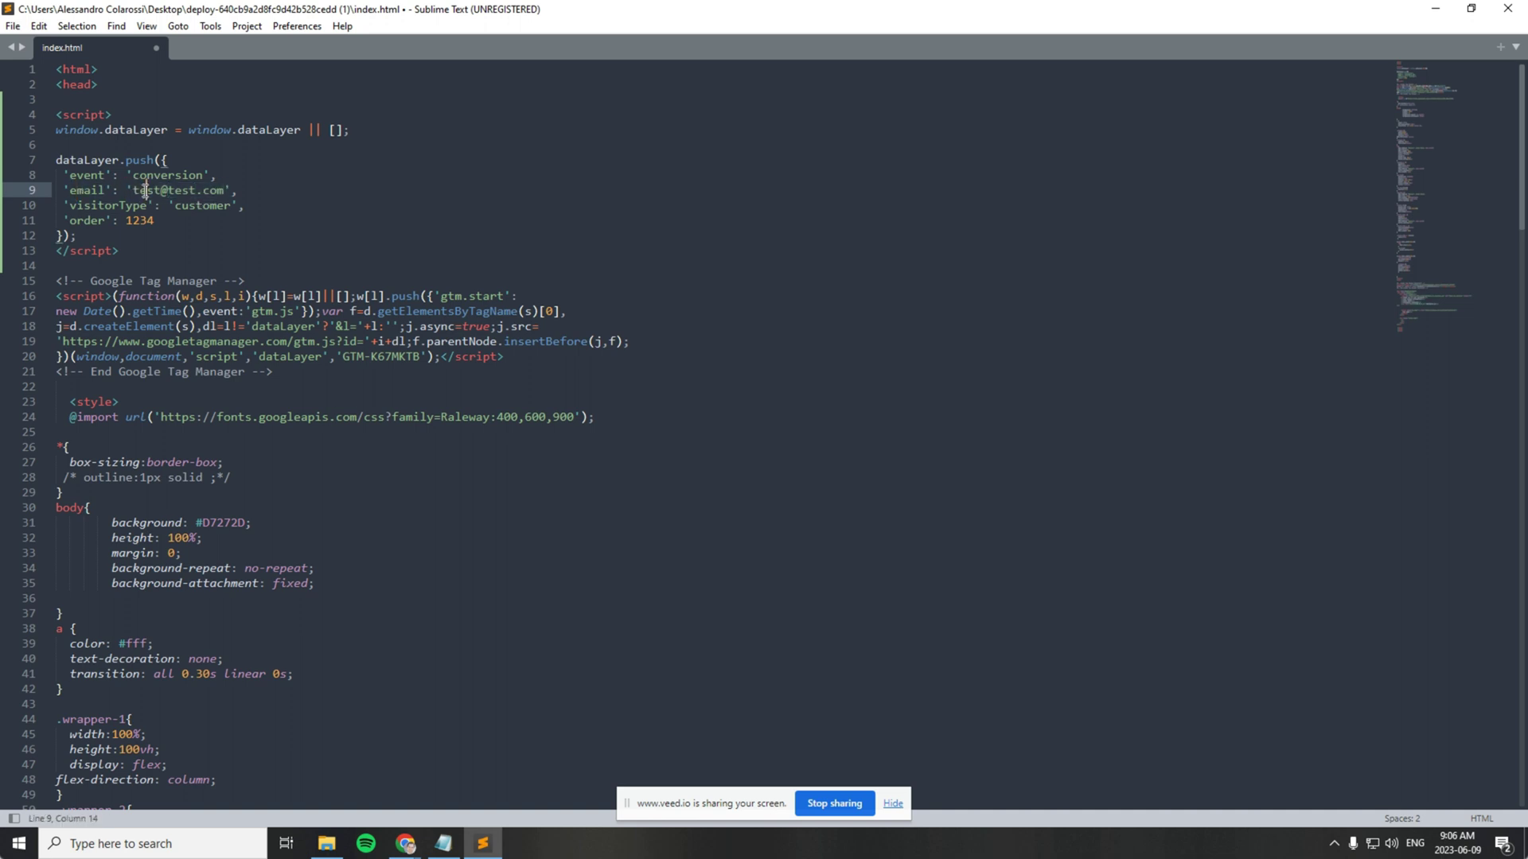
{"action": "left_click_drag", "start_coordinate": [133, 191], "coordinate": [226, 188]}
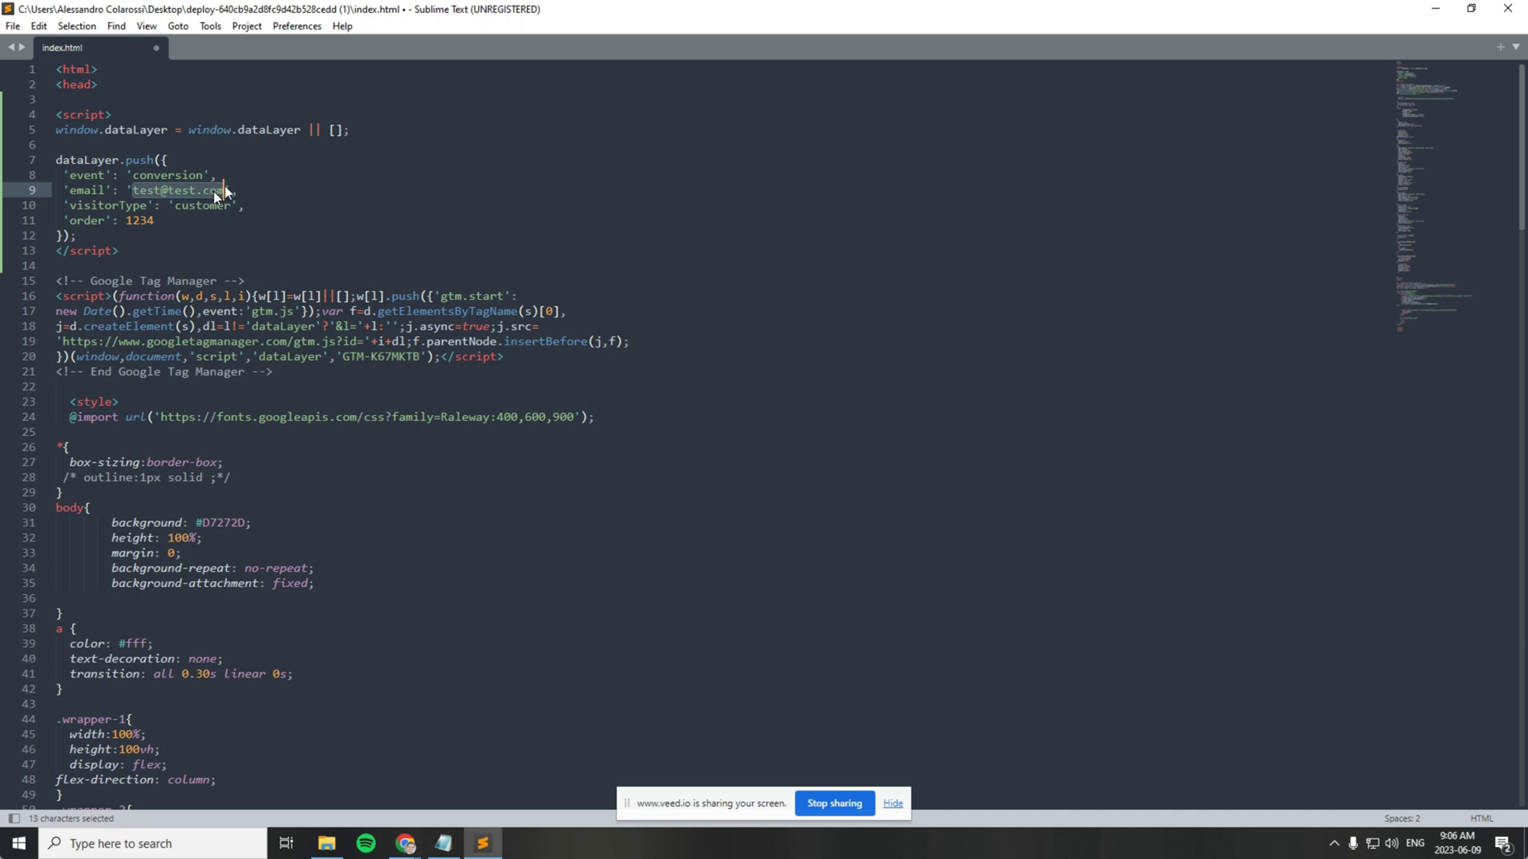
{"action": "left_click", "coordinate": [213, 191]}
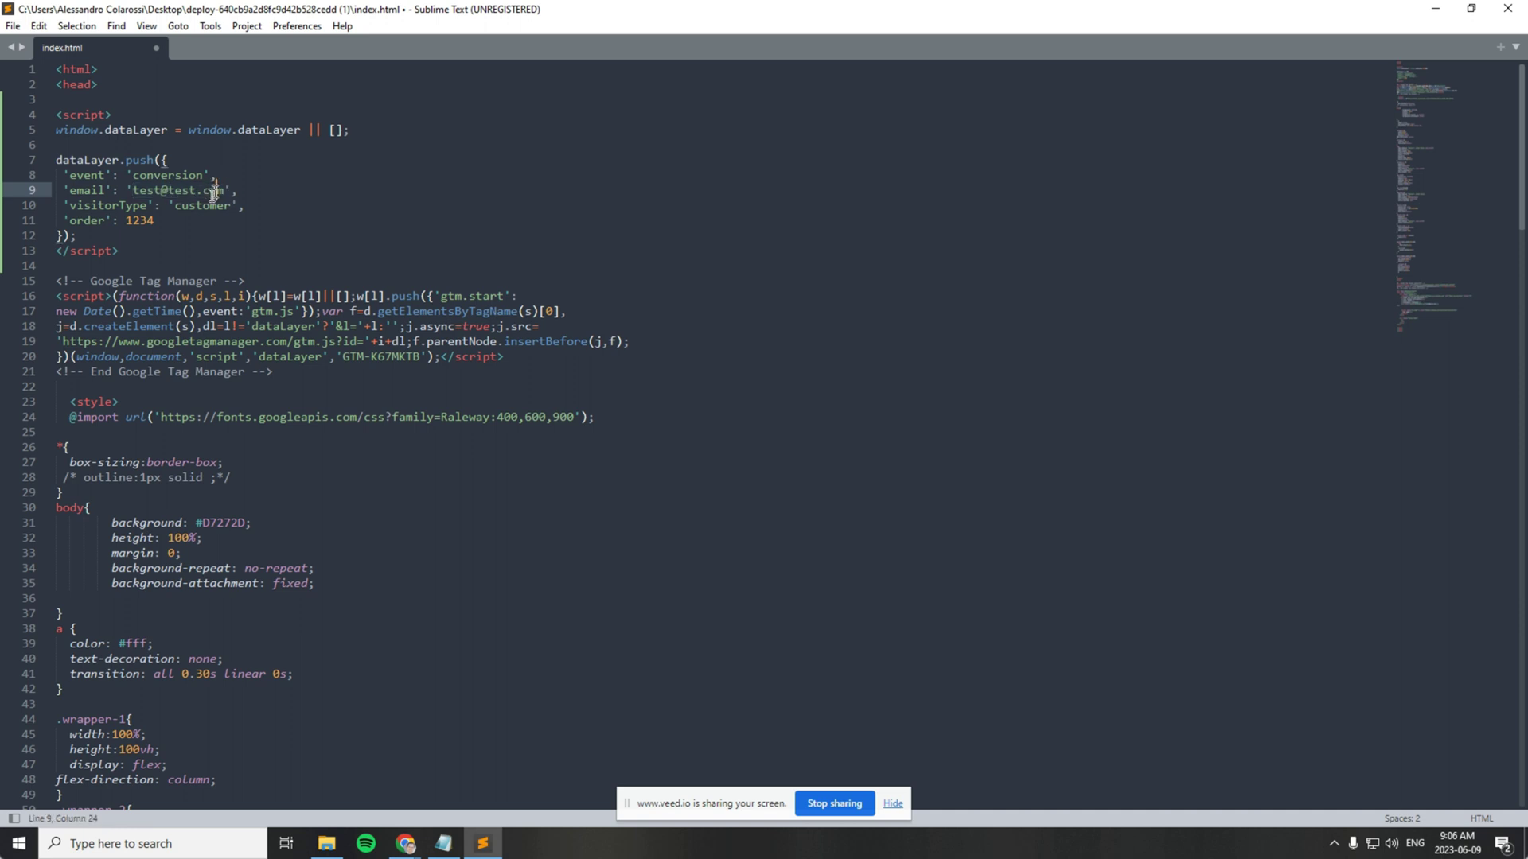
{"action": "left_click_drag", "start_coordinate": [133, 191], "coordinate": [227, 191]}
{"action": "left_click_drag", "start_coordinate": [241, 191], "coordinate": [50, 194]}
{"action": "left_click", "coordinate": [121, 194]}
{"action": "left_click_drag", "start_coordinate": [223, 191], "coordinate": [134, 186]}
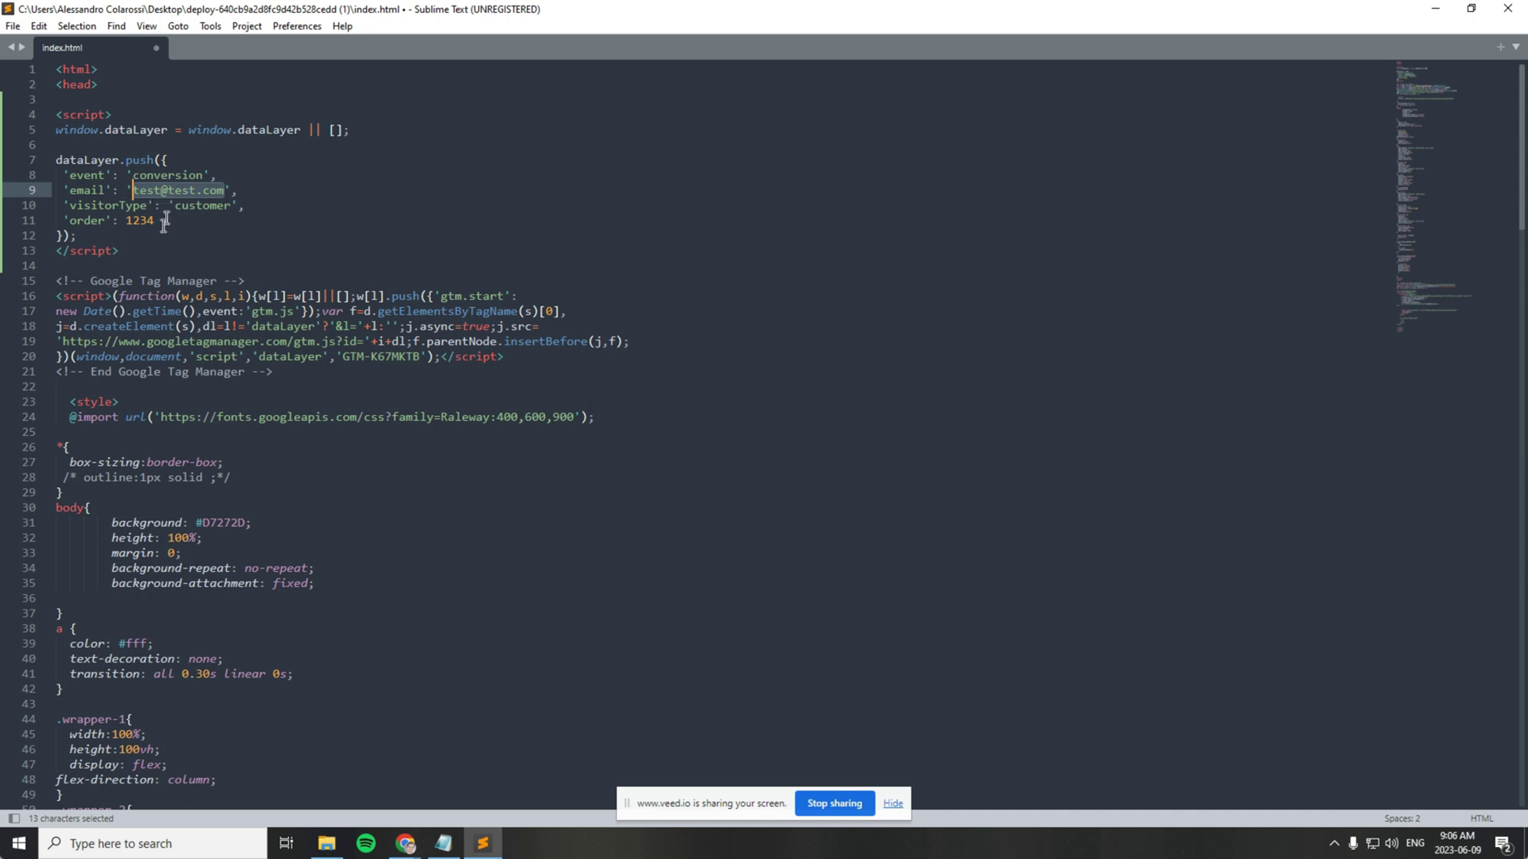
{"action": "left_click", "coordinate": [159, 247]}
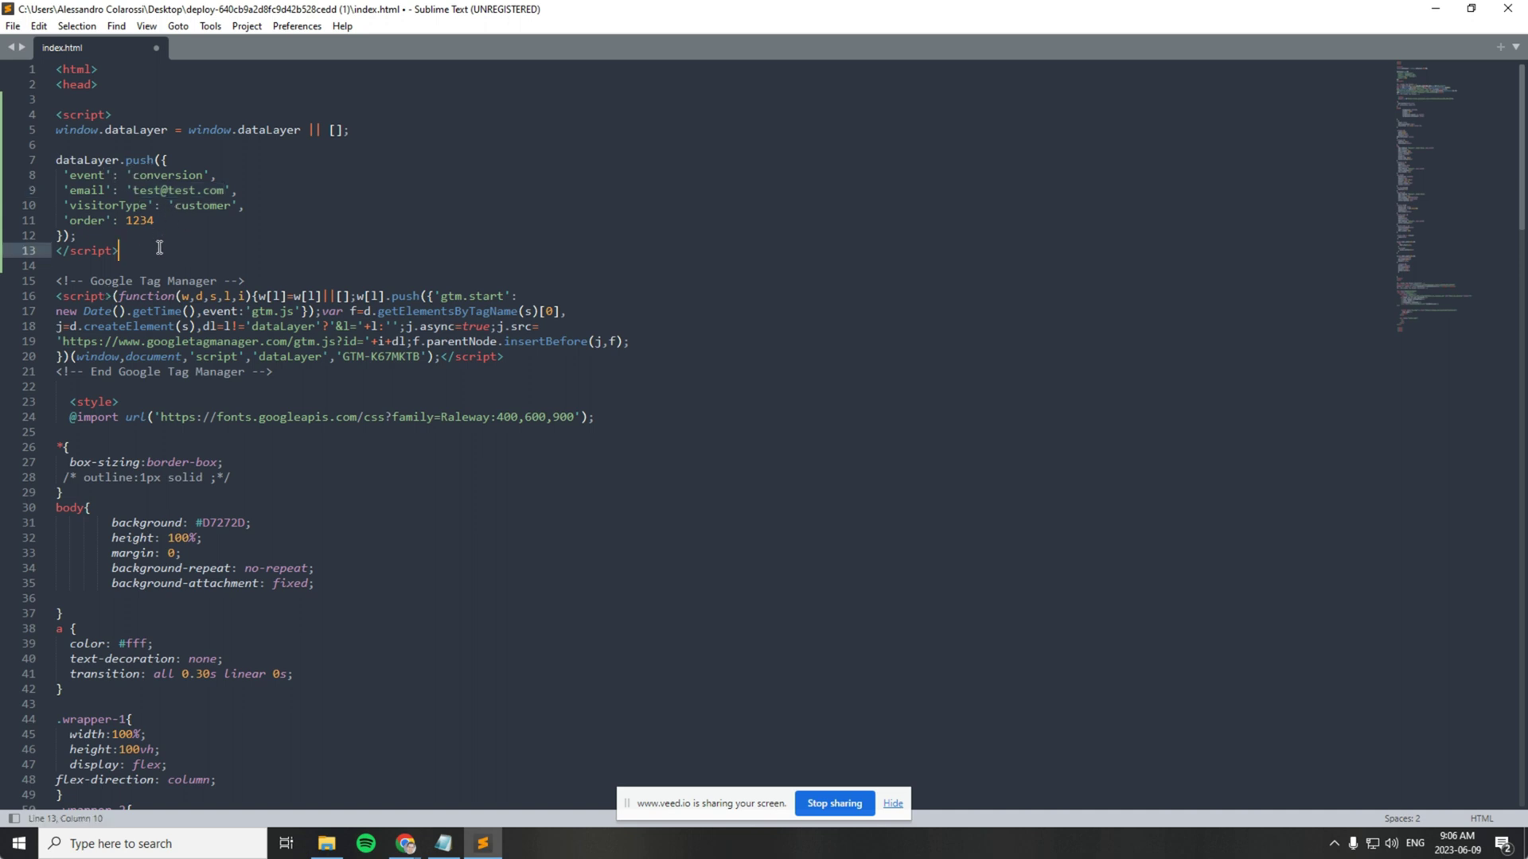
Step: Save index.html and go to the Deploys list of the transcendent-empanada-8cbc72 Netlify site
{"action": "key", "text": "ctrl+s"}
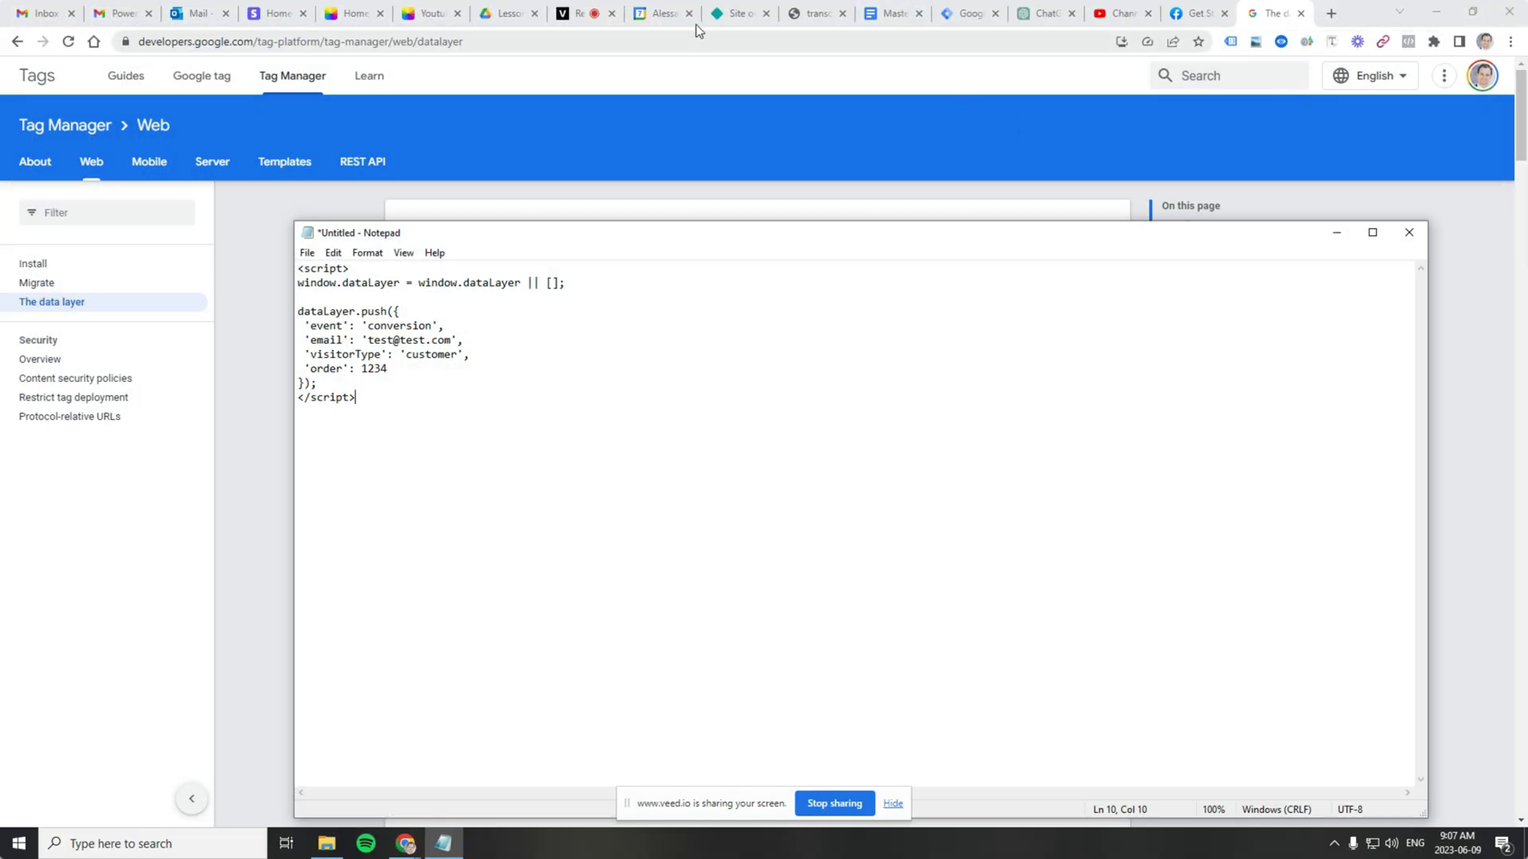
{"action": "left_click", "coordinate": [740, 11]}
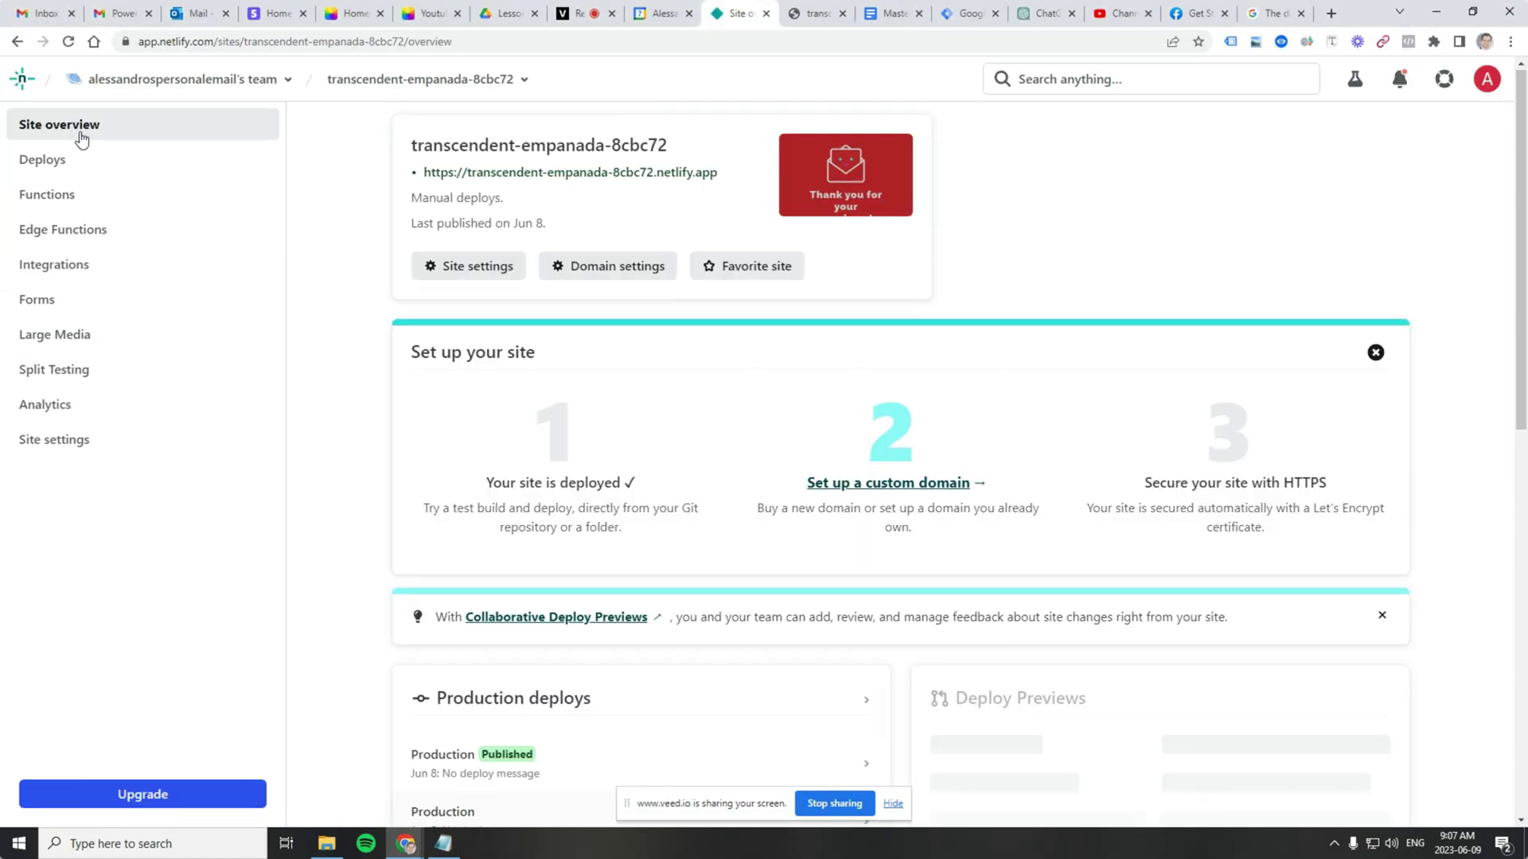
{"action": "left_click", "coordinate": [68, 41]}
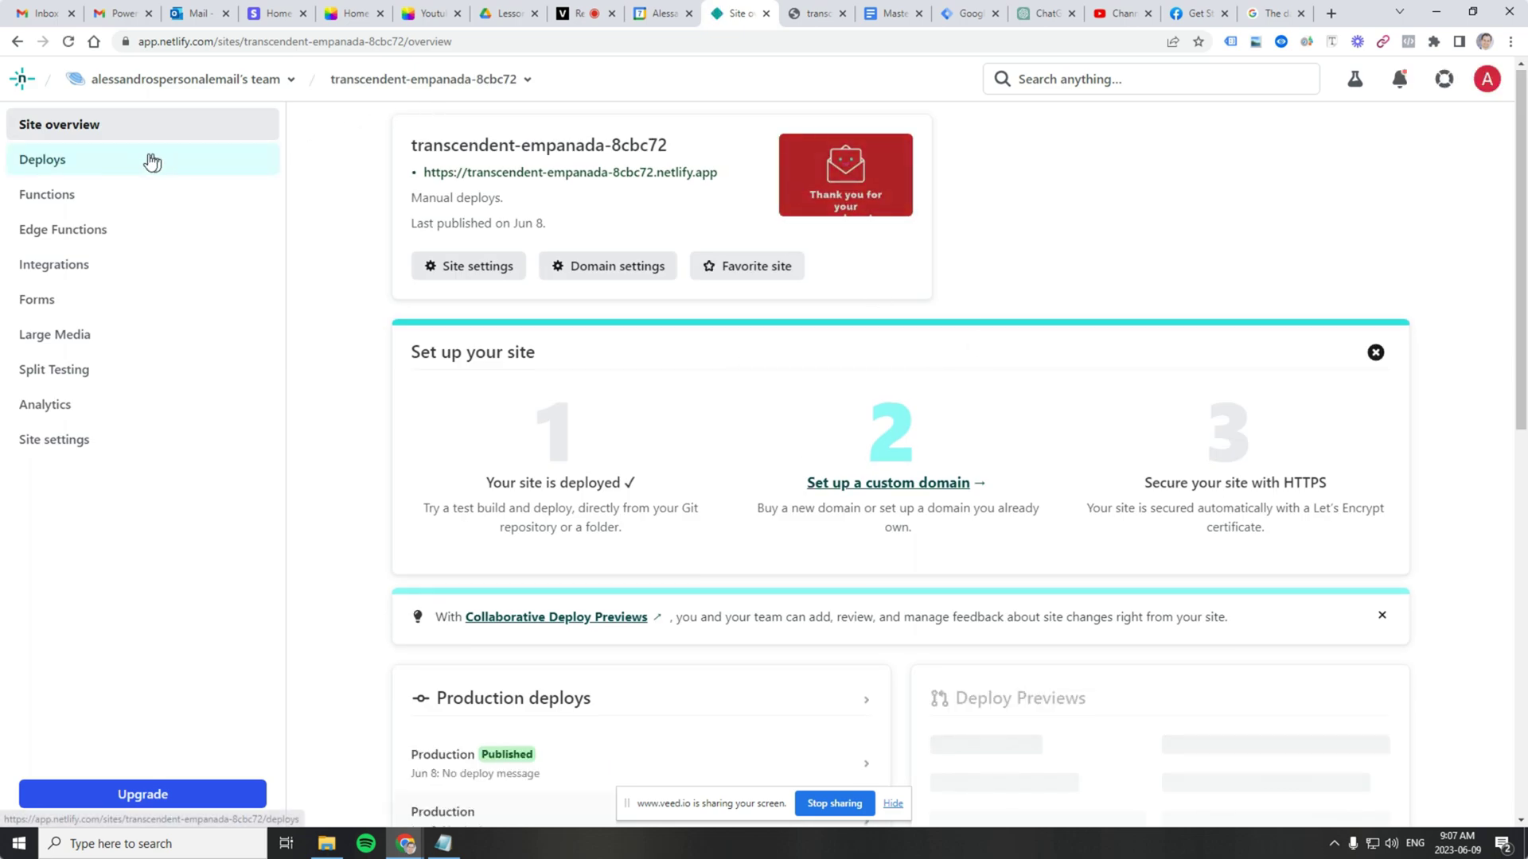
{"action": "scroll", "coordinate": [479, 303], "scroll_direction": "down", "scroll_amount": 10}
{"action": "left_click", "coordinate": [92, 151]}
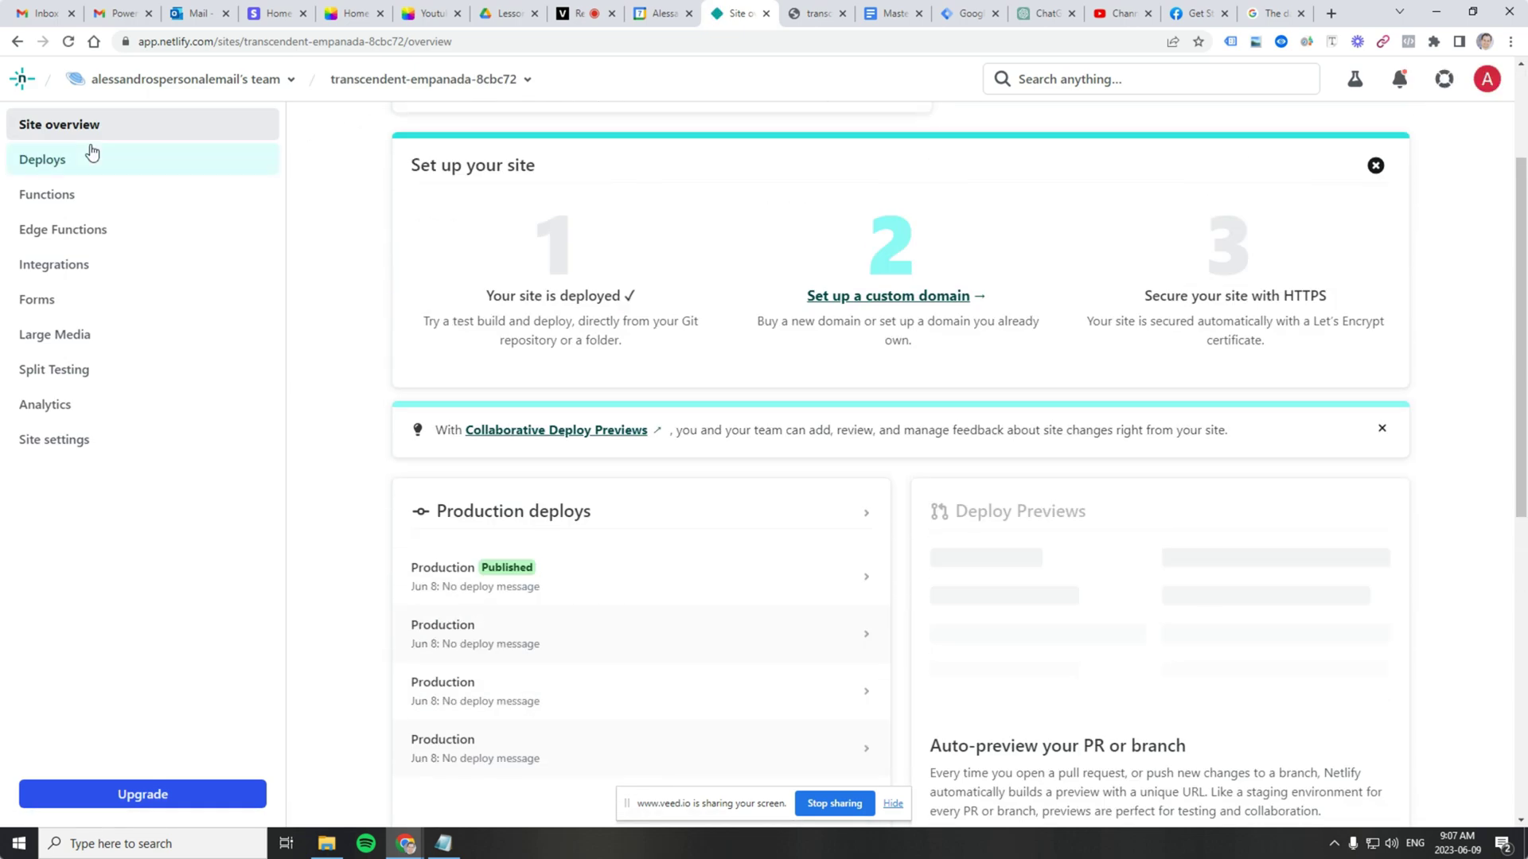
{"action": "scroll", "coordinate": [569, 312], "scroll_direction": "down", "scroll_amount": 5}
{"action": "scroll", "coordinate": [569, 312], "scroll_direction": "down", "scroll_amount": 4}
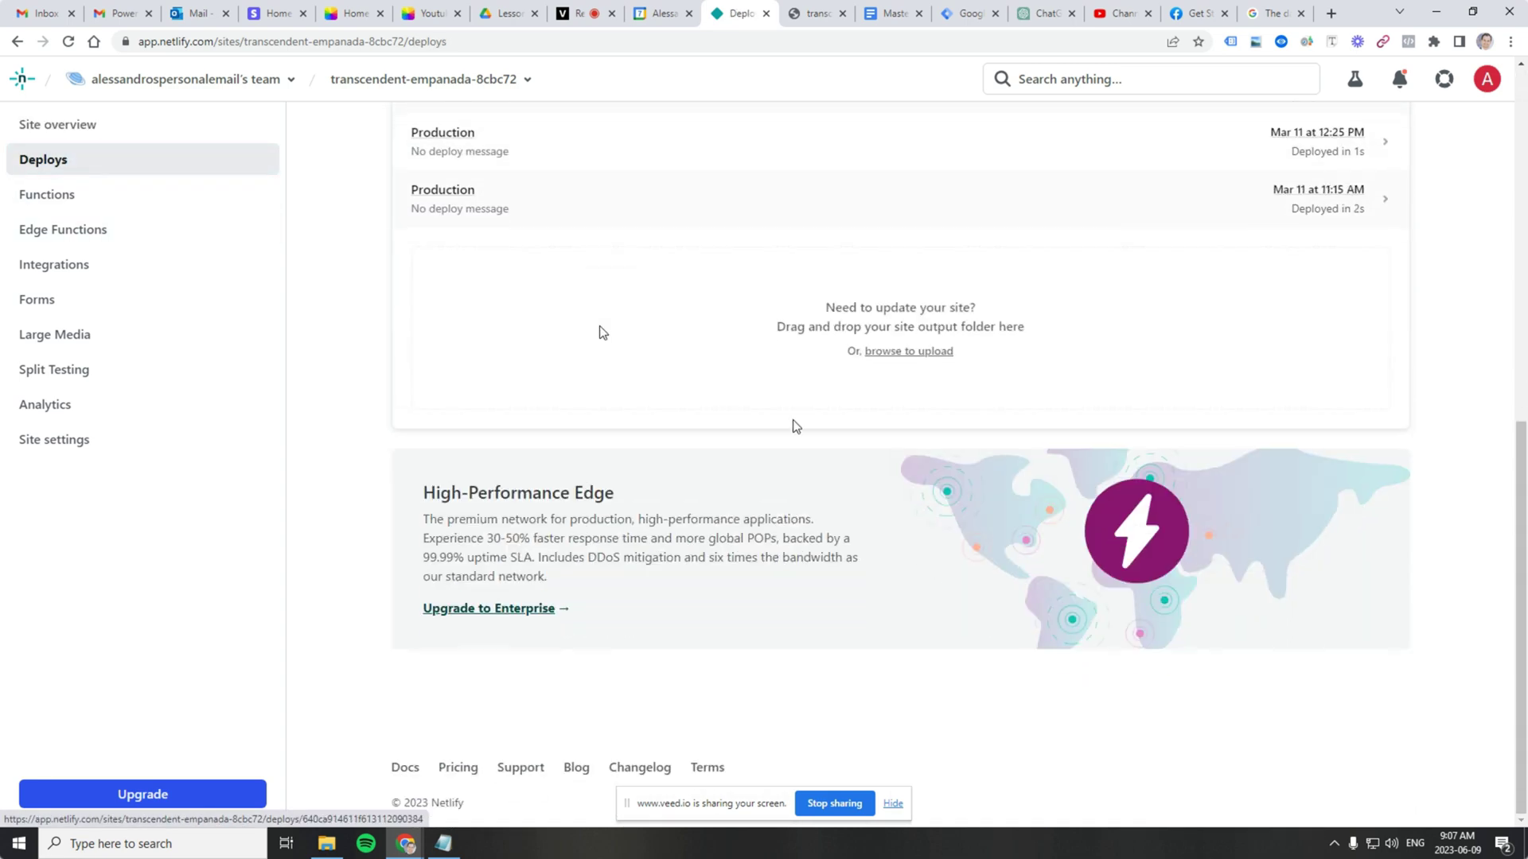
Step: Upload the Desktop deploy folder as a new deploy and confirm uploading all files
{"action": "left_click", "coordinate": [935, 353]}
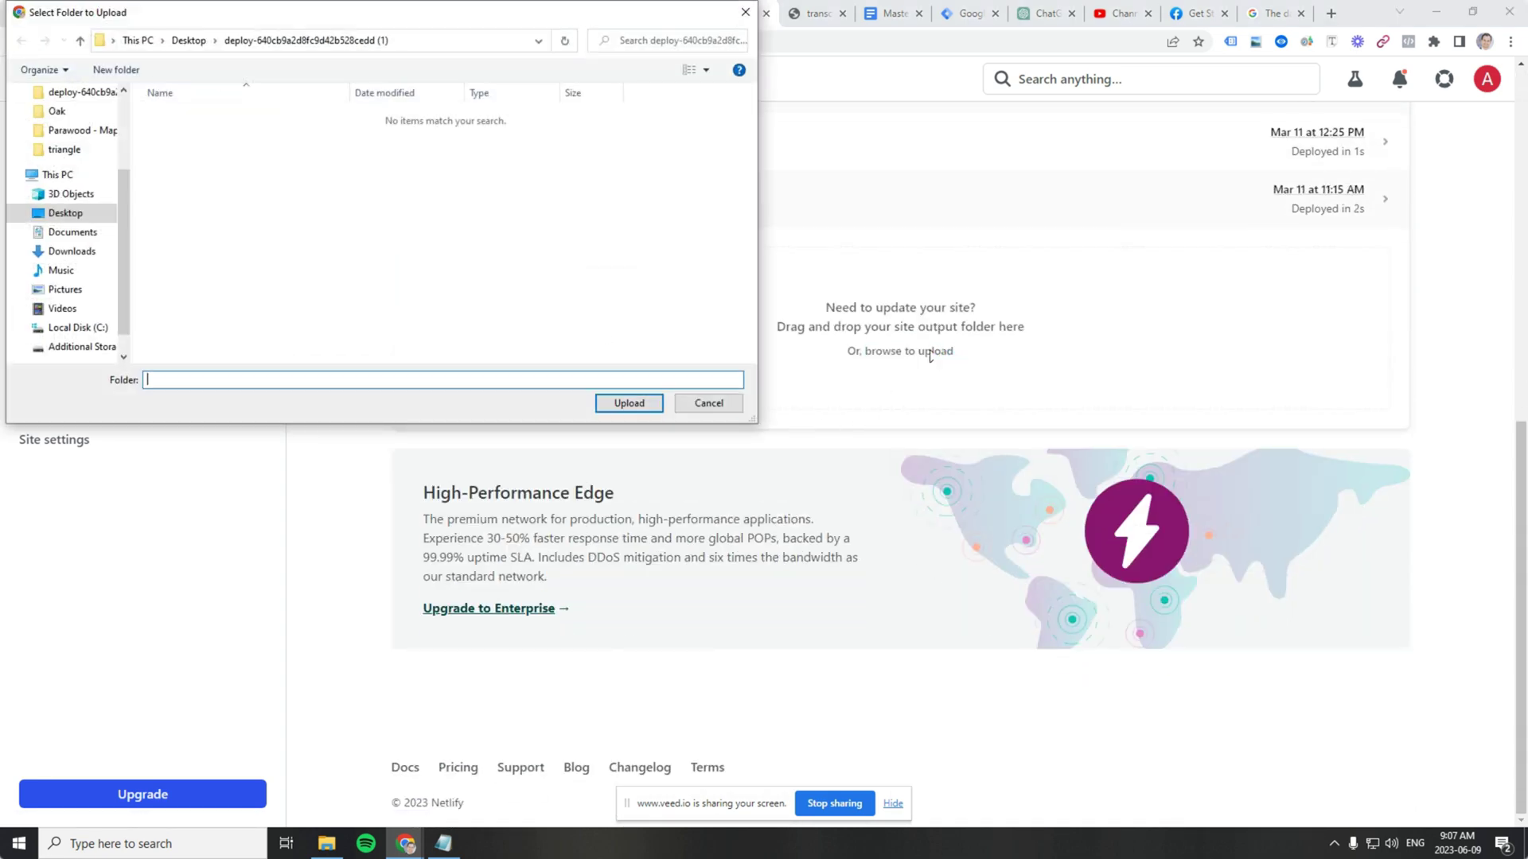
{"action": "left_click", "coordinate": [57, 193]}
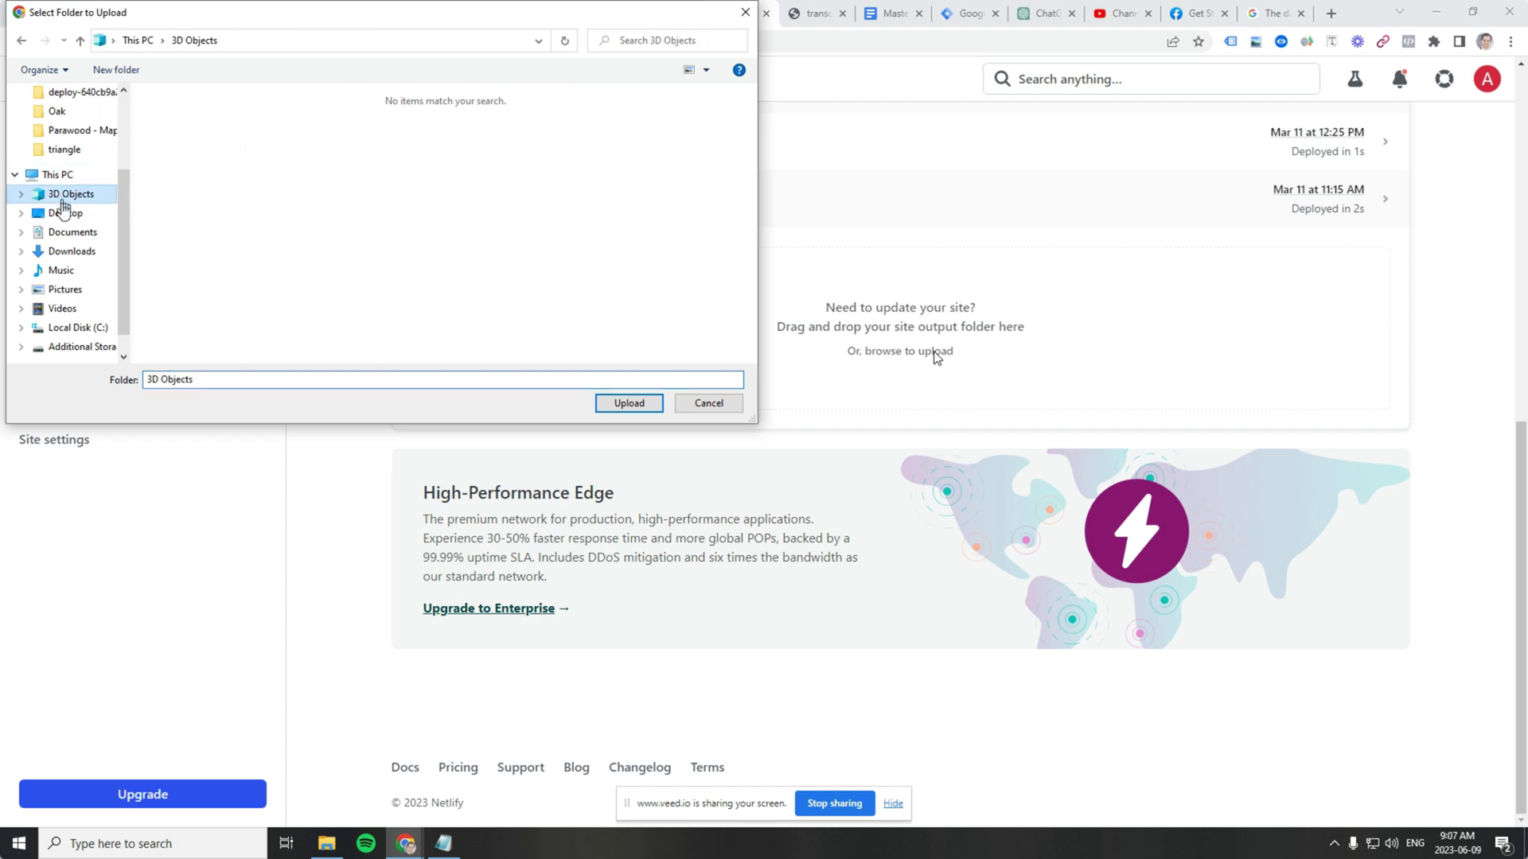
{"action": "left_click", "coordinate": [64, 212]}
{"action": "left_click", "coordinate": [211, 151]}
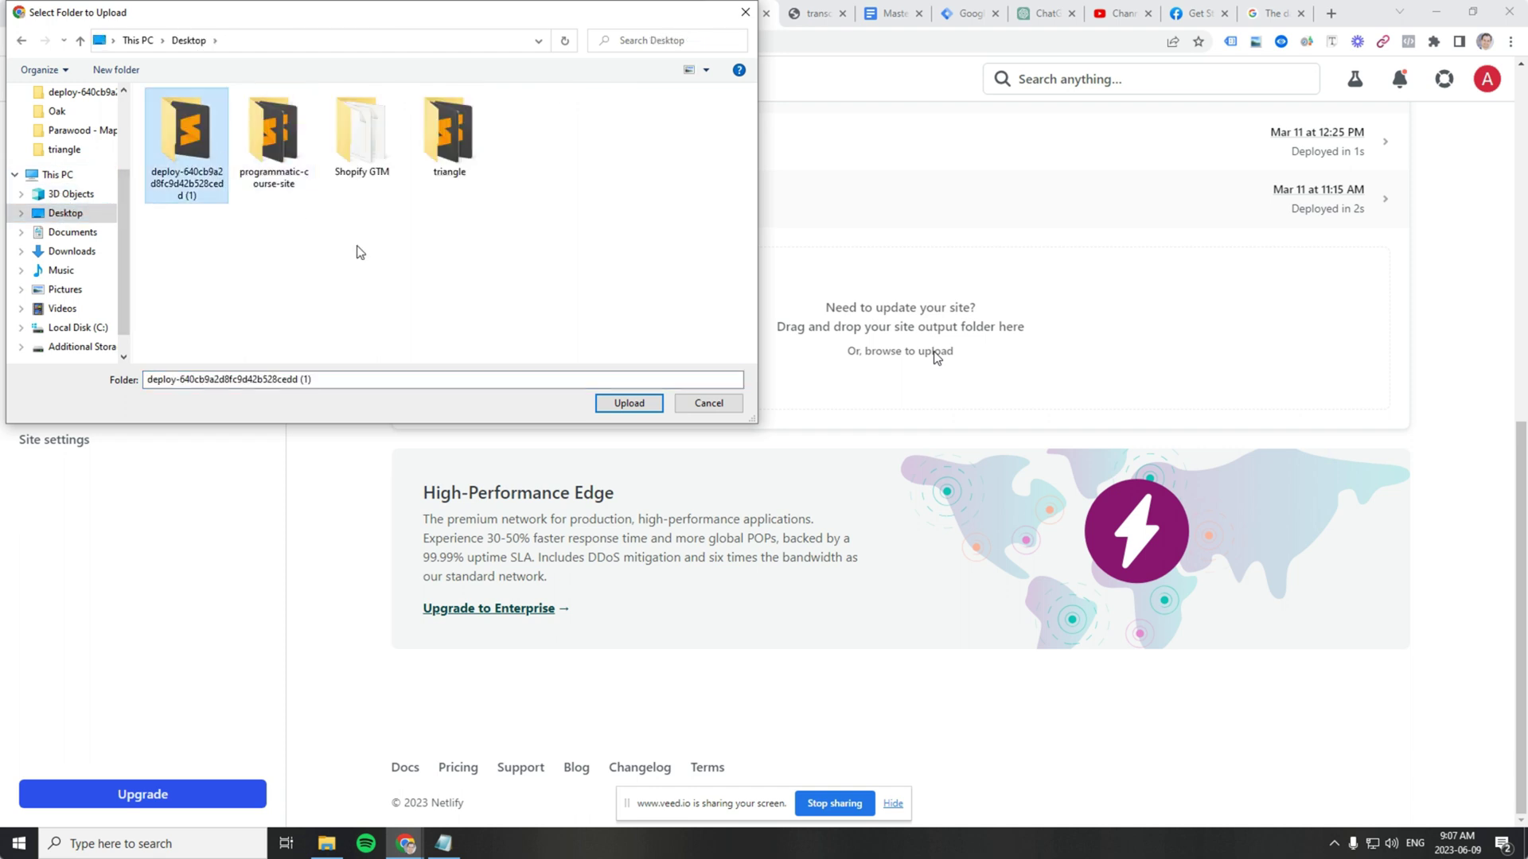
{"action": "left_click", "coordinate": [629, 403]}
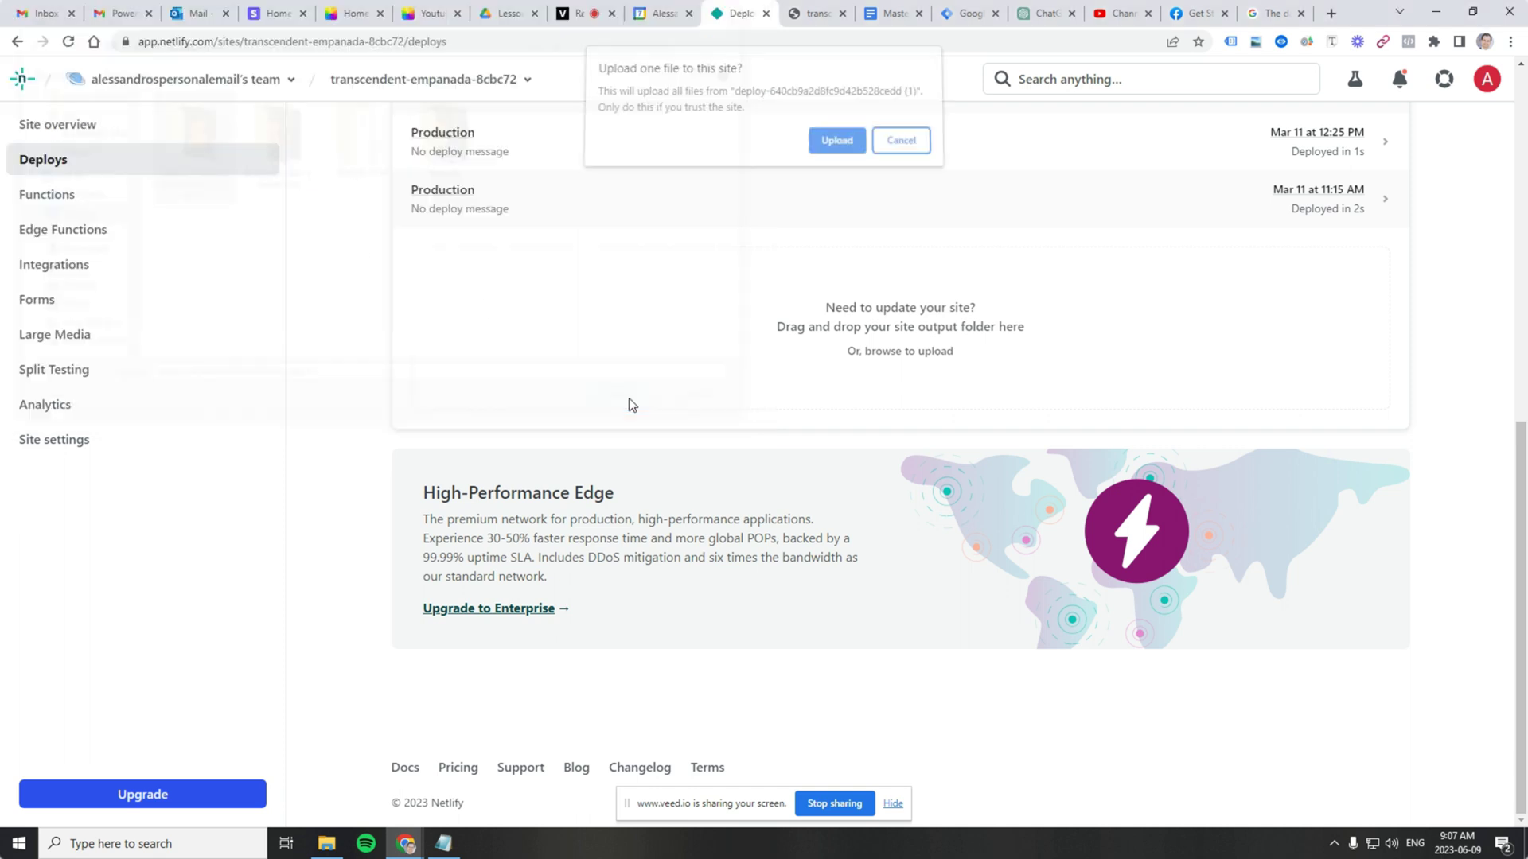
{"action": "left_click", "coordinate": [835, 146]}
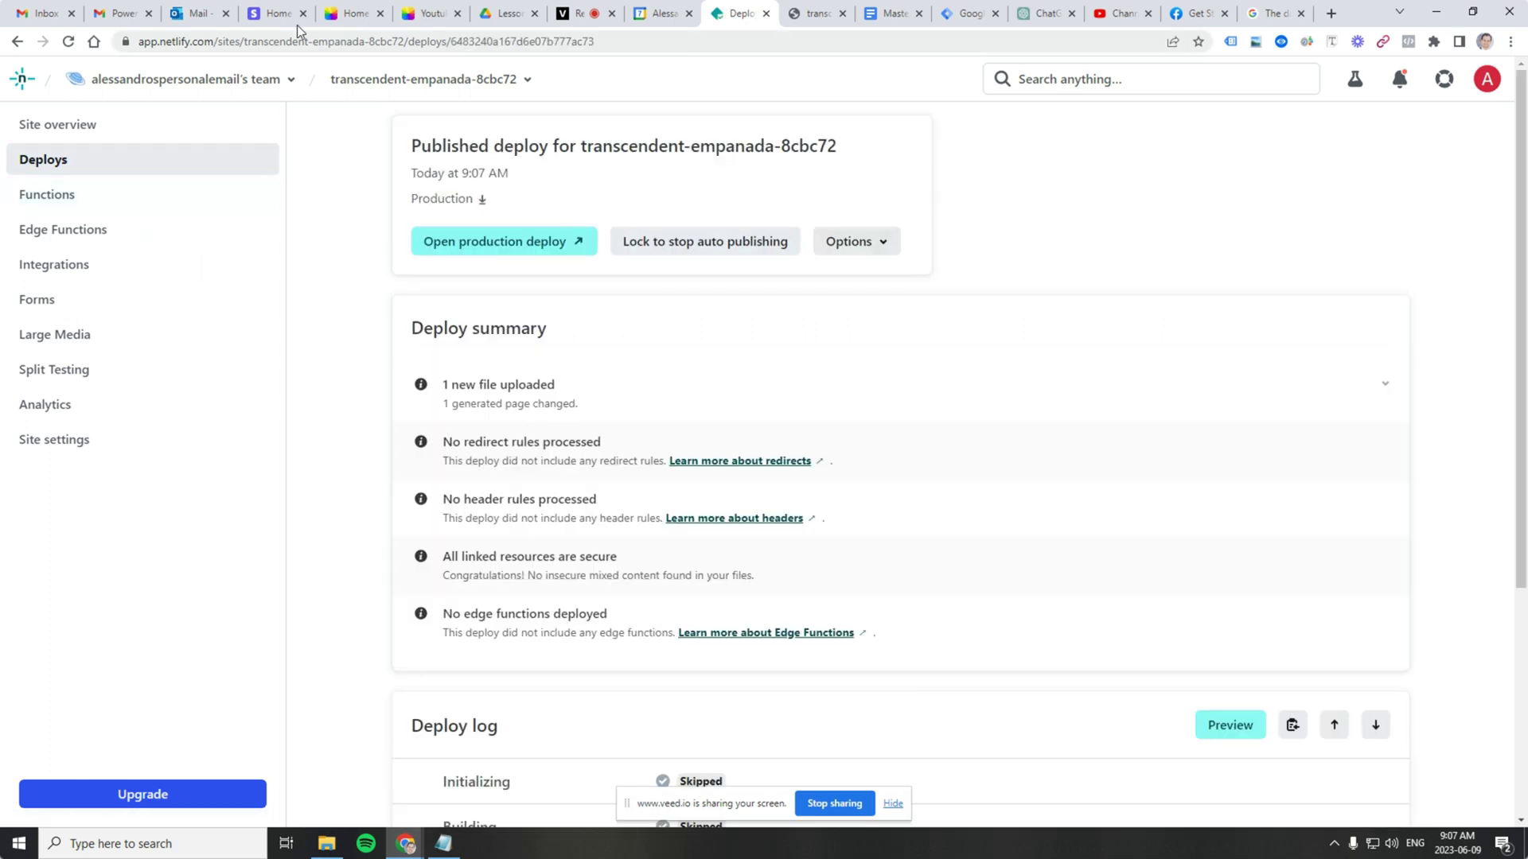
Step: Enable Tag Assistant on the live thank-you page and review the GTM-K67MKTB tag's Metadata, Code Snippet and URLs
{"action": "left_click", "coordinate": [812, 13]}
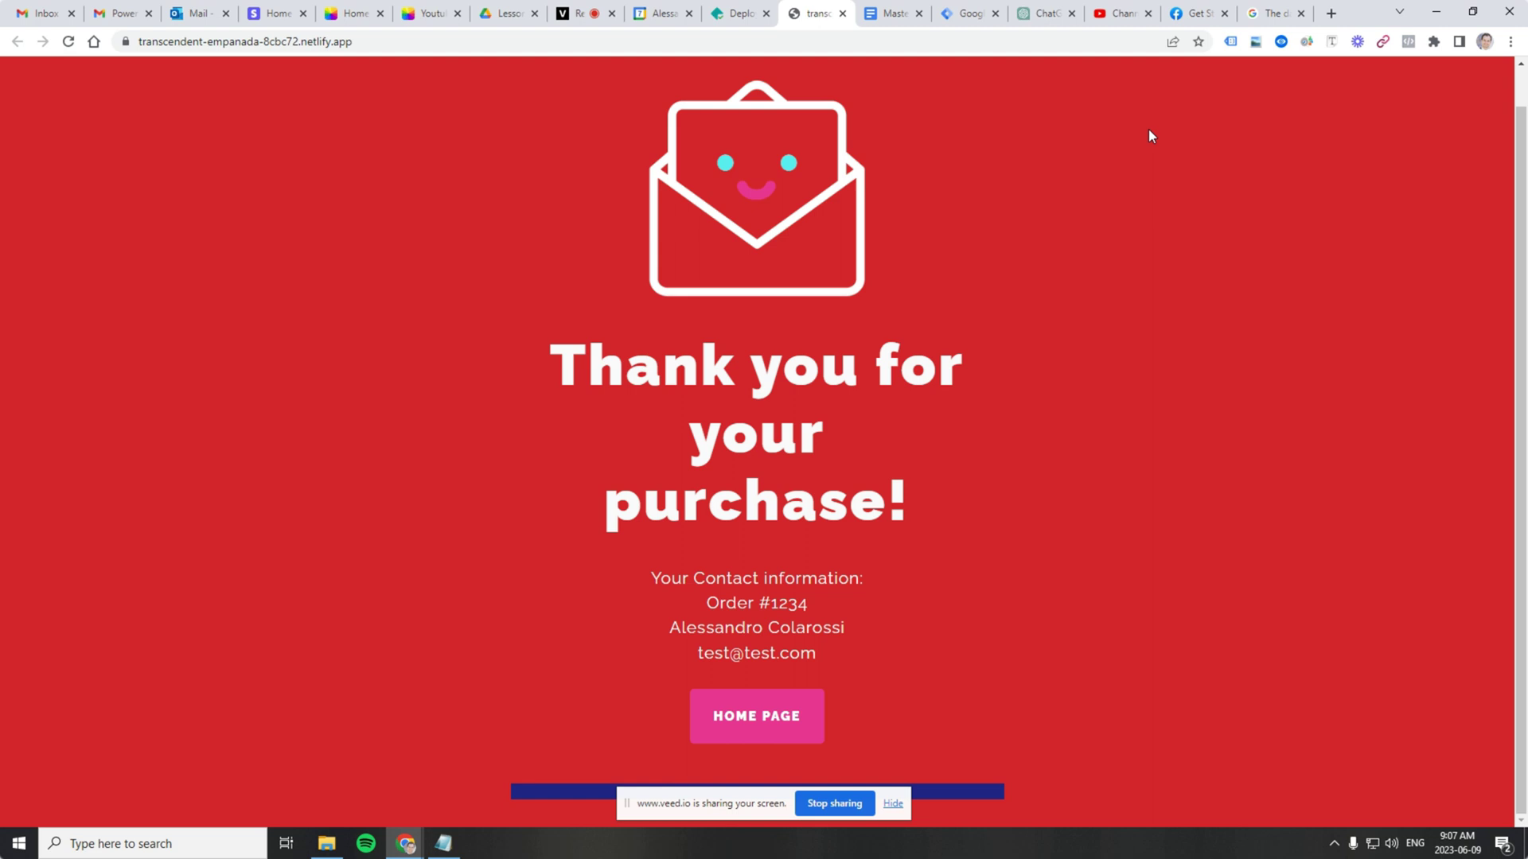
{"action": "left_click", "coordinate": [1230, 42]}
{"action": "left_click", "coordinate": [945, 208]}
{"action": "left_click", "coordinate": [1231, 41]}
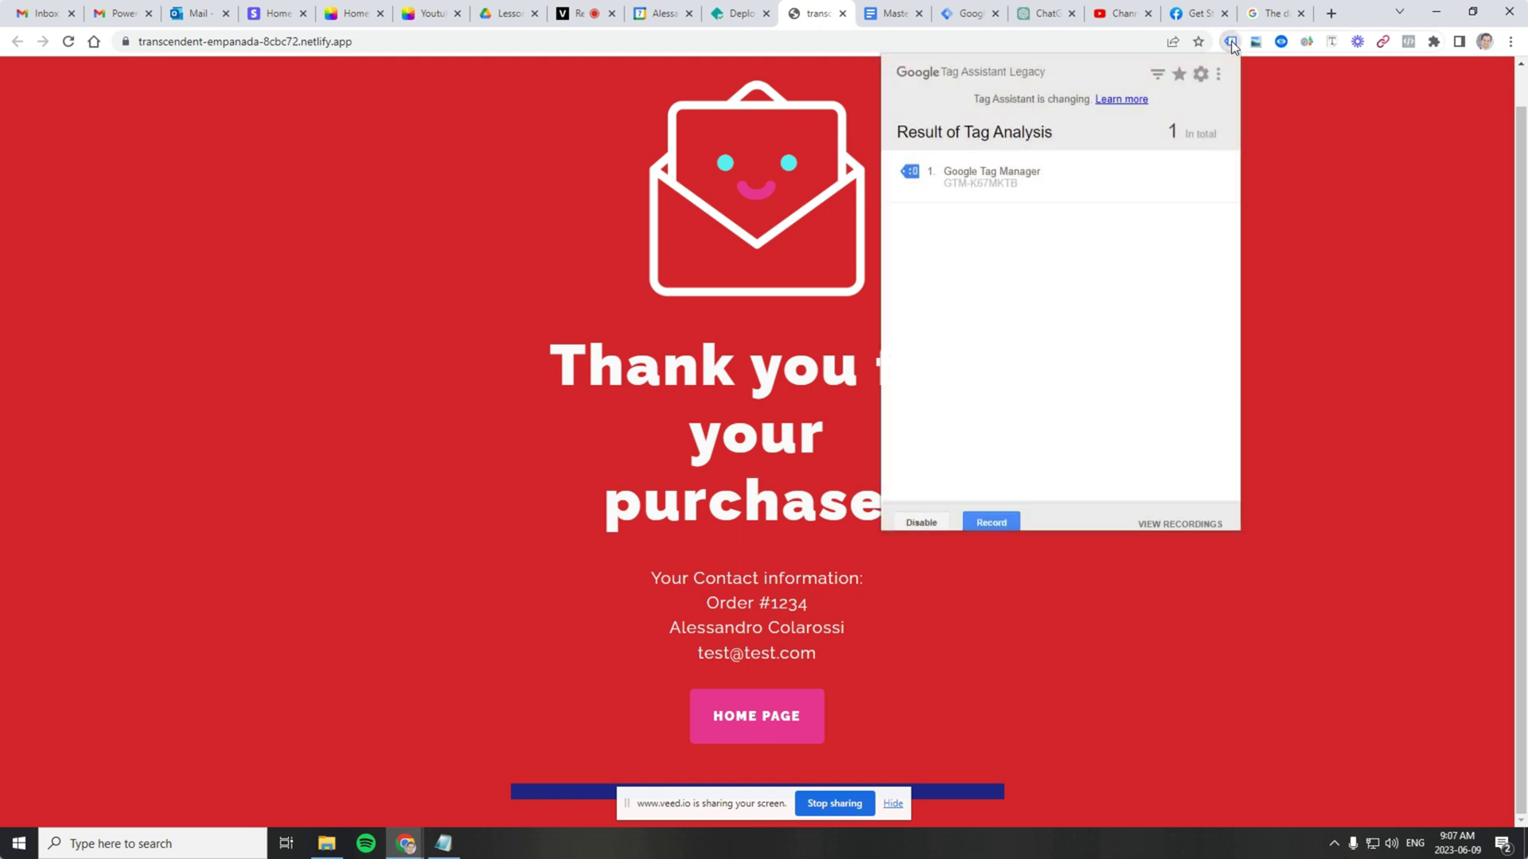
{"action": "left_click", "coordinate": [1075, 177]}
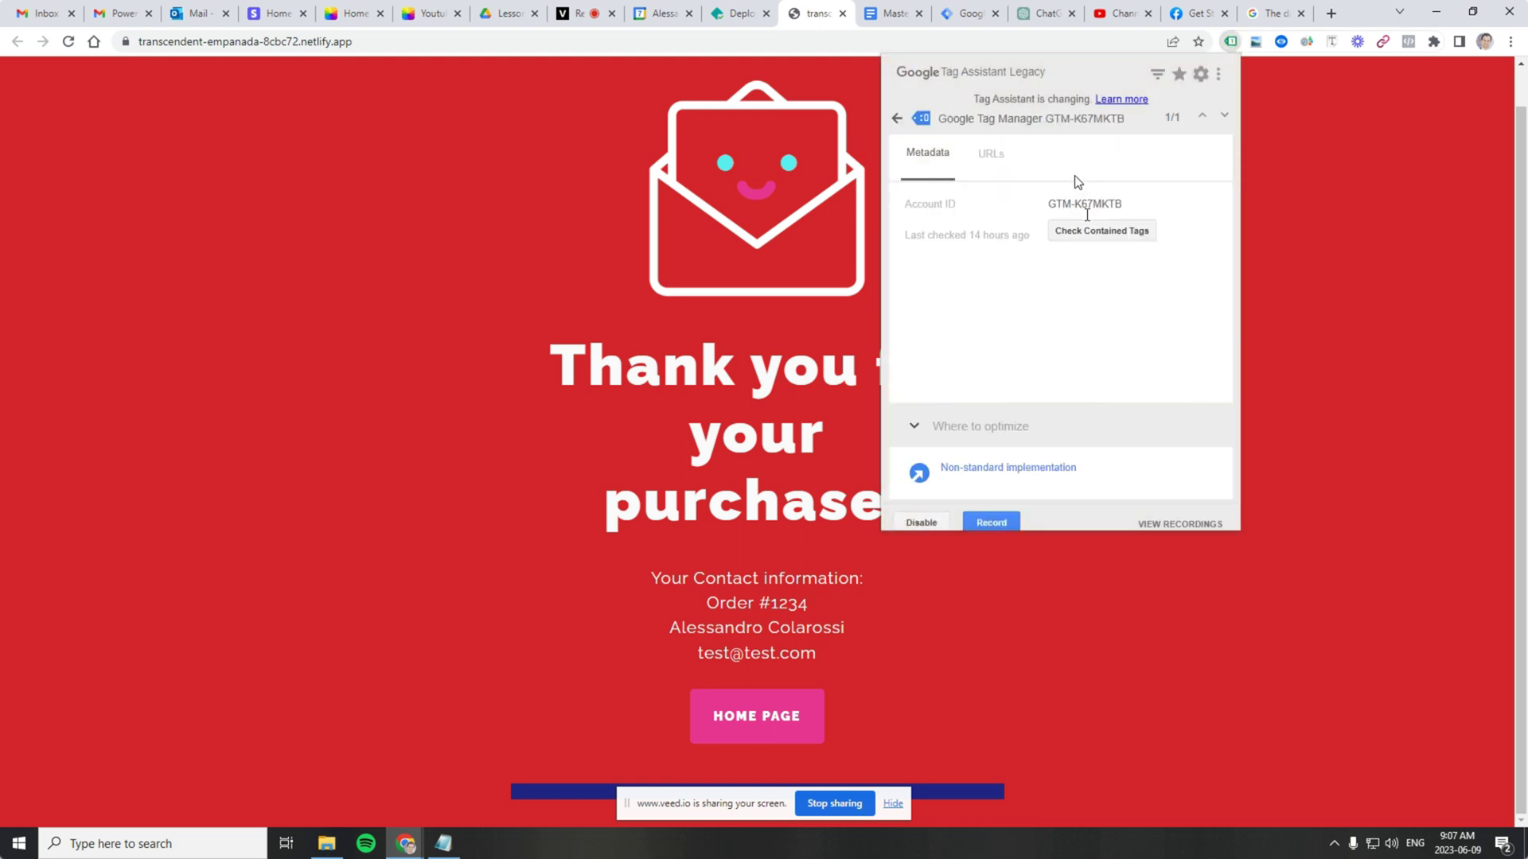
{"action": "left_click", "coordinate": [1009, 164]}
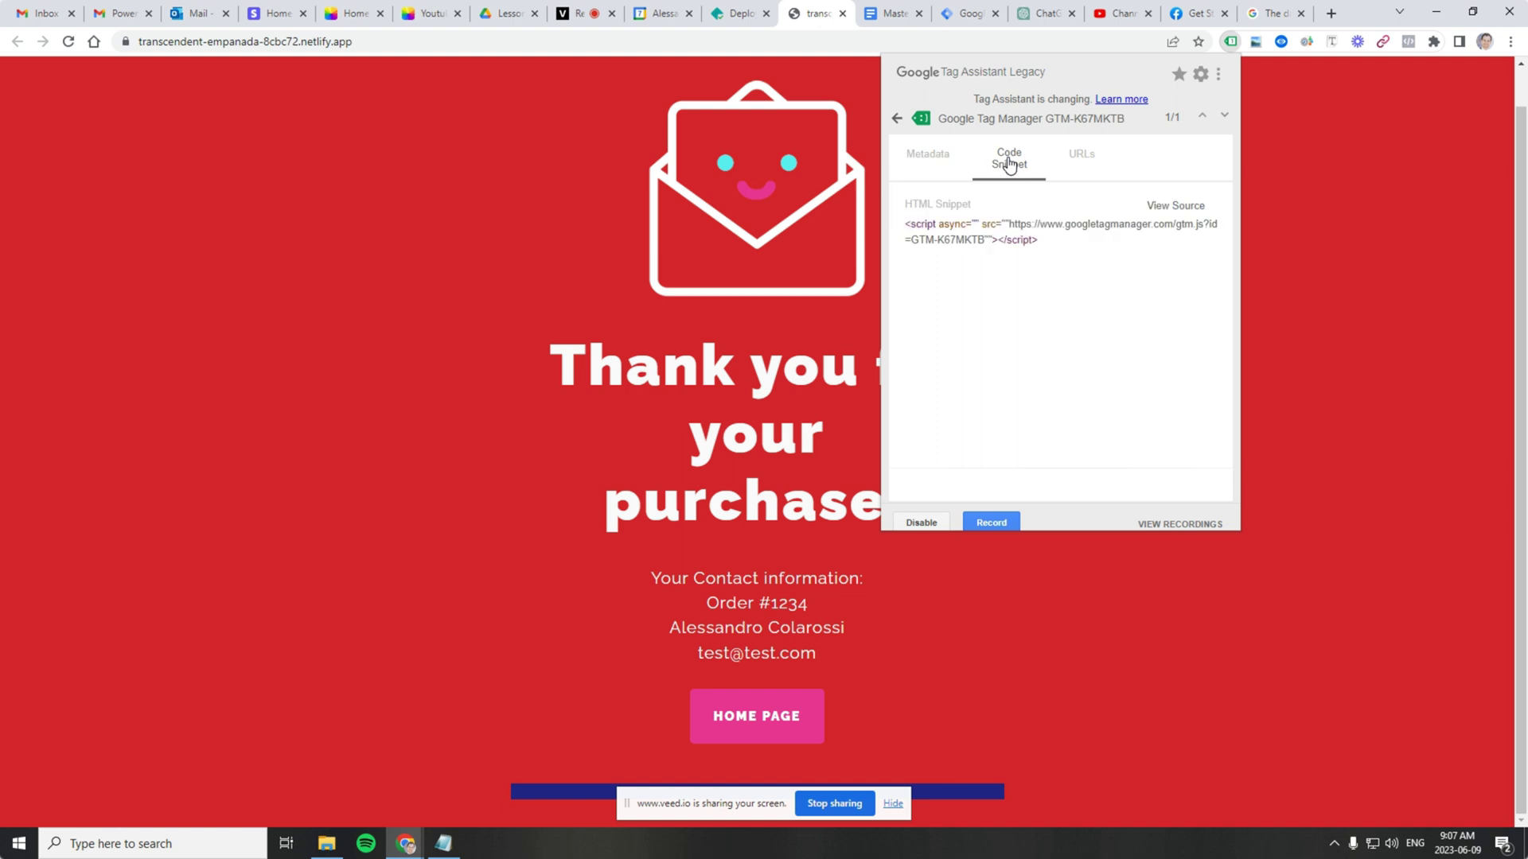
{"action": "left_click", "coordinate": [1087, 159]}
{"action": "left_click", "coordinate": [937, 159]}
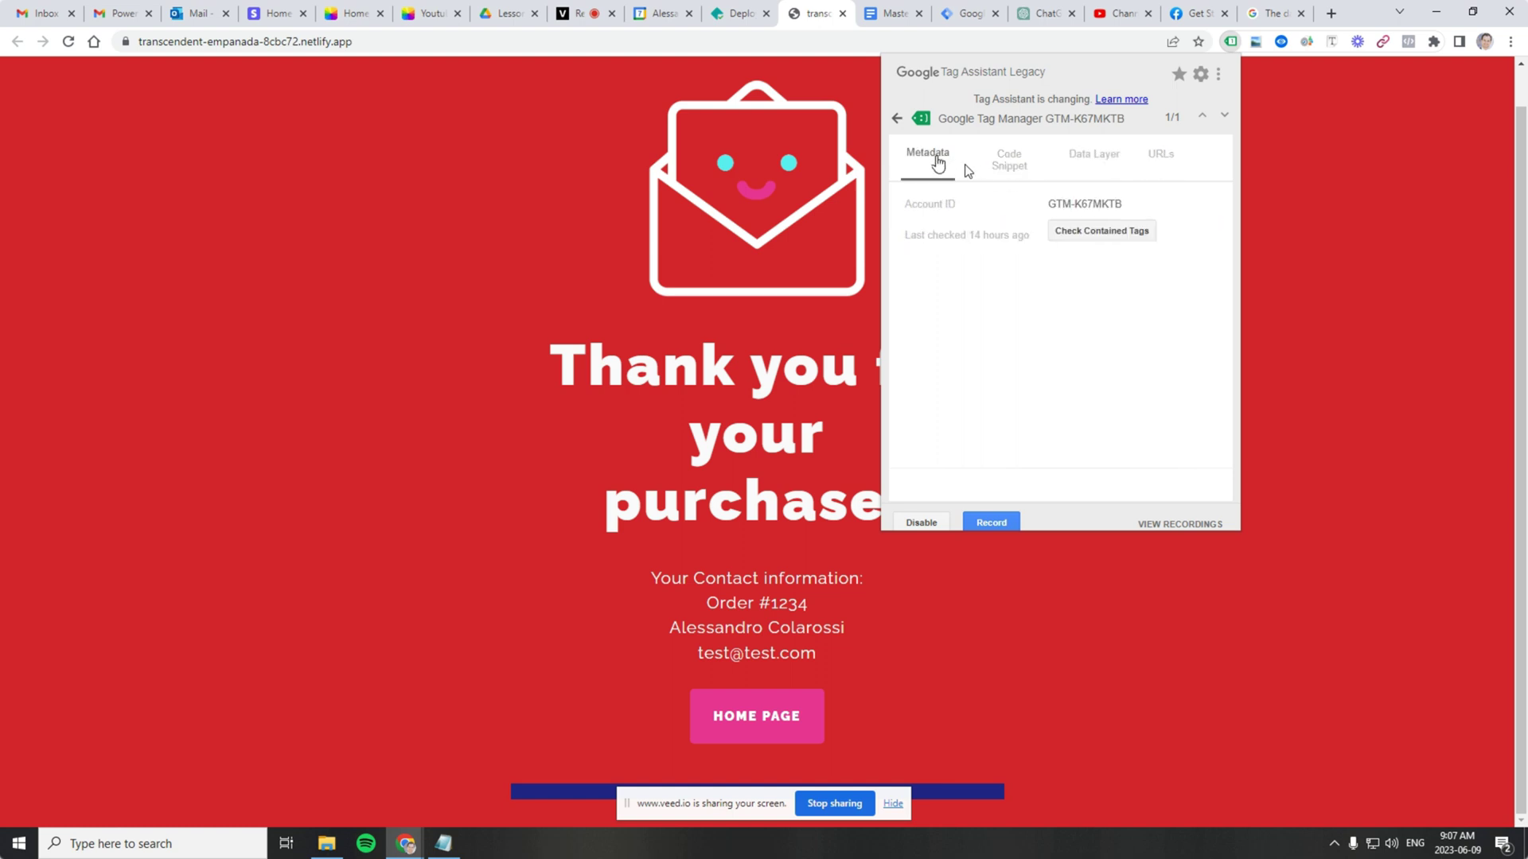
{"action": "left_click", "coordinate": [1335, 128]}
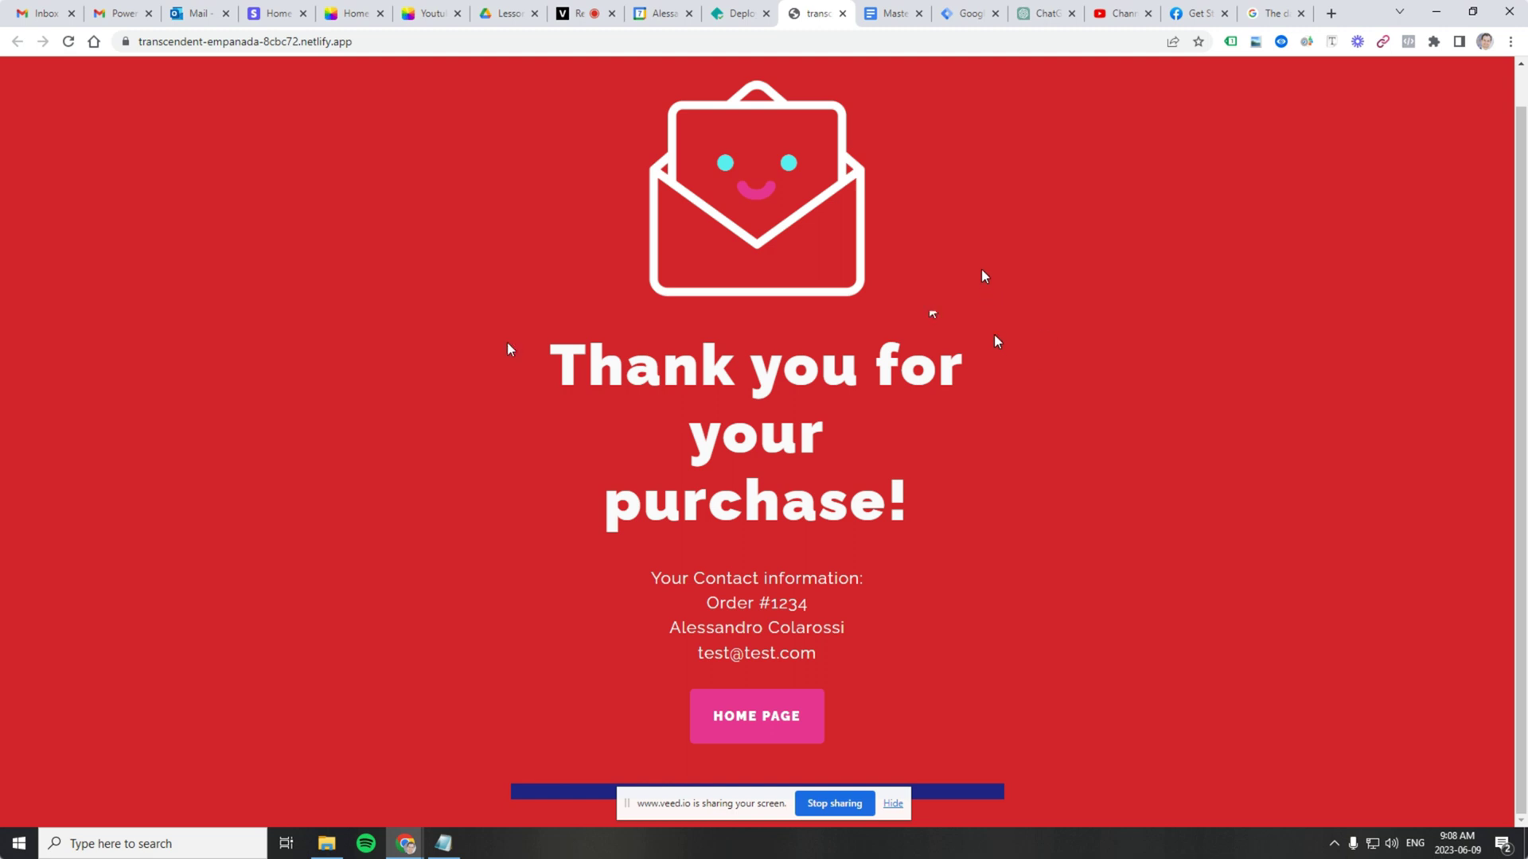
Step: Run dataLayer in the DevTools Console and expand its four entries, starting with the conversion push
{"action": "right_click", "coordinate": [985, 231]}
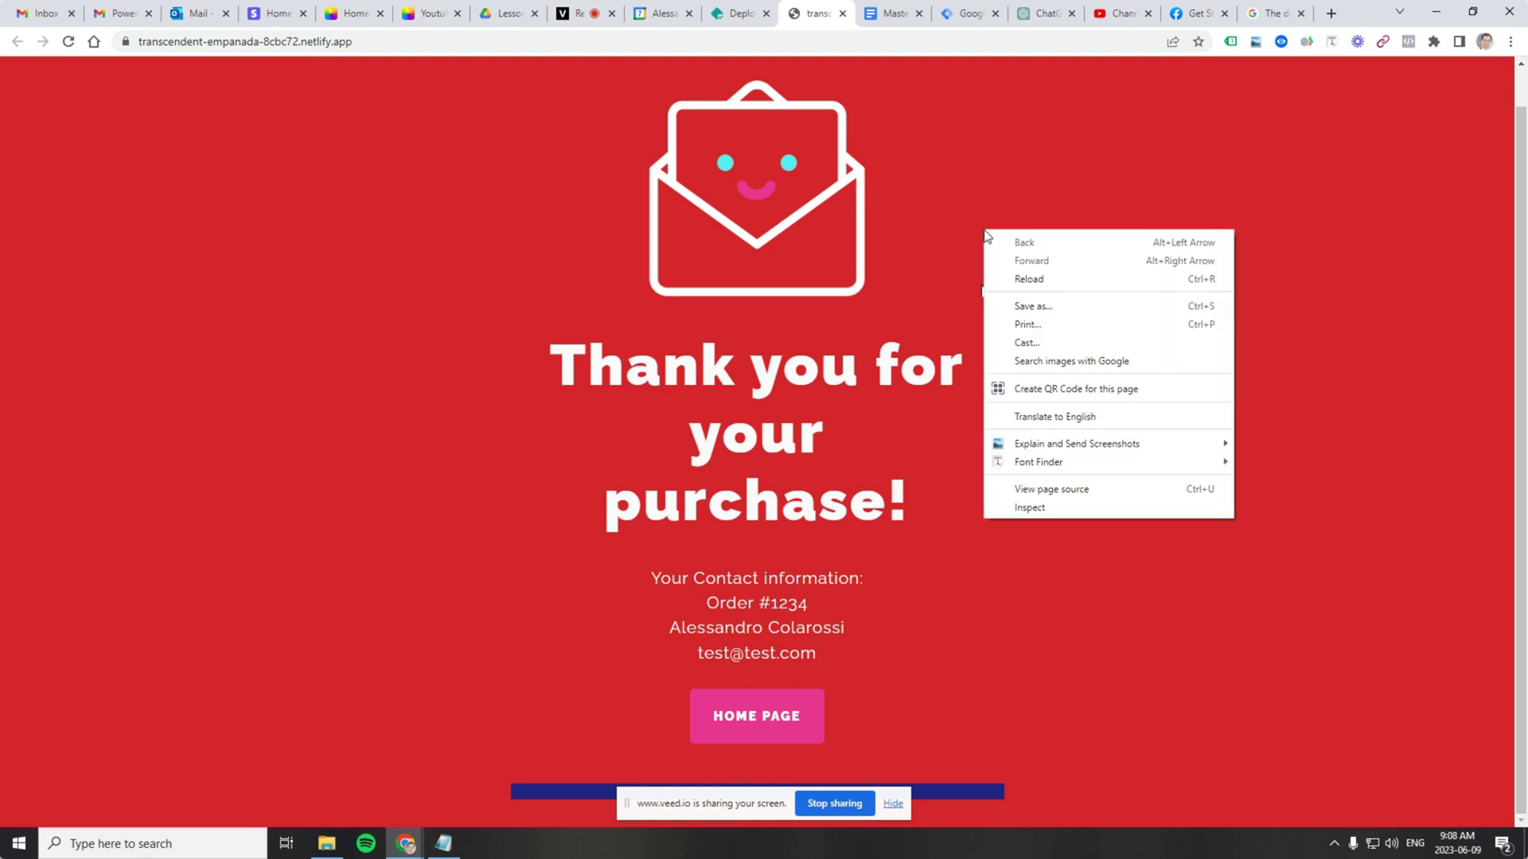
{"action": "left_click", "coordinate": [1055, 507]}
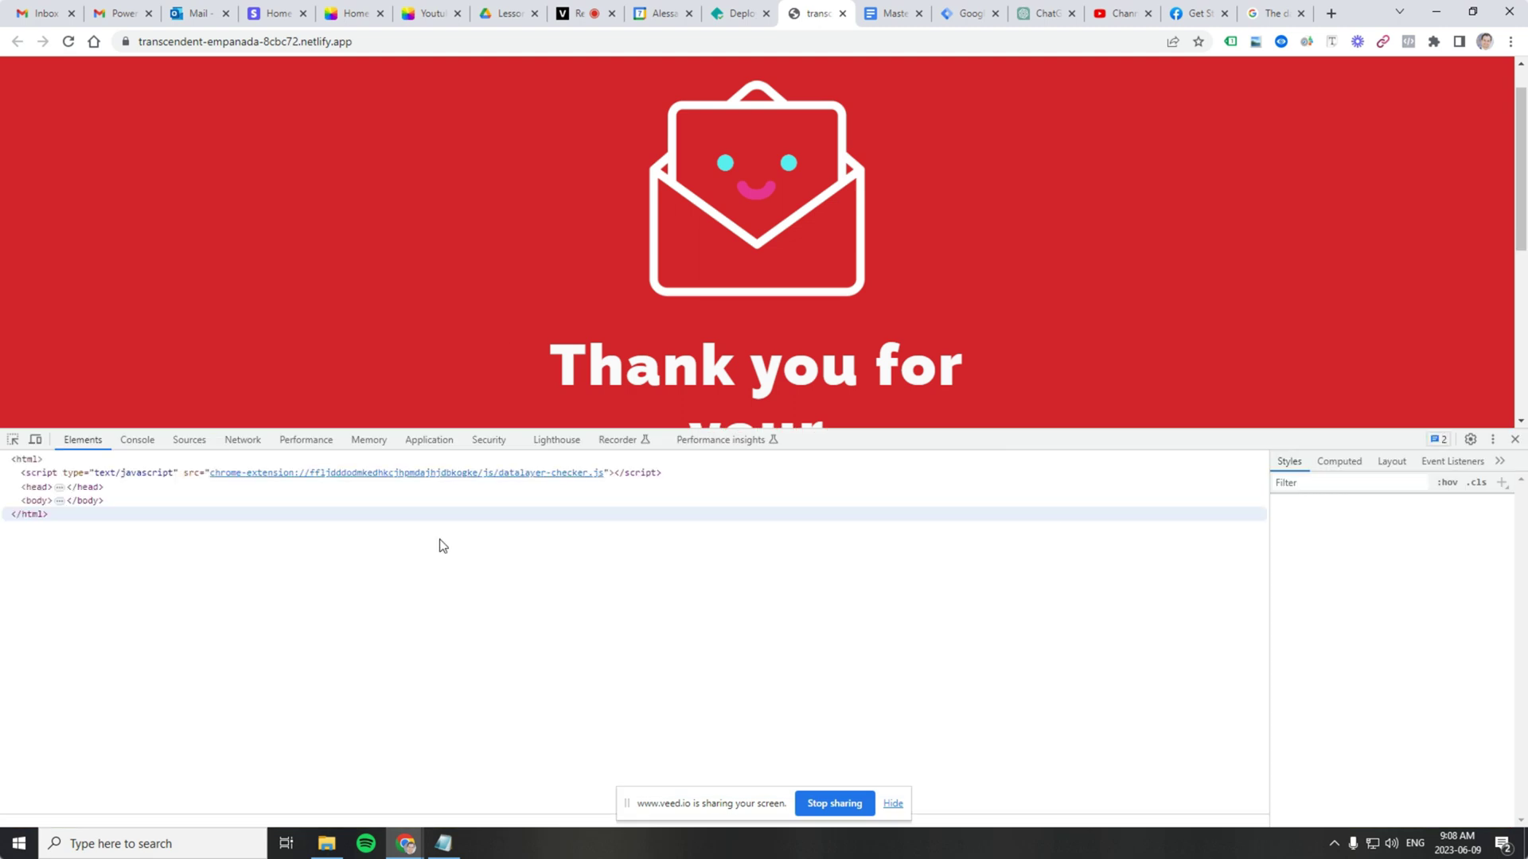
{"action": "left_click", "coordinate": [142, 442]}
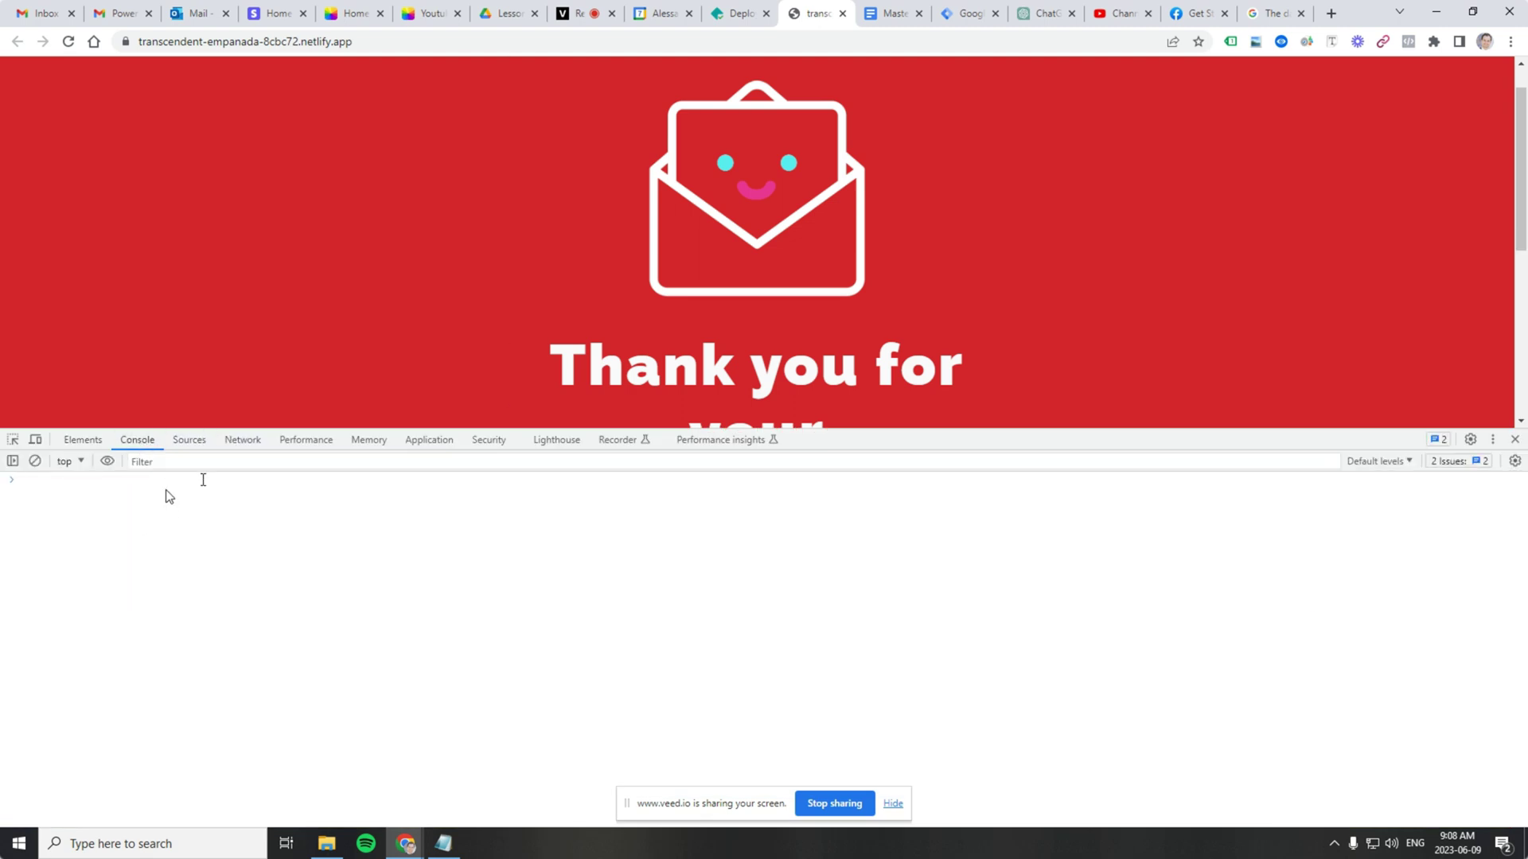
{"action": "type", "text": "DATA"}
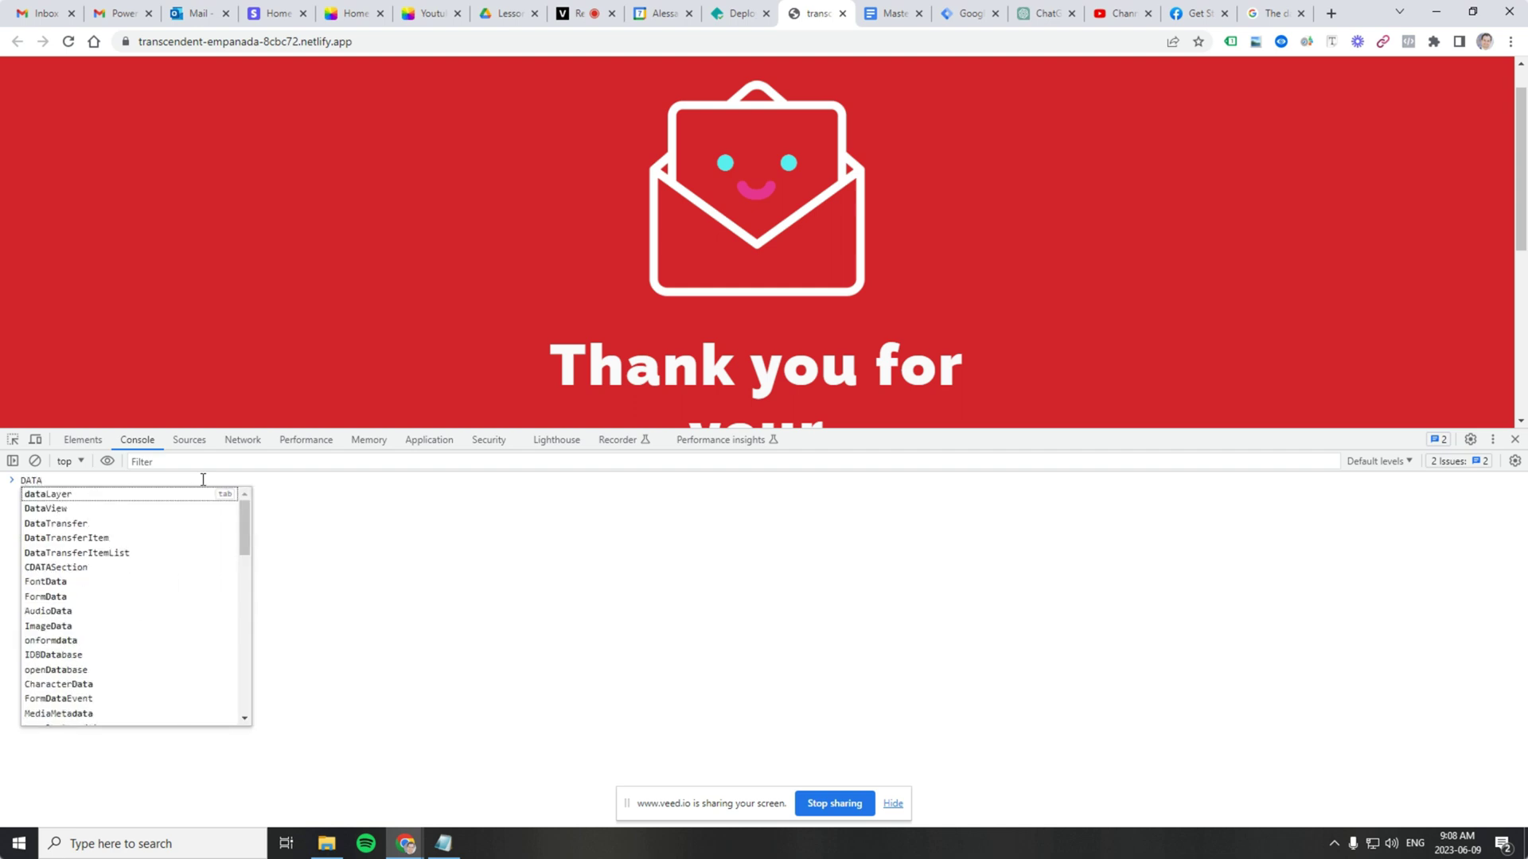
{"action": "key", "text": "BackSpace"}
{"action": "key", "text": "BackSpace"}
{"action": "key", "text": "BackSpace"}
{"action": "key", "text": "BackSpace"}
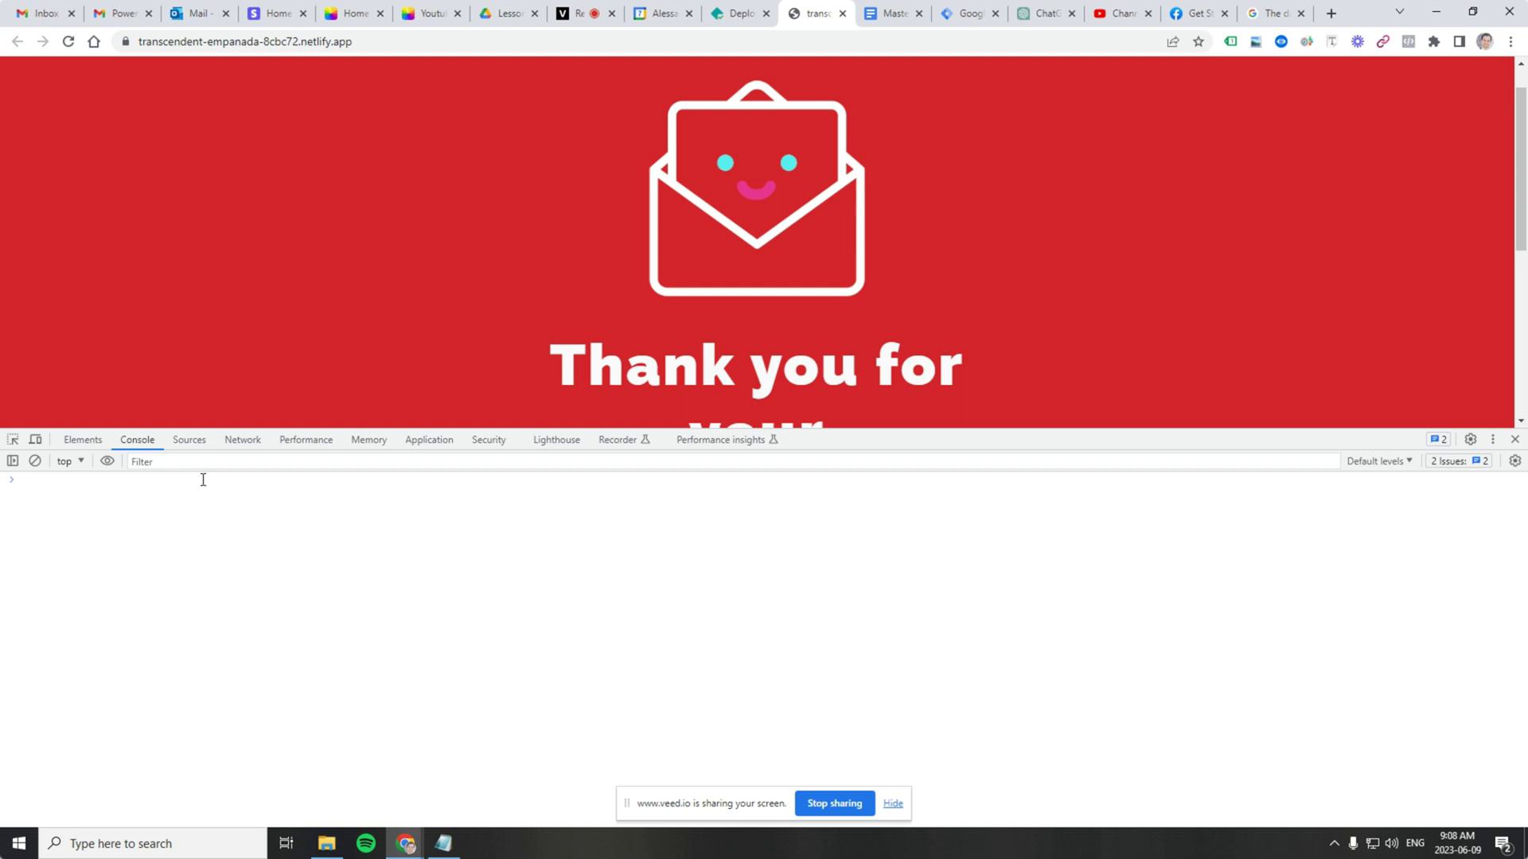
{"action": "type", "text": "data"}
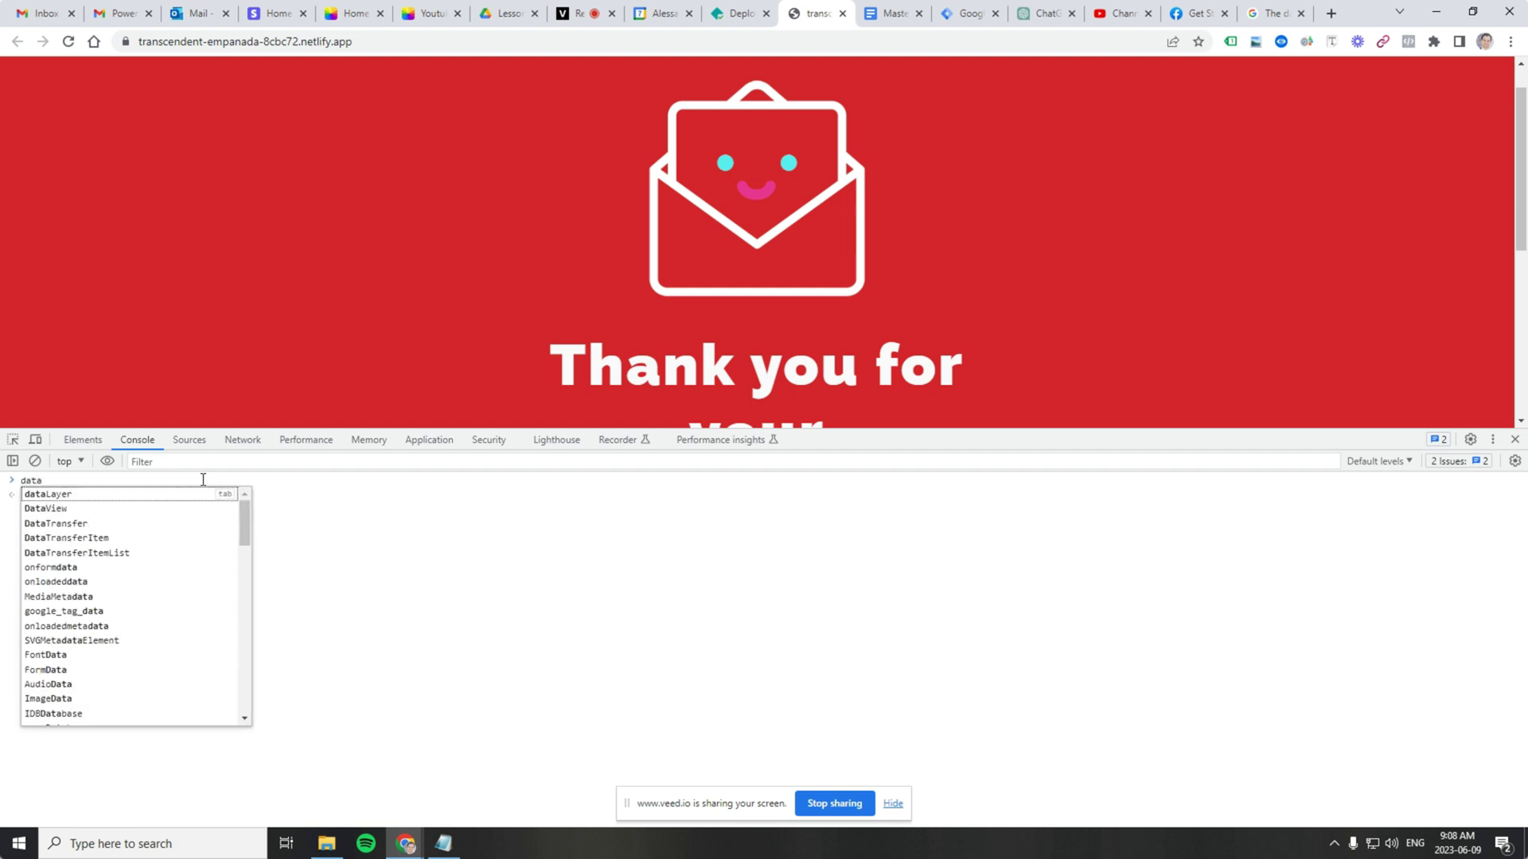
{"action": "key", "text": "Tab"}
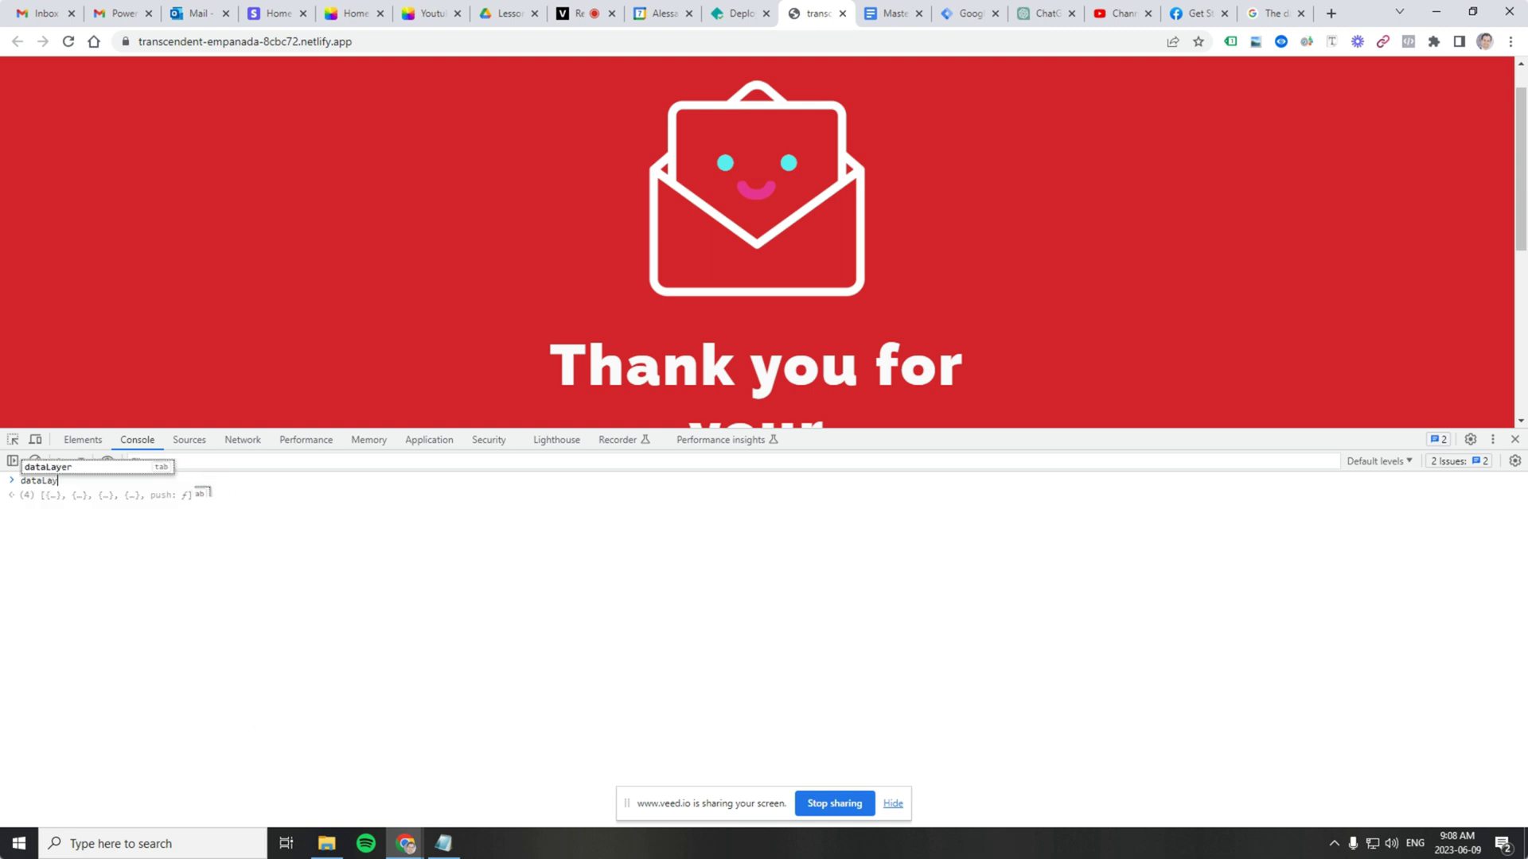
{"action": "key", "text": "Return"}
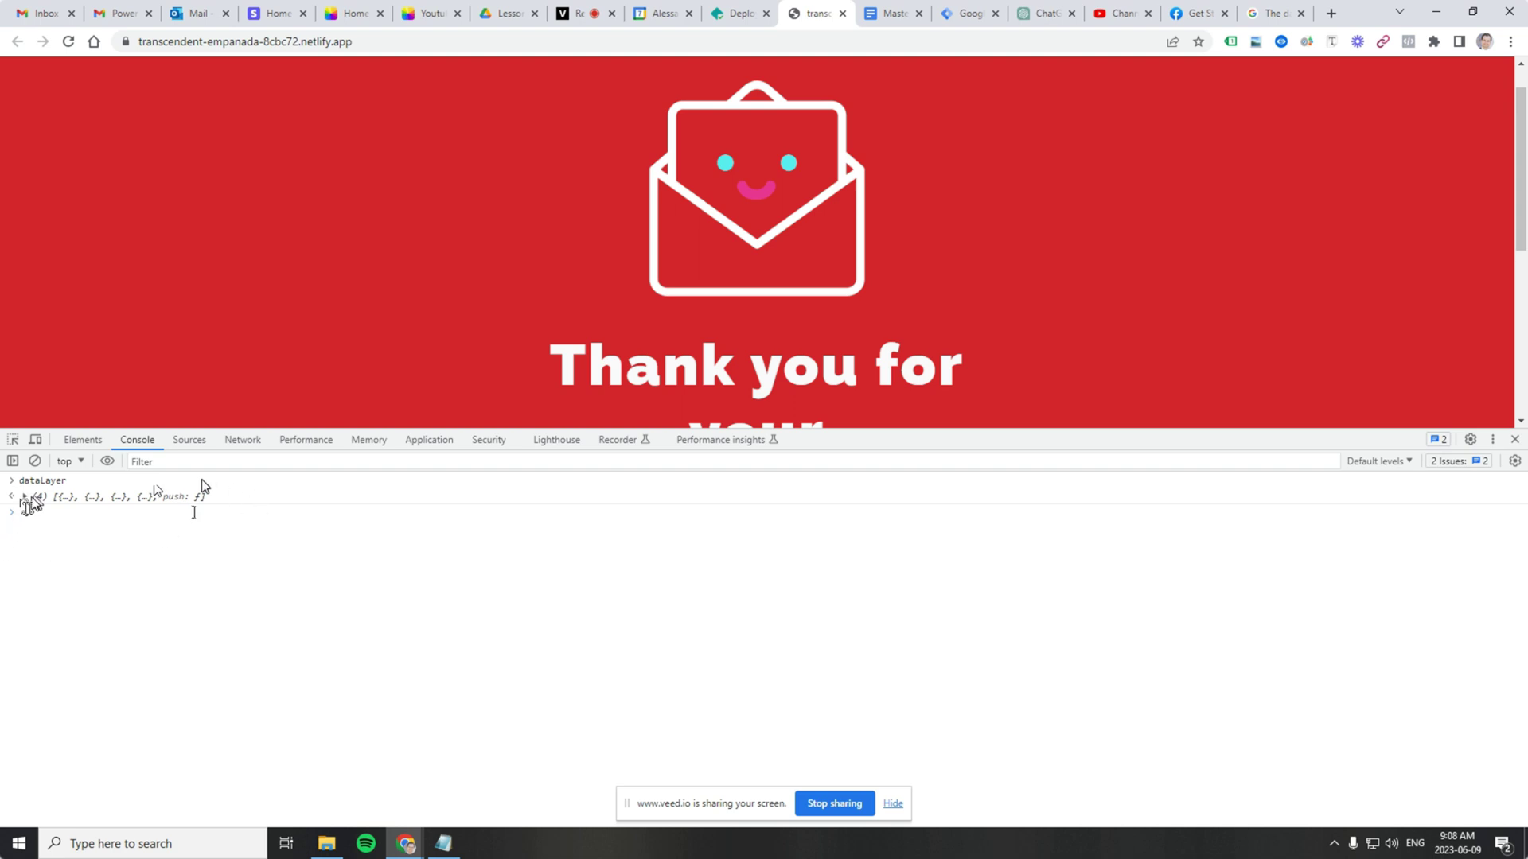
{"action": "left_click", "coordinate": [26, 497]}
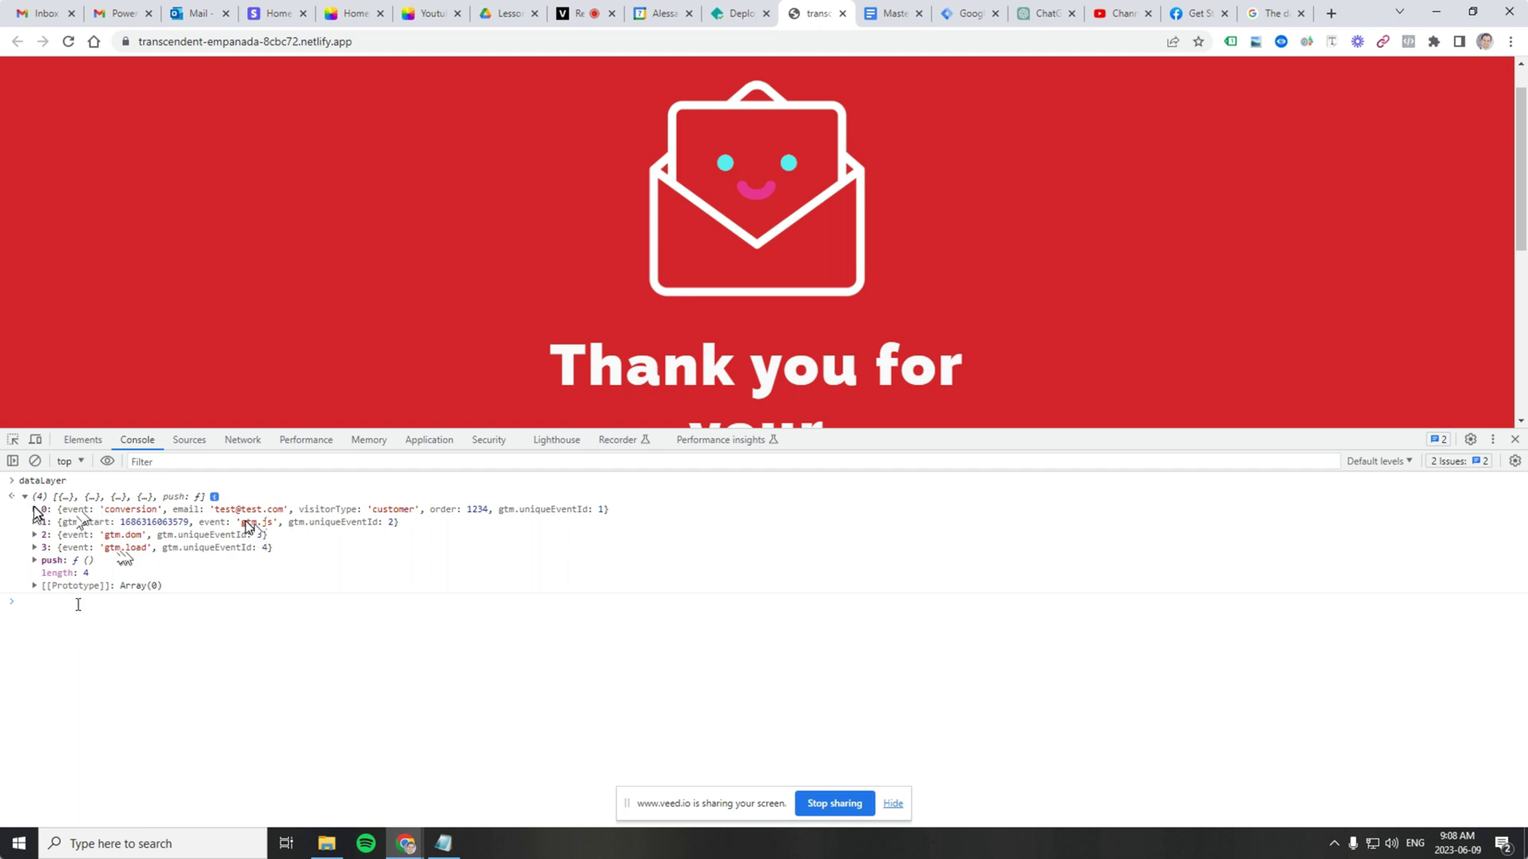
Step: Go over the Notepad script's conversion event, email, visitorType 'customer' and order 1234 values
{"action": "left_click", "coordinate": [444, 843]}
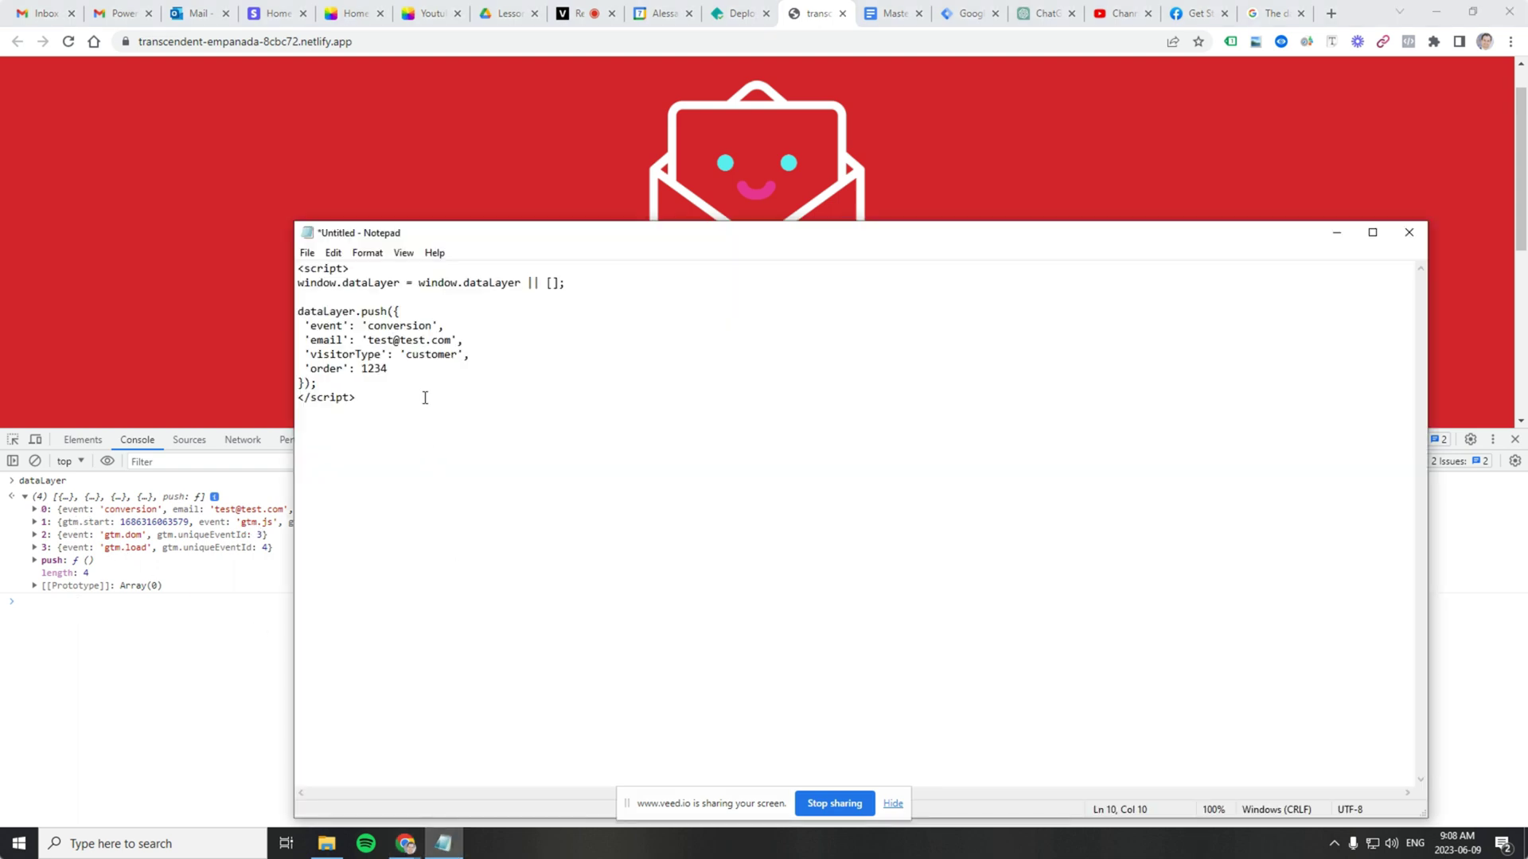
{"action": "double_click", "coordinate": [388, 326]}
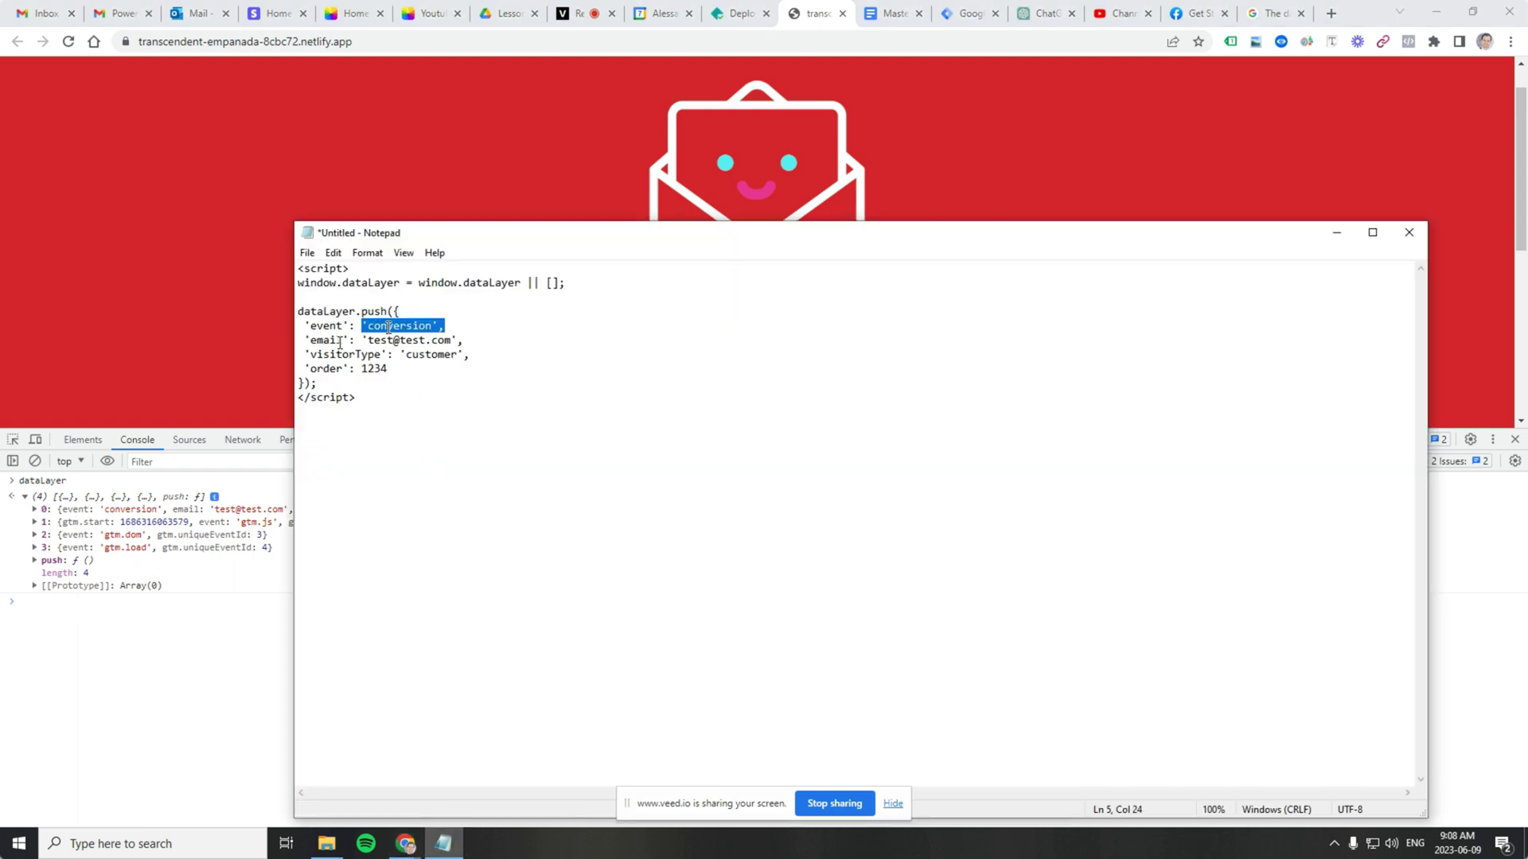
{"action": "left_click", "coordinate": [337, 342]}
{"action": "left_click", "coordinate": [420, 344]}
{"action": "double_click", "coordinate": [337, 355]}
{"action": "left_click", "coordinate": [422, 360]}
{"action": "double_click", "coordinate": [430, 356]}
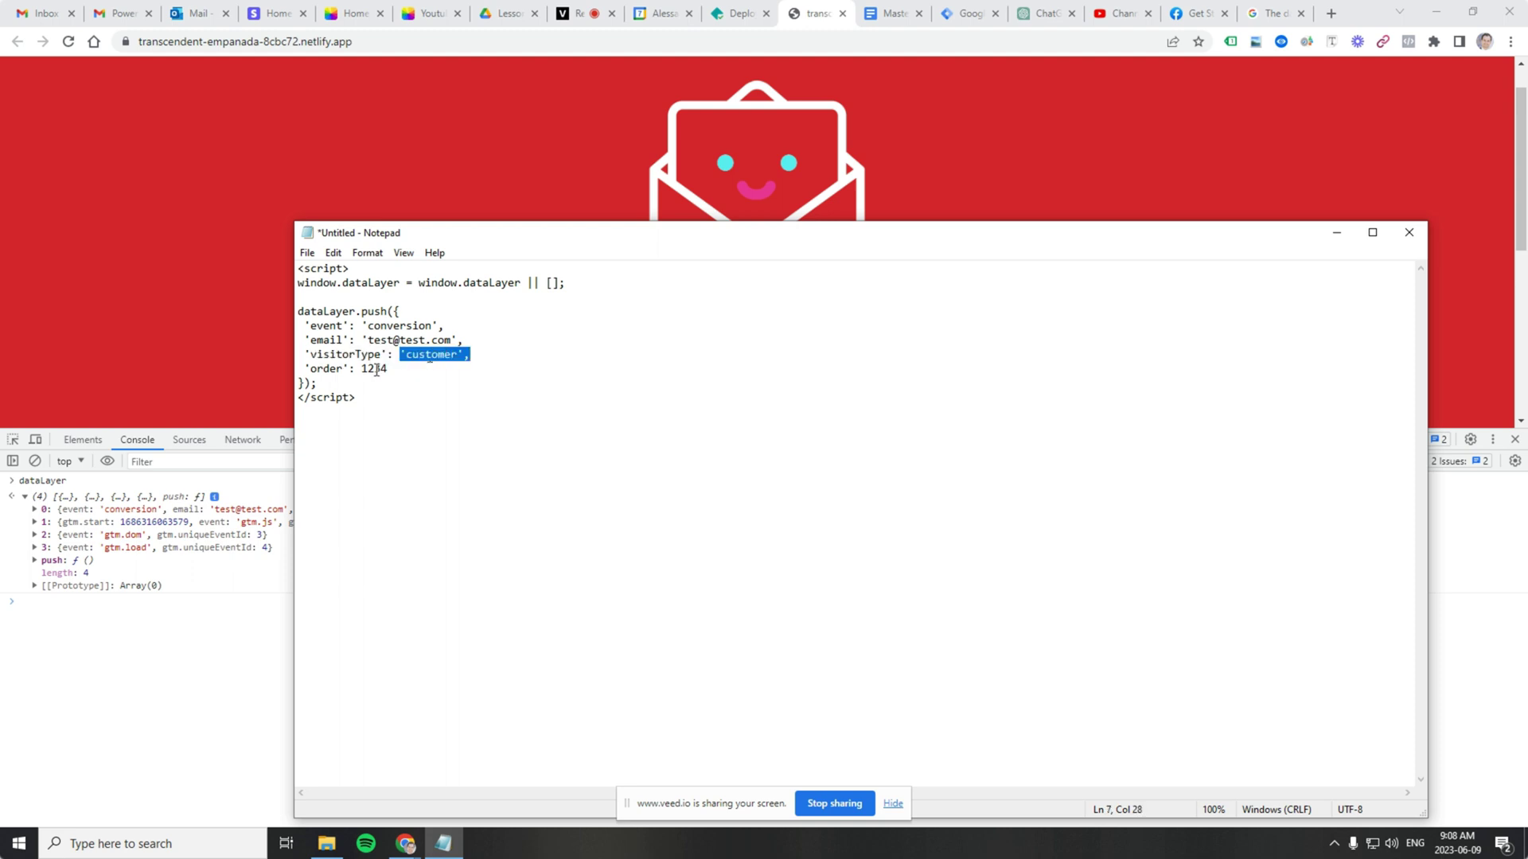
{"action": "left_click", "coordinate": [333, 370]}
{"action": "double_click", "coordinate": [331, 369]}
{"action": "left_click", "coordinate": [374, 370]}
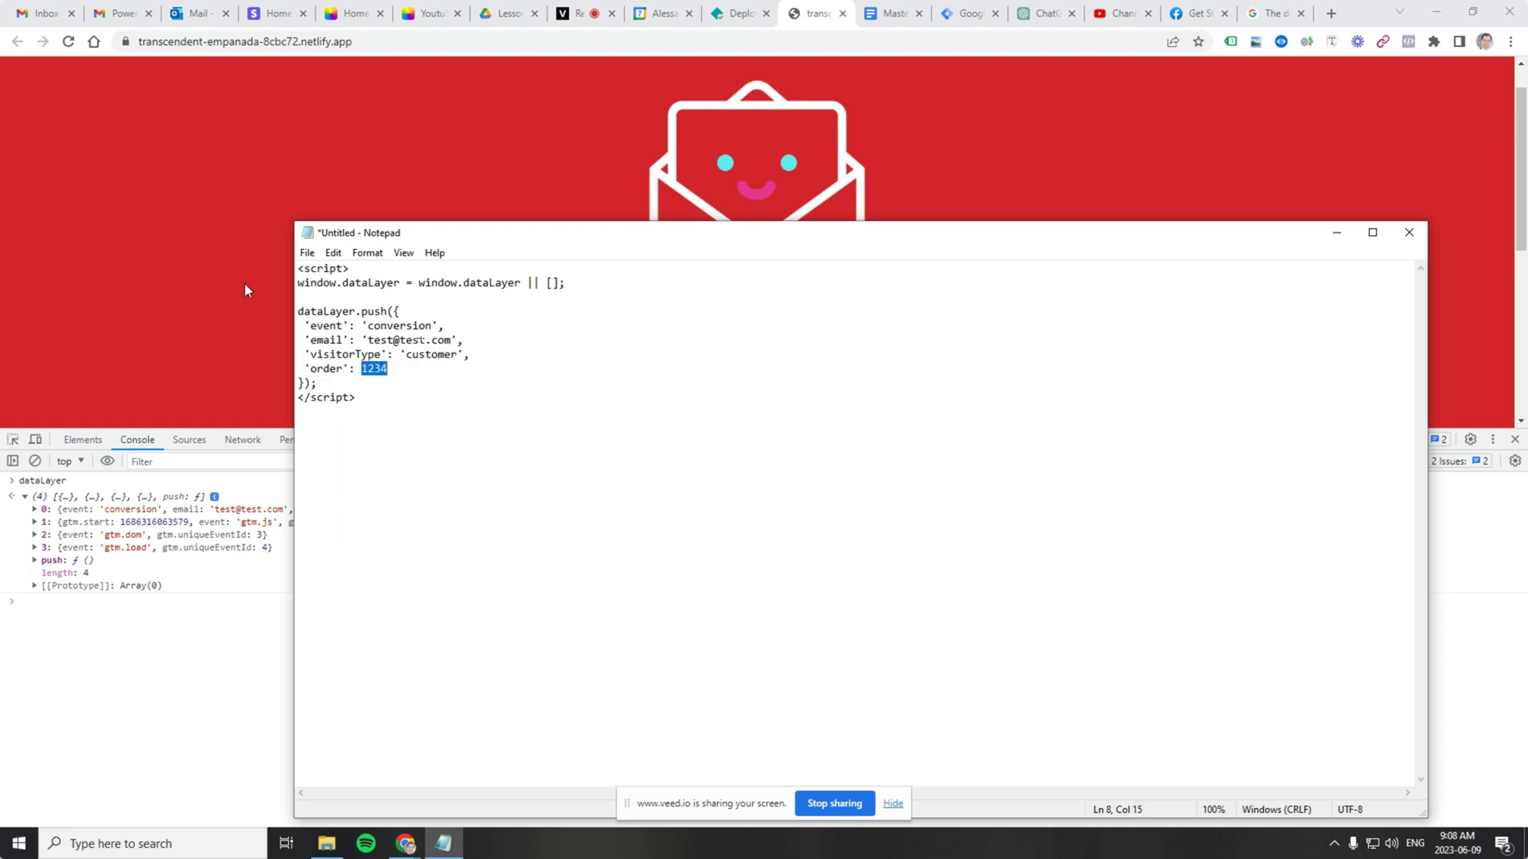
Step: Match the thank-you page's order number and contact details against the expanded dataLayer entry 0
{"action": "left_click", "coordinate": [245, 290]}
{"action": "scroll", "coordinate": [638, 303], "scroll_direction": "down", "scroll_amount": 4}
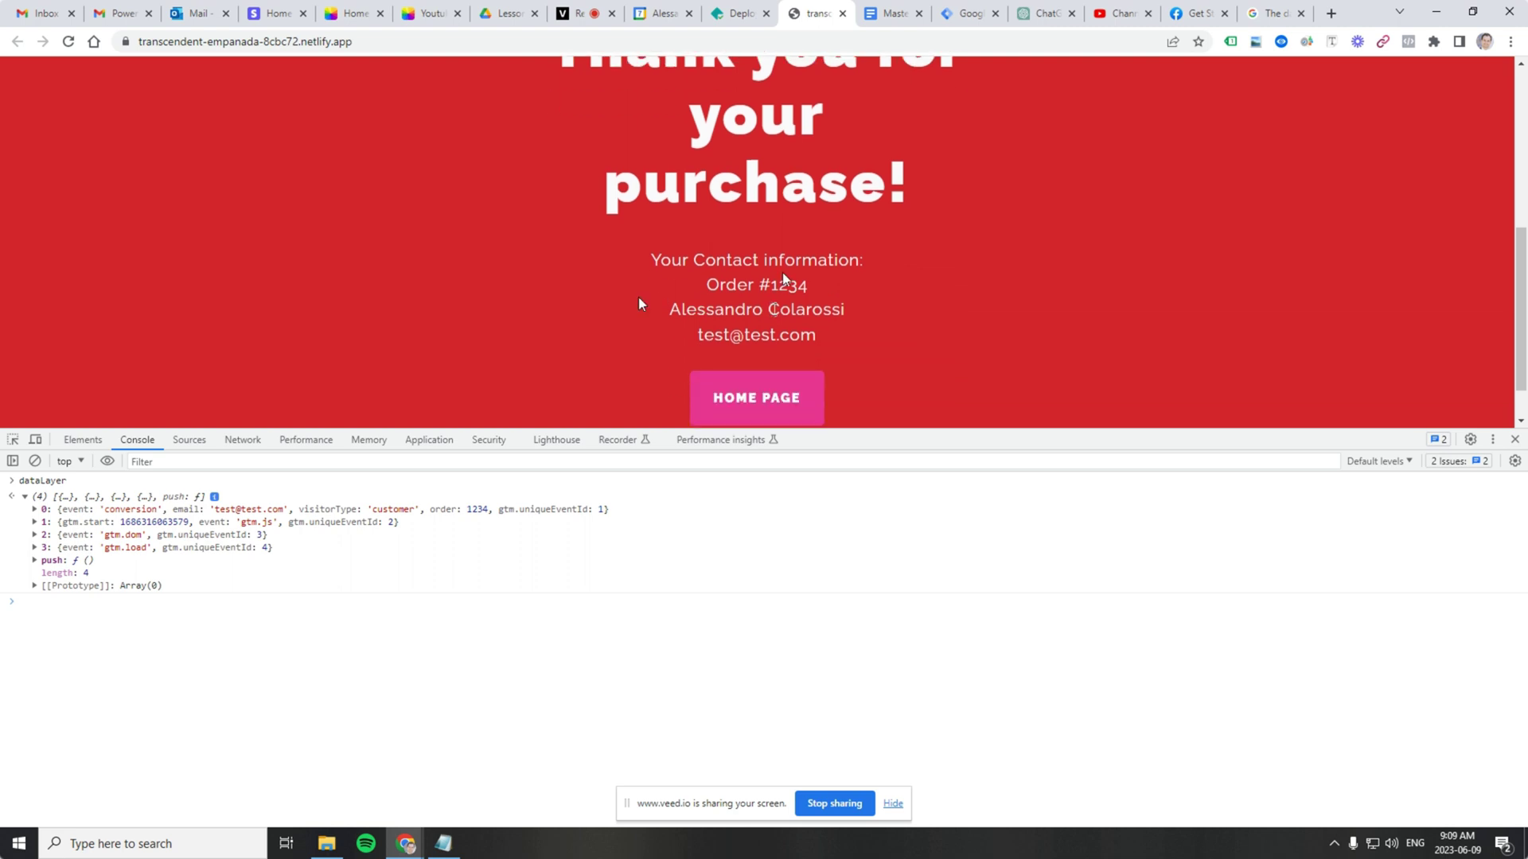
{"action": "double_click", "coordinate": [788, 285]}
{"action": "left_click_drag", "start_coordinate": [697, 312], "coordinate": [766, 344]}
{"action": "triple_click", "coordinate": [769, 340]}
{"action": "left_click", "coordinate": [659, 342]}
{"action": "left_click", "coordinate": [34, 509]}
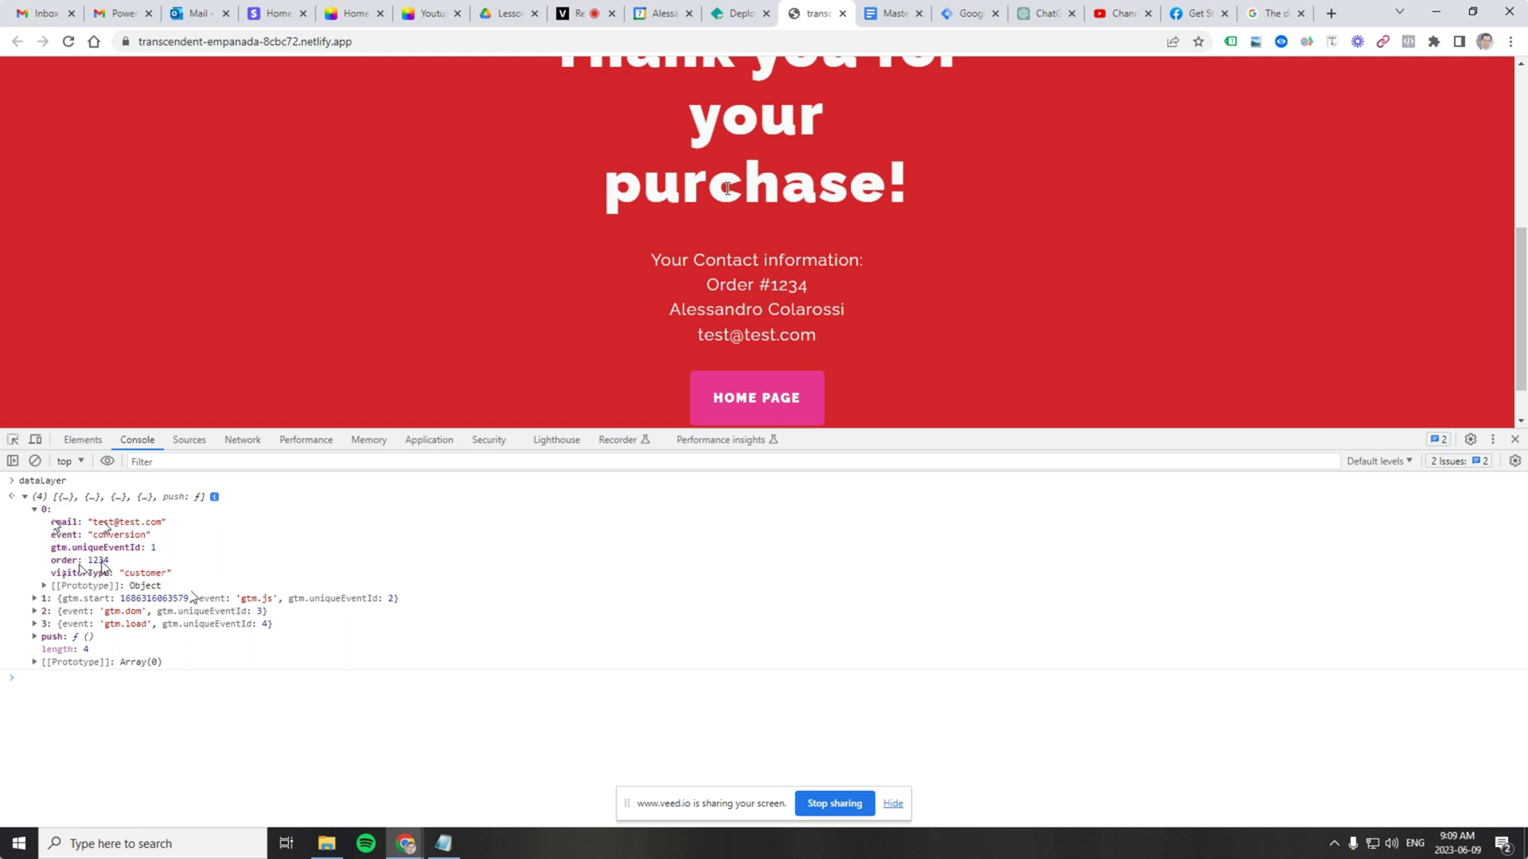
{"action": "left_click", "coordinate": [965, 12]}
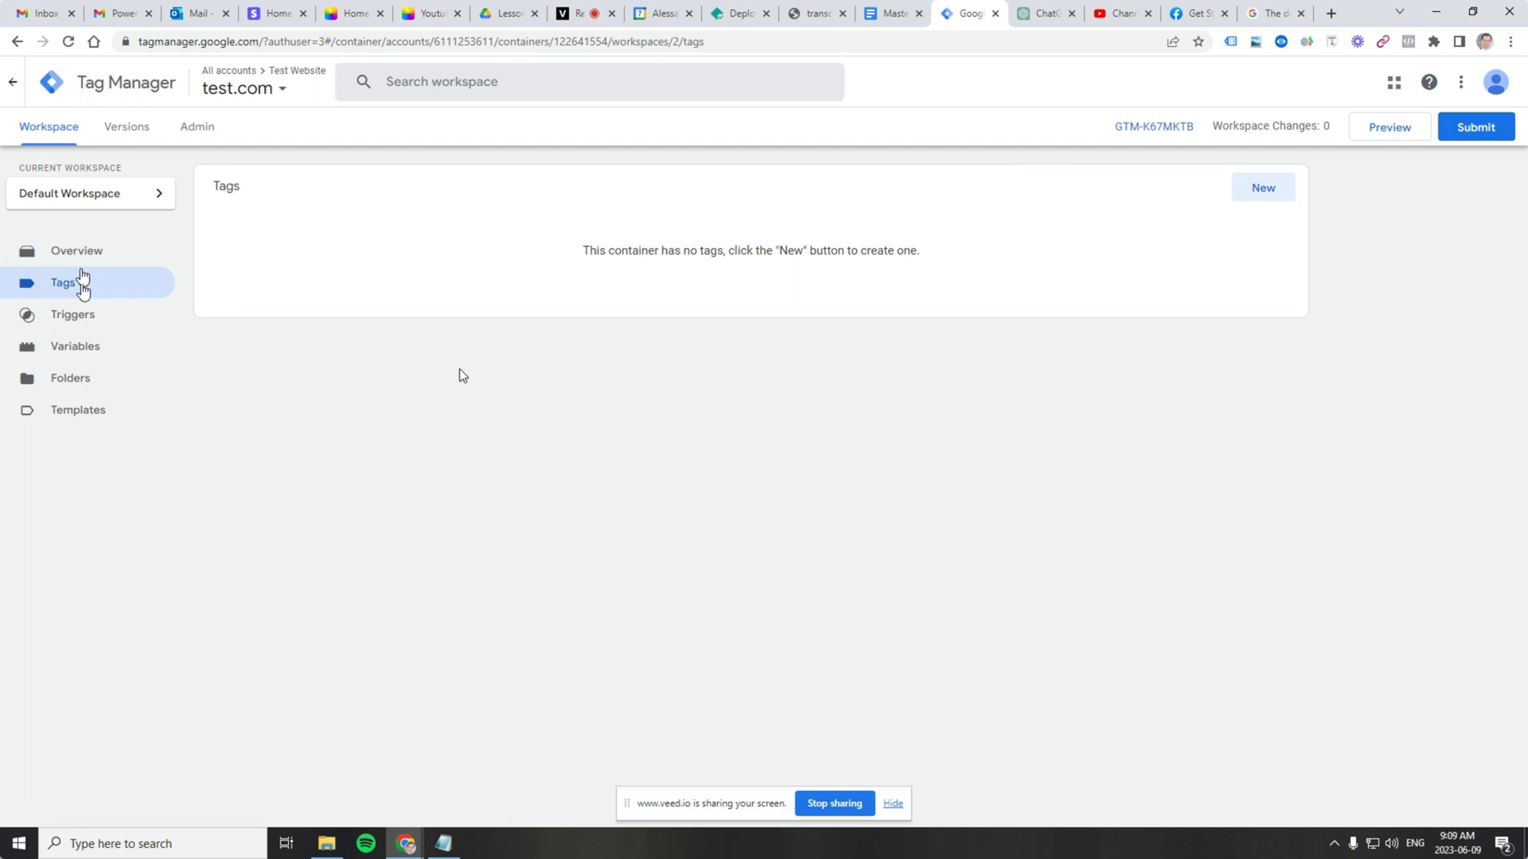
Step: Create a new tag named 'Google Ads Conversion Tracking' of type Google Ads Conversion Tracking
{"action": "left_click", "coordinate": [1270, 201]}
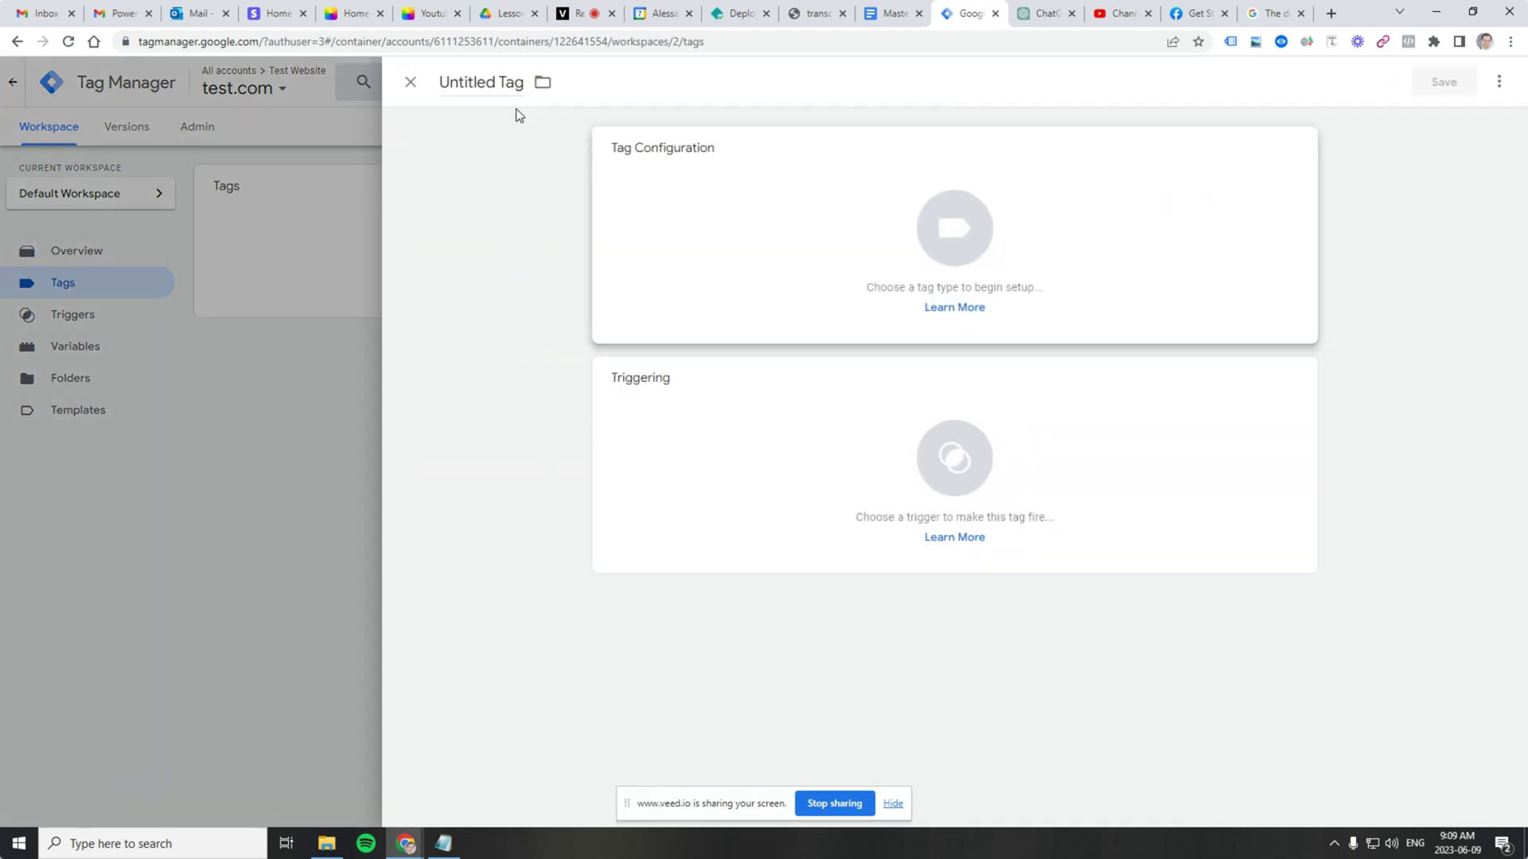
{"action": "left_click", "coordinate": [513, 85]}
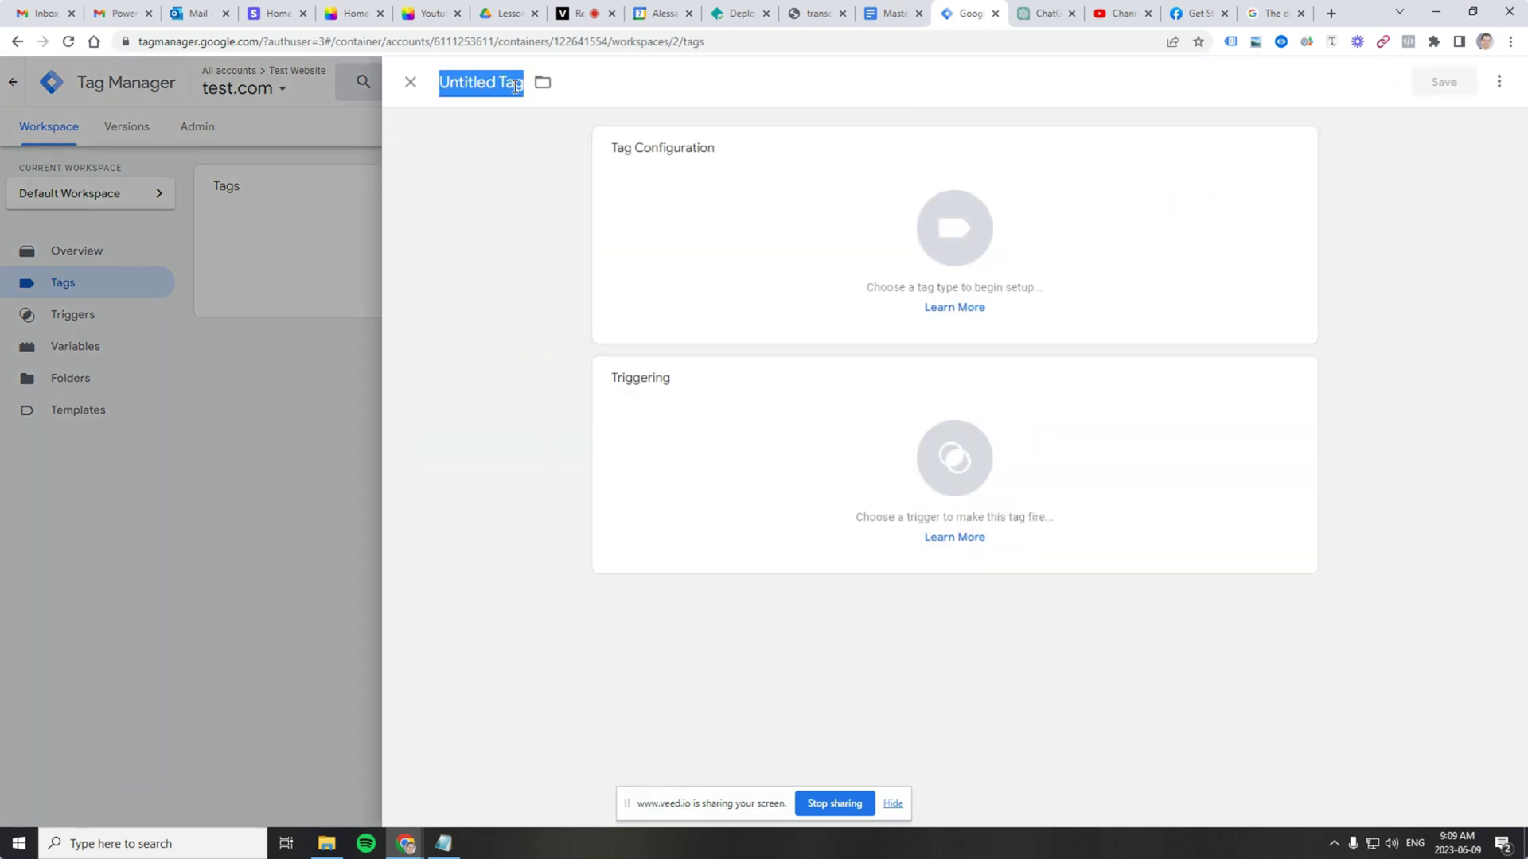
{"action": "type", "text": "Google Ads Conver"}
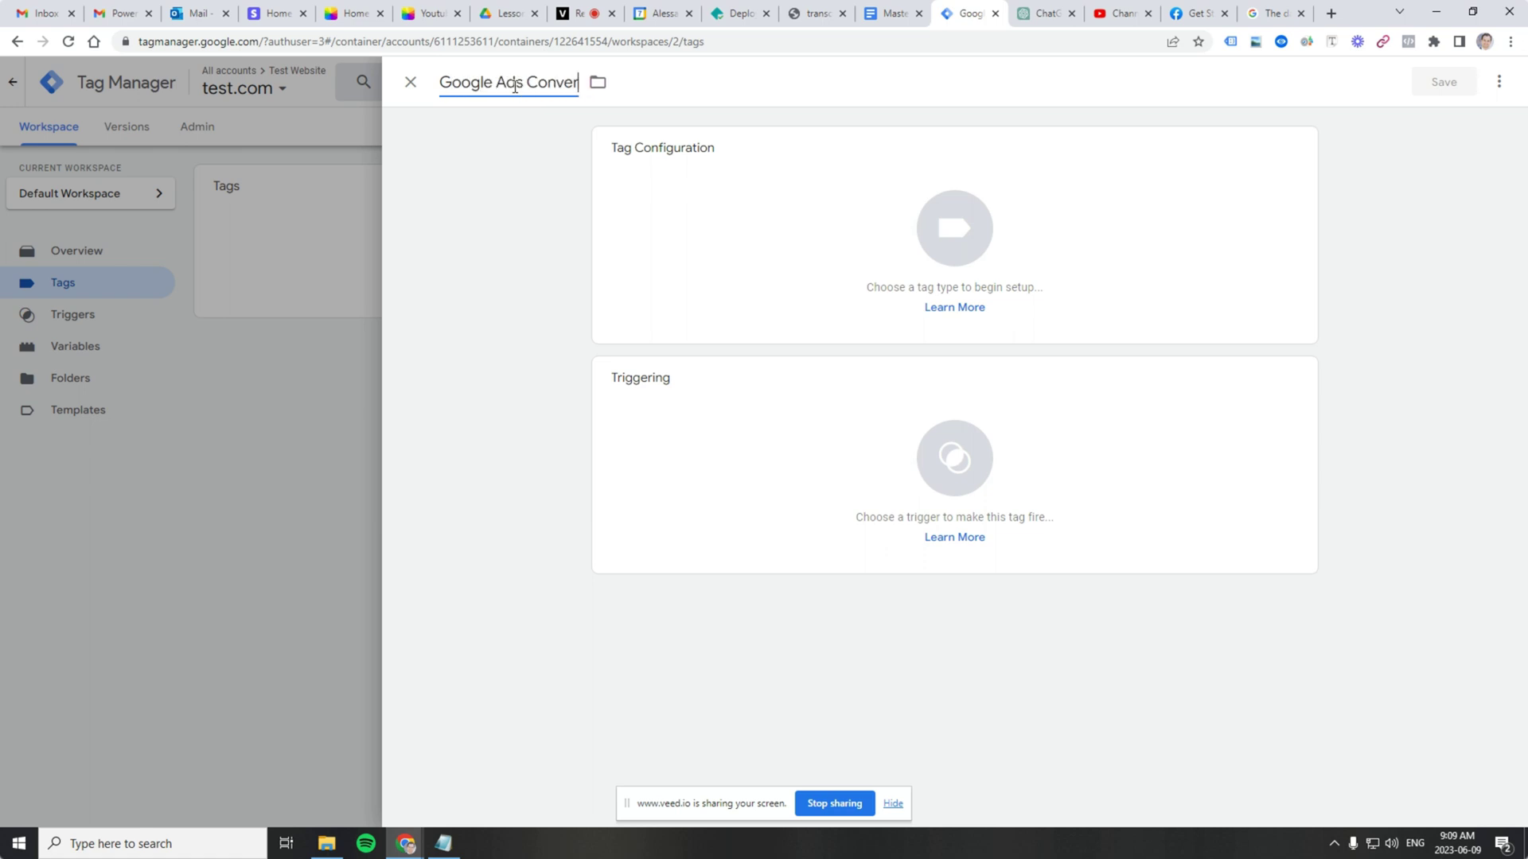
{"action": "type", "text": "sion Tracking"}
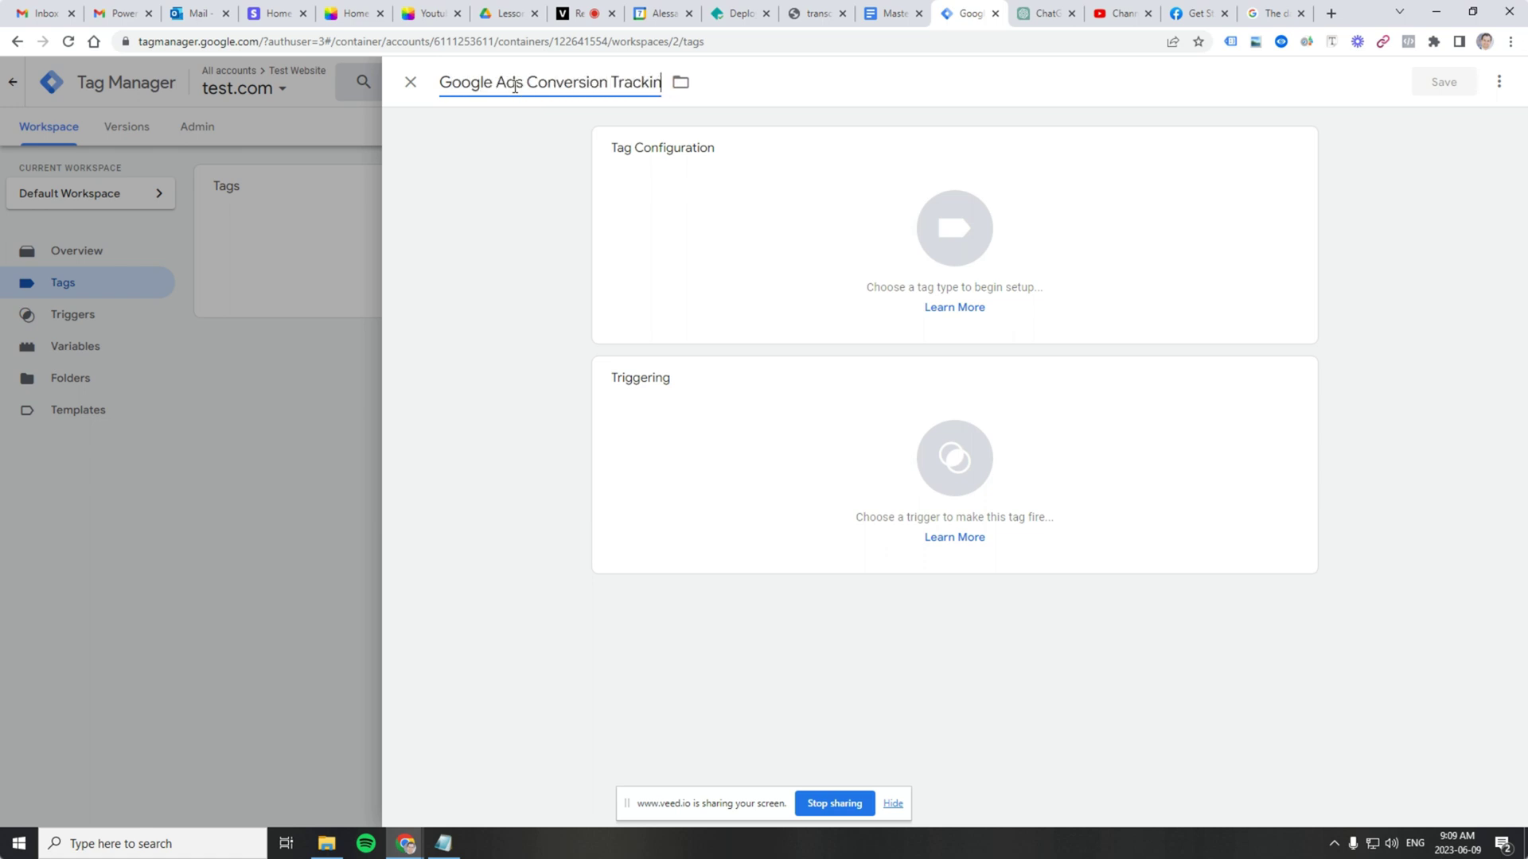
{"action": "left_click", "coordinate": [958, 218]}
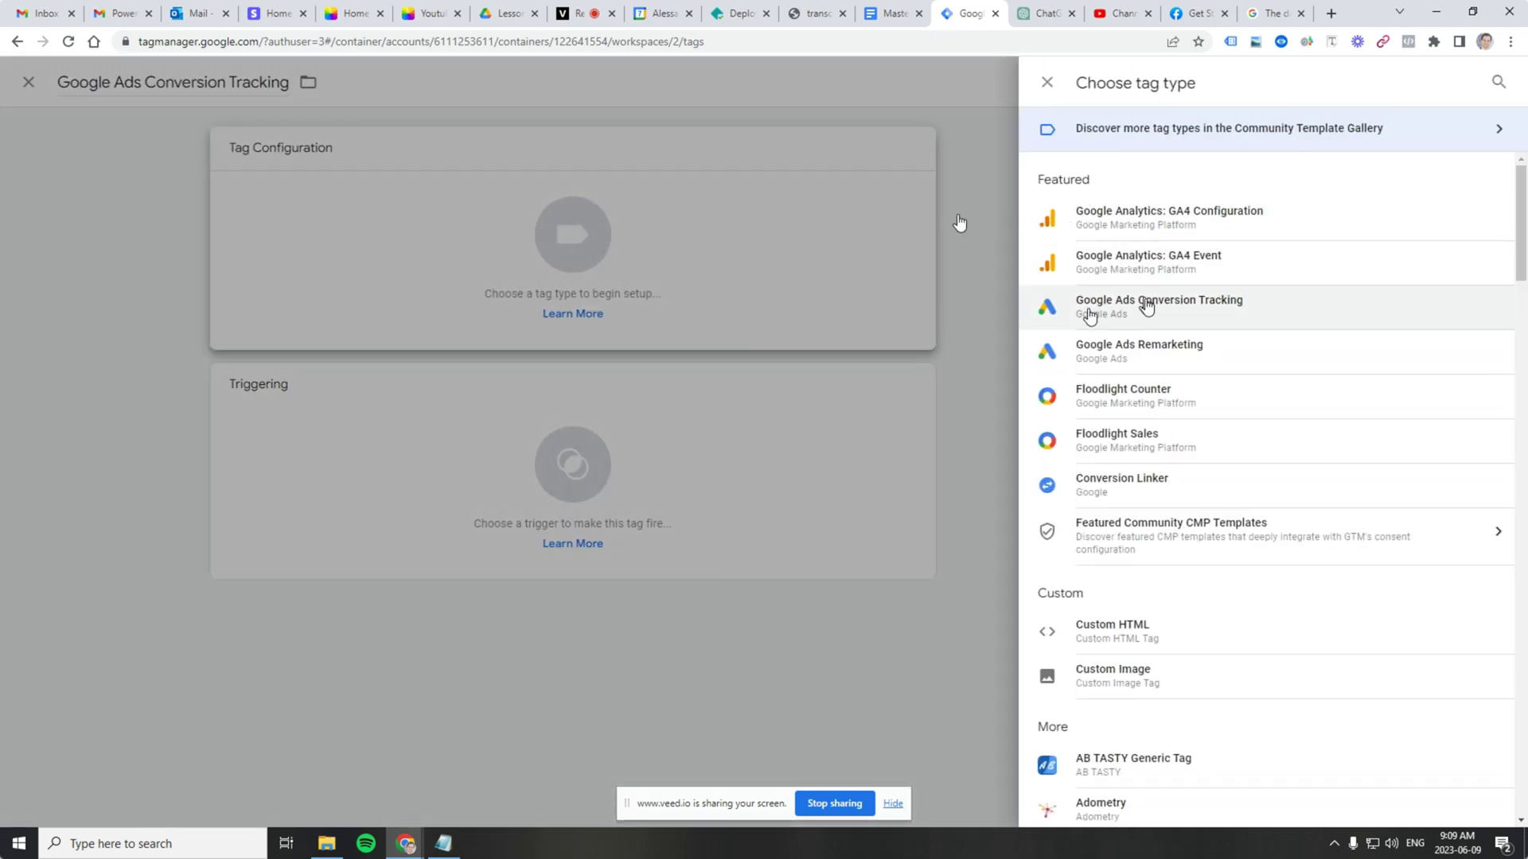
{"action": "left_click", "coordinate": [1145, 307]}
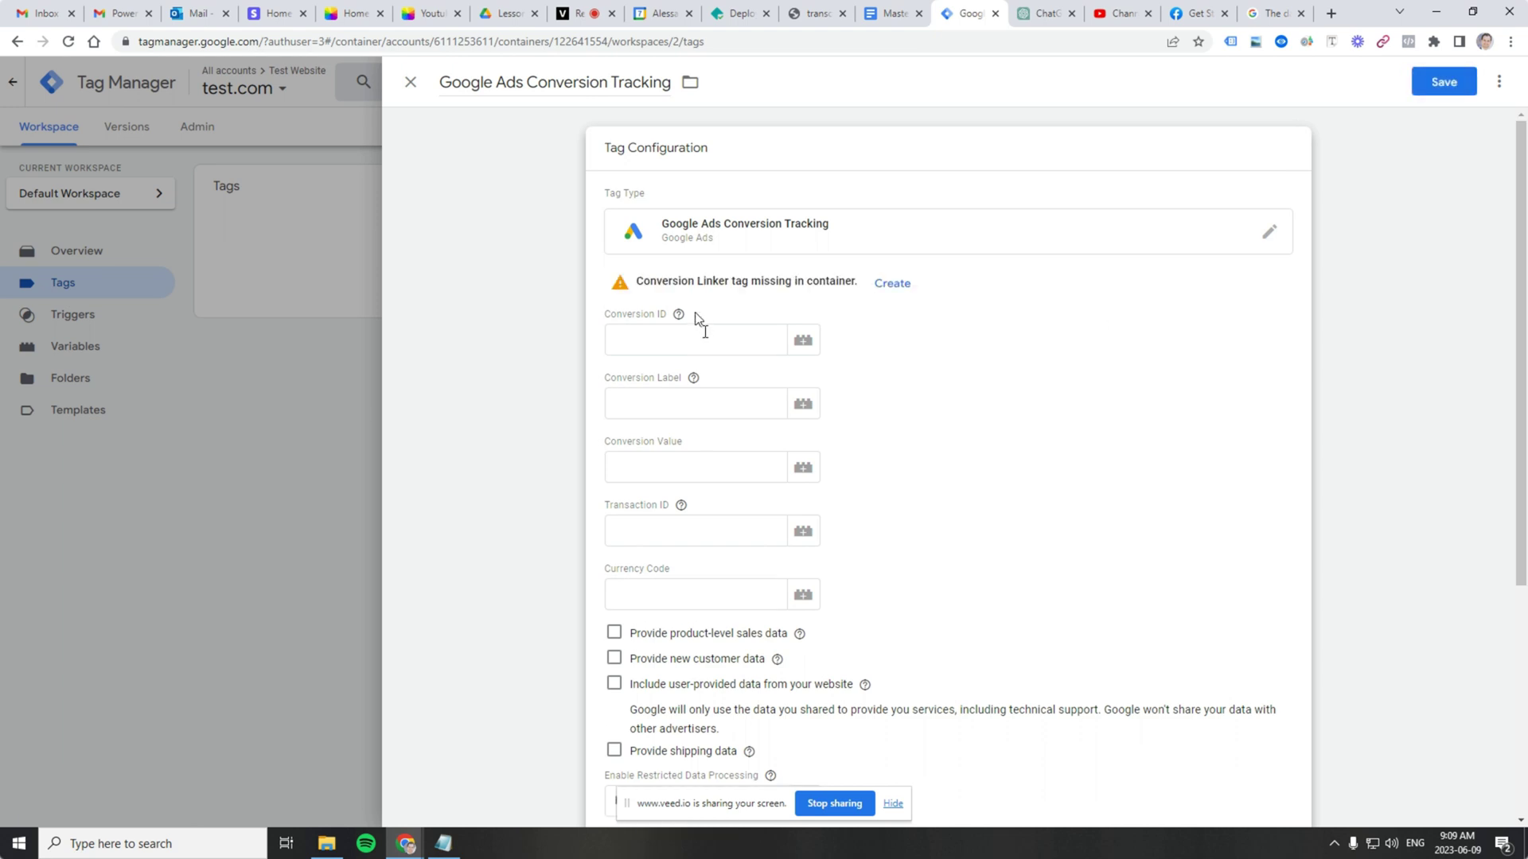
Step: Enter Conversion ID 0000000, Conversion Label 00000000 and Conversion Value 12
{"action": "left_click", "coordinate": [705, 339]}
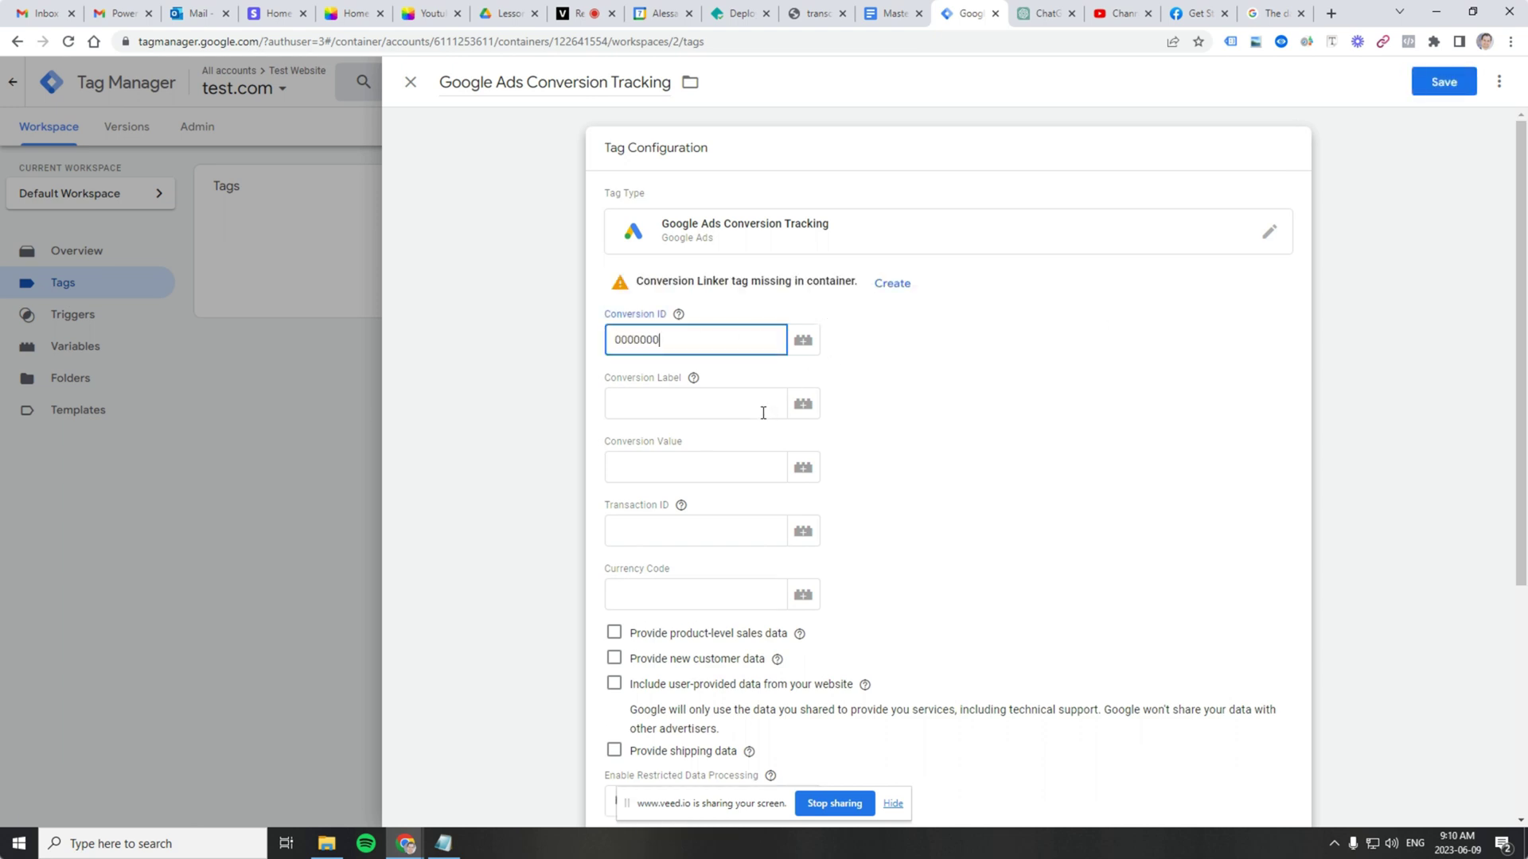
{"action": "left_click", "coordinate": [762, 410]}
{"action": "type", "text": "00000000"}
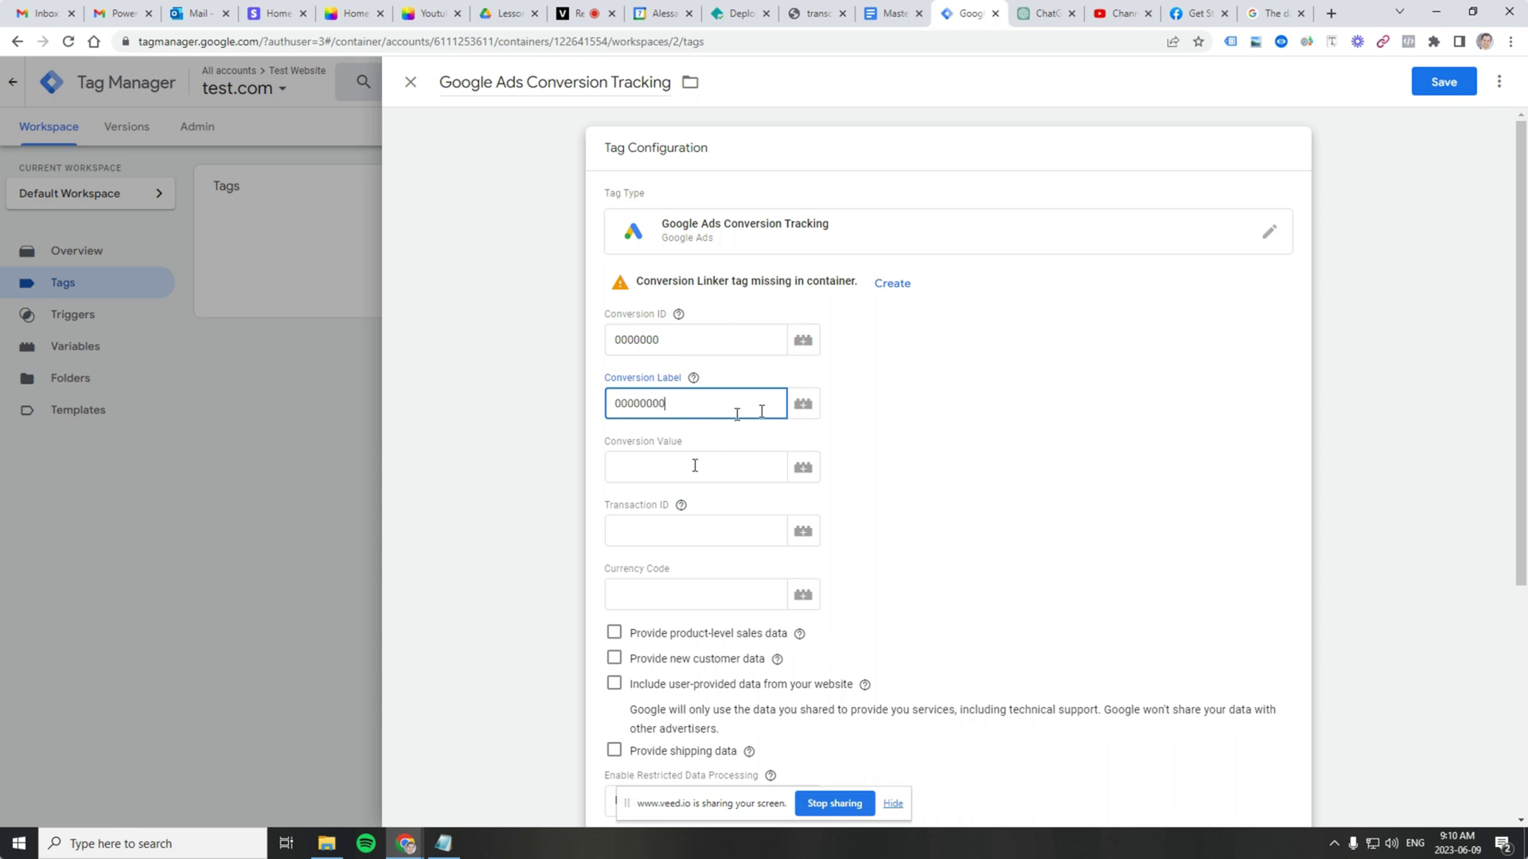
{"action": "left_click", "coordinate": [695, 467]}
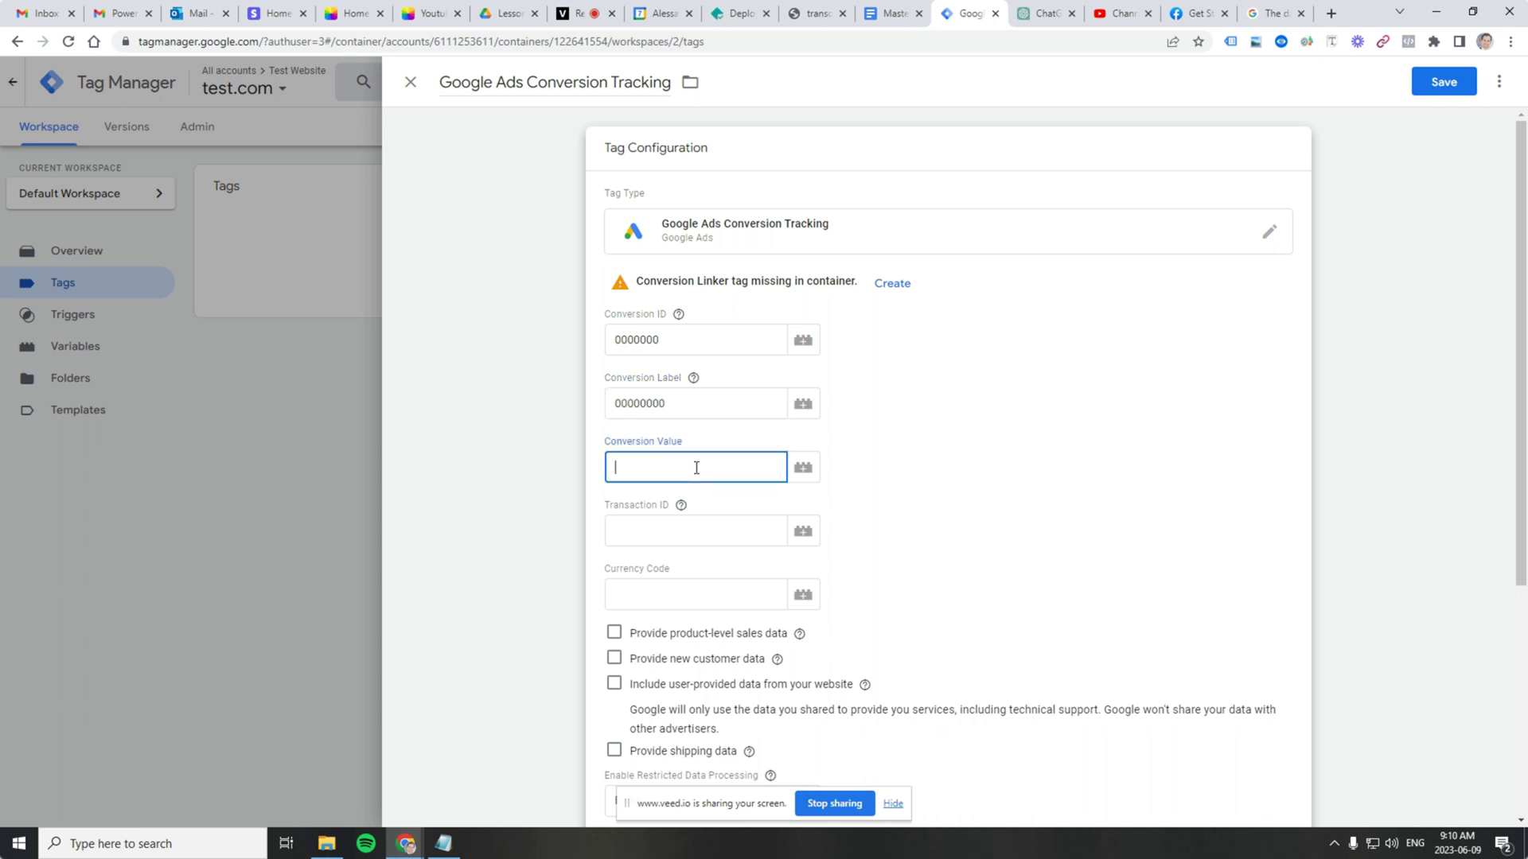
{"action": "type", "text": "12"}
Step: Read the Transaction ID help, recheck the thank-you page's dataLayer, and open the Transaction ID variable list
{"action": "left_click", "coordinate": [680, 504]}
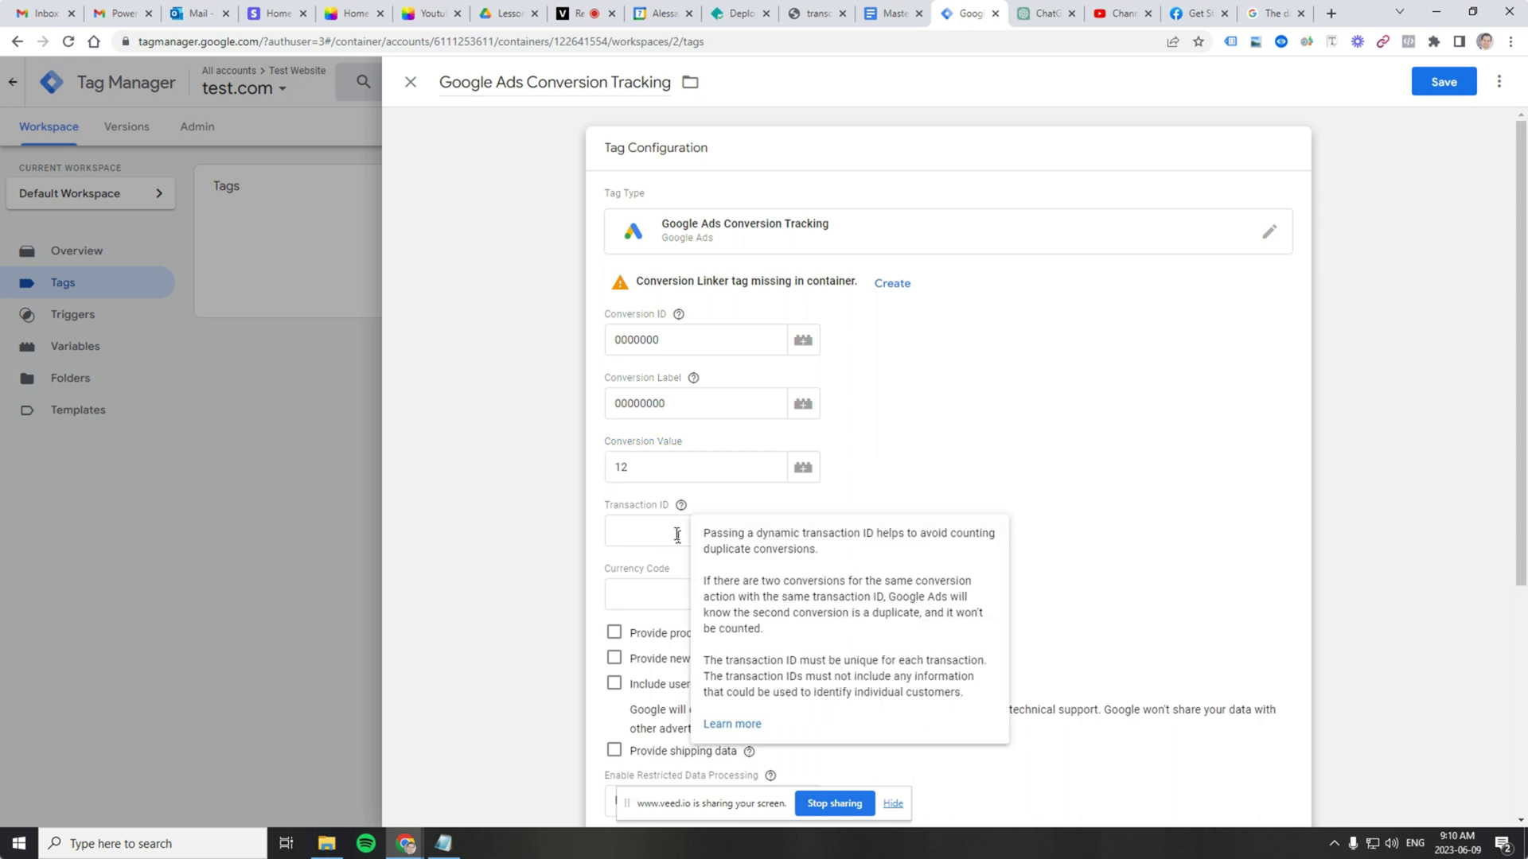
{"action": "left_click", "coordinate": [678, 535]}
{"action": "left_click", "coordinate": [885, 501]}
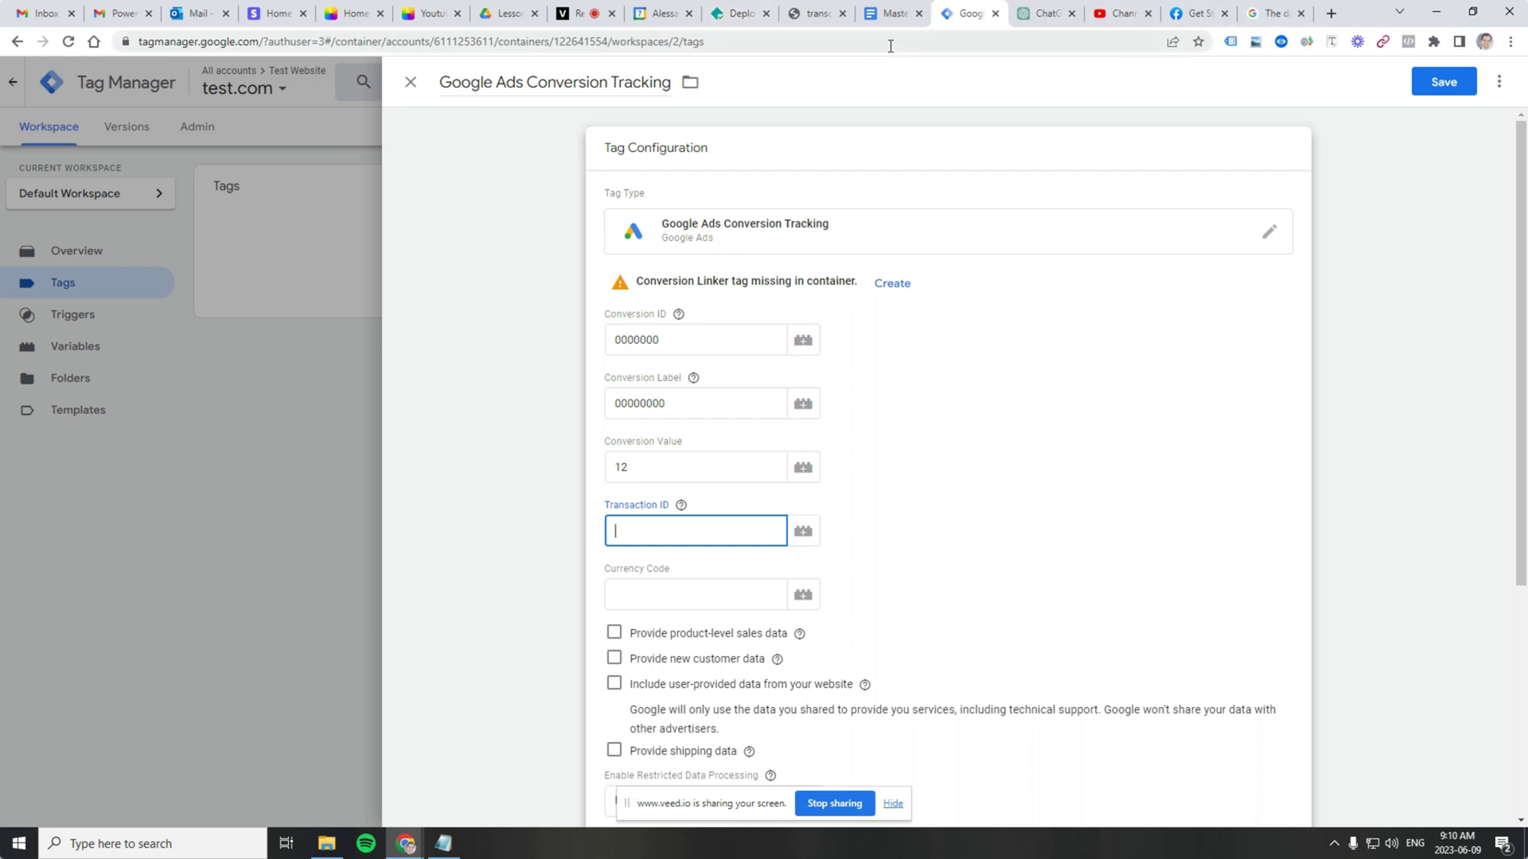
{"action": "left_click", "coordinate": [813, 14]}
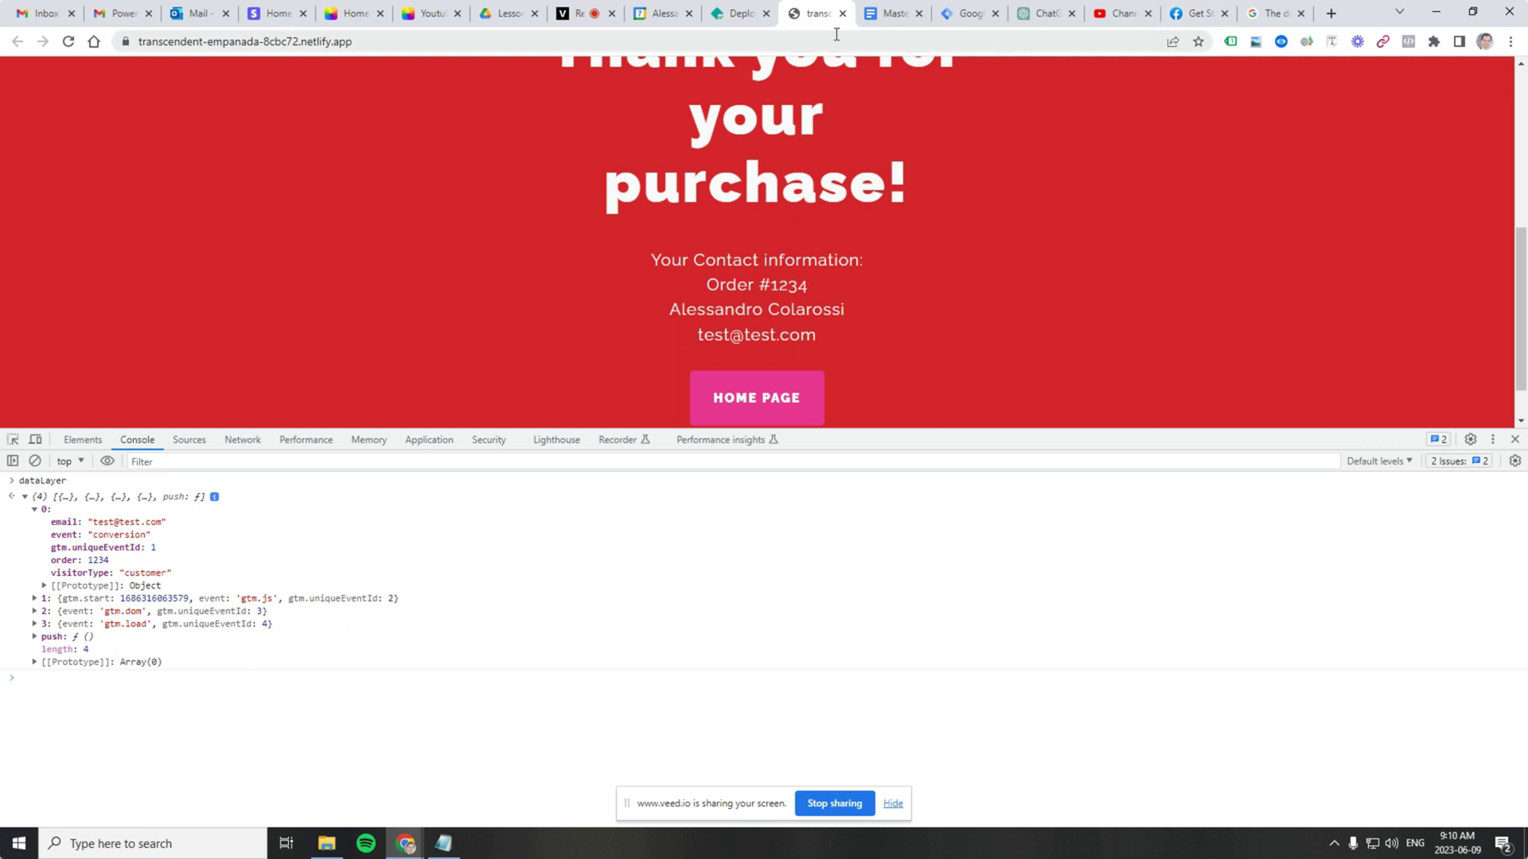
{"action": "left_click", "coordinate": [945, 9]}
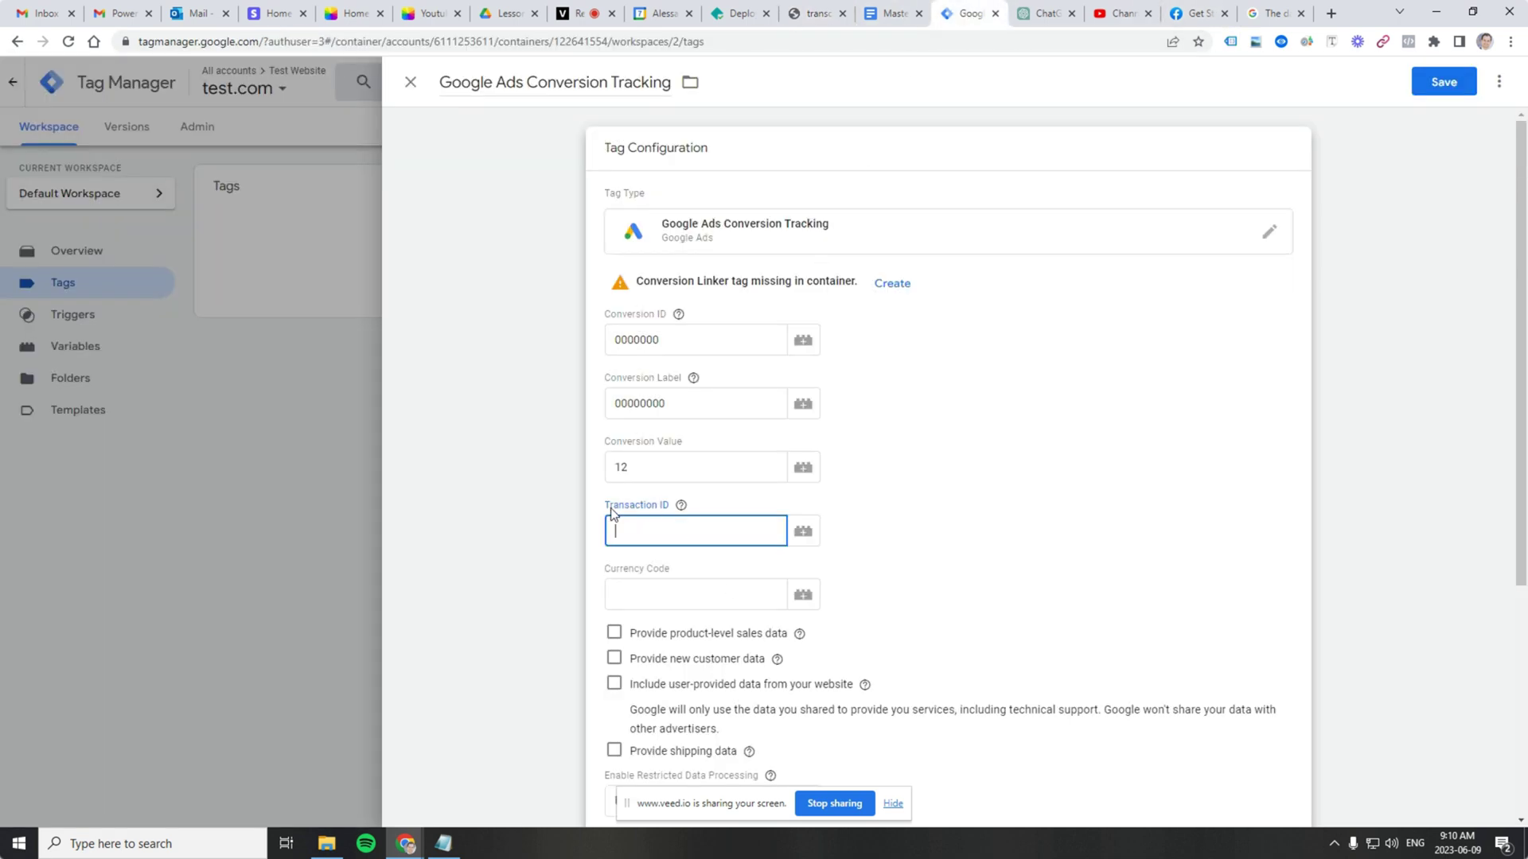
{"action": "left_click", "coordinate": [680, 504]}
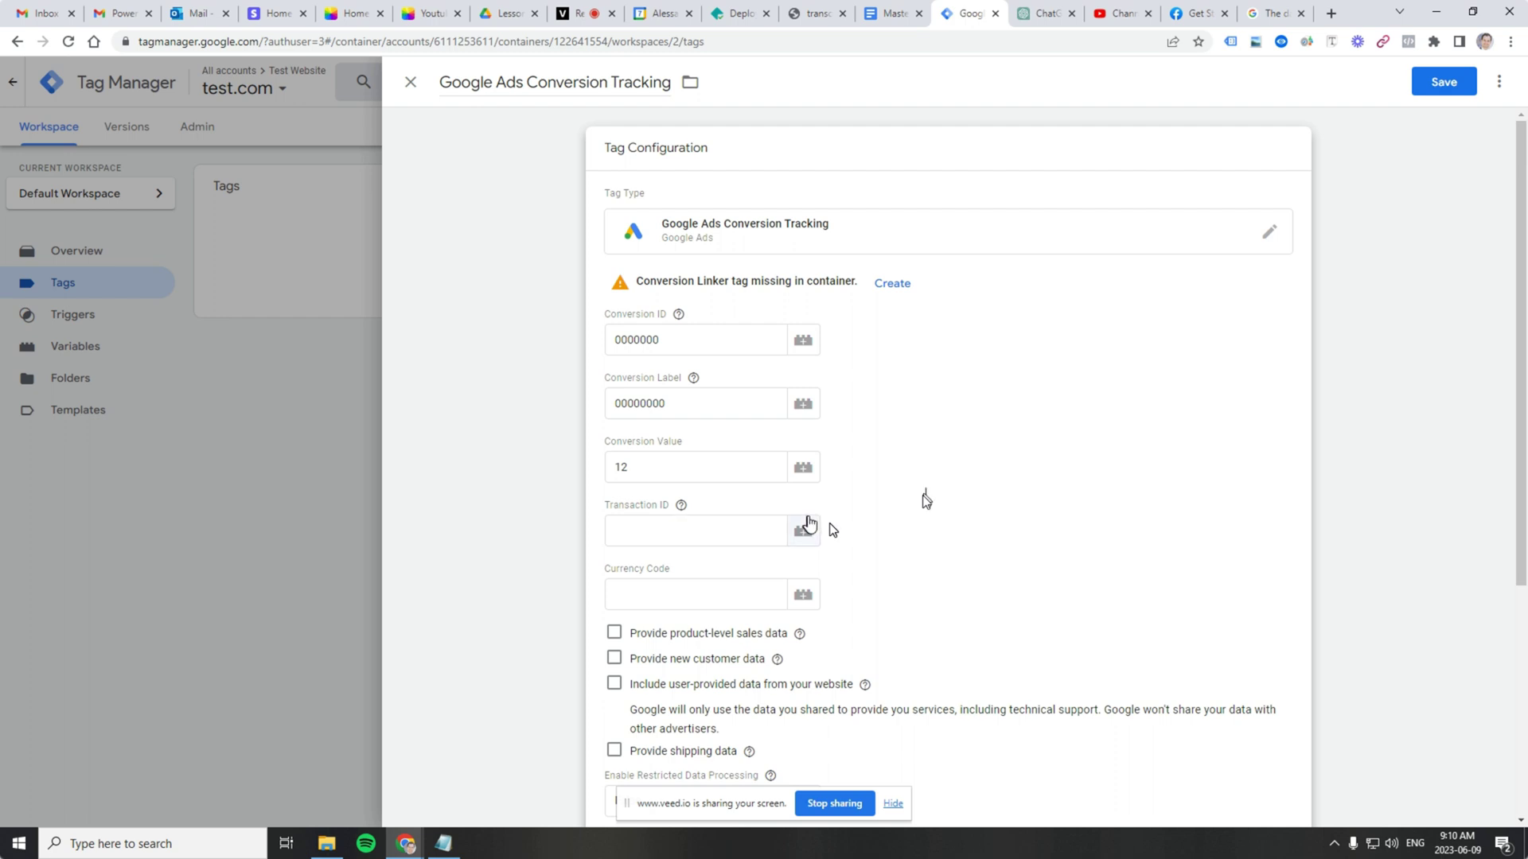
{"action": "left_click", "coordinate": [803, 532]}
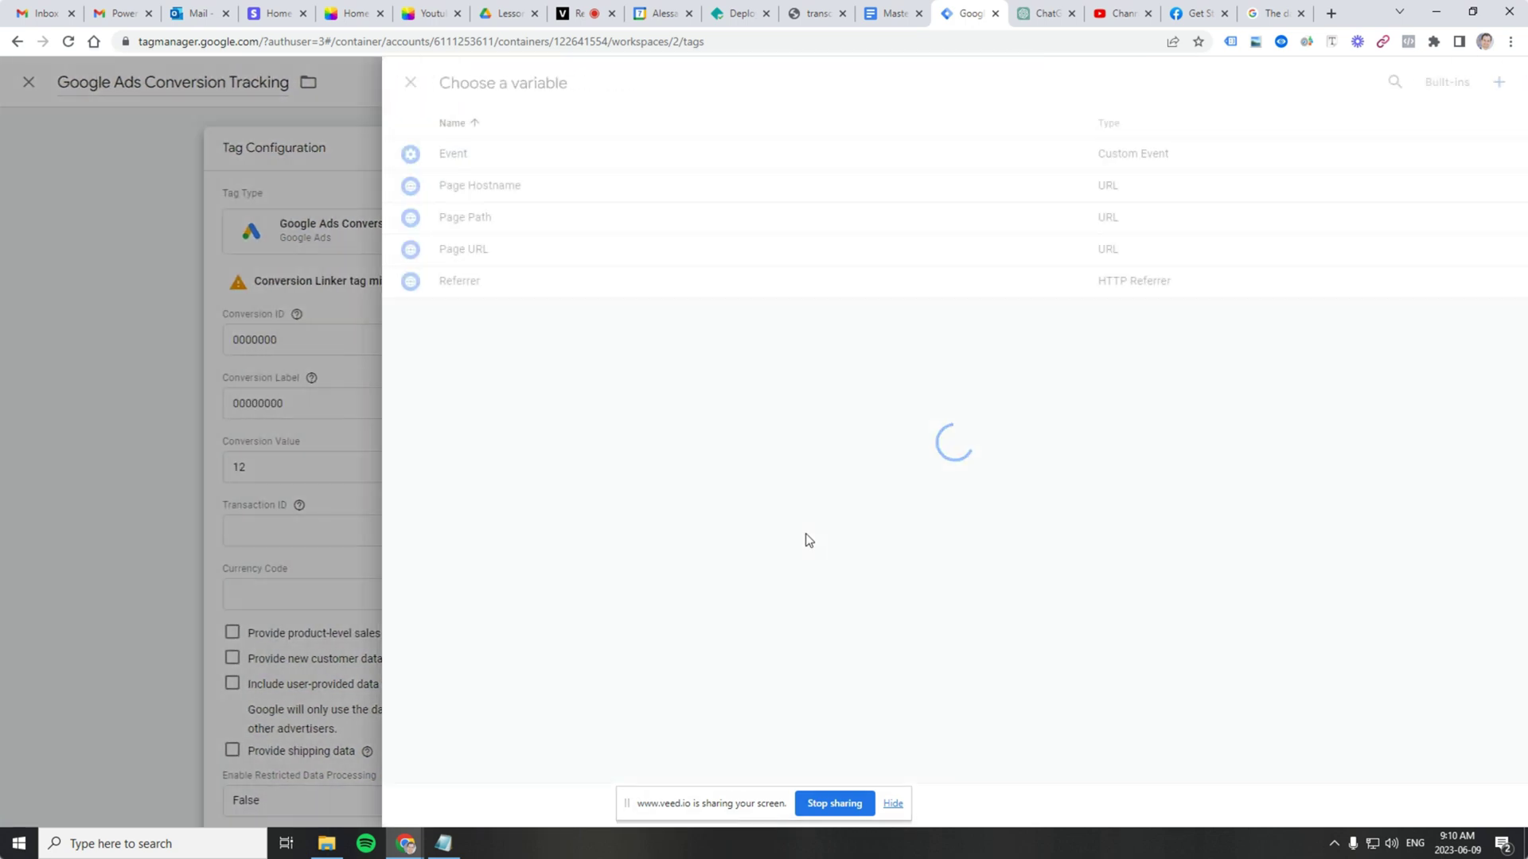
Step: Create a new variable named '[Data Layer] Order ID'
{"action": "left_click", "coordinate": [1499, 83]}
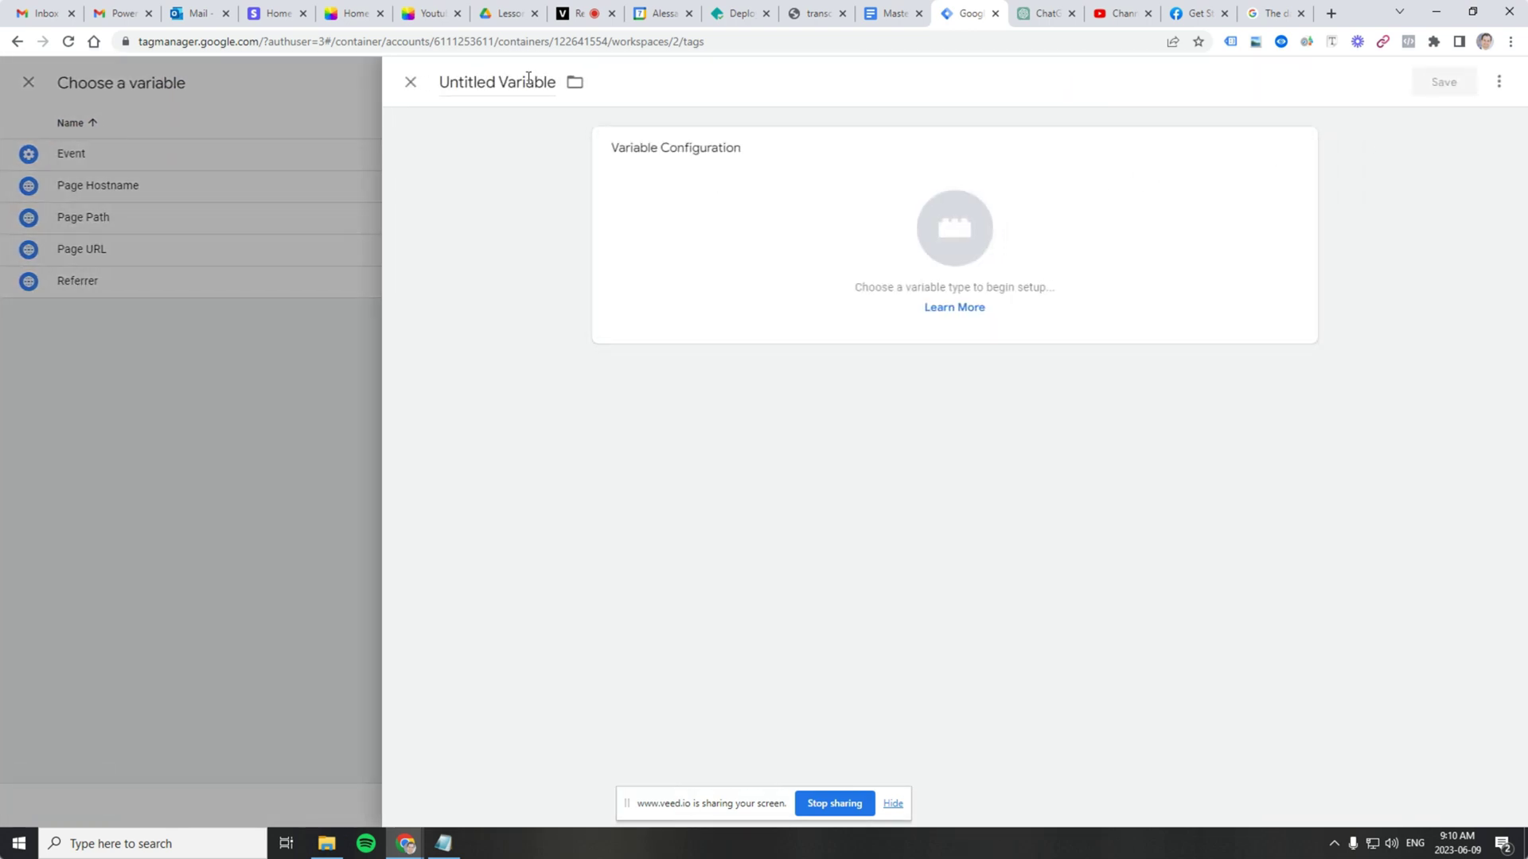
{"action": "left_click", "coordinate": [528, 79]}
{"action": "type", "text": "Orde"}
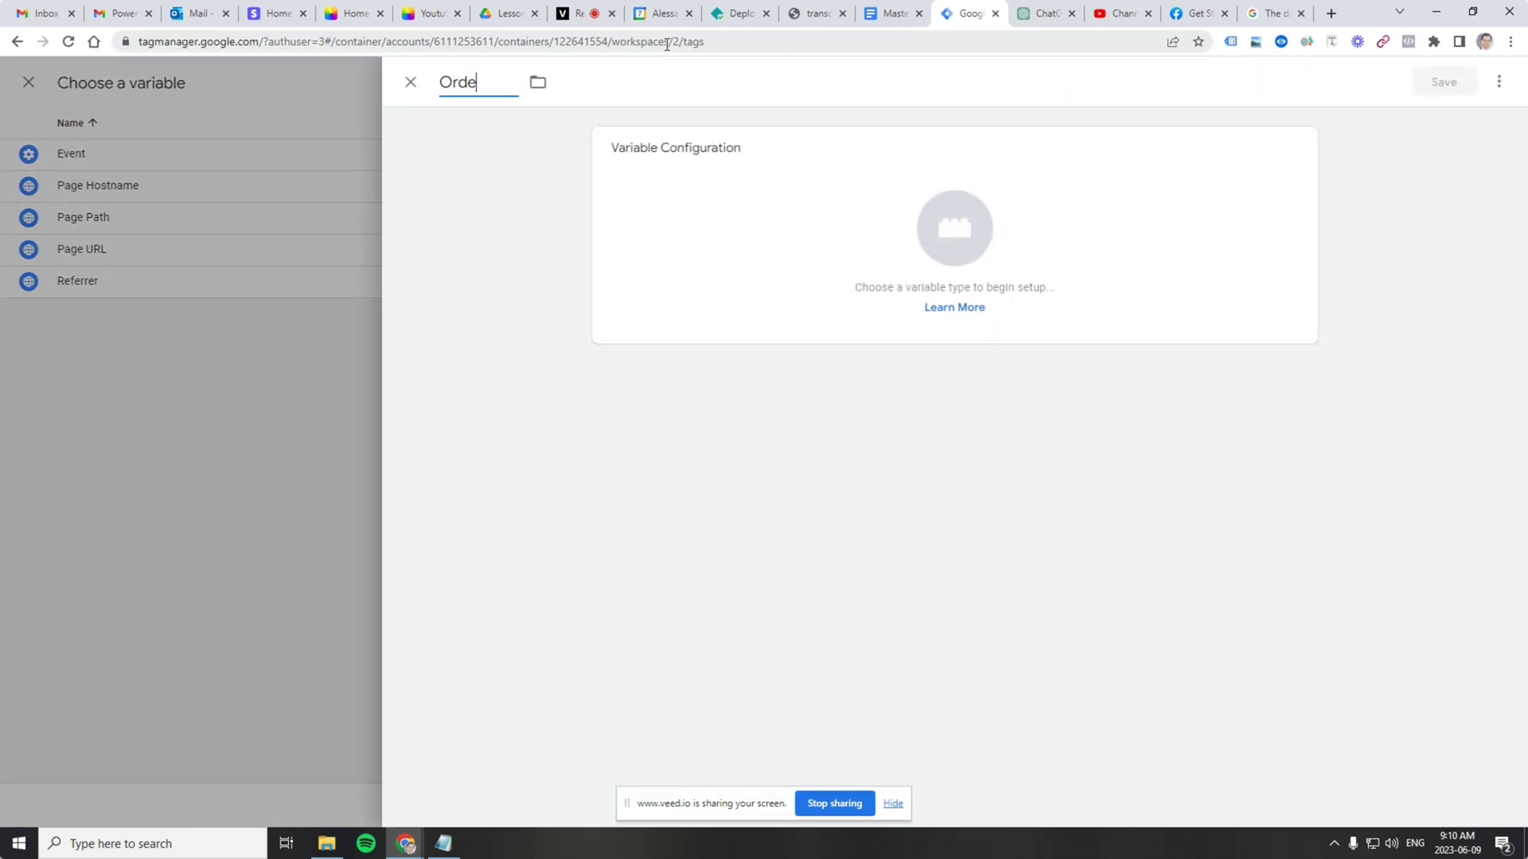
{"action": "type", "text": "r ID"}
{"action": "type", "text": "[]D"}
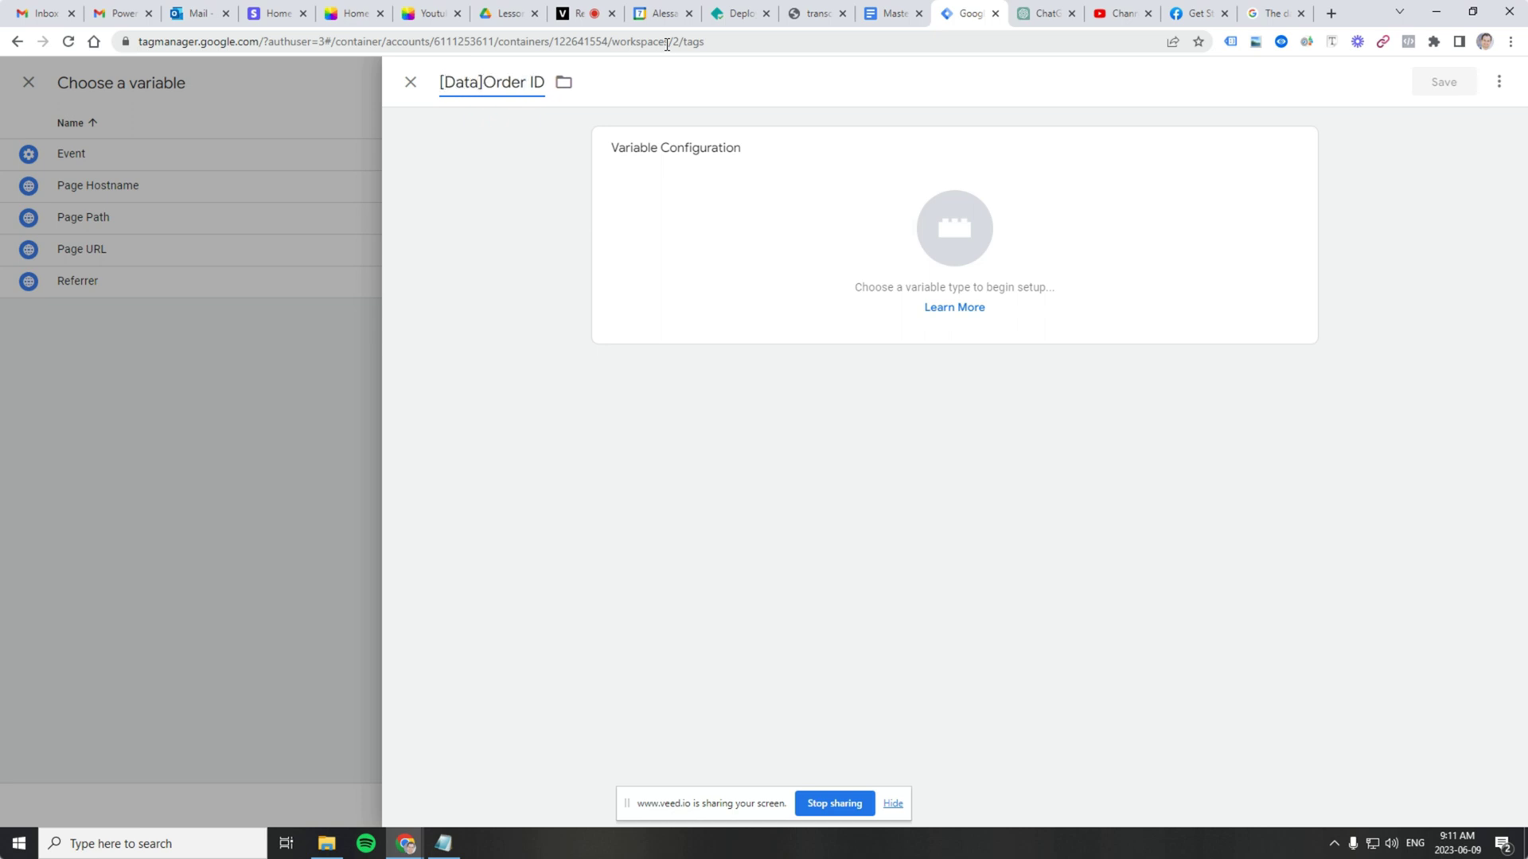
{"action": "type", "text": "ata Layer"}
{"action": "key", "text": "Right"}
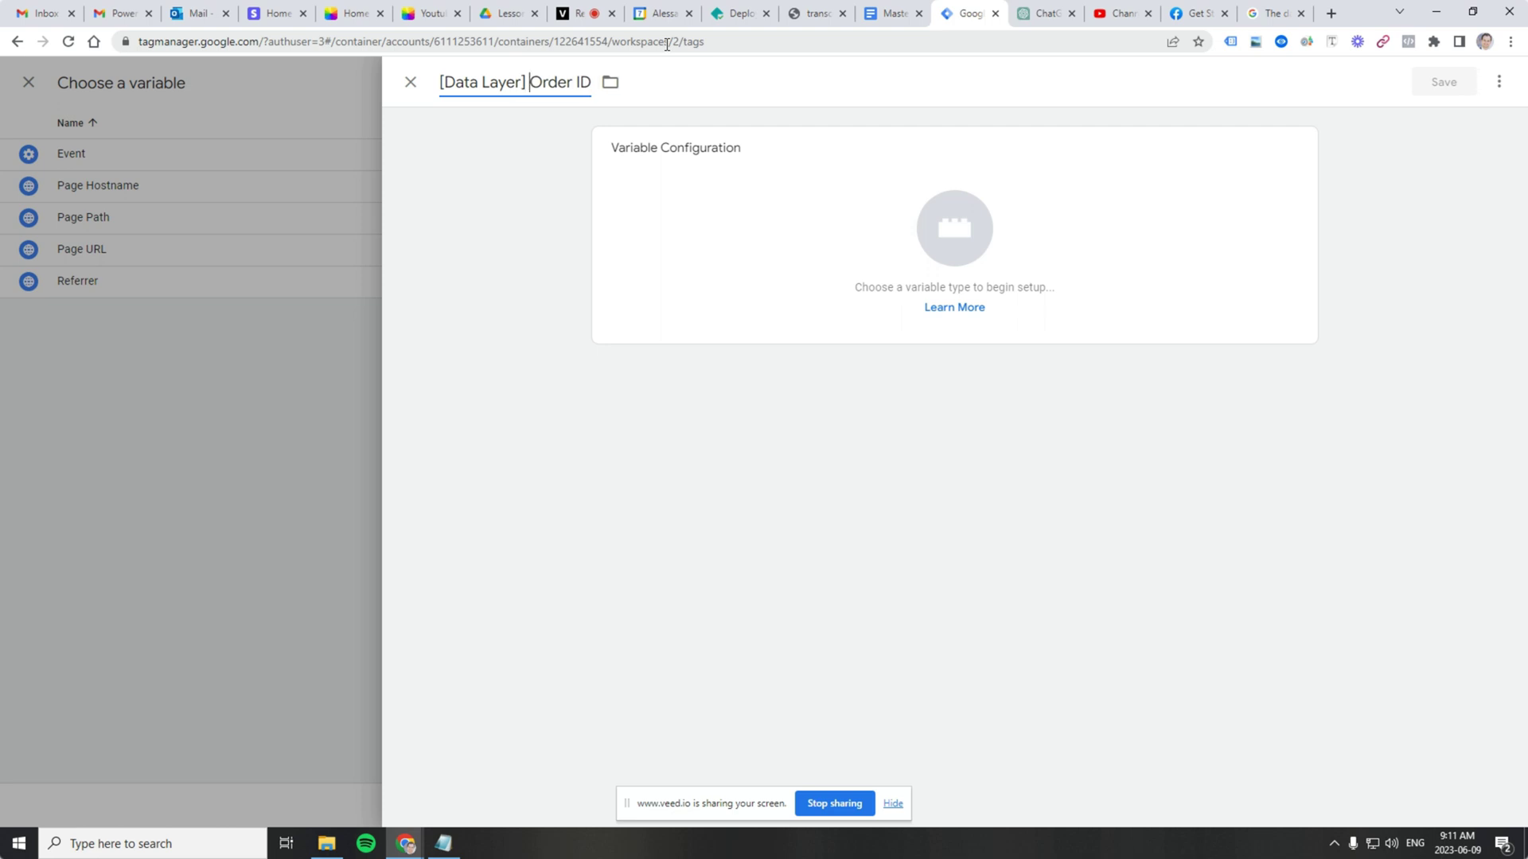
Step: Make it a Data Layer Variable reading 'order' and save it as the Transaction ID
{"action": "left_click", "coordinate": [955, 230]}
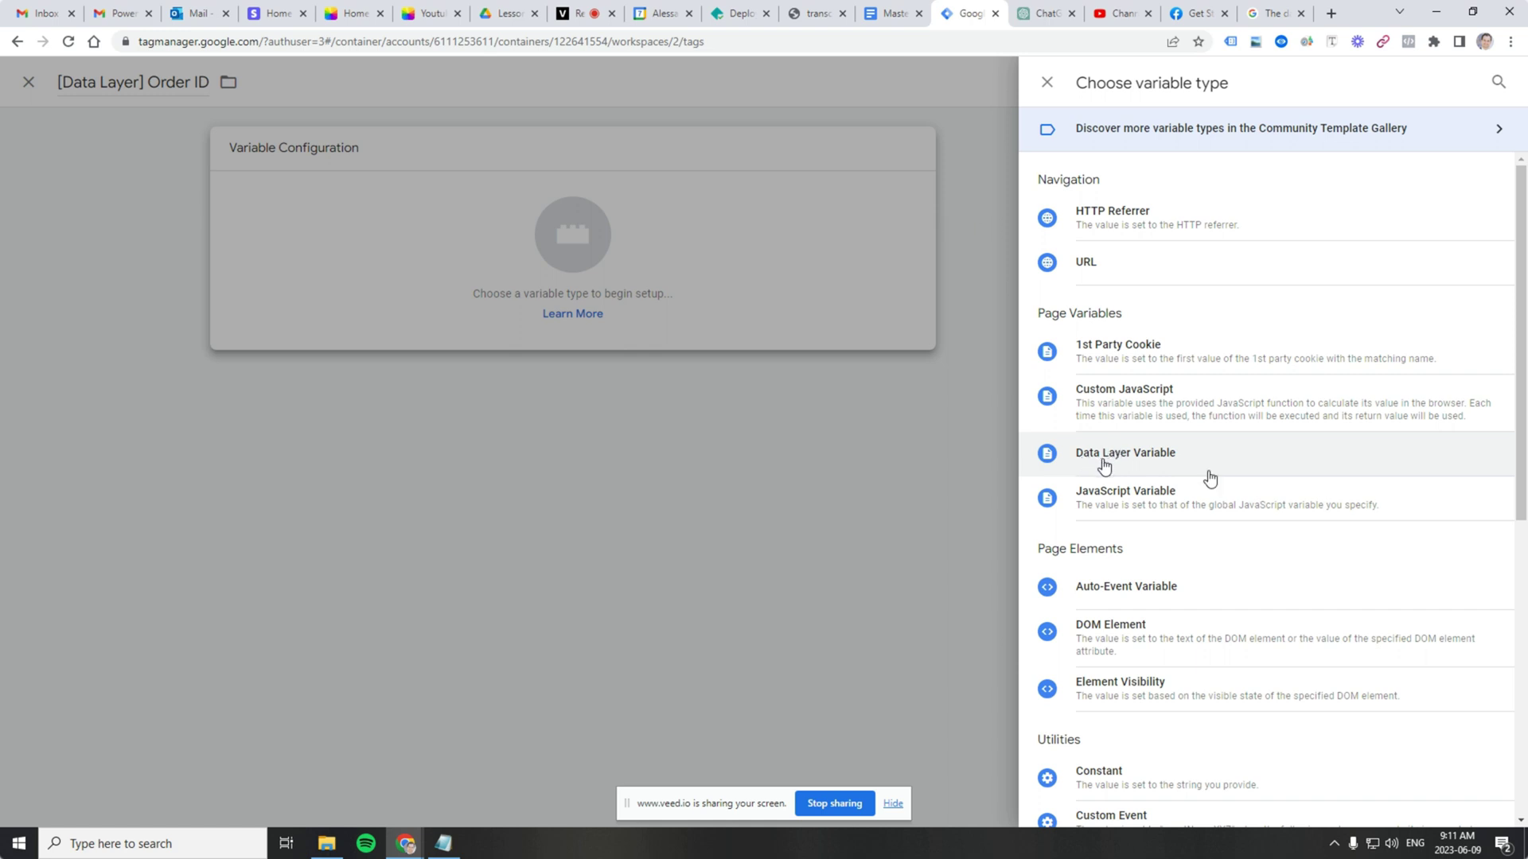
{"action": "left_click", "coordinate": [1112, 460]}
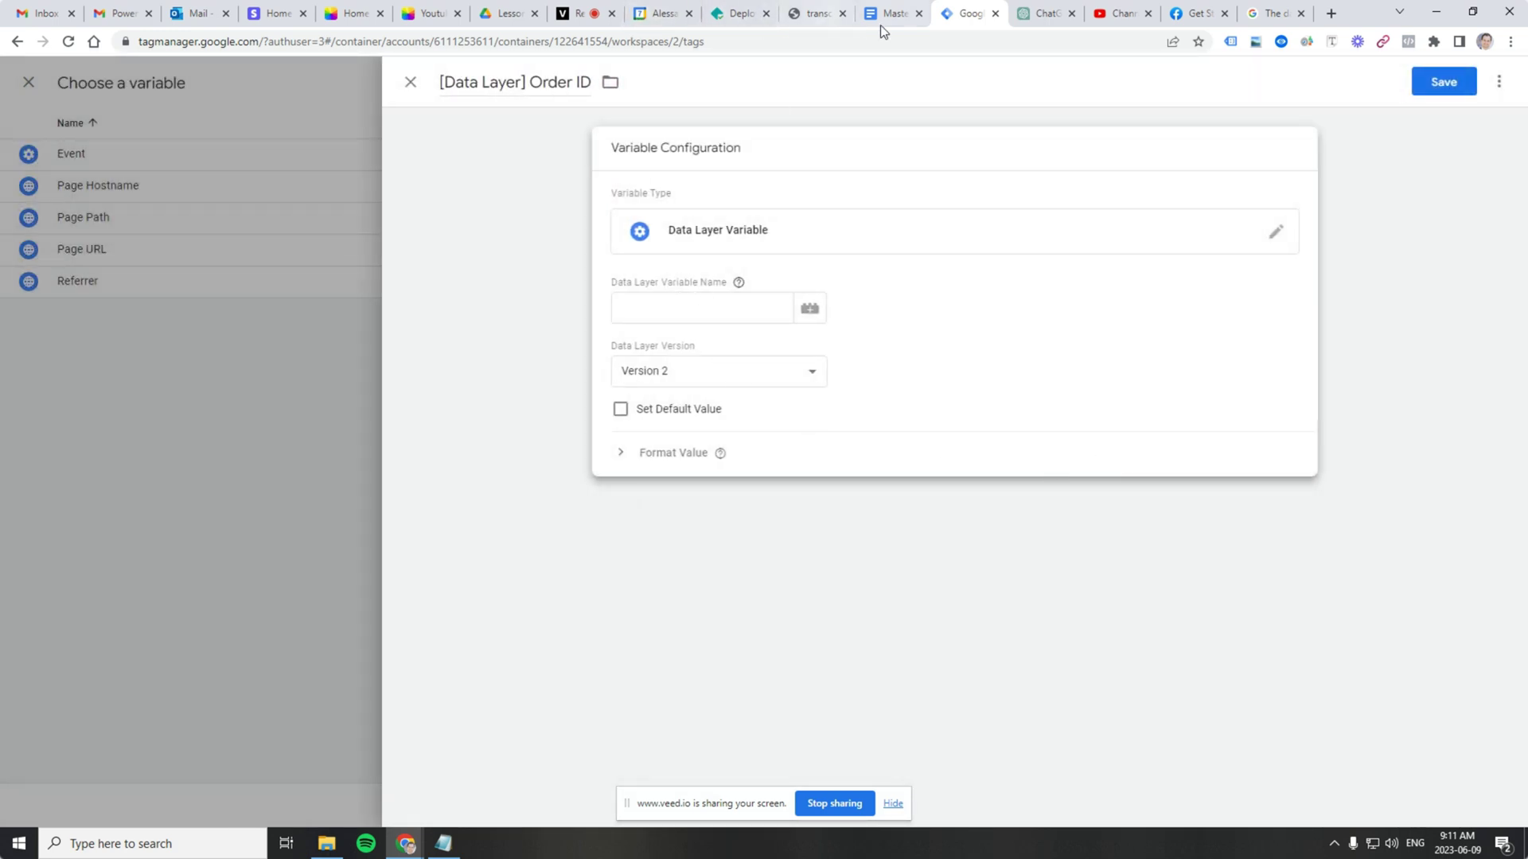
{"action": "left_click", "coordinate": [804, 17]}
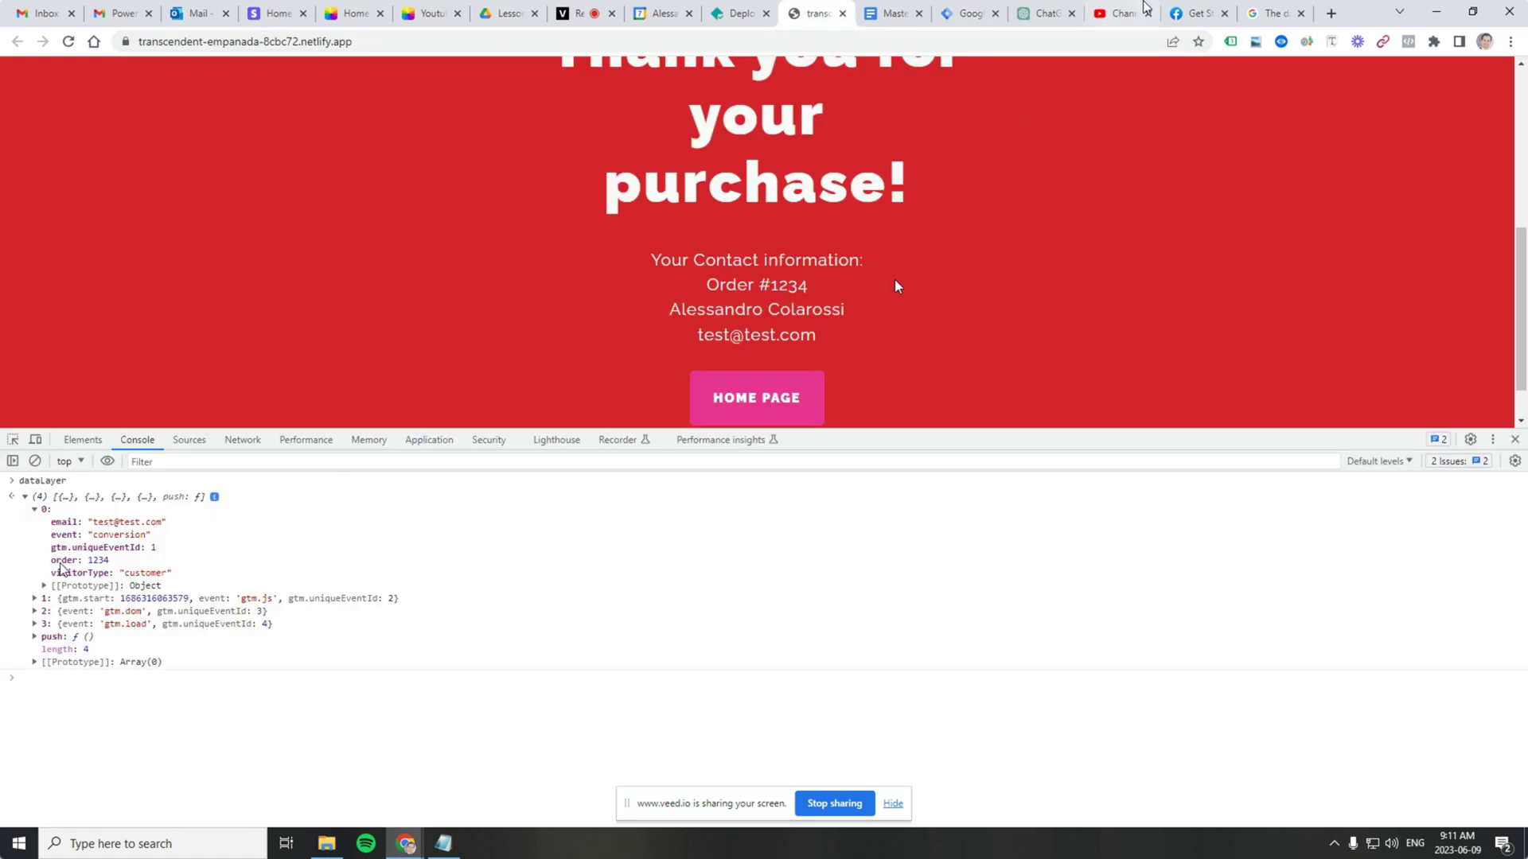
{"action": "left_click", "coordinate": [965, 16]}
{"action": "left_click", "coordinate": [643, 312]}
{"action": "type", "text": "order"}
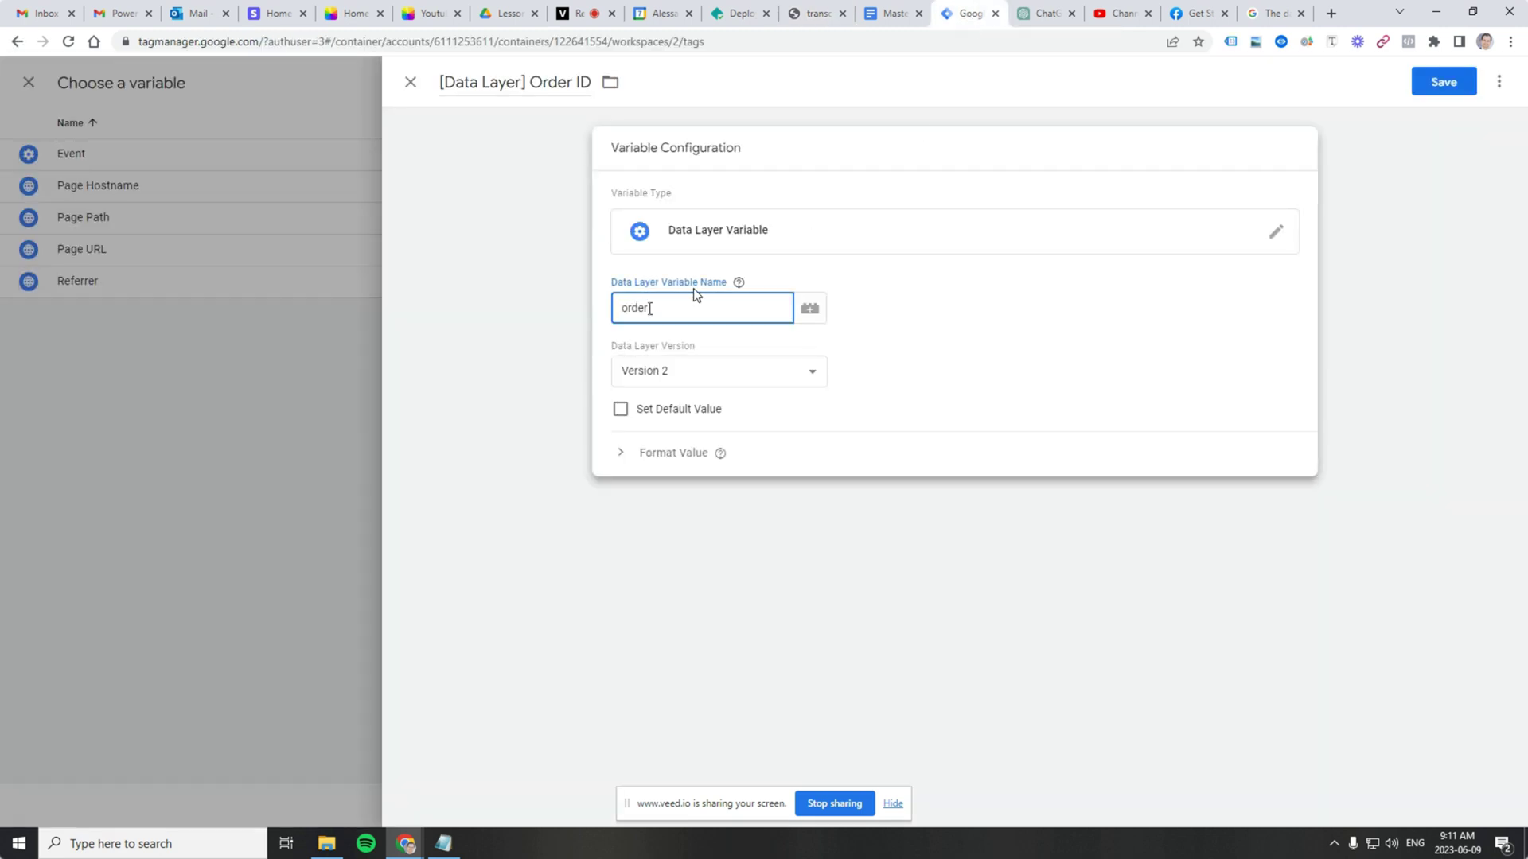
{"action": "left_click", "coordinate": [1454, 82]}
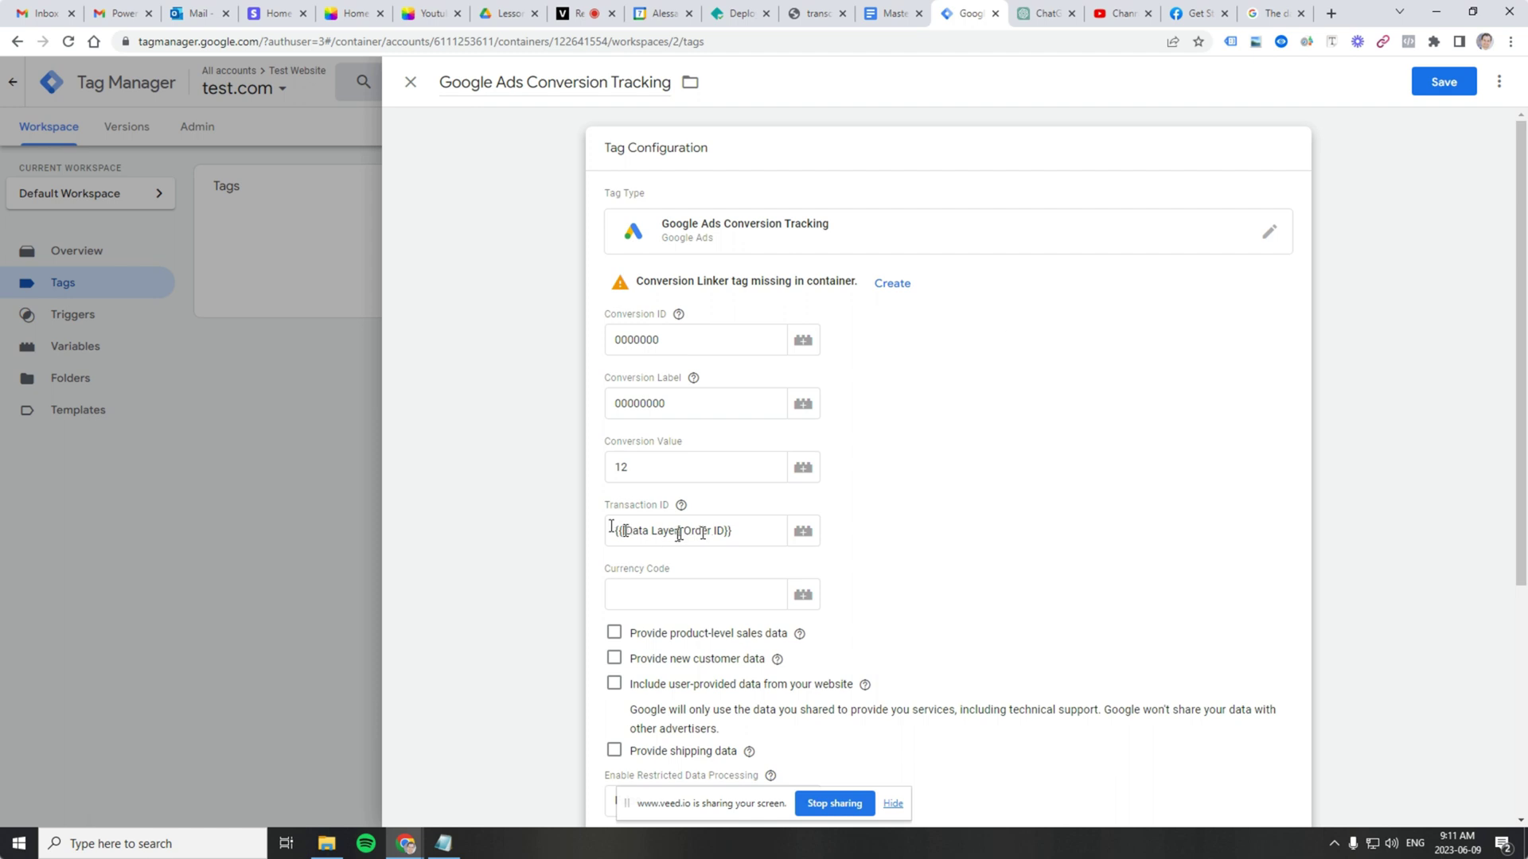
Step: Set the Google Ads tag's Currency Code to CAD
{"action": "left_click", "coordinate": [700, 595]}
{"action": "type", "text": "CAD"}
{"action": "scroll", "coordinate": [795, 541], "scroll_direction": "down", "scroll_amount": 4}
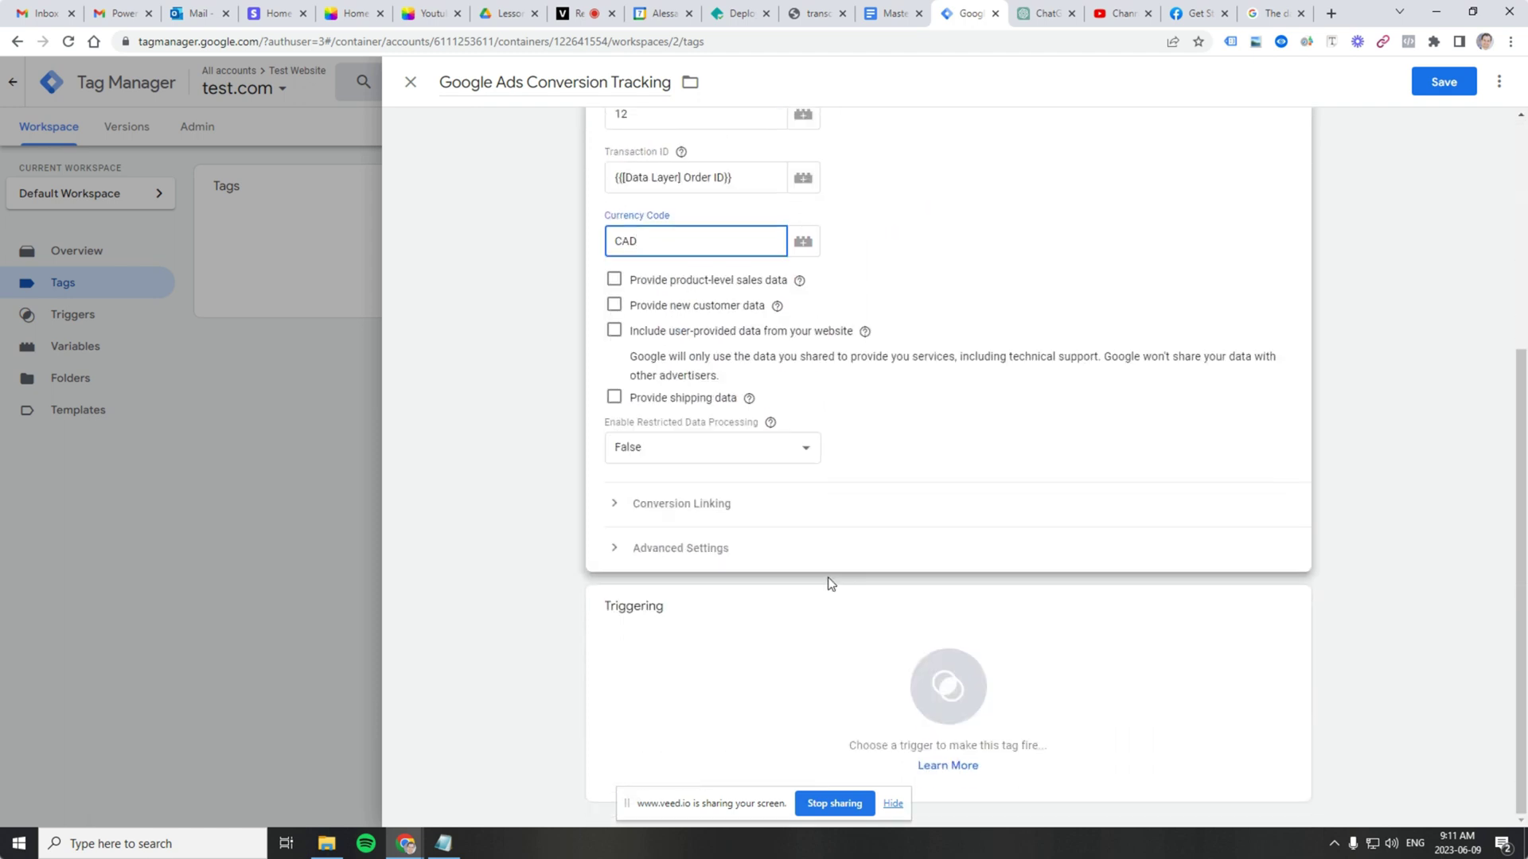
Step: Copy the word 'empanada' from the thank-you page address for the new trigger
{"action": "left_click", "coordinate": [946, 686]}
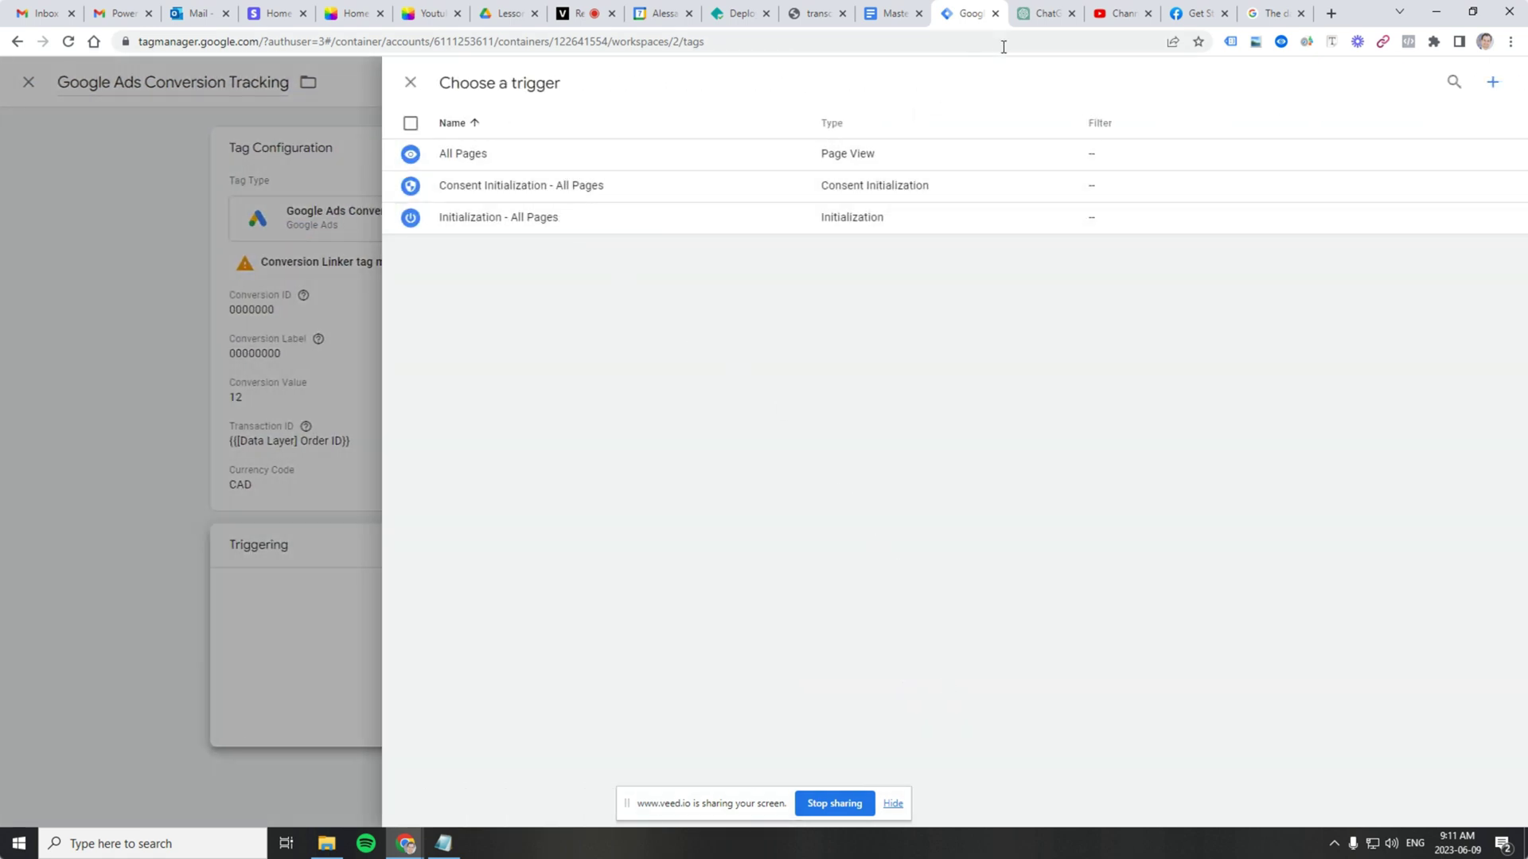
{"action": "left_click", "coordinate": [820, 14]}
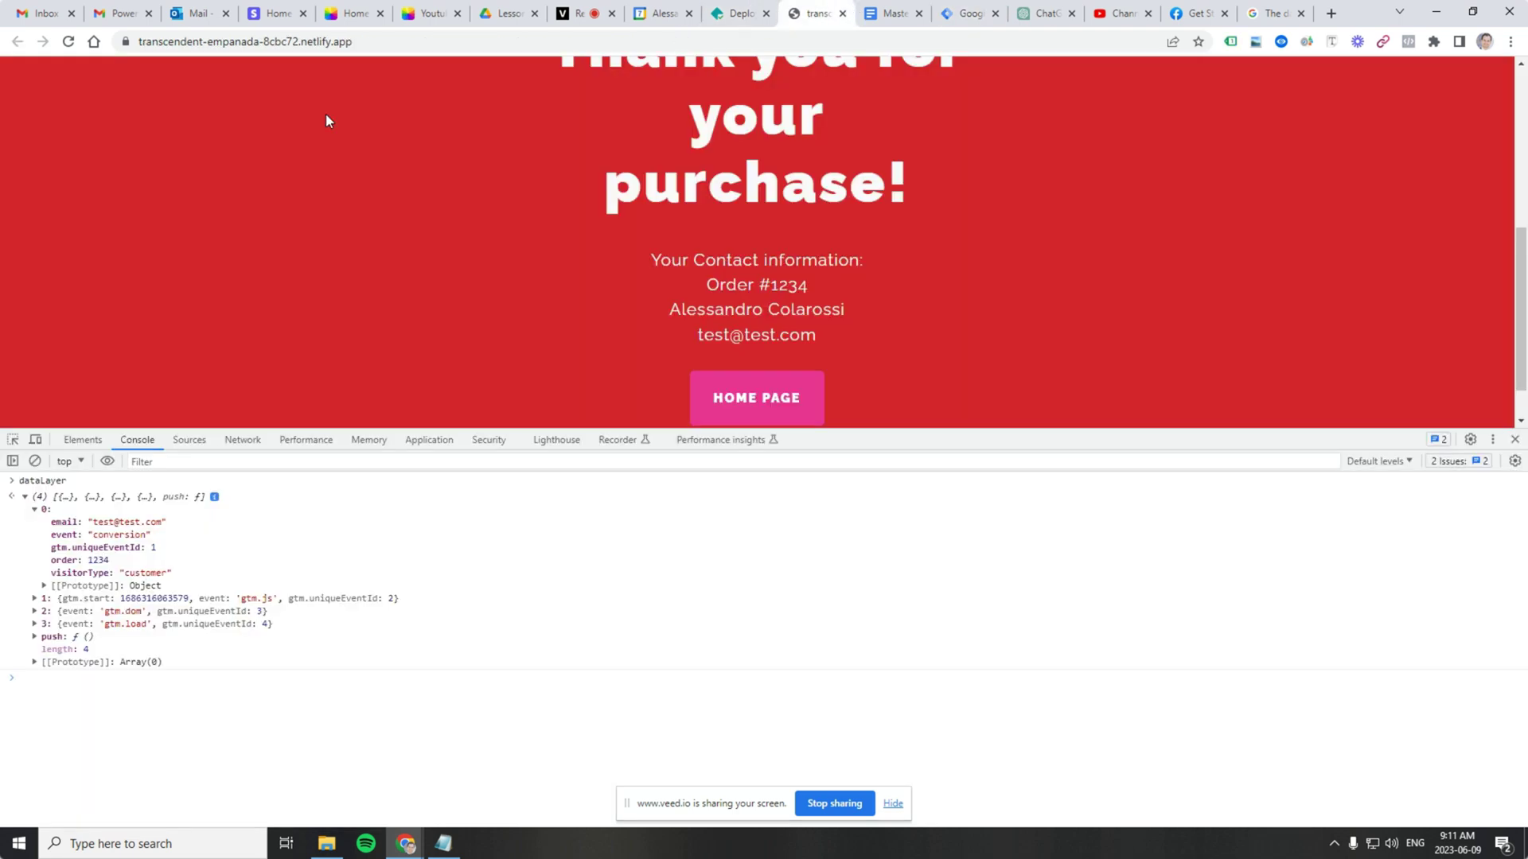
{"action": "double_click", "coordinate": [238, 41]}
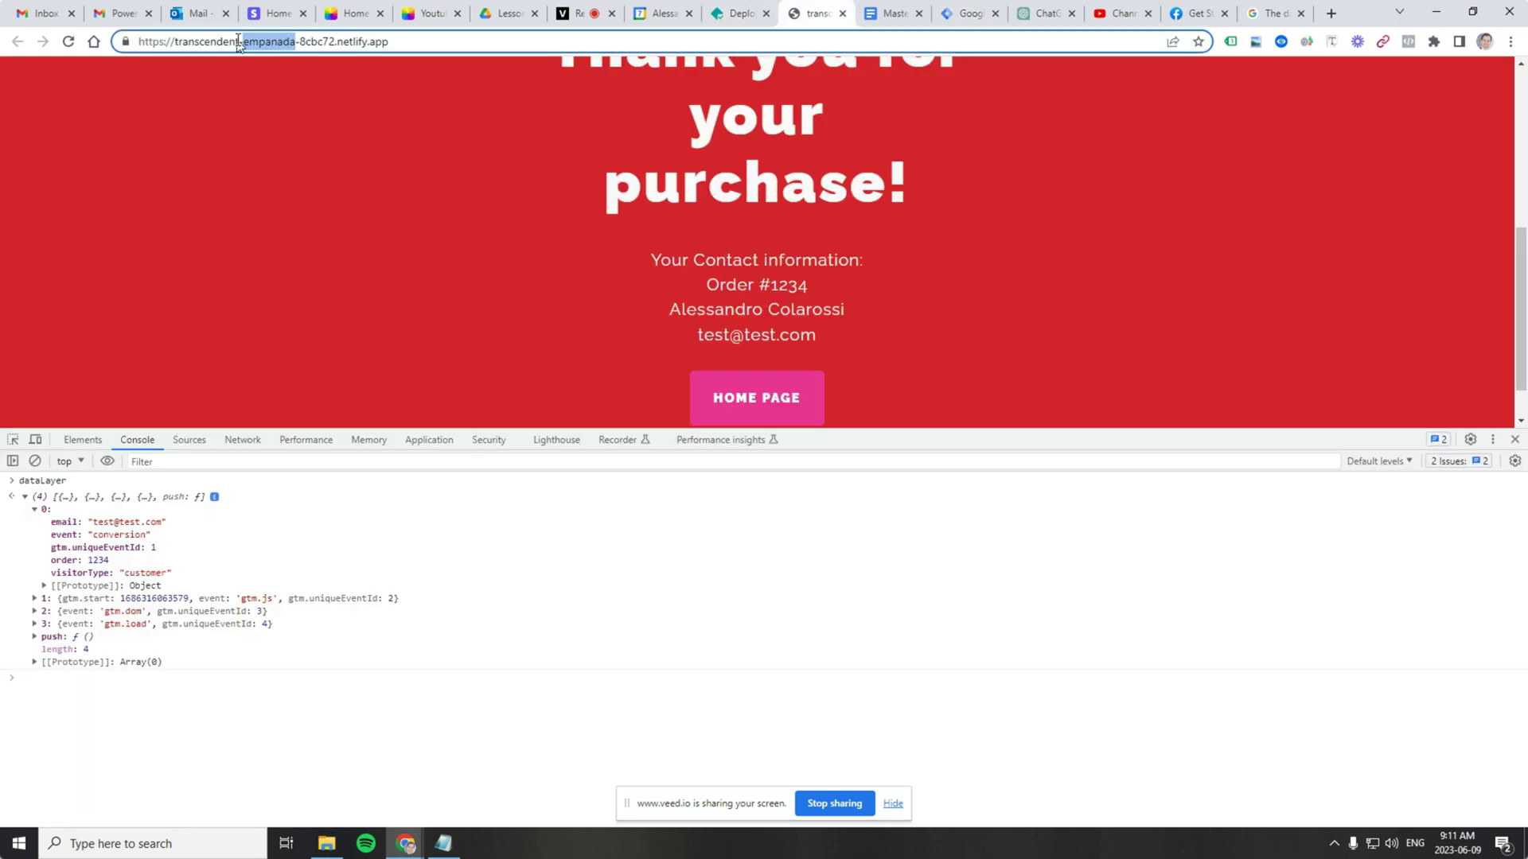
{"action": "right_click", "coordinate": [280, 46]}
{"action": "left_click", "coordinate": [308, 128]}
{"action": "left_click", "coordinate": [967, 14]}
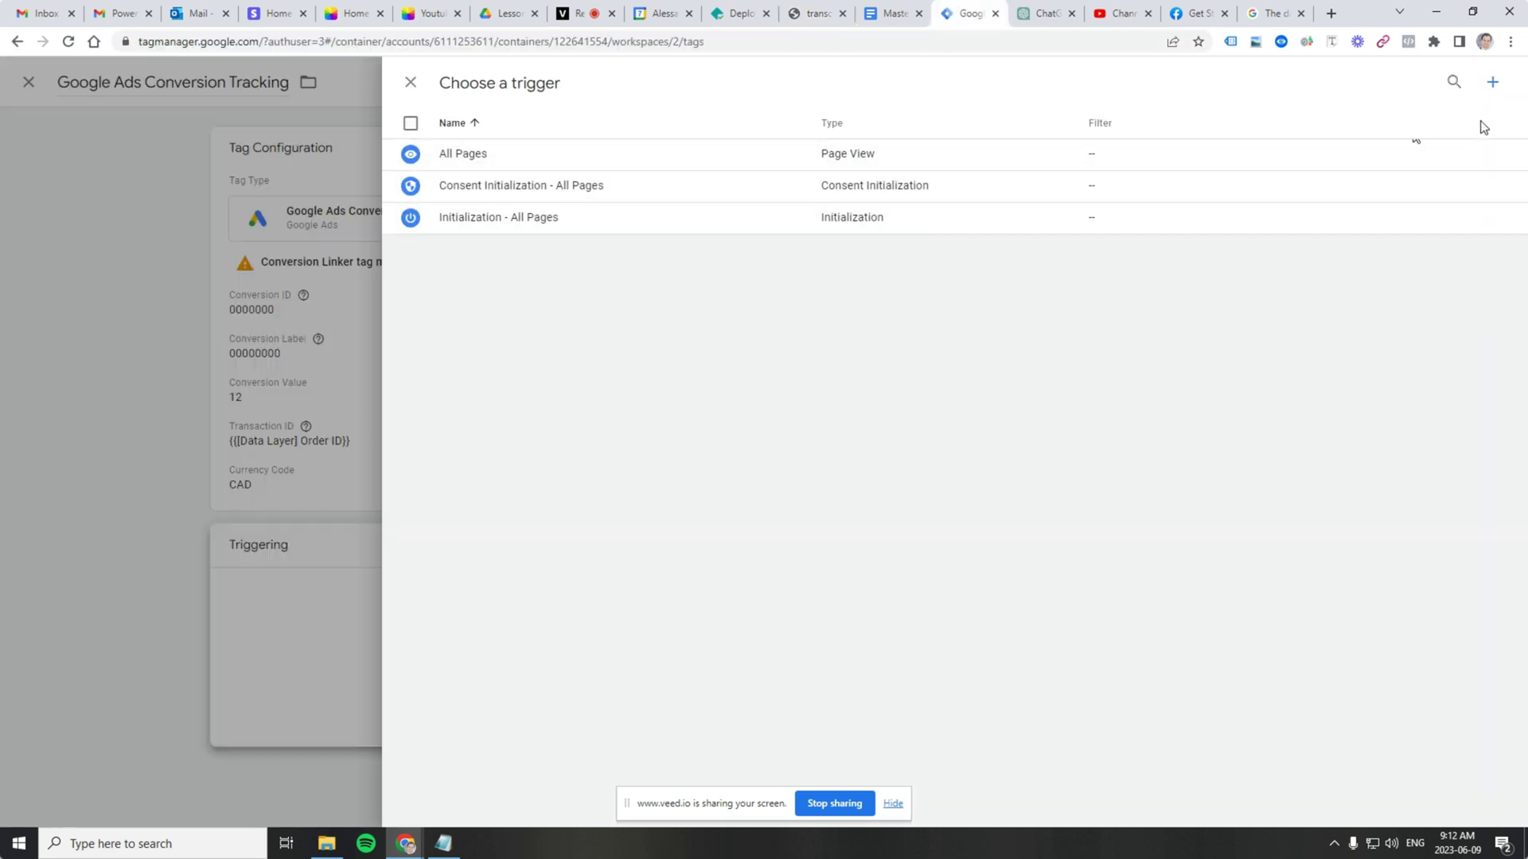
Step: Create a new trigger named '[empanada page] Trigger'
{"action": "left_click", "coordinate": [1495, 84]}
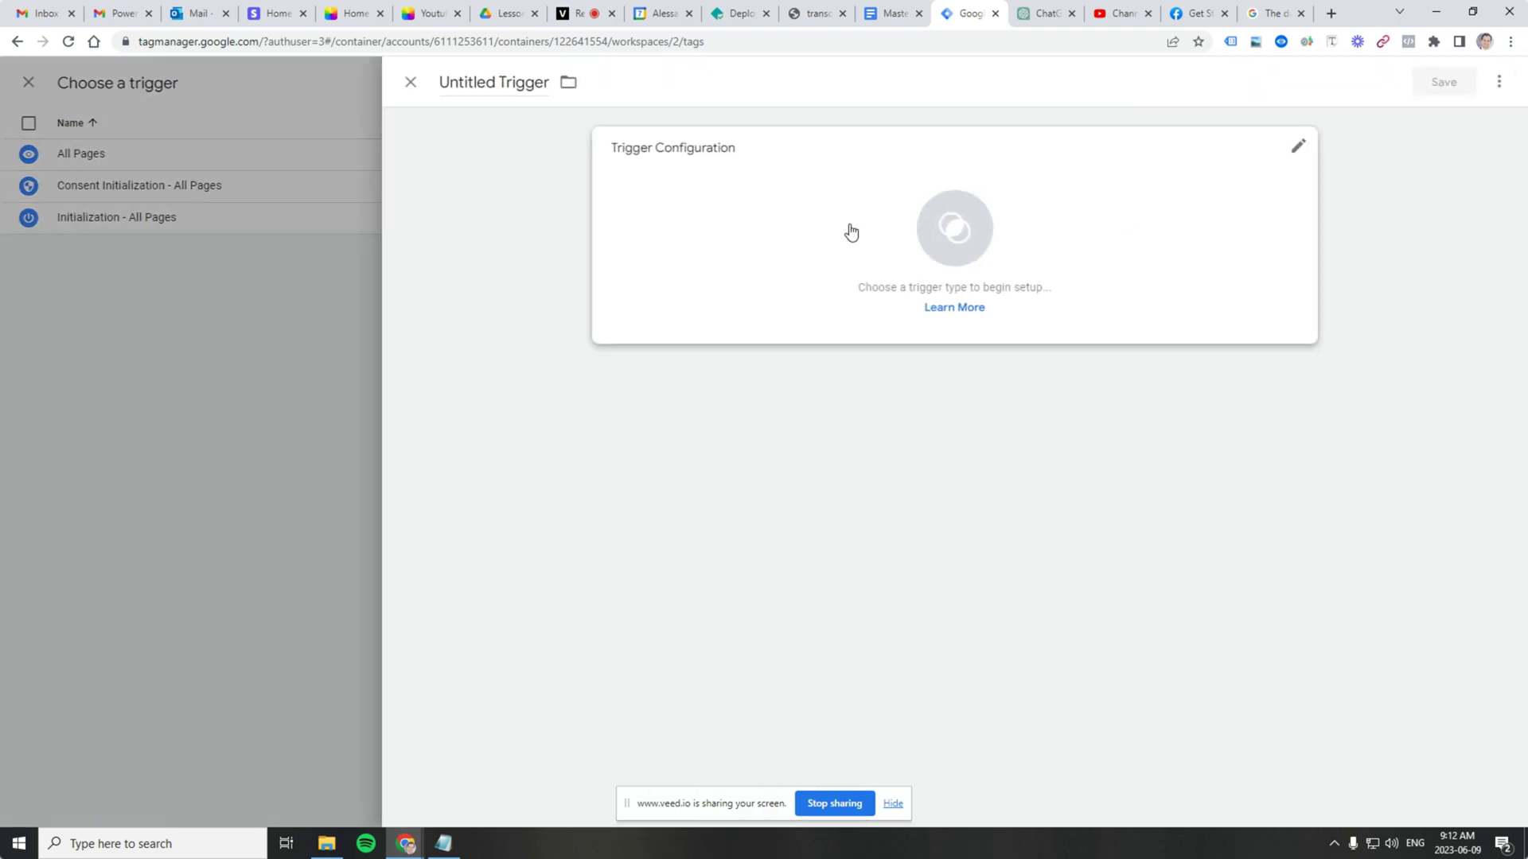
{"action": "triple_click", "coordinate": [528, 82]}
{"action": "type", "text": "empanada"}
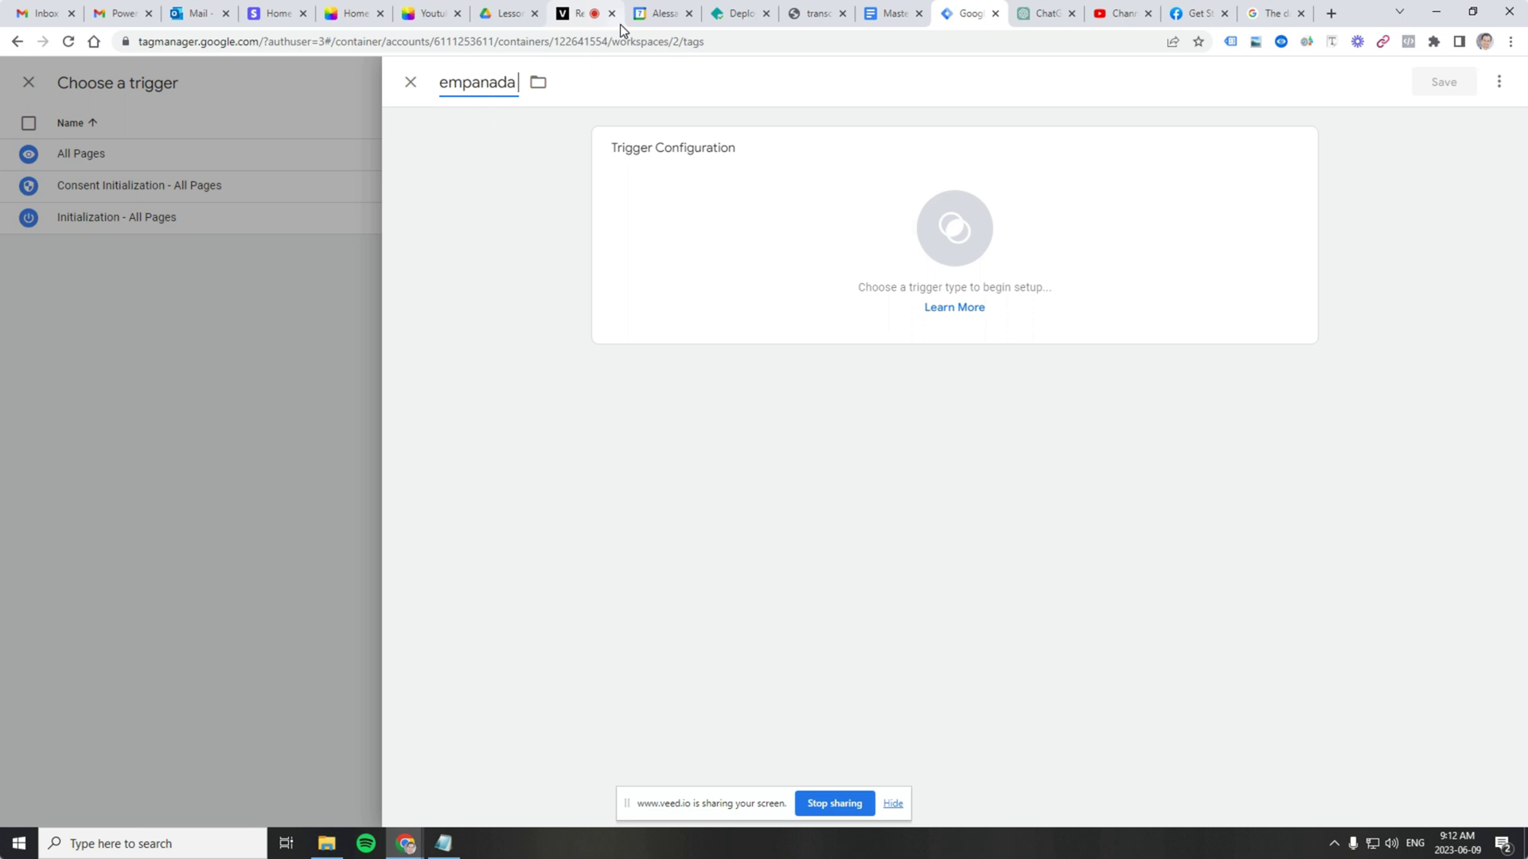
{"action": "type", "text": " -"}
{"action": "key", "text": "BackSpace"}
{"action": "key", "text": "BackSpace"}
{"action": "type", "text": "page]"}
{"action": "key", "text": "Home"}
{"action": "type", "text": "["}
{"action": "key", "text": "Right"}
{"action": "key", "text": "Right"}
{"action": "key", "text": "End"}
{"action": "type", "text": "Trigger"}
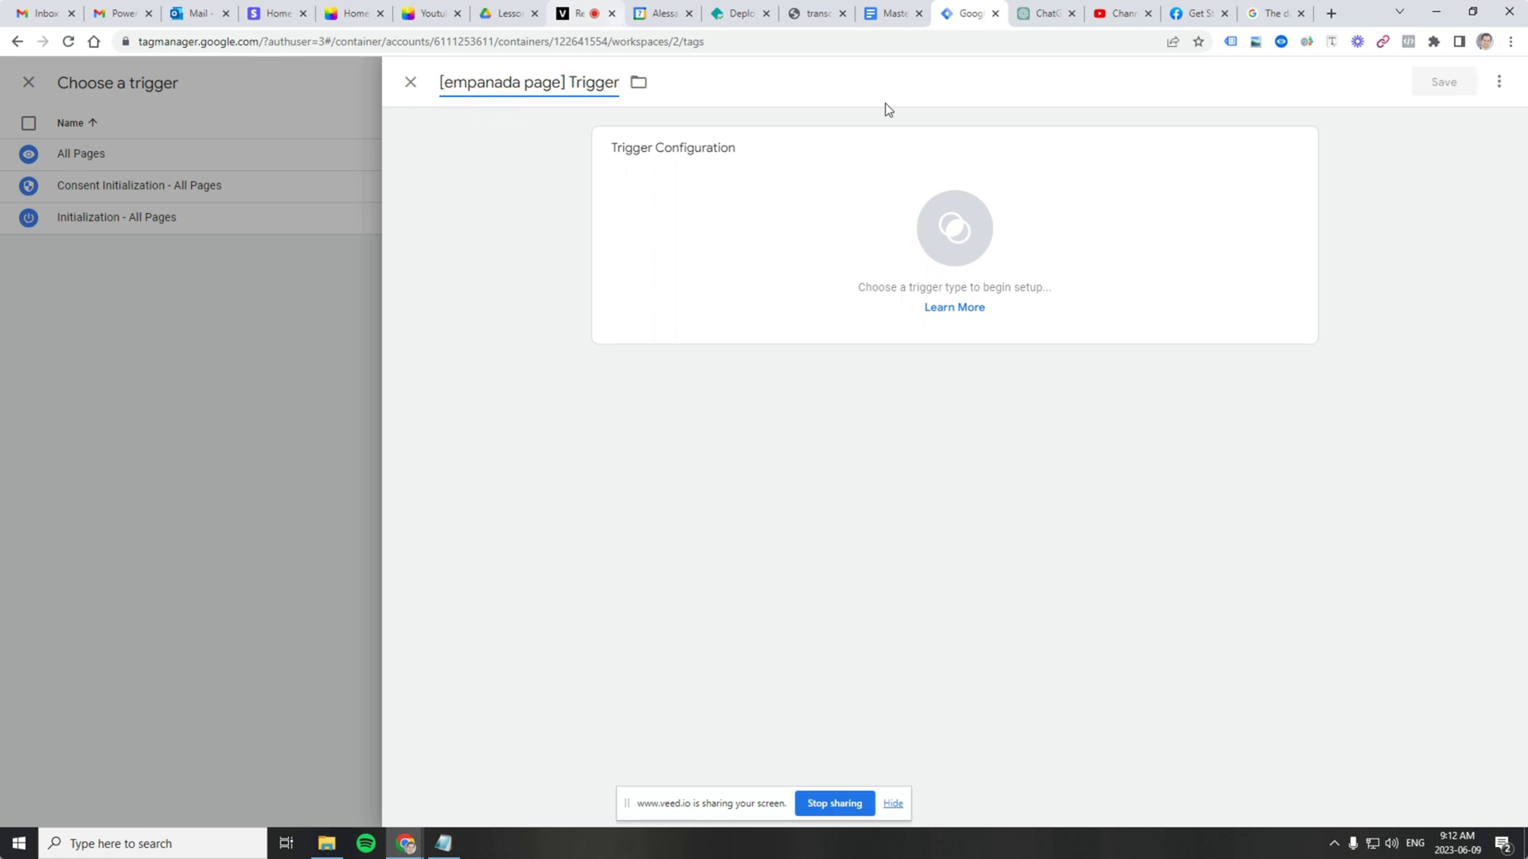
Step: Make it a Page View trigger on Some Page Views where Page URL contains 'empanada', and save
{"action": "left_click", "coordinate": [961, 213]}
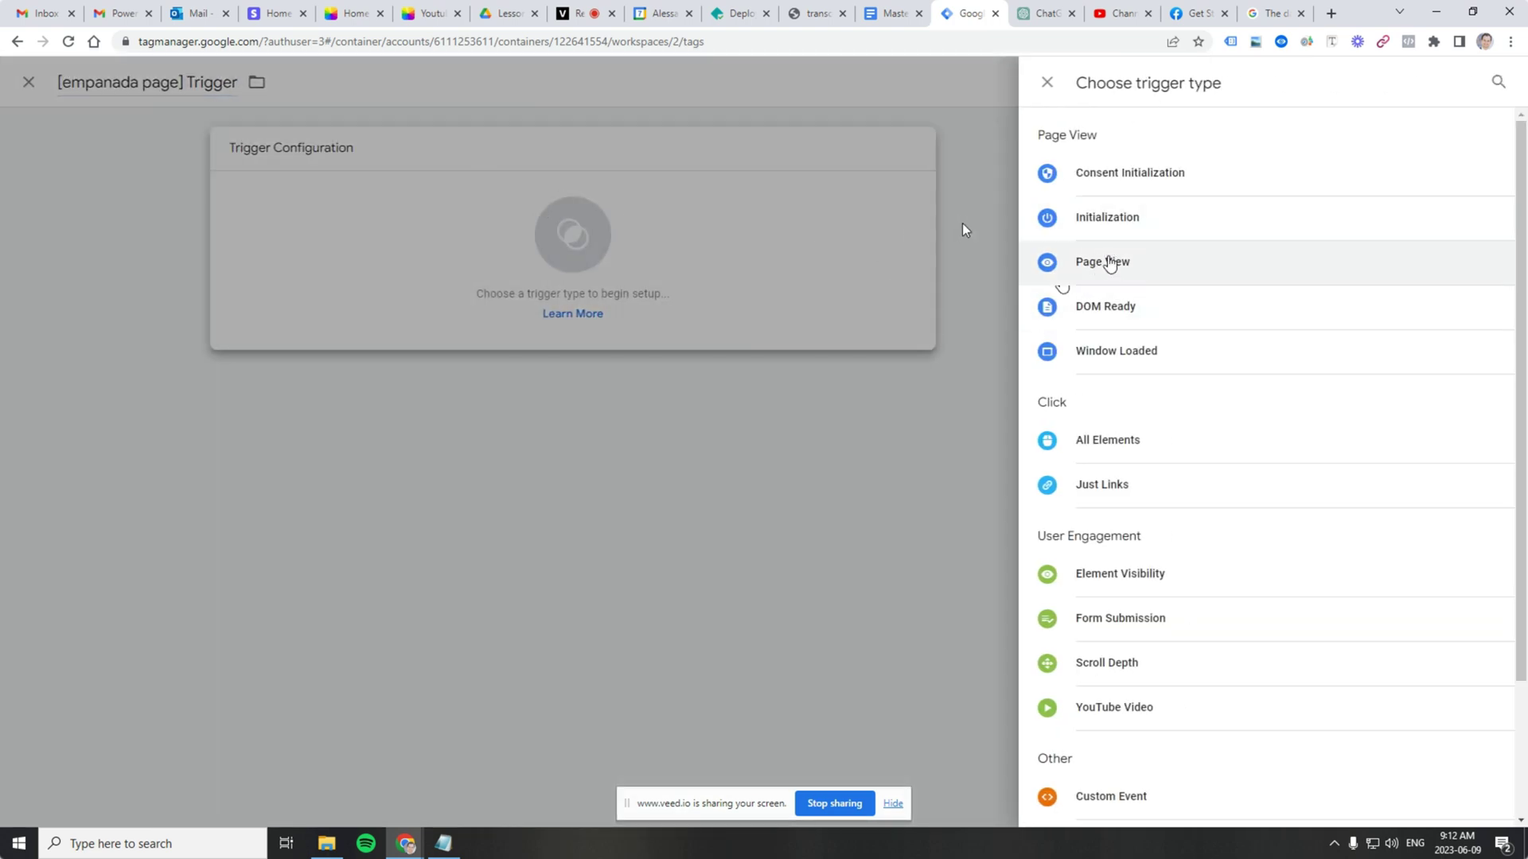
{"action": "left_click", "coordinate": [1109, 261]}
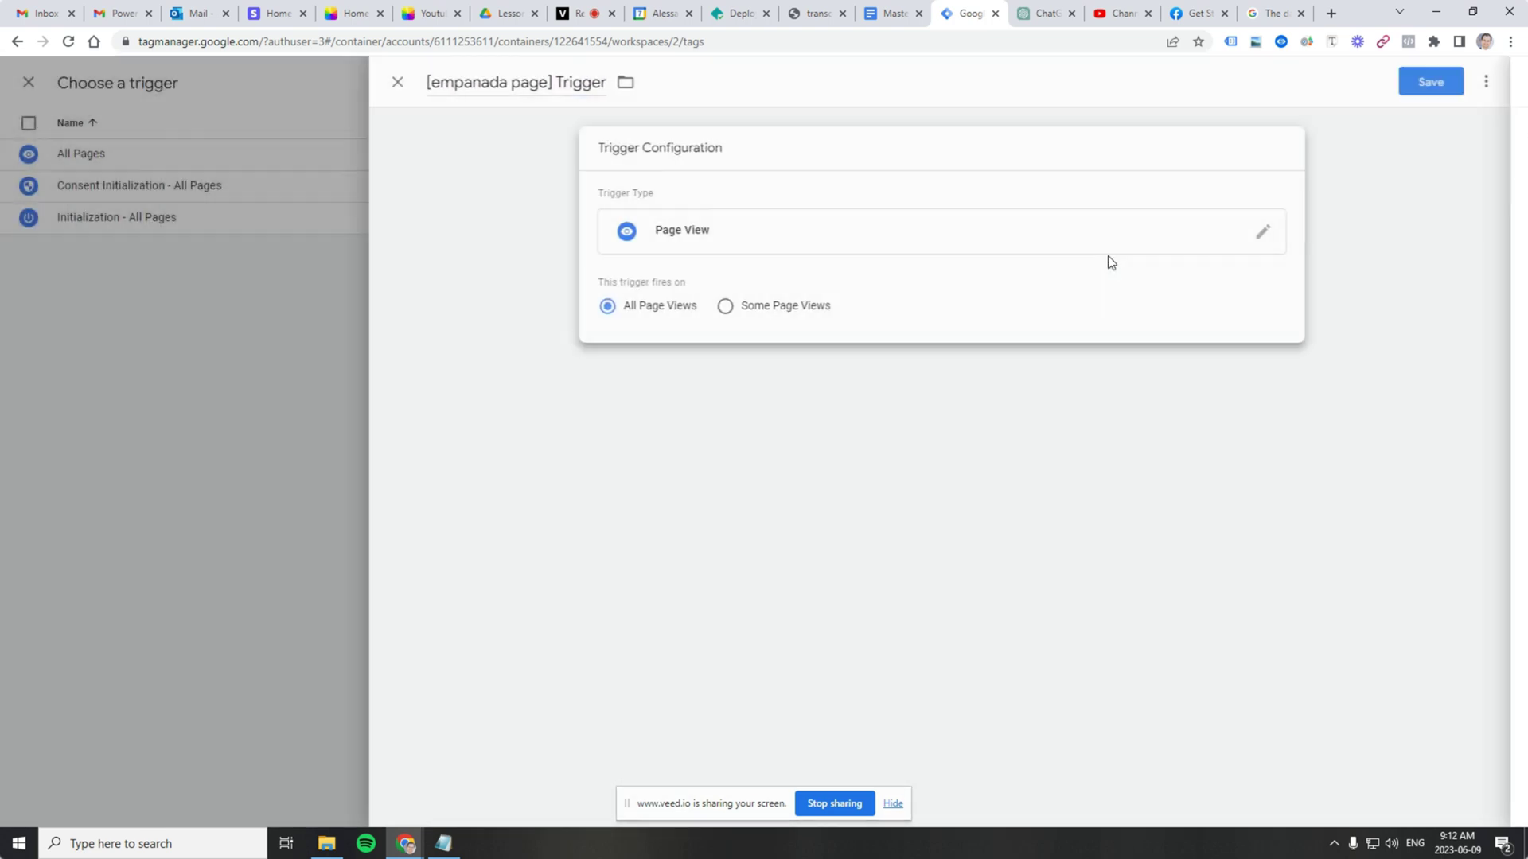
{"action": "left_click", "coordinate": [756, 307]}
{"action": "left_click", "coordinate": [725, 374]}
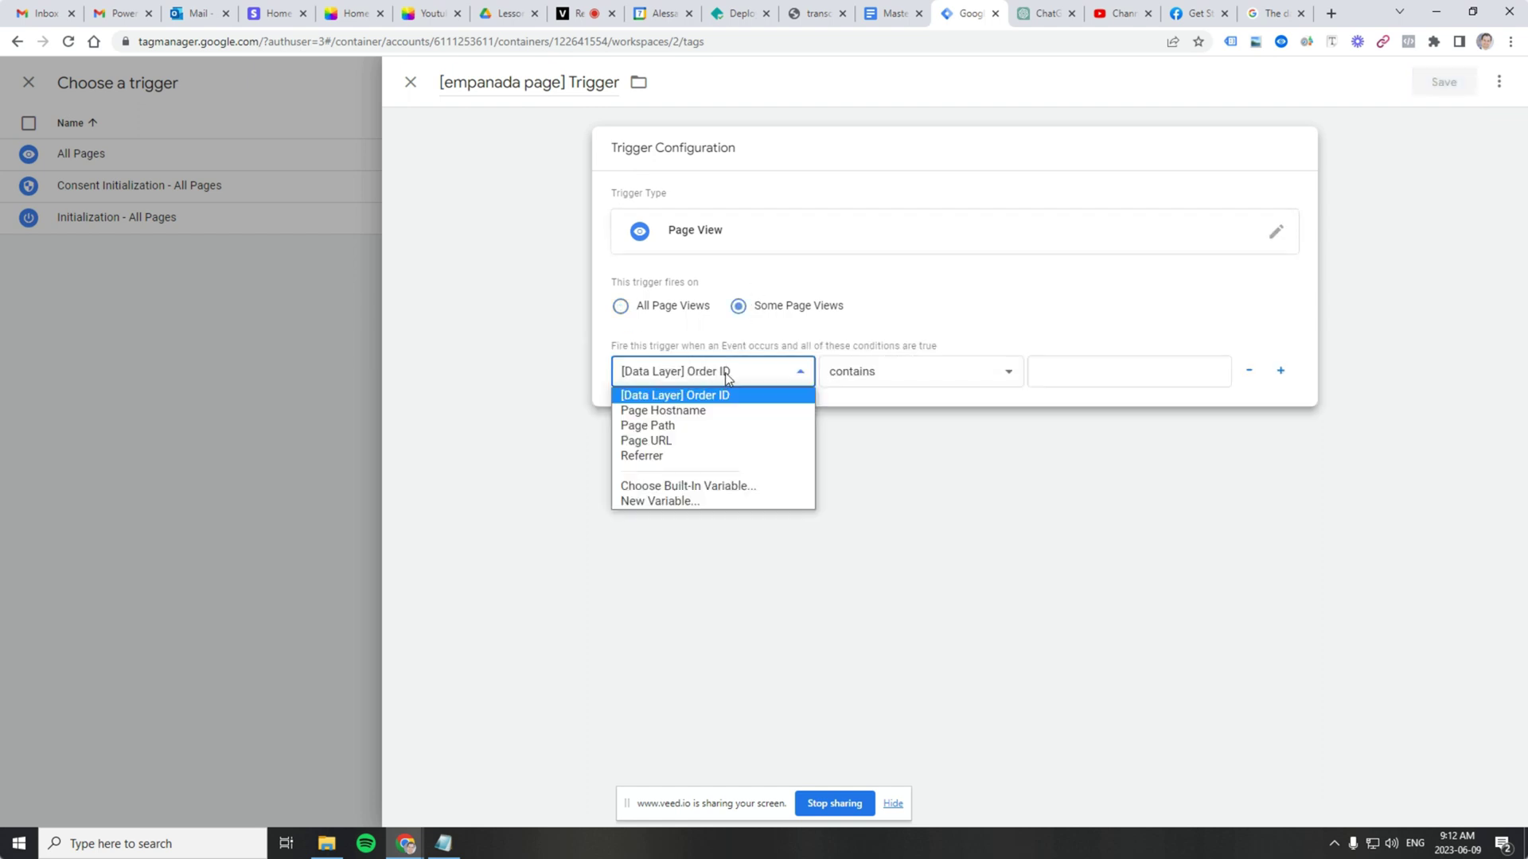
{"action": "left_click", "coordinate": [697, 441]}
{"action": "left_click", "coordinate": [1084, 380]}
{"action": "key", "text": "ctrl+v"}
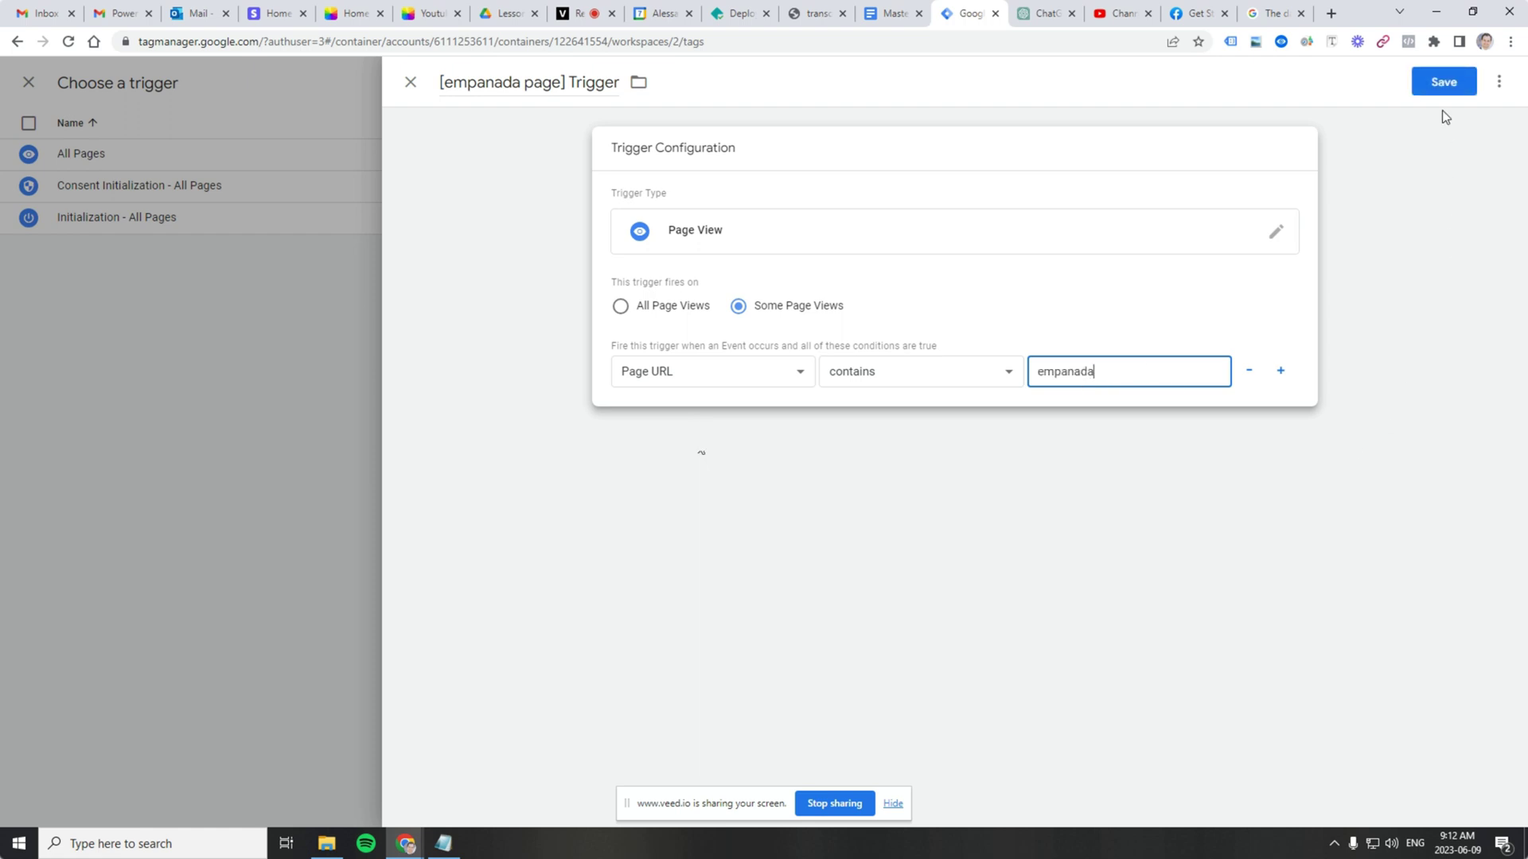
{"action": "left_click", "coordinate": [1443, 82]}
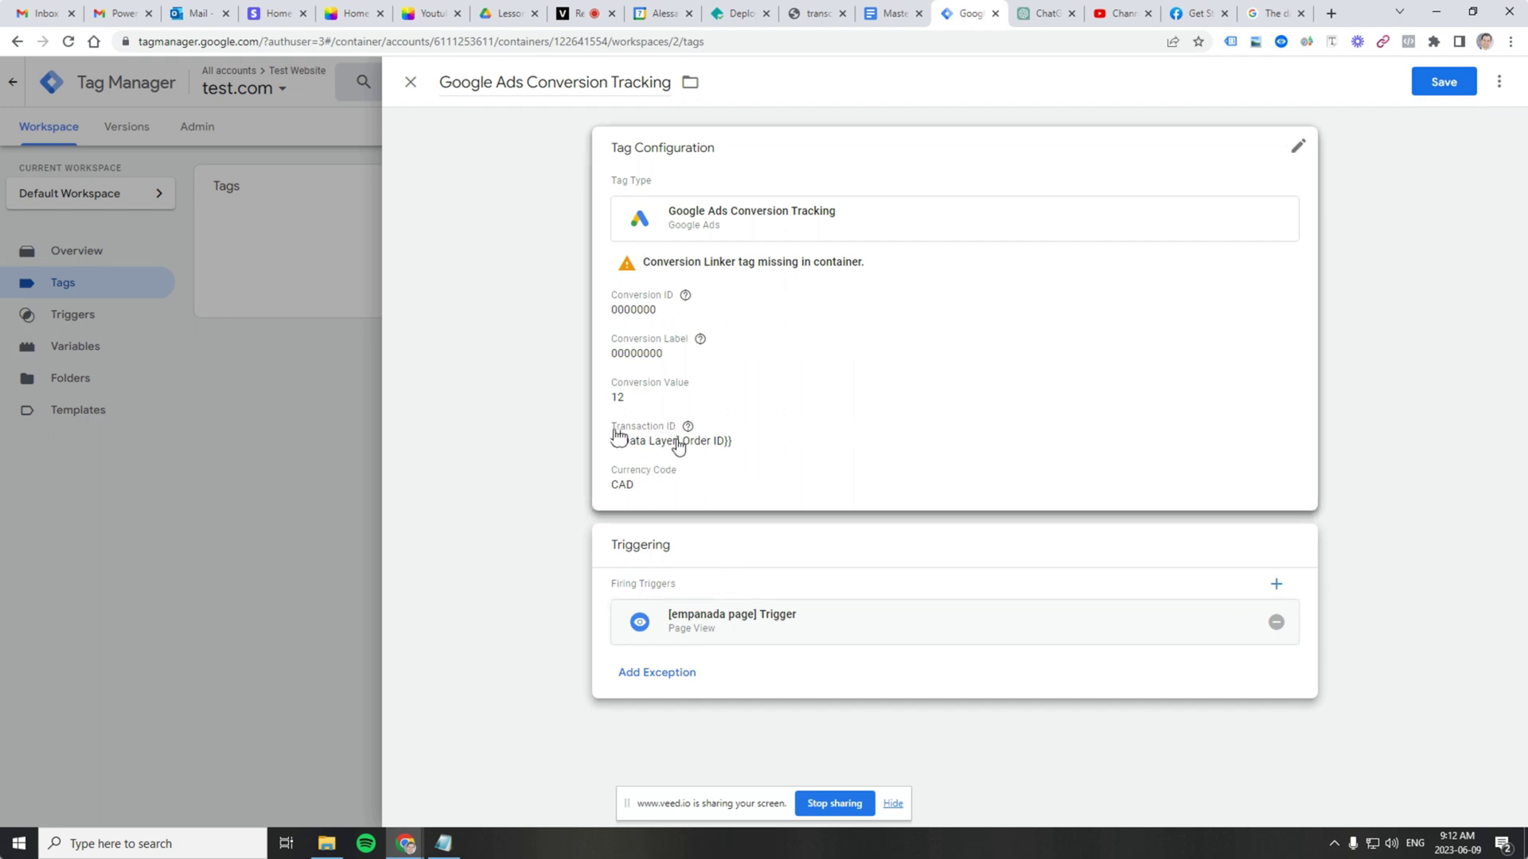
Step: Recheck the thank-you page's dataLayer, then save the Google Ads tag
{"action": "left_click", "coordinate": [803, 16]}
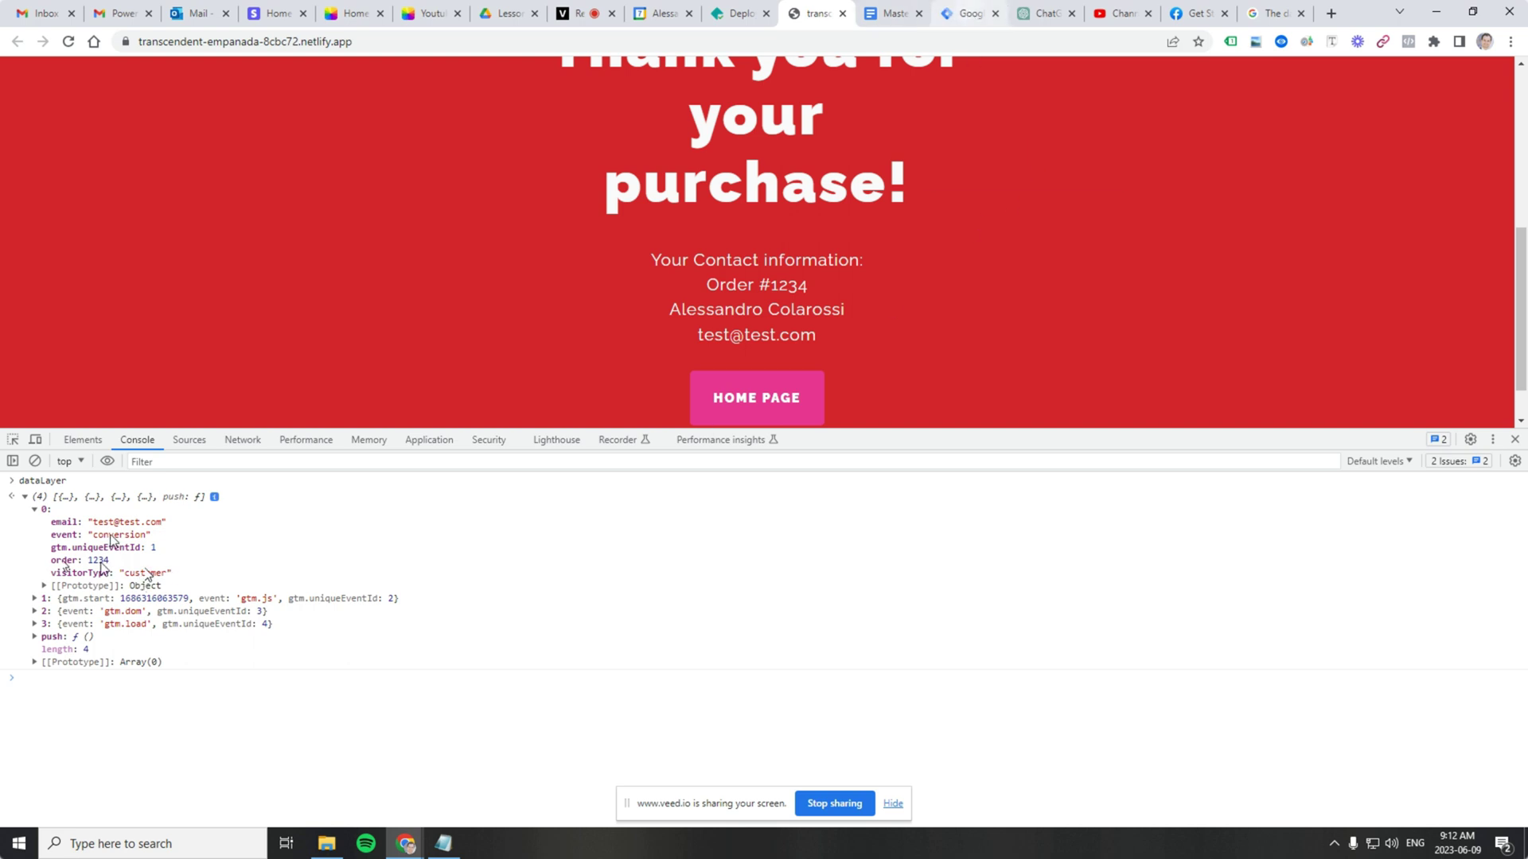
{"action": "left_click", "coordinate": [970, 13]}
{"action": "left_click", "coordinate": [1458, 81]}
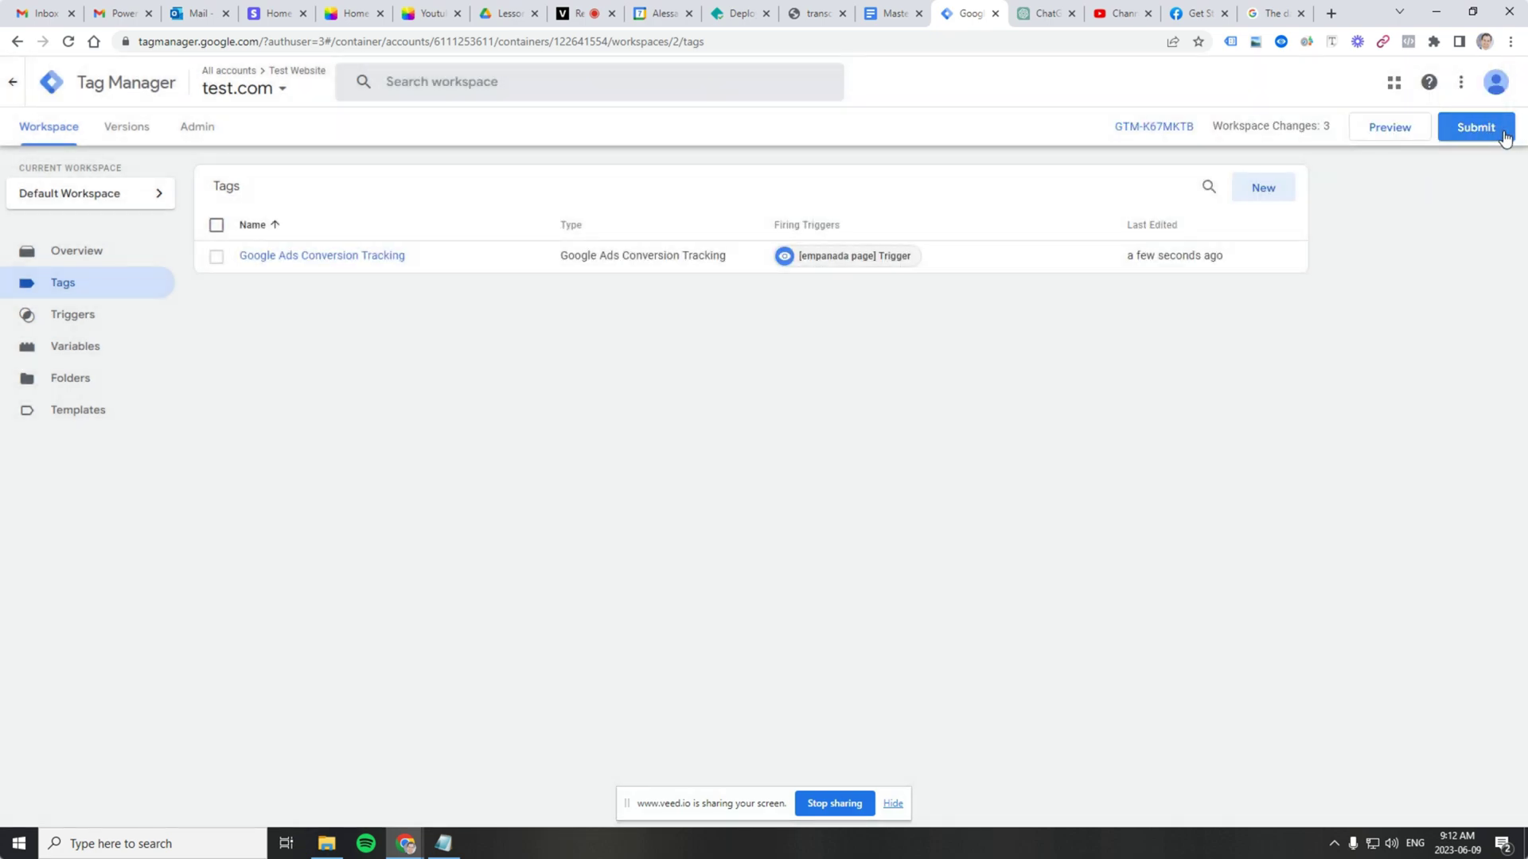
Step: Submit and publish the workspace changes as Version 2 without a description
{"action": "left_click", "coordinate": [1503, 135]}
{"action": "left_click", "coordinate": [1464, 87]}
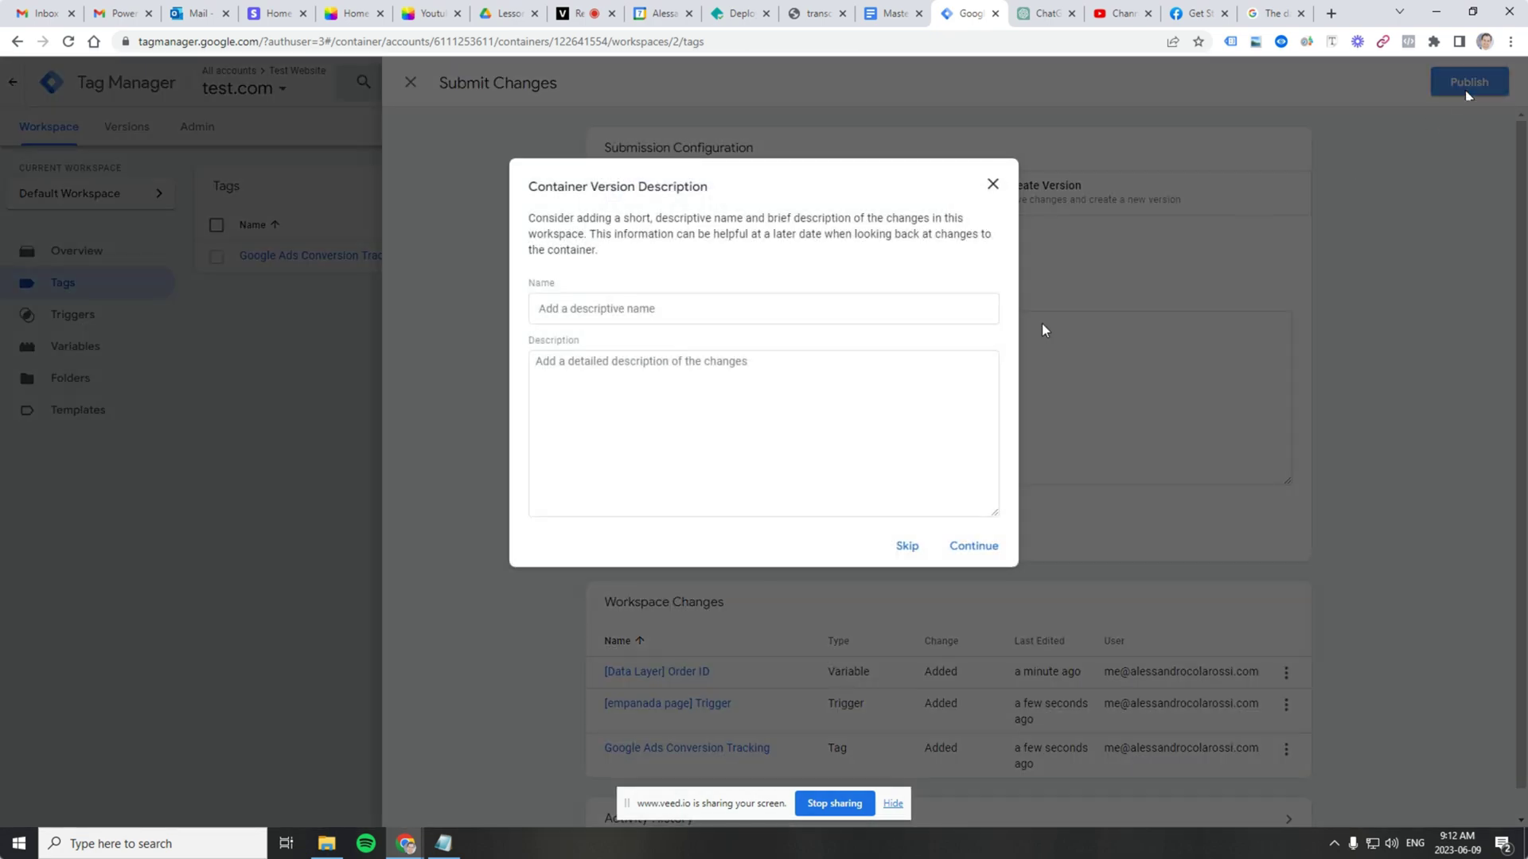
{"action": "left_click", "coordinate": [974, 547]}
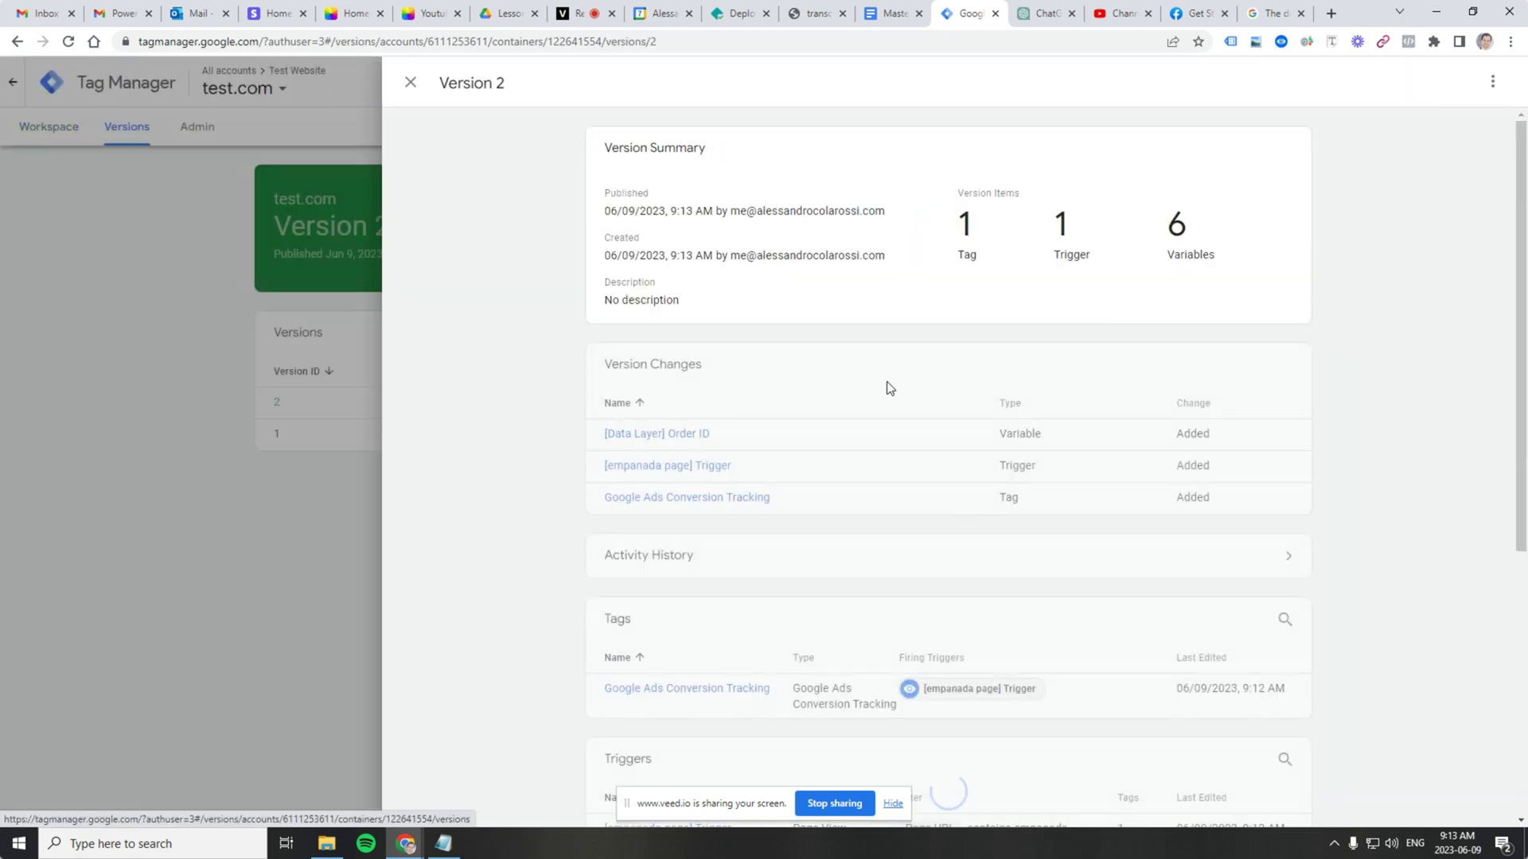
{"action": "left_click", "coordinate": [411, 83]}
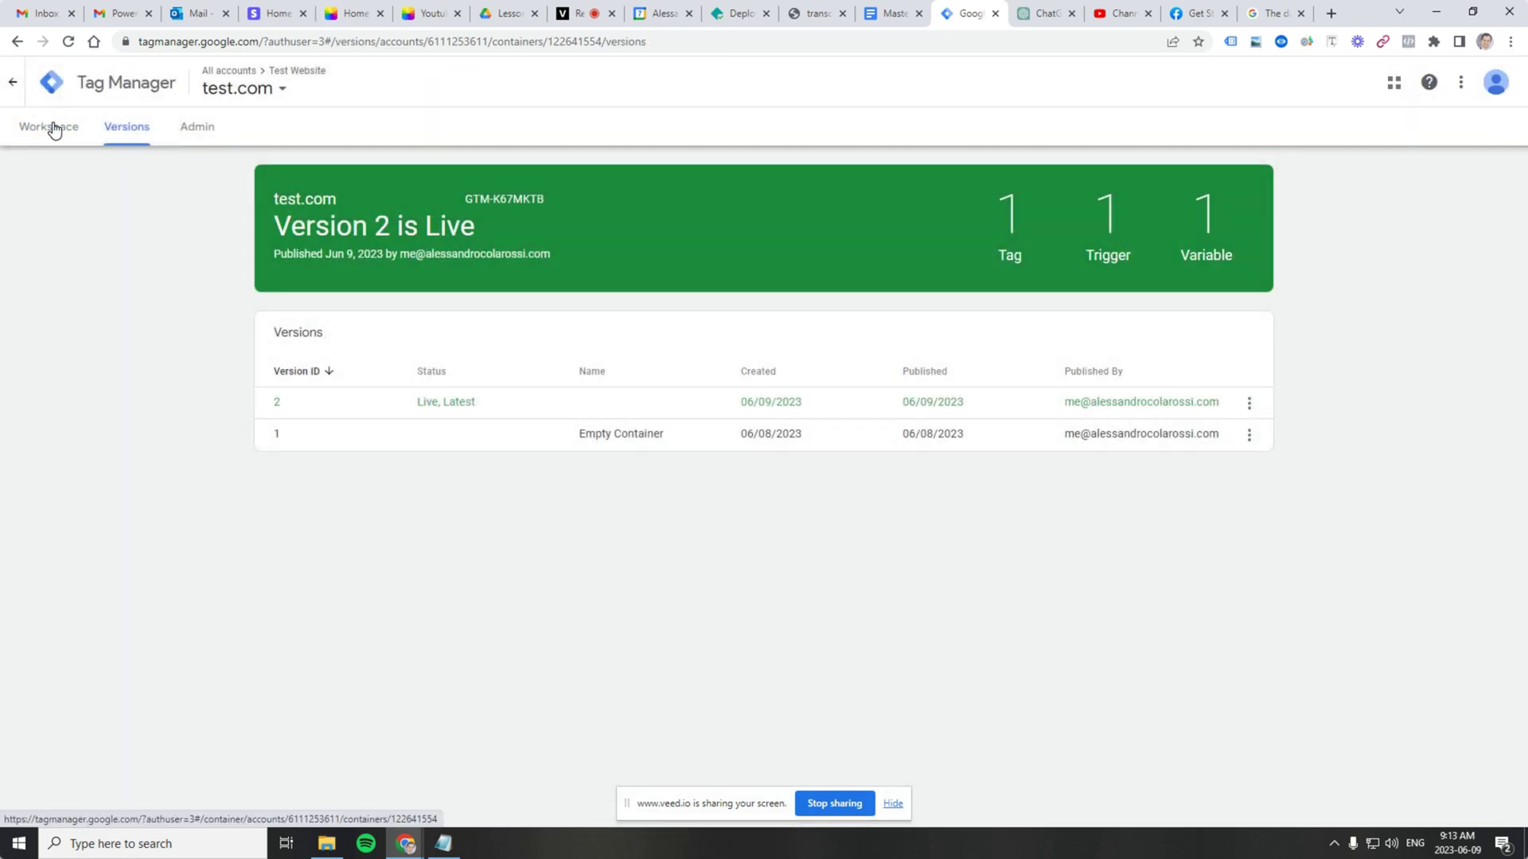
{"action": "left_click", "coordinate": [51, 127]}
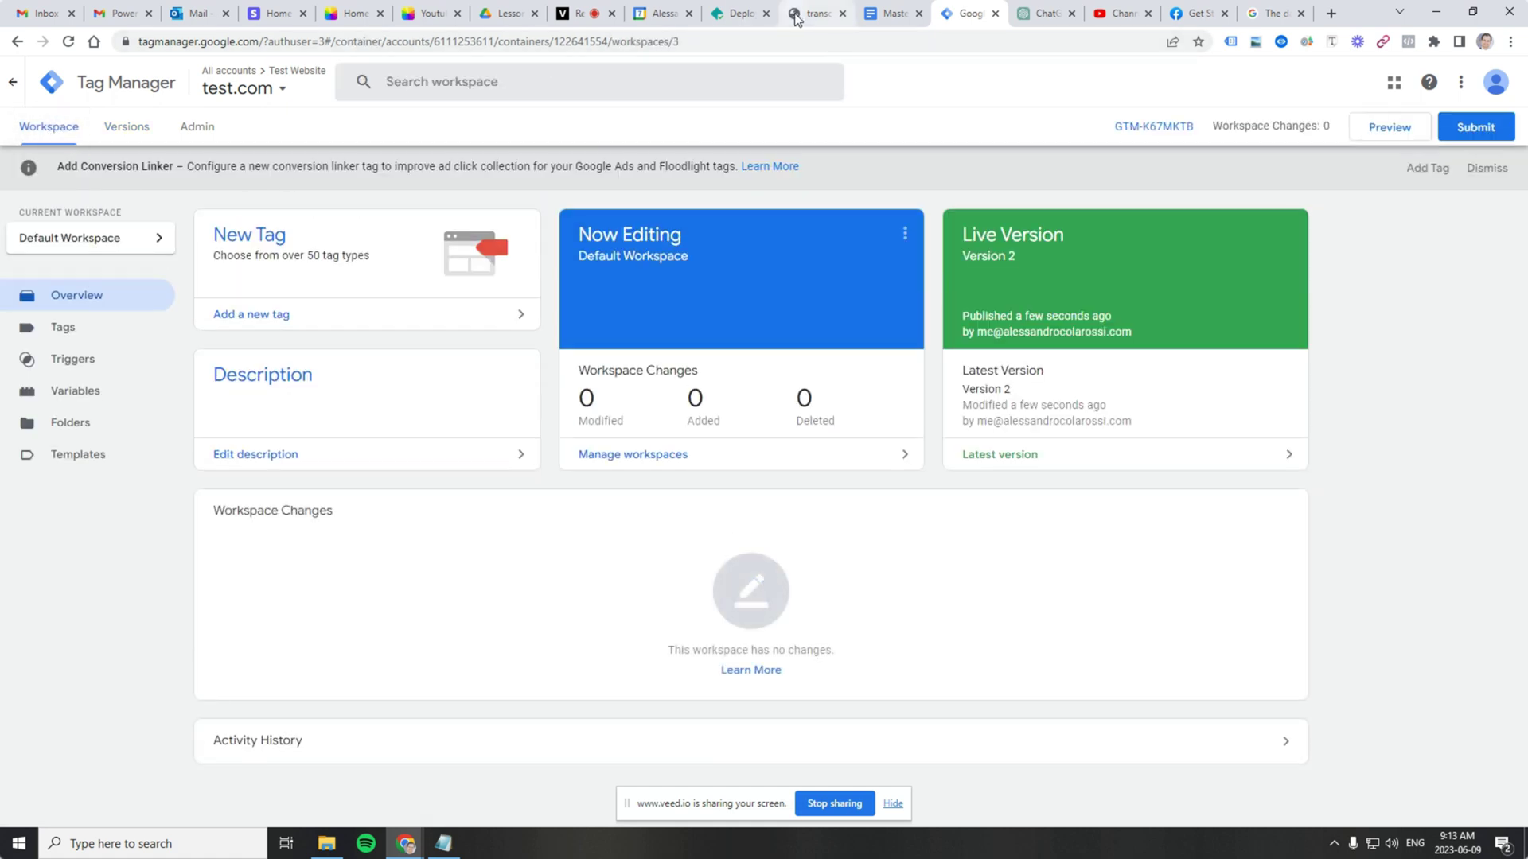
Step: Reload the thank-you page and confirm Tag Assistant shows Google Ads Conversion Tracking firing
{"action": "left_click", "coordinate": [808, 21]}
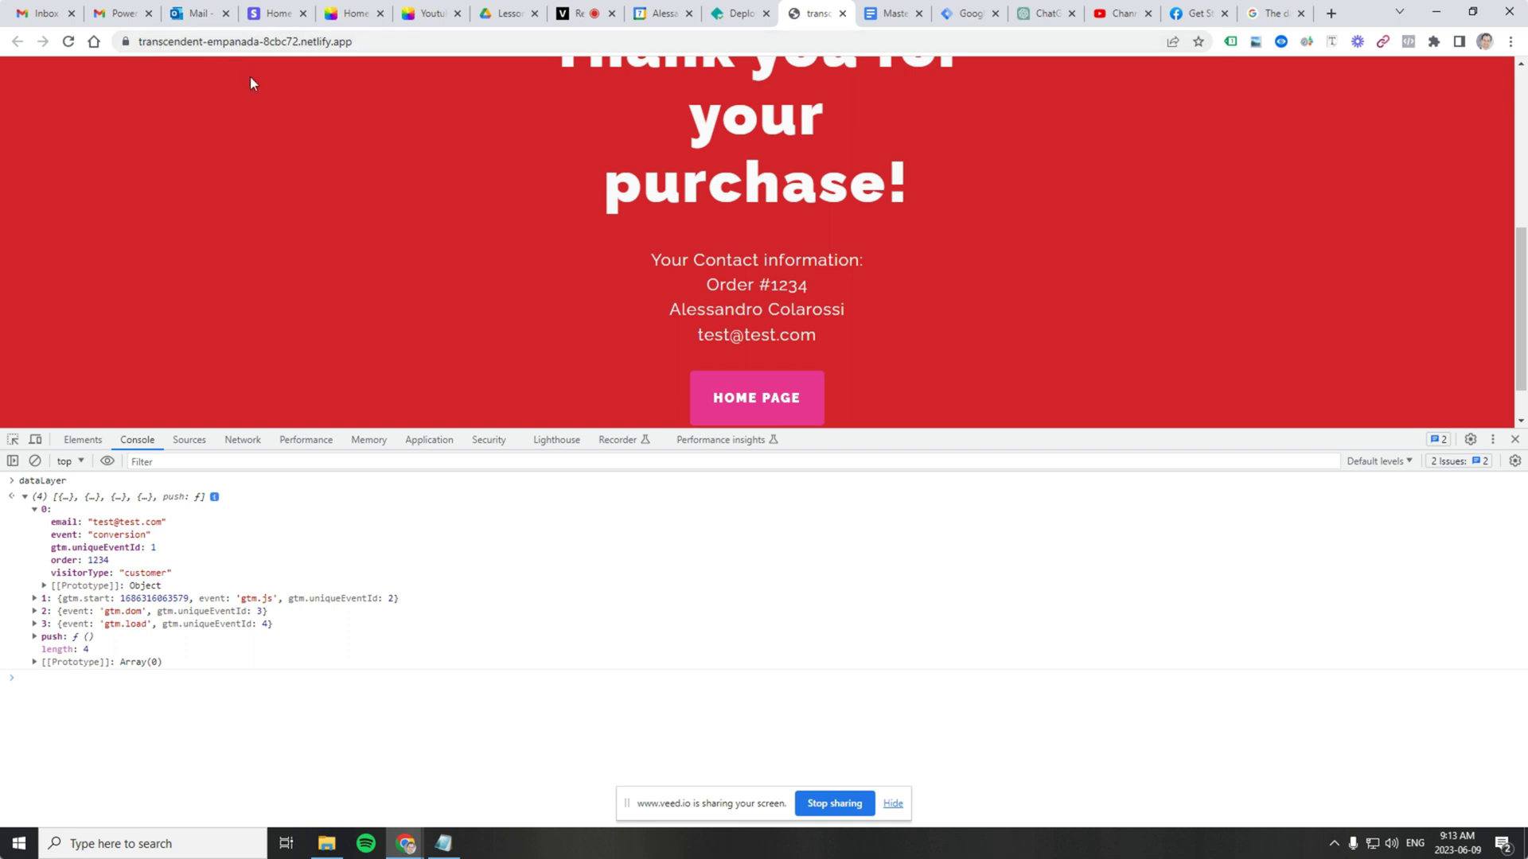
{"action": "key", "text": "F5"}
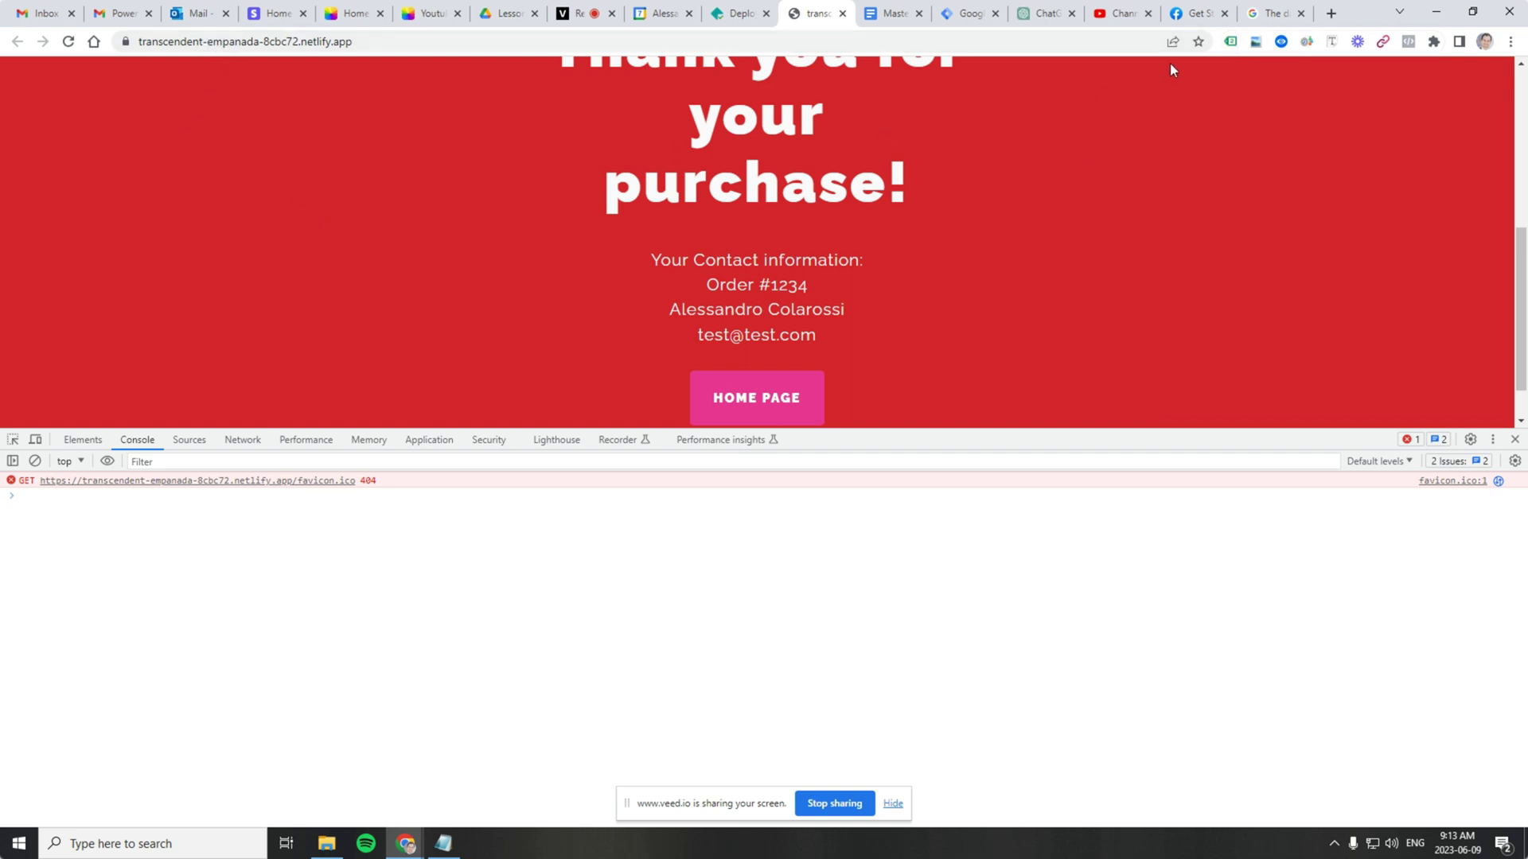
{"action": "left_click", "coordinate": [1230, 41]}
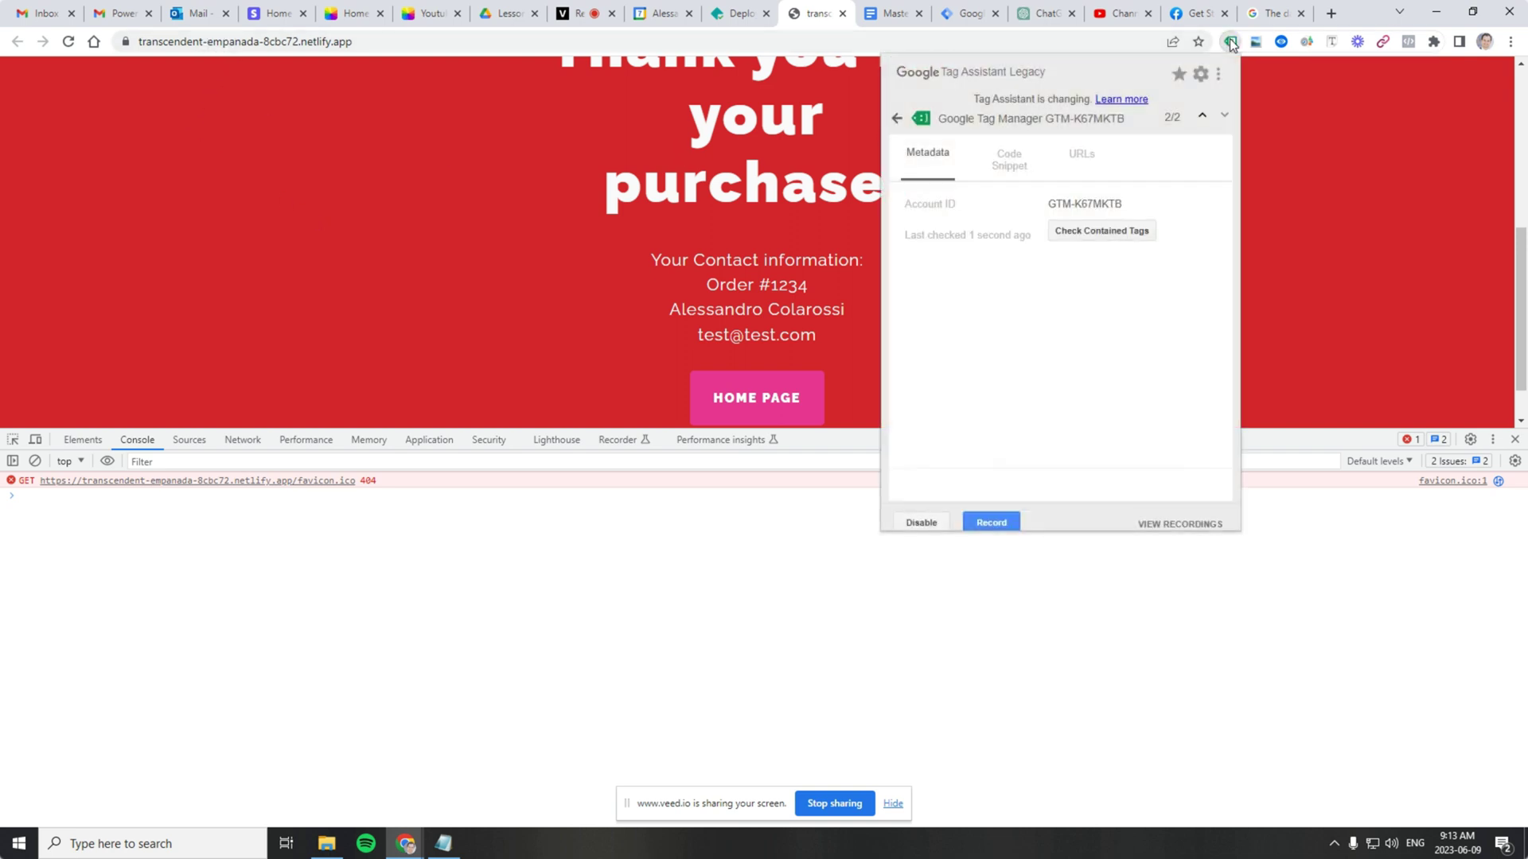
{"action": "left_click", "coordinate": [899, 120]}
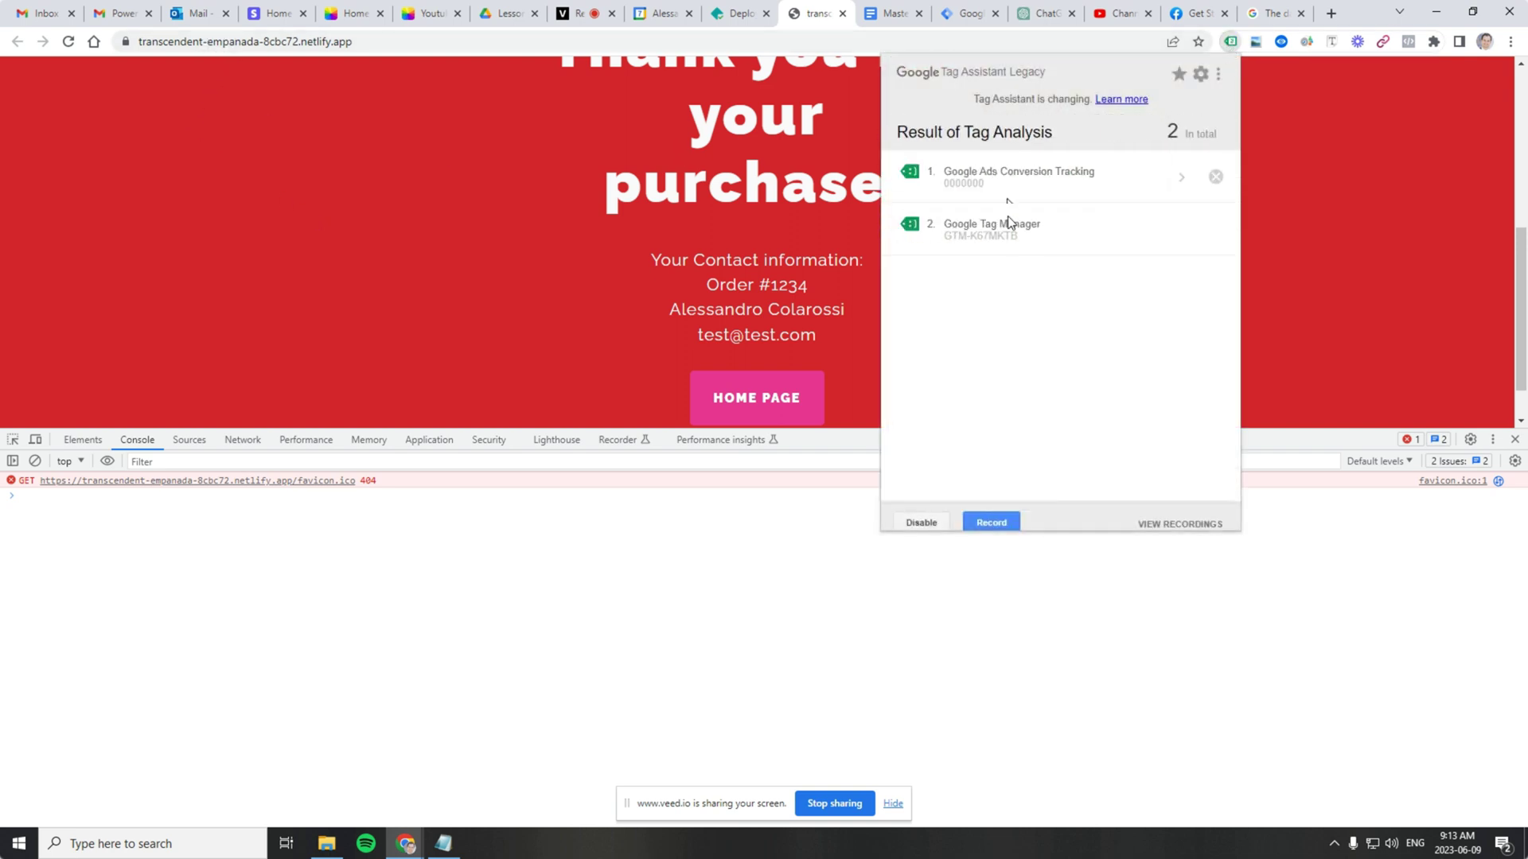
{"action": "left_click", "coordinate": [1063, 184]}
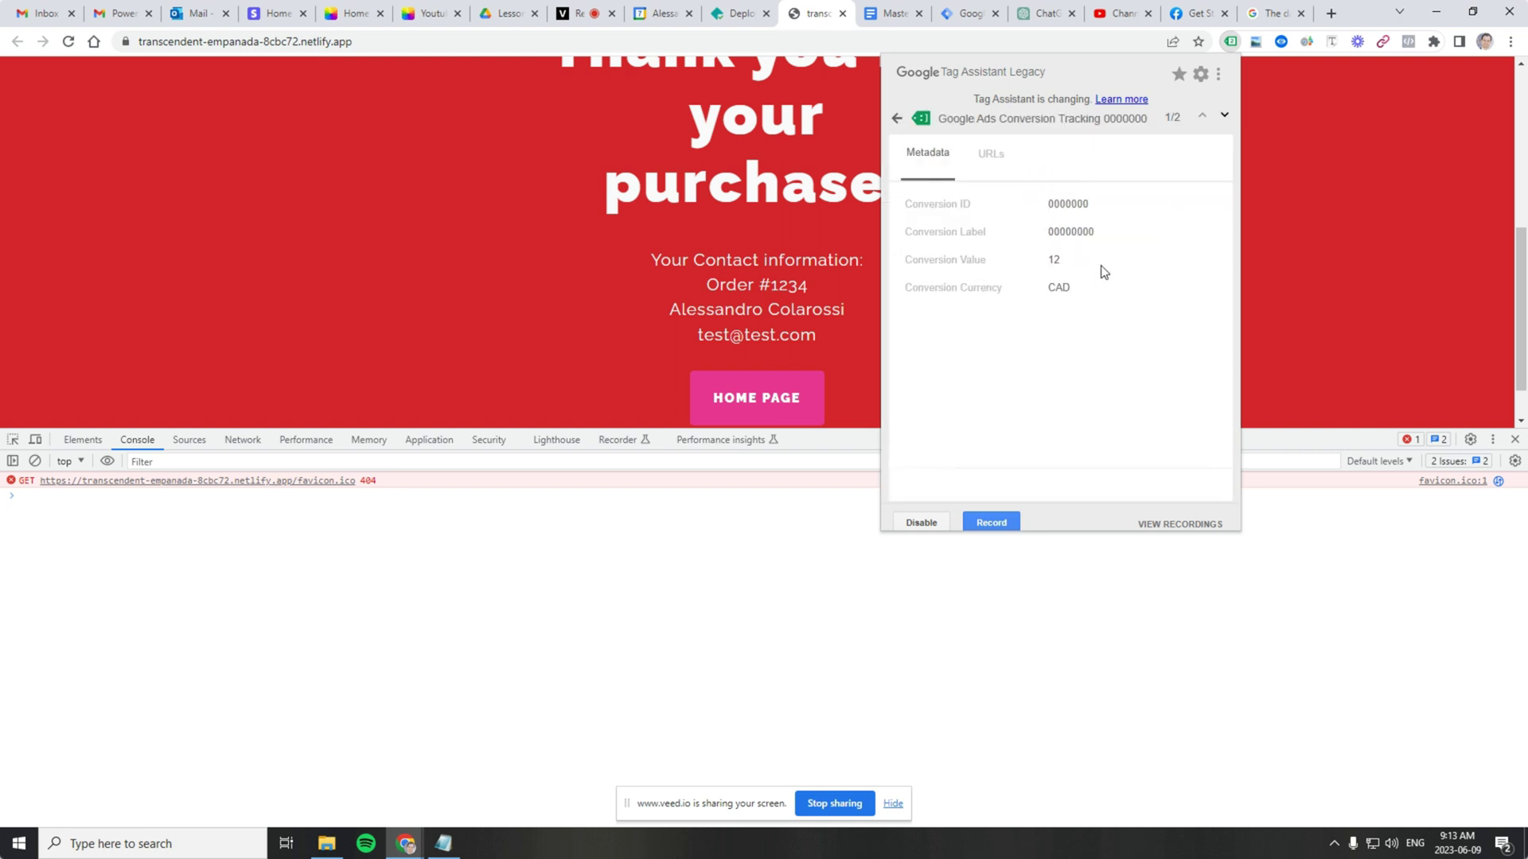
{"action": "left_click", "coordinate": [1313, 213]}
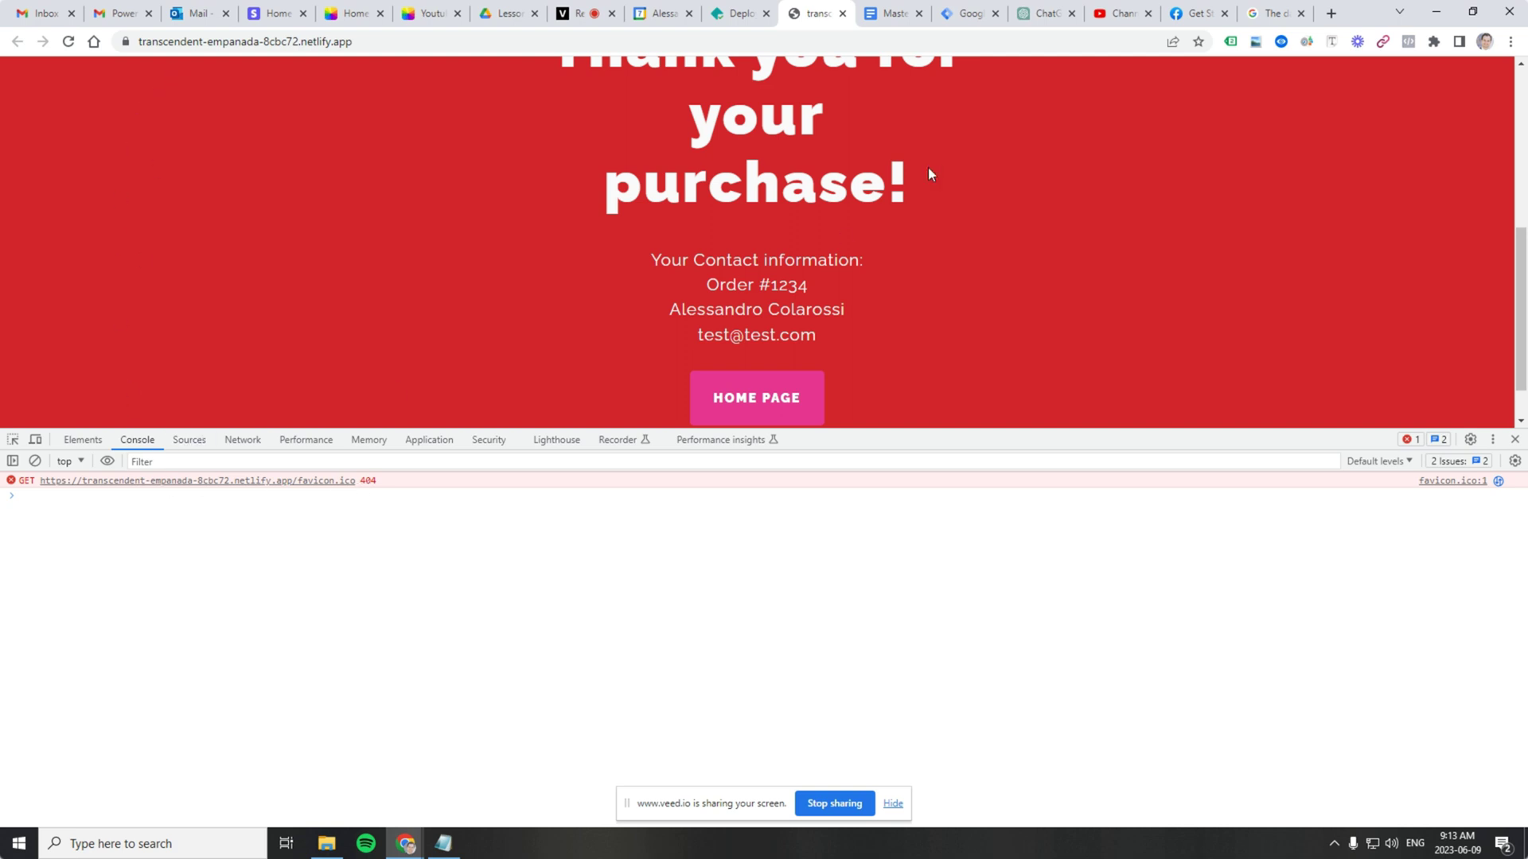
Step: Copy the Conversion Label 00000000 from the Google Ads tag details
{"action": "left_click", "coordinate": [1230, 42]}
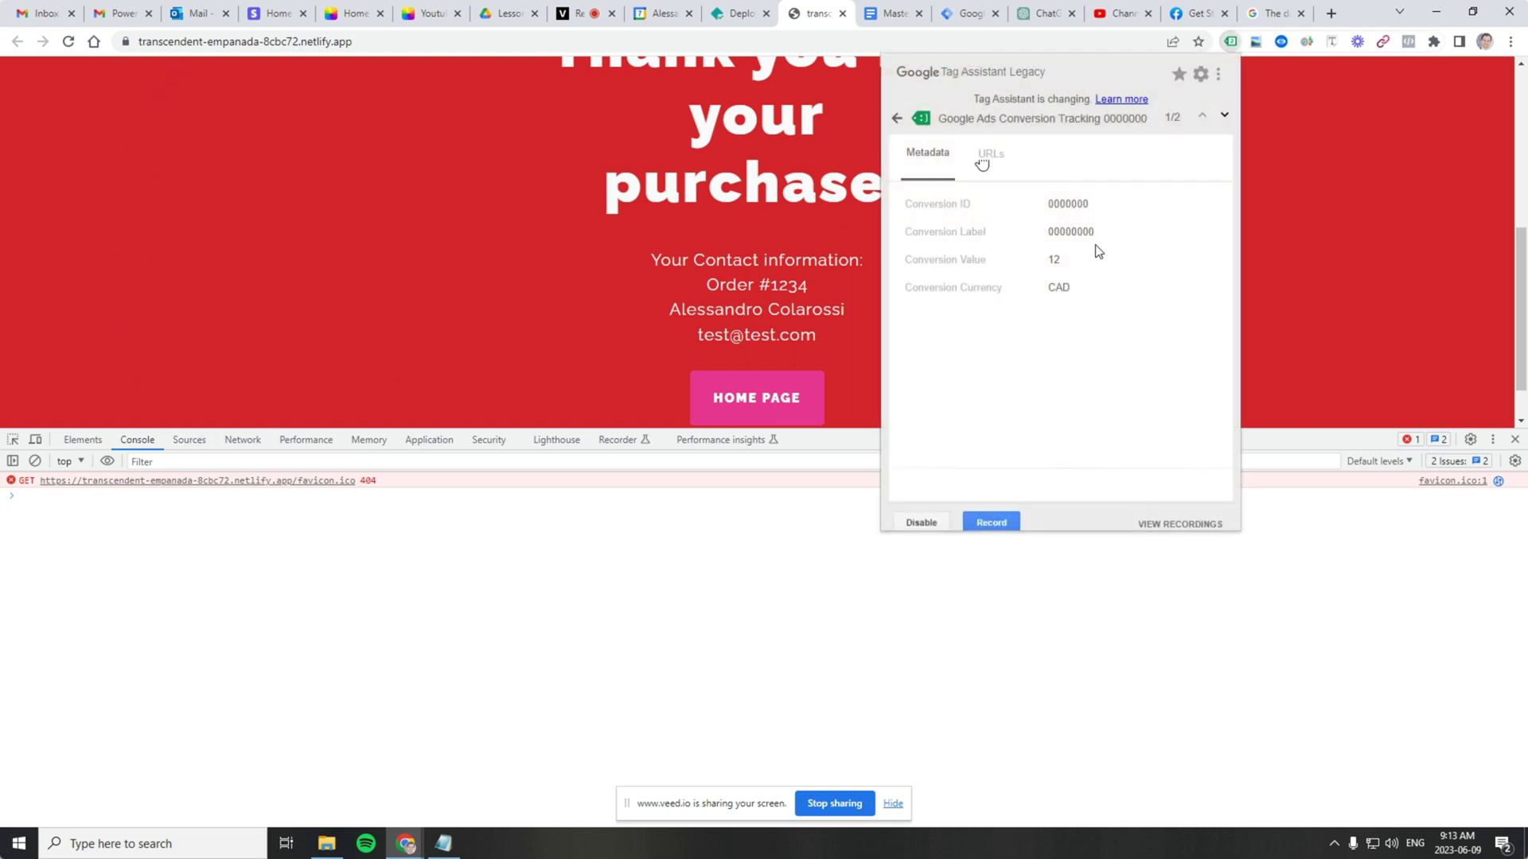
{"action": "double_click", "coordinate": [1076, 231]}
{"action": "right_click", "coordinate": [1077, 232]}
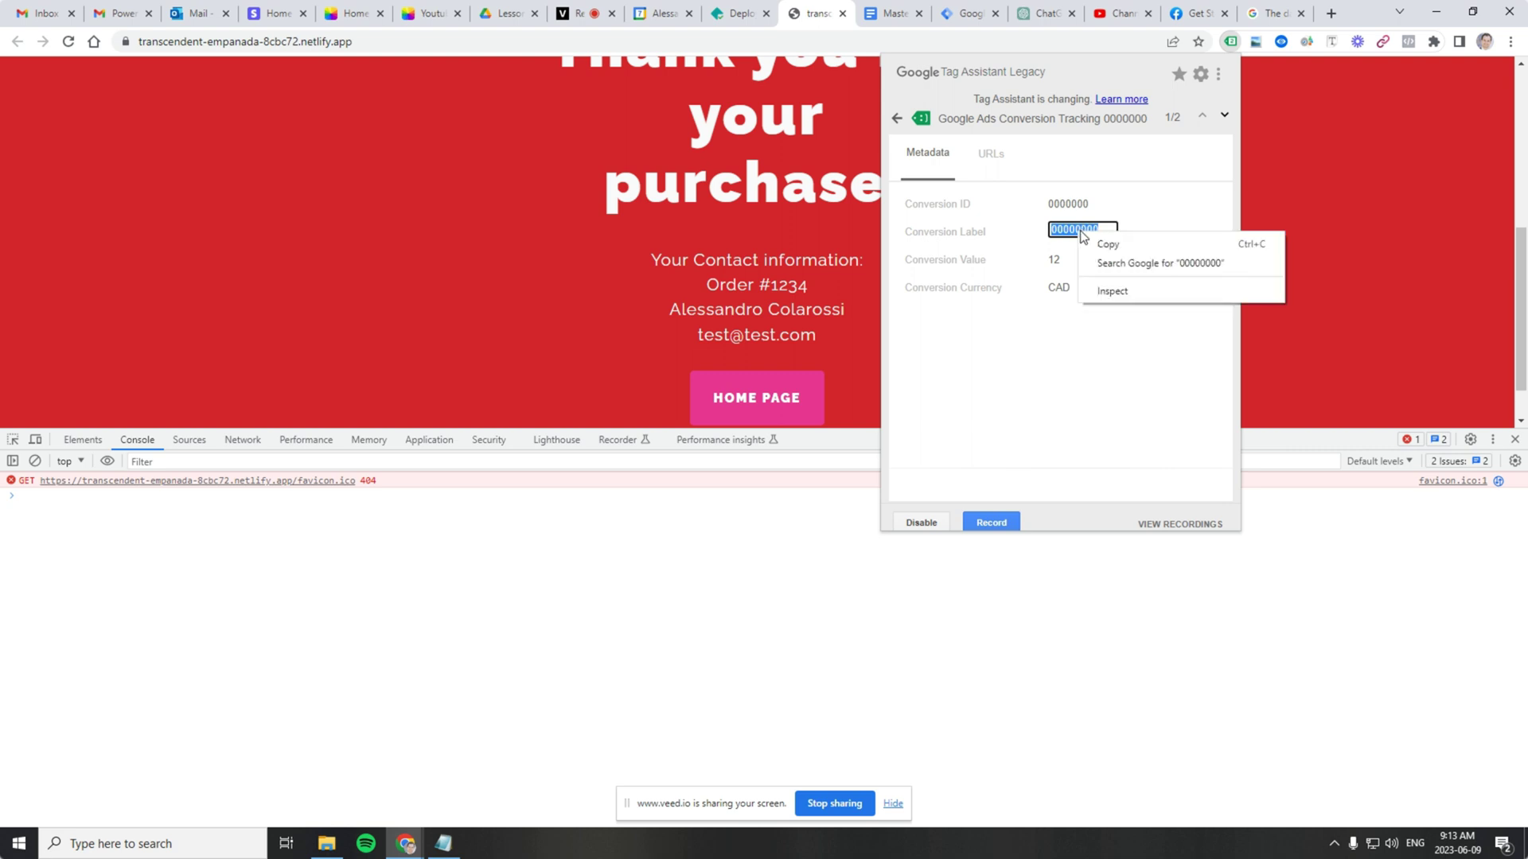
{"action": "left_click", "coordinate": [1110, 246]}
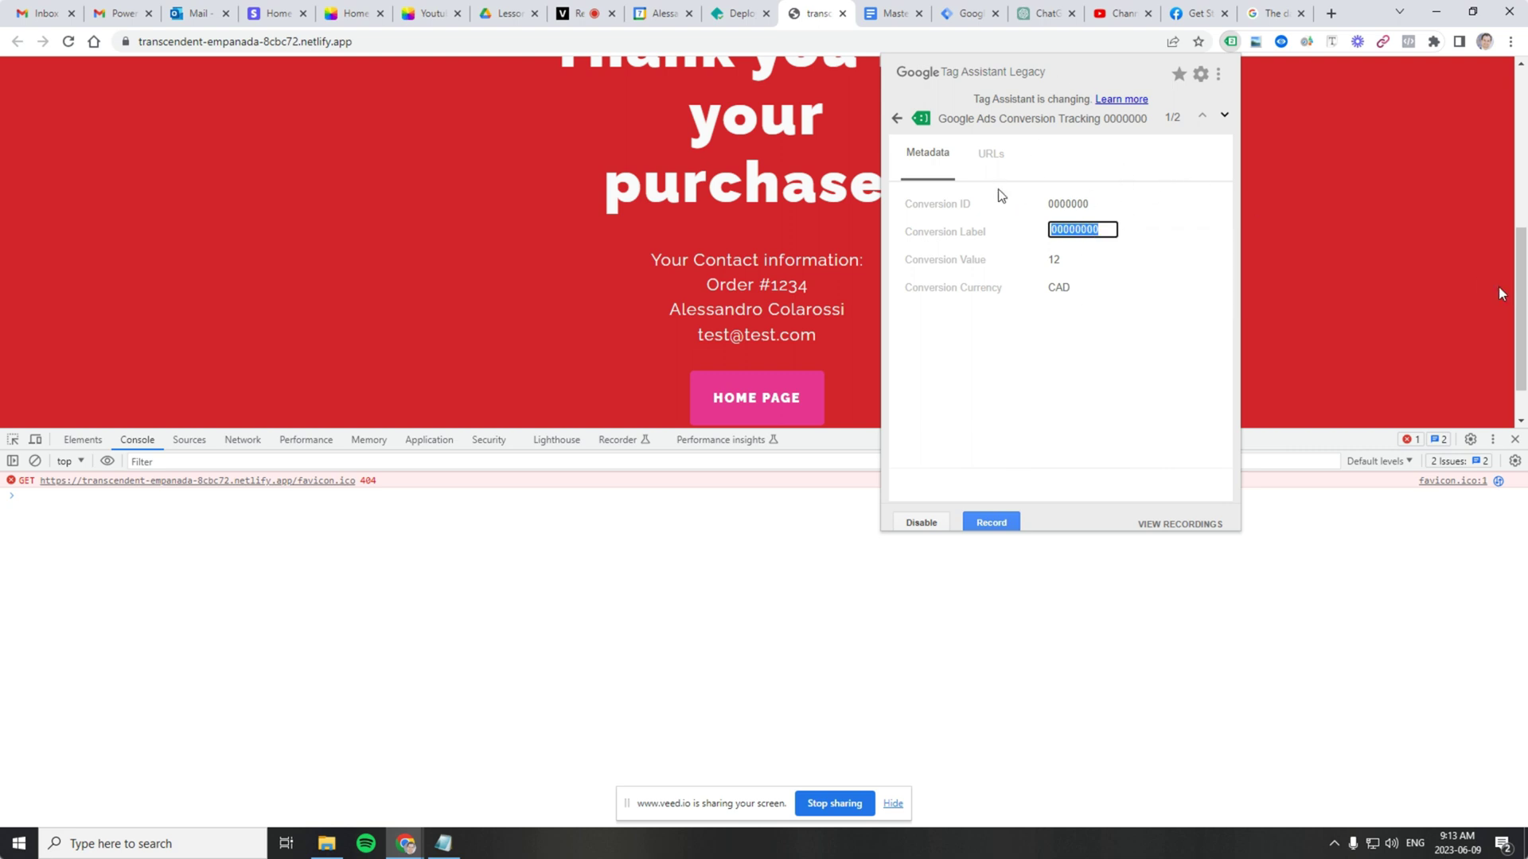
Step: Filter the DevTools Network requests by the conversion label 00000000
{"action": "left_click", "coordinate": [1447, 283]}
{"action": "left_click", "coordinate": [243, 440]}
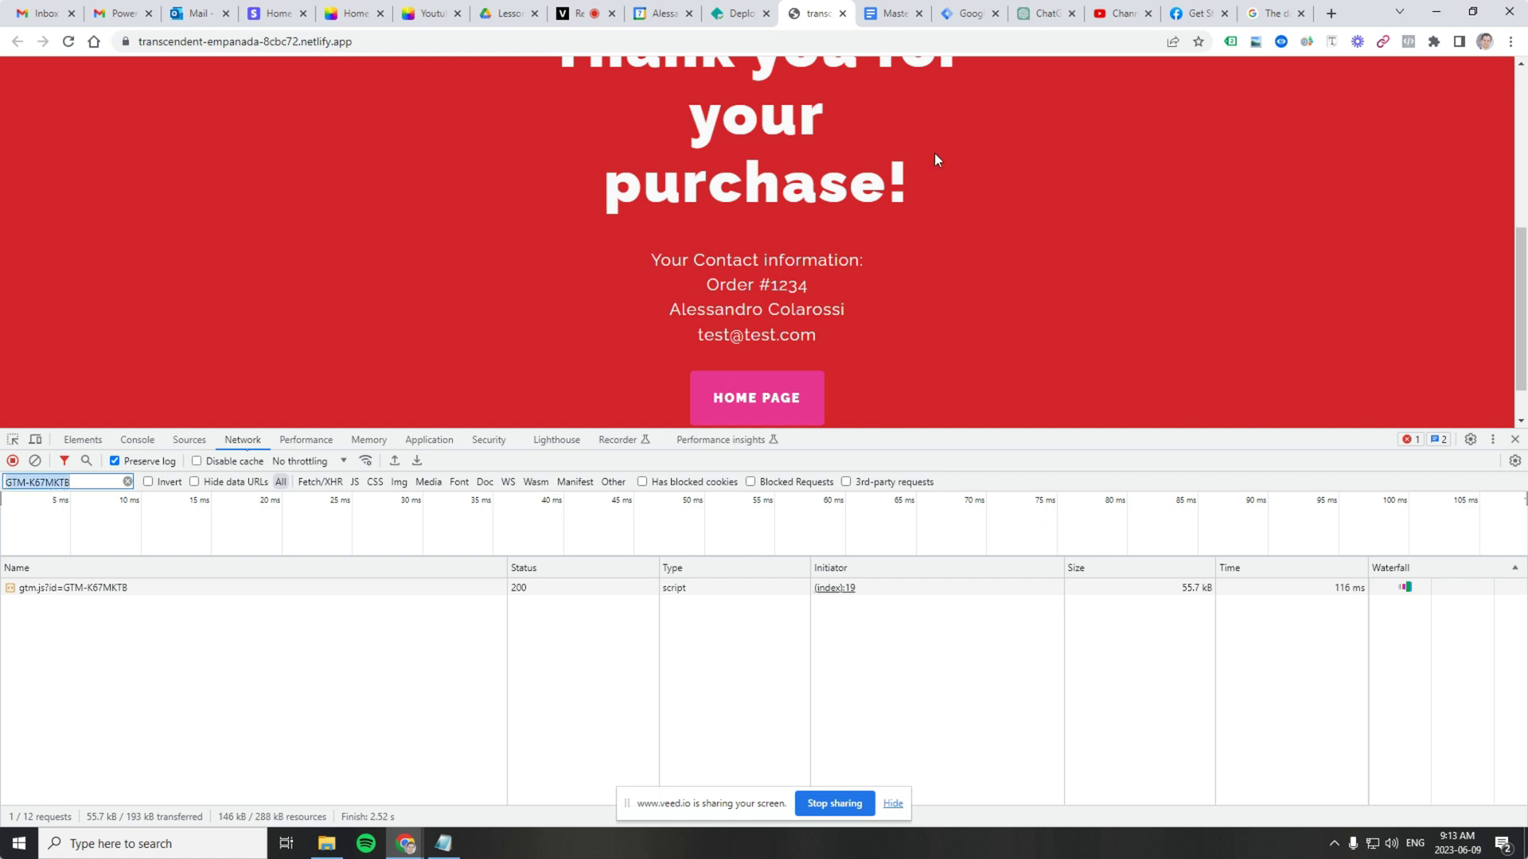
{"action": "left_click", "coordinate": [1230, 42]}
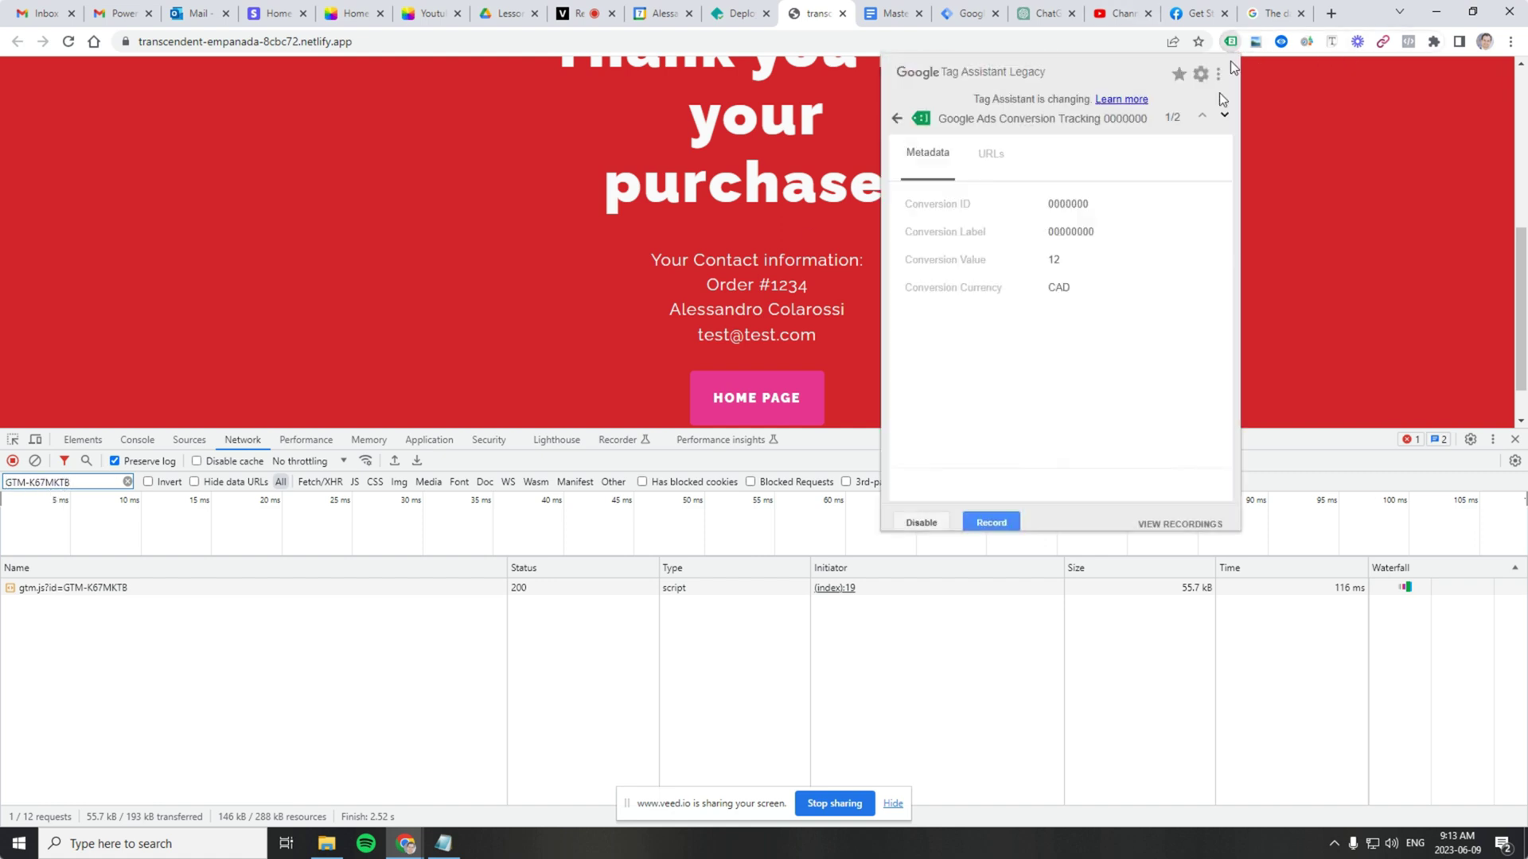
{"action": "double_click", "coordinate": [1071, 231]}
{"action": "right_click", "coordinate": [1076, 229]}
{"action": "left_click", "coordinate": [1130, 241]}
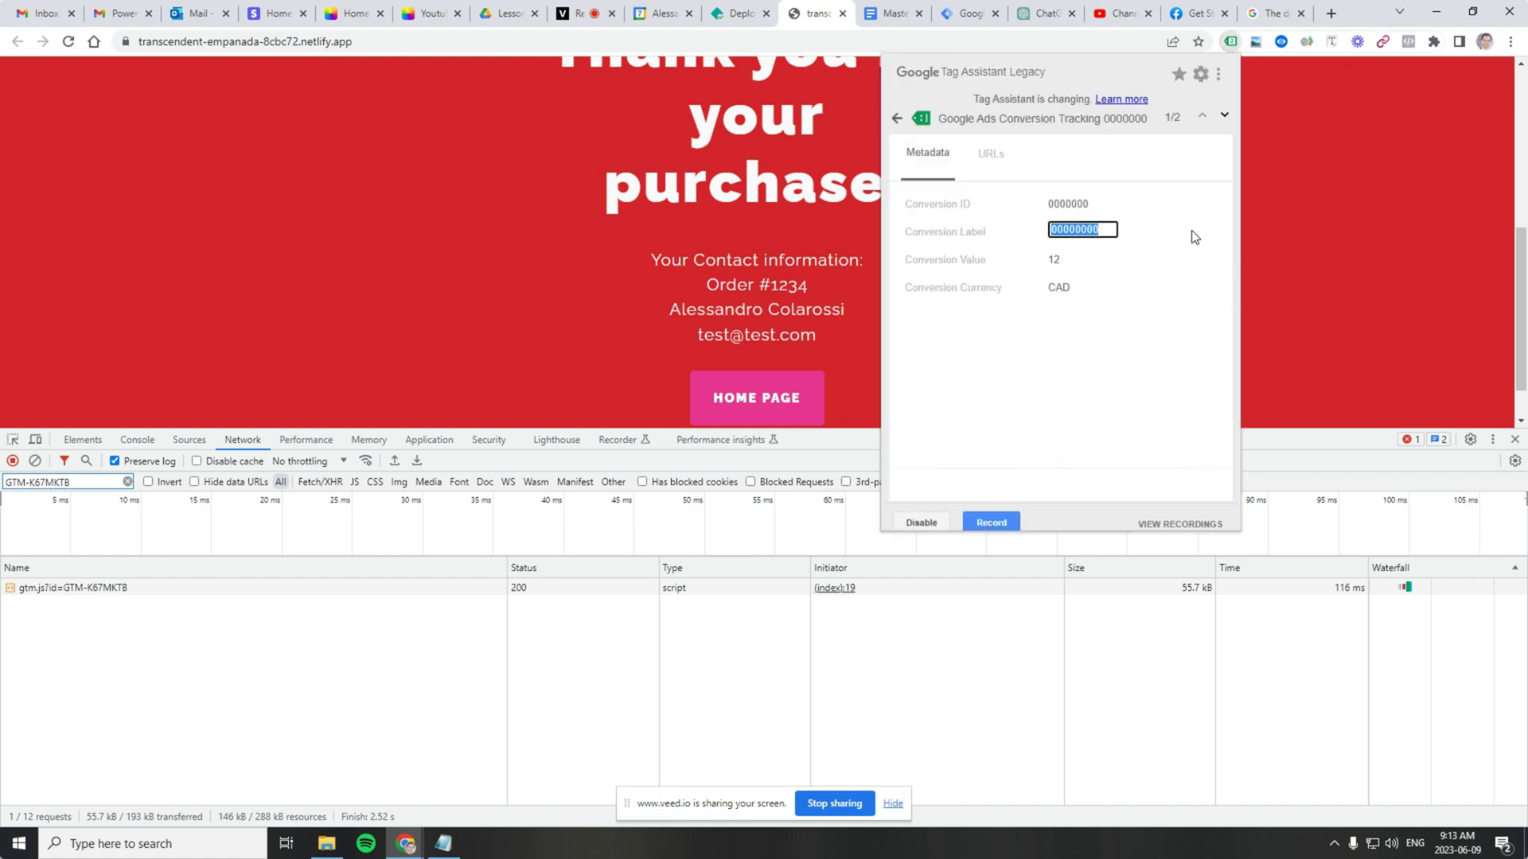
{"action": "triple_click", "coordinate": [106, 481]}
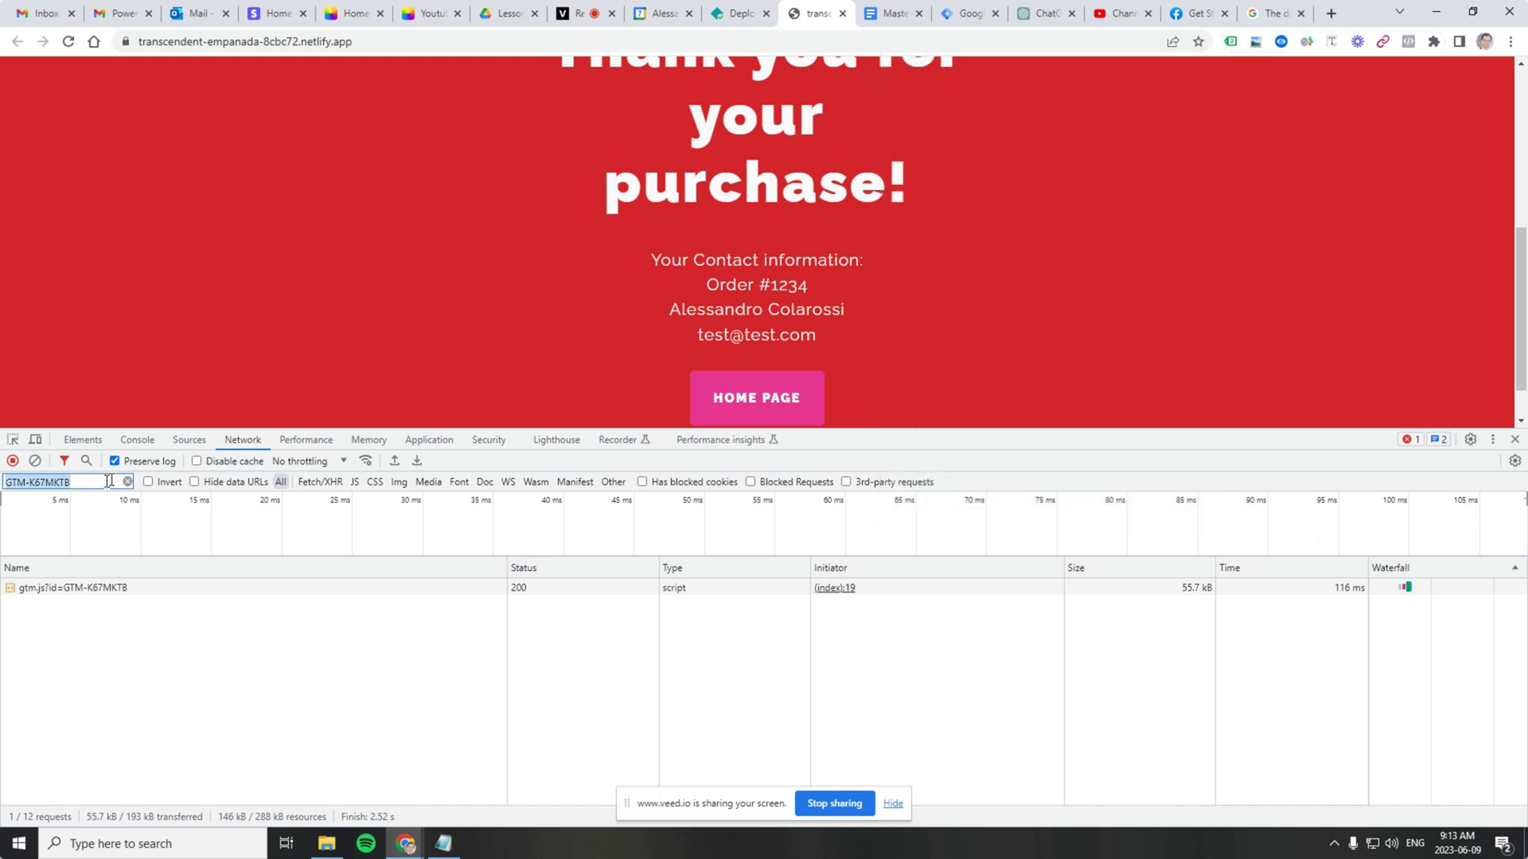
{"action": "key", "text": "ctrl+v"}
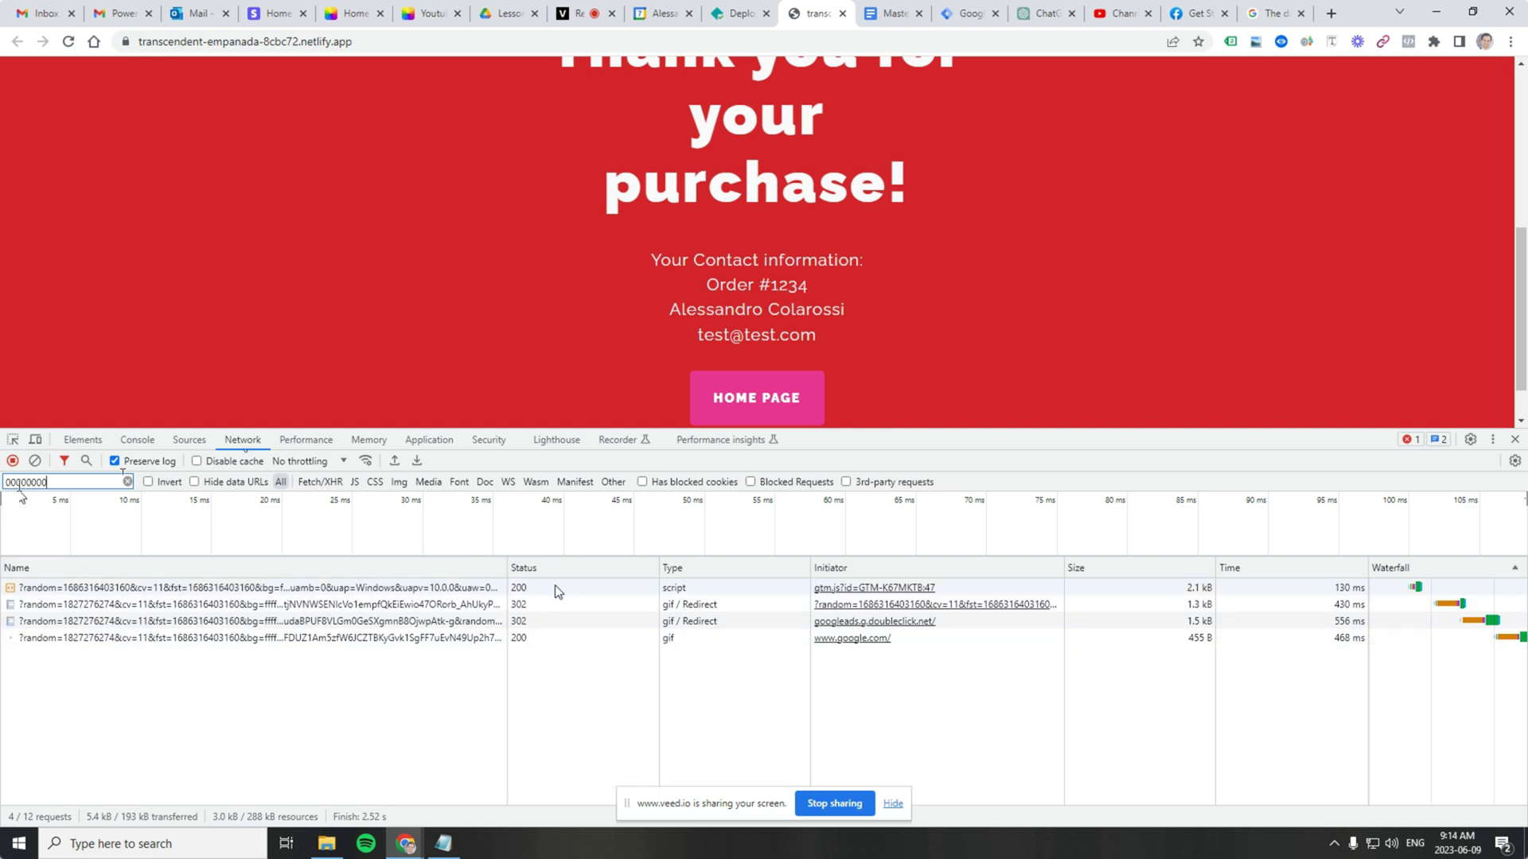
Step: Open the matching googleadservices conversion request and copy its full Request URL
{"action": "left_click", "coordinate": [420, 593]}
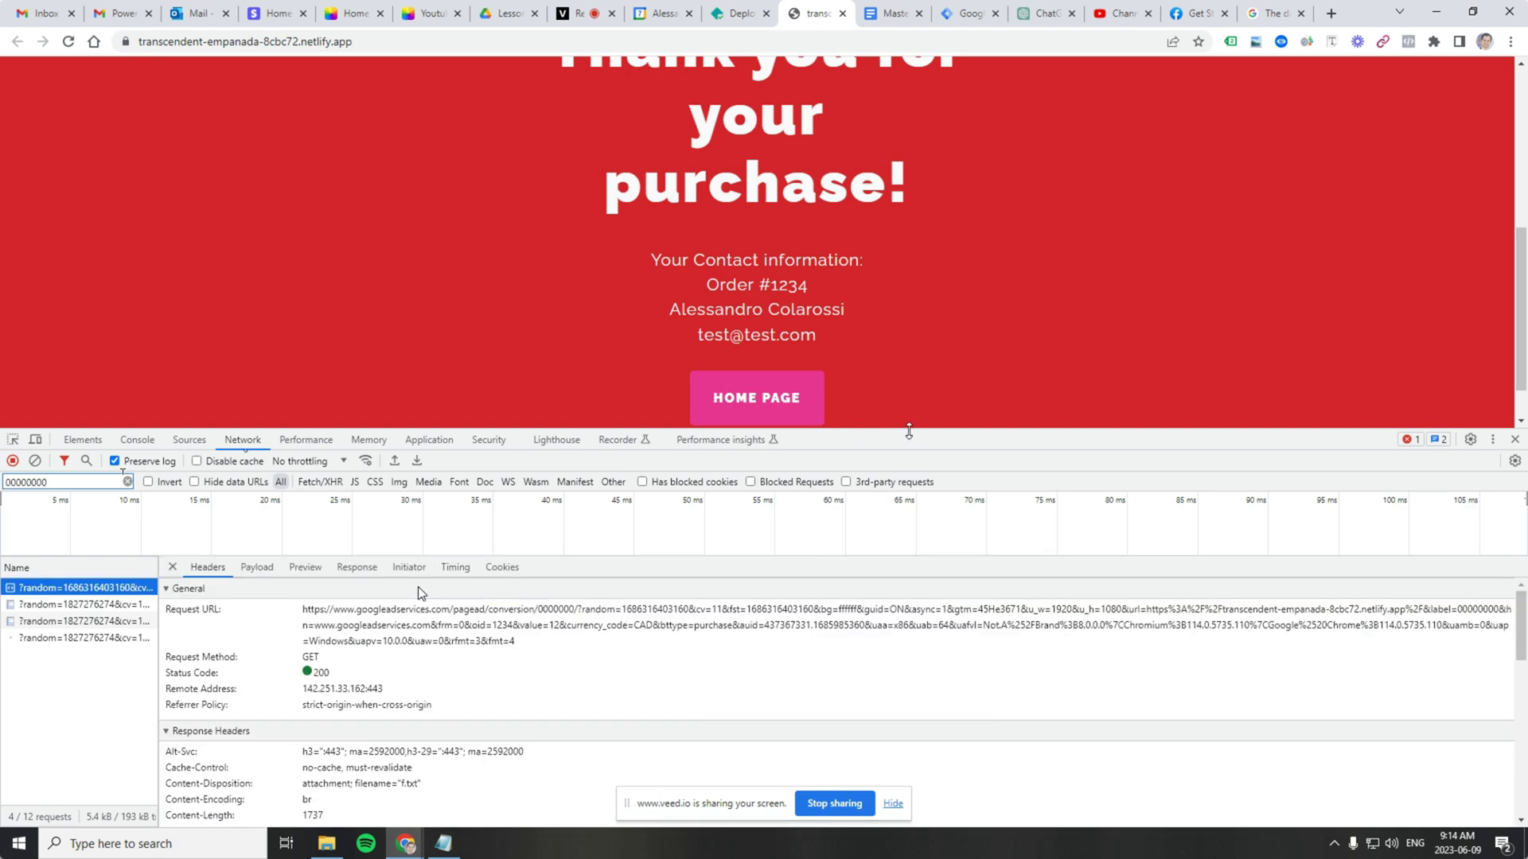
{"action": "left_click_drag", "start_coordinate": [908, 427], "coordinate": [917, 209]}
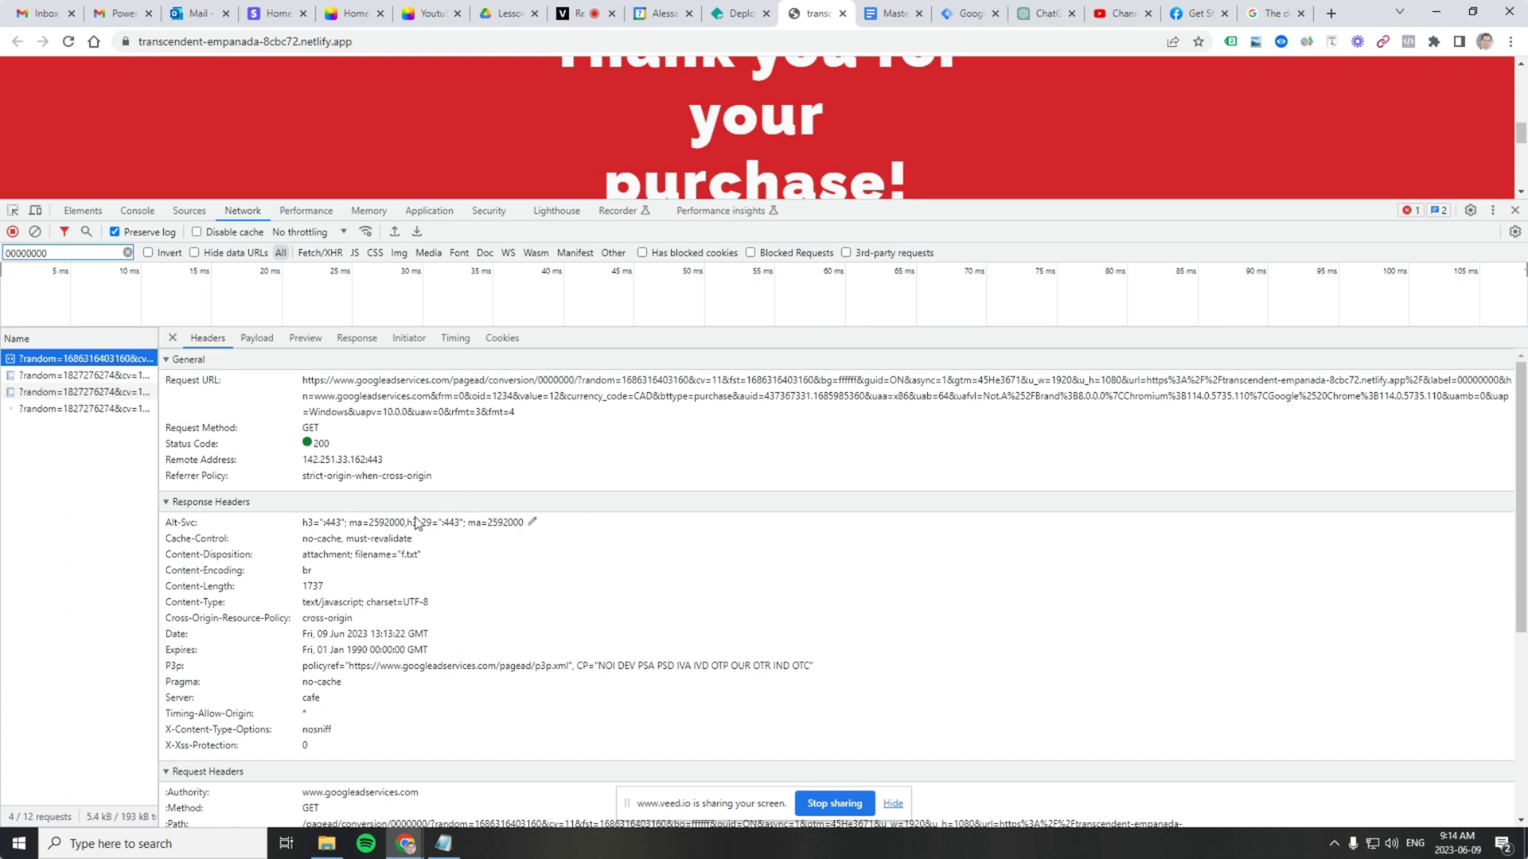
{"action": "scroll", "coordinate": [415, 522], "scroll_direction": "down", "scroll_amount": 4}
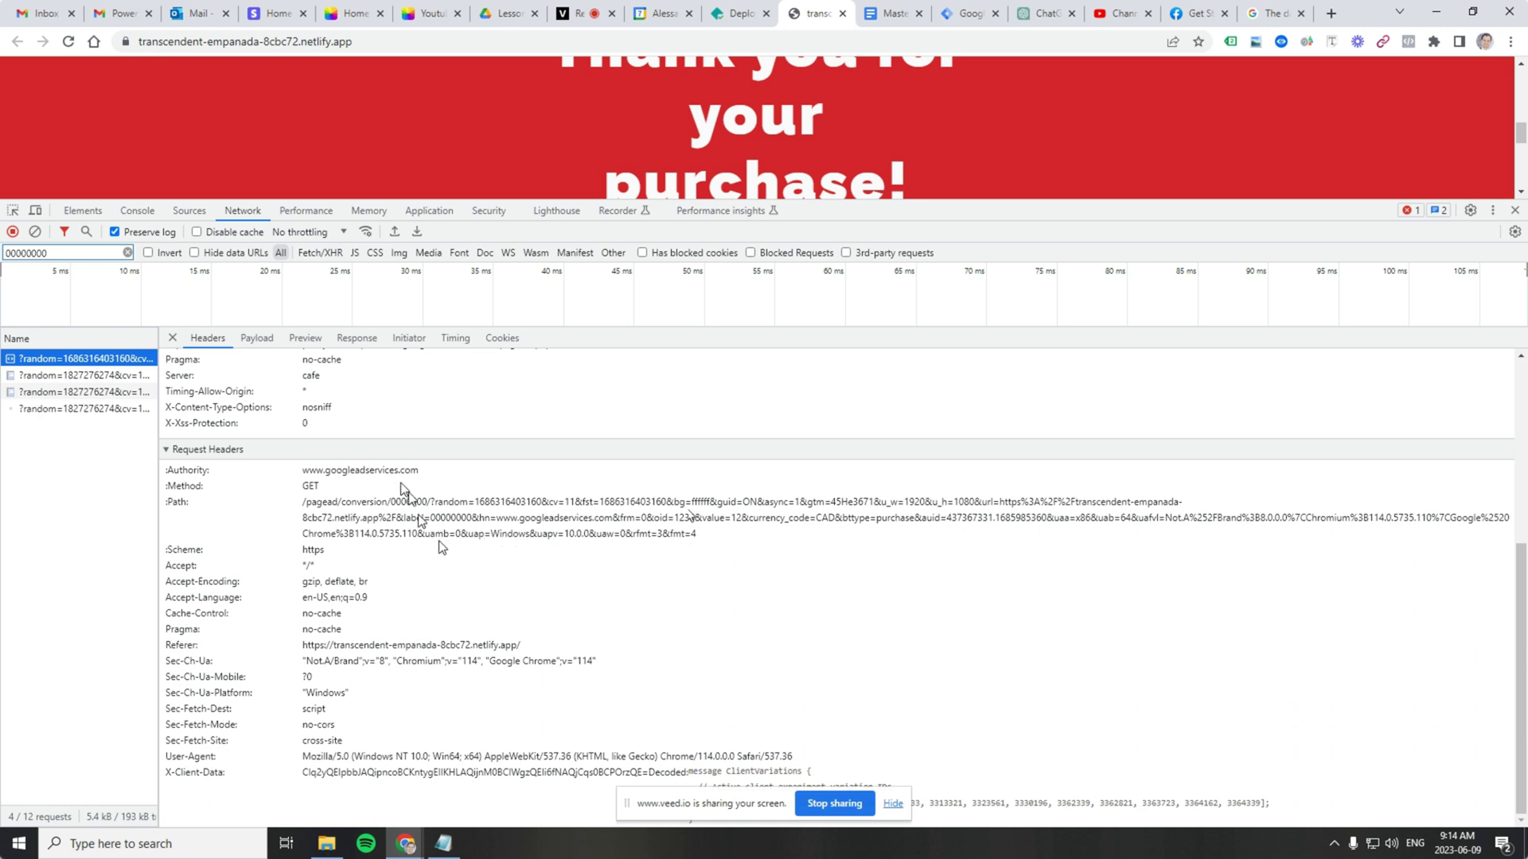
{"action": "scroll", "coordinate": [434, 547], "scroll_direction": "up", "scroll_amount": 4}
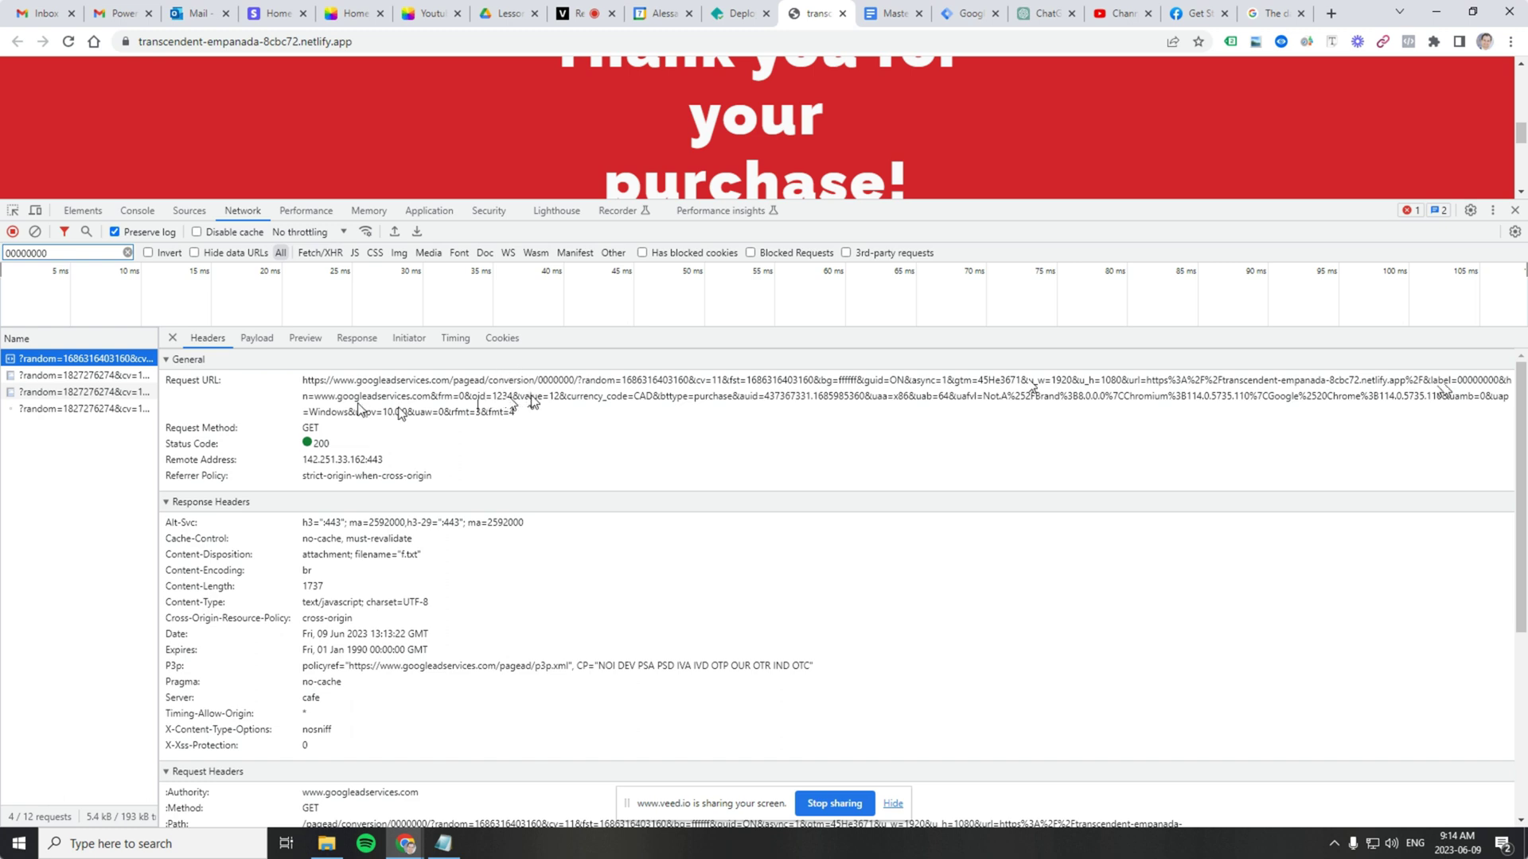
{"action": "left_click_drag", "start_coordinate": [531, 396], "coordinate": [487, 397]}
{"action": "triple_click", "coordinate": [487, 397]}
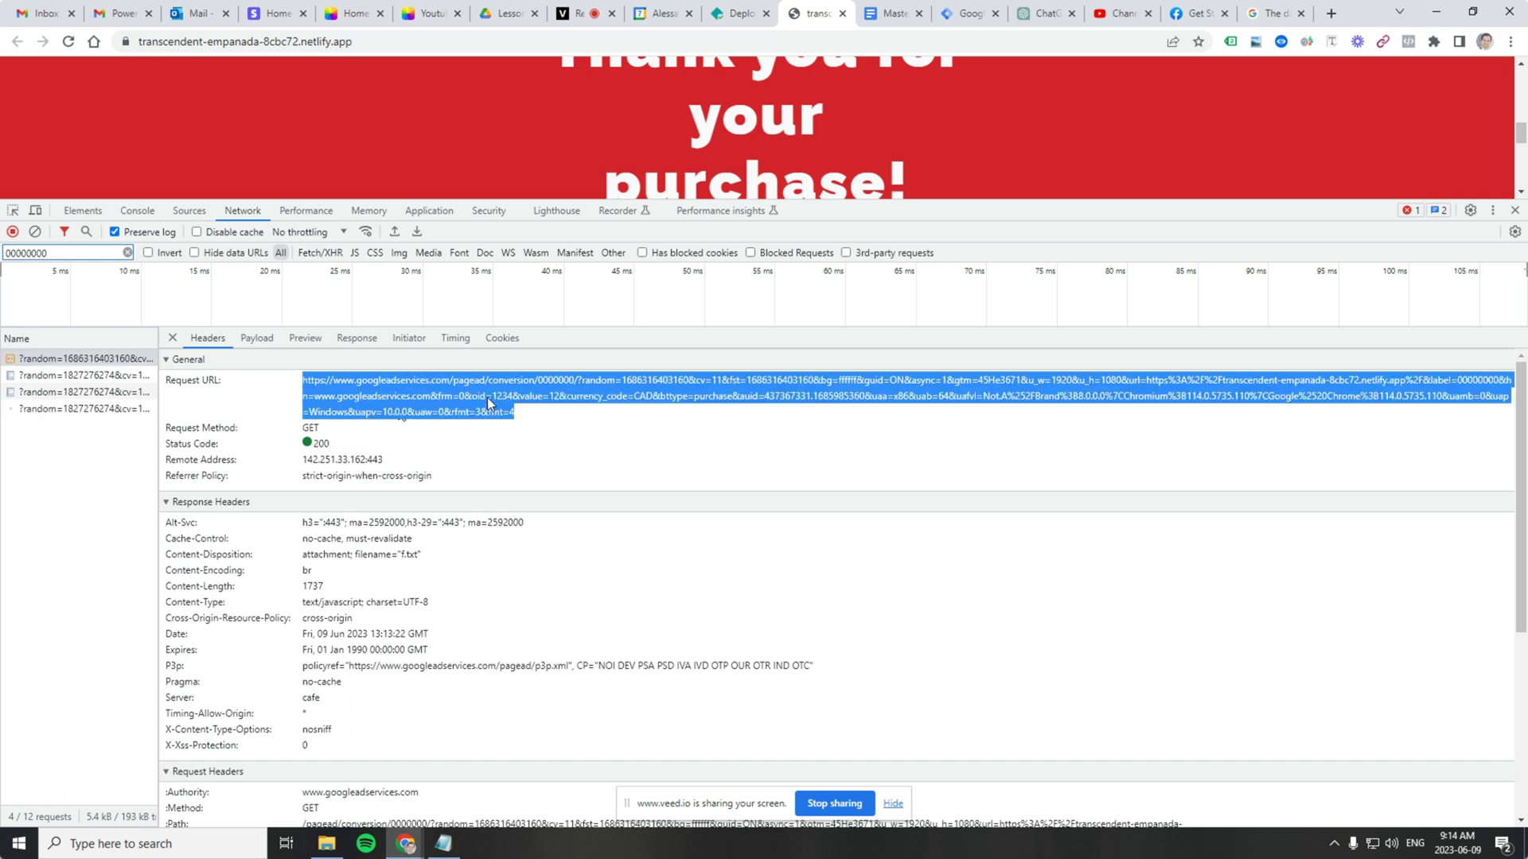
{"action": "right_click", "coordinate": [487, 398]}
{"action": "left_click", "coordinate": [509, 406]}
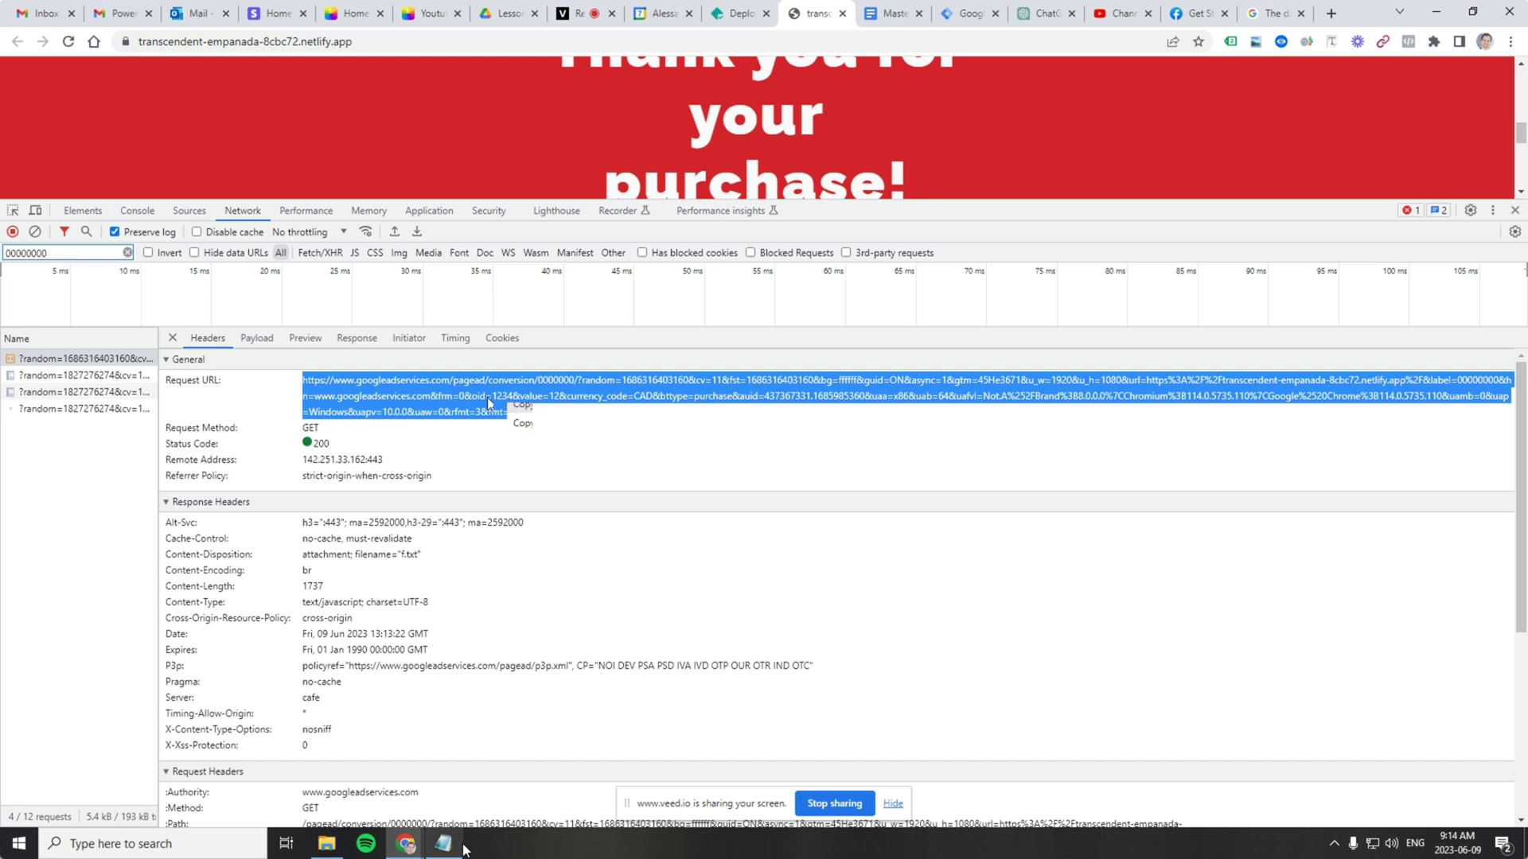
Step: Paste the conversion Request URL into Notepad below the dataLayer script
{"action": "left_click", "coordinate": [443, 843]}
{"action": "left_click", "coordinate": [566, 472]}
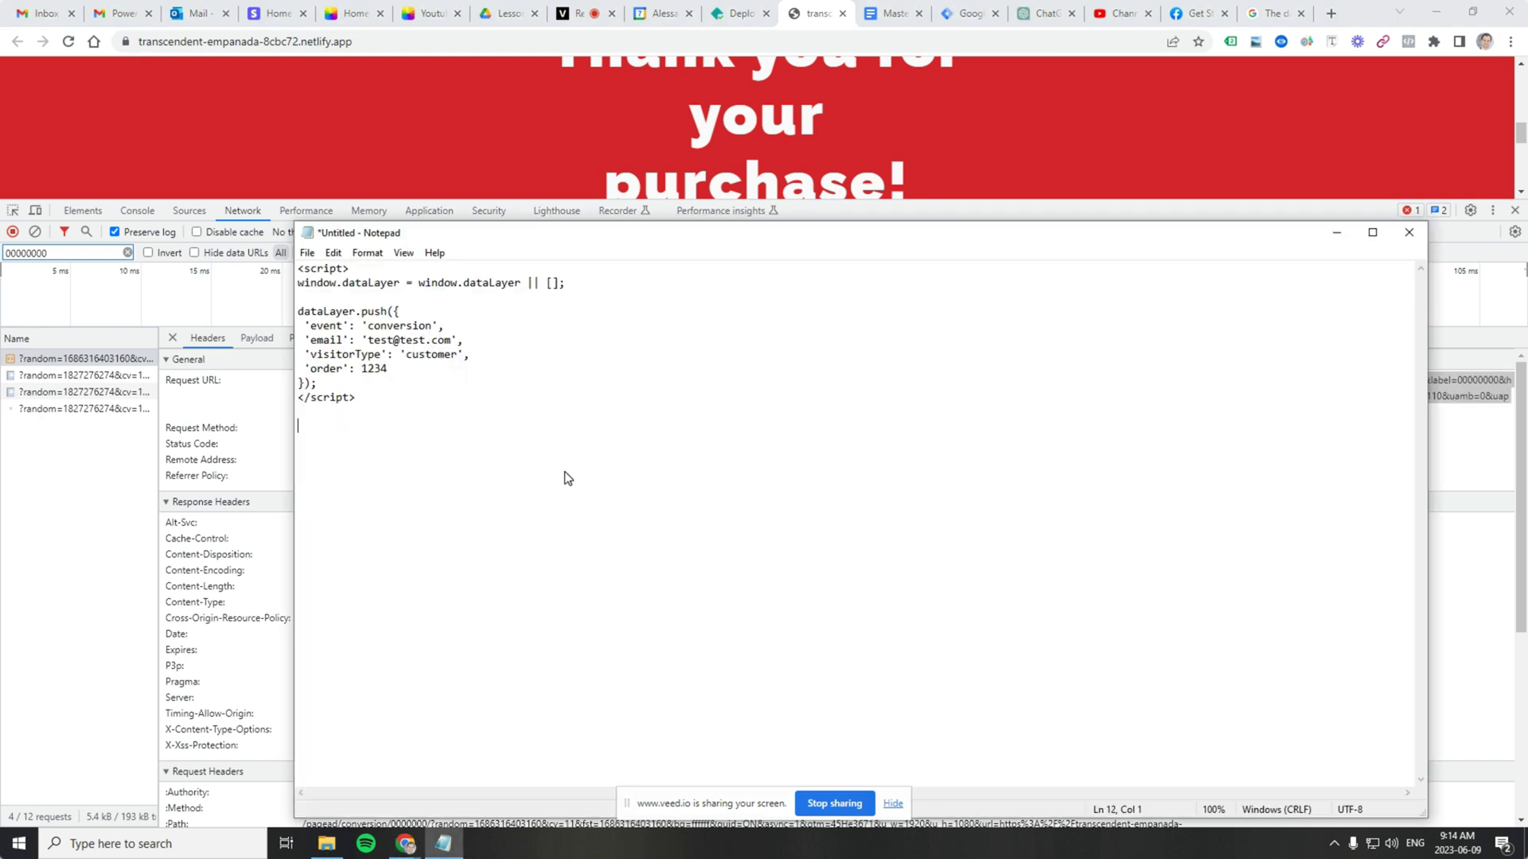
{"action": "key", "text": "ctrl+v"}
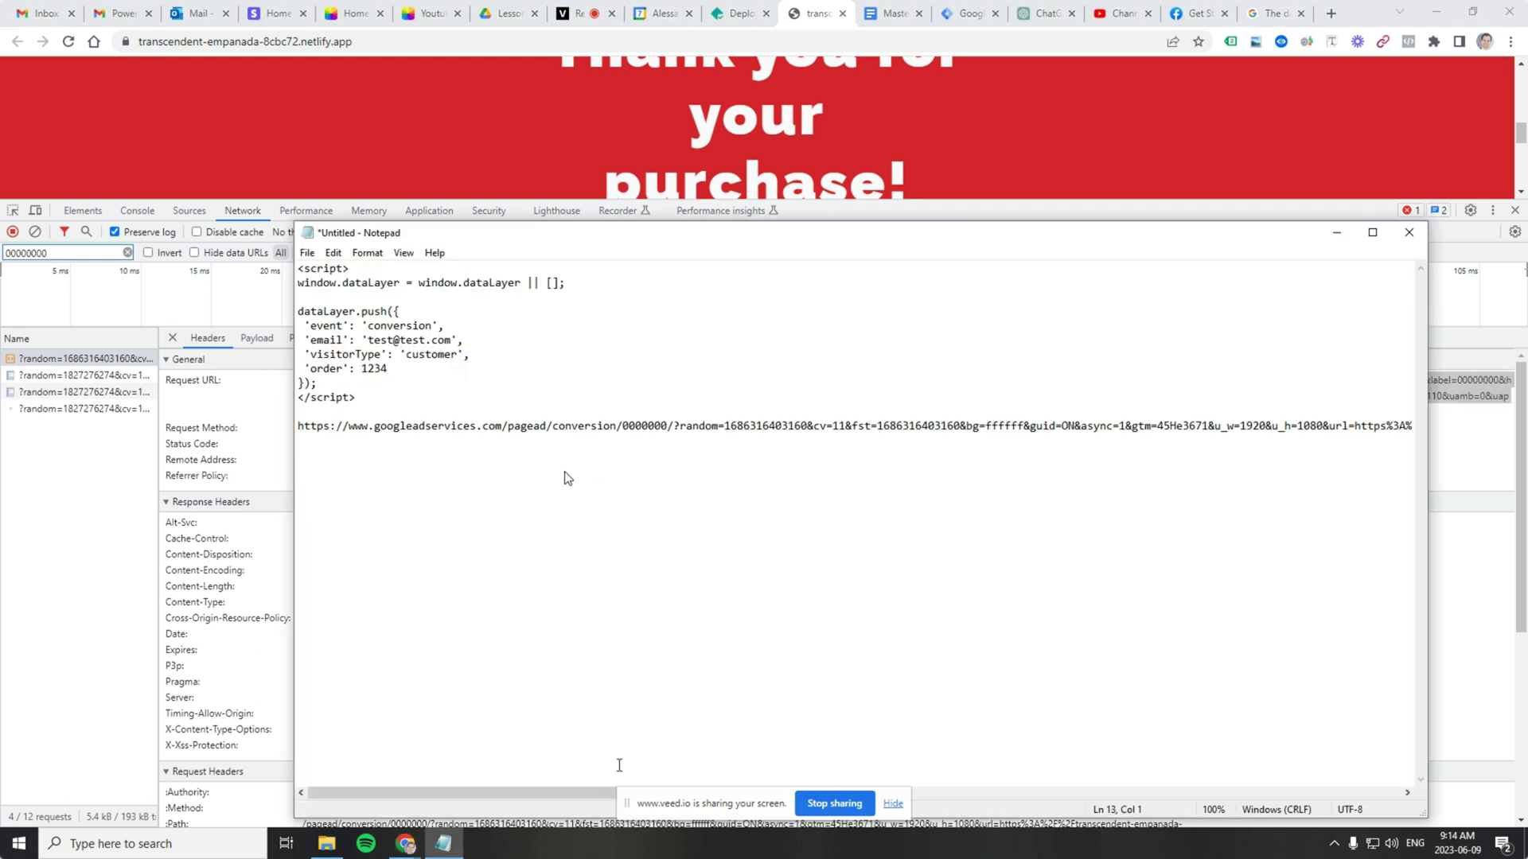
{"action": "left_click_drag", "start_coordinate": [560, 791], "coordinate": [541, 824]}
Step: Find and highlight the oid=1234 parameter in the pasted URL
{"action": "double_click", "coordinate": [596, 425]}
{"action": "left_click", "coordinate": [640, 426]}
{"action": "double_click", "coordinate": [645, 426]}
{"action": "left_click", "coordinate": [648, 426]}
{"action": "left_click_drag", "start_coordinate": [566, 799], "coordinate": [964, 796]}
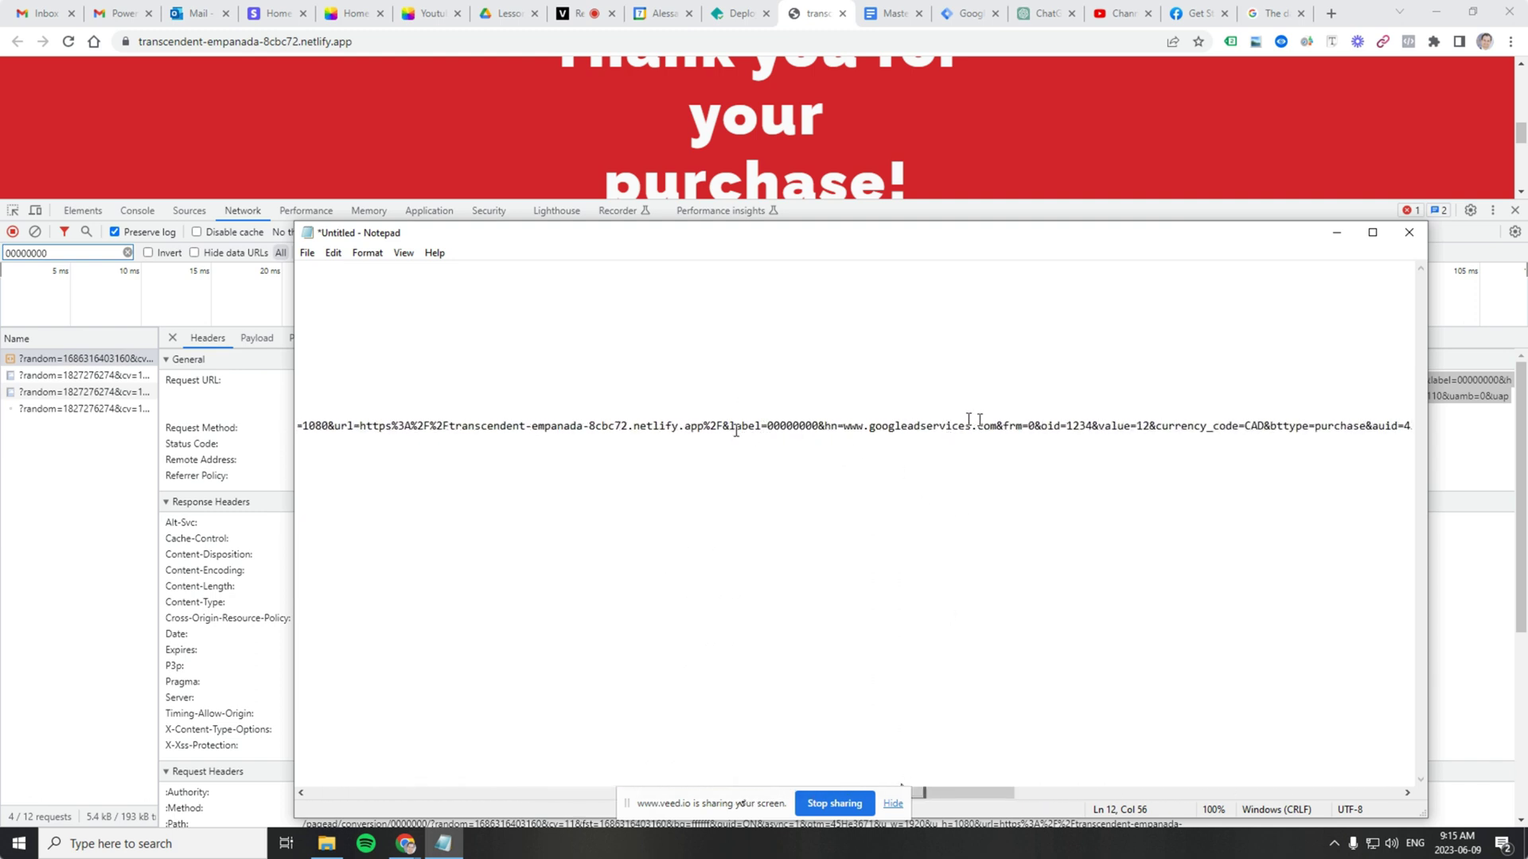
{"action": "left_click_drag", "start_coordinate": [1040, 427], "coordinate": [1093, 423]}
Step: Open the Google Ads Conversion Tracking tag from the Tags list, review it, and close it unchanged
{"action": "left_click", "coordinate": [969, 14]}
{"action": "left_click", "coordinate": [104, 334]}
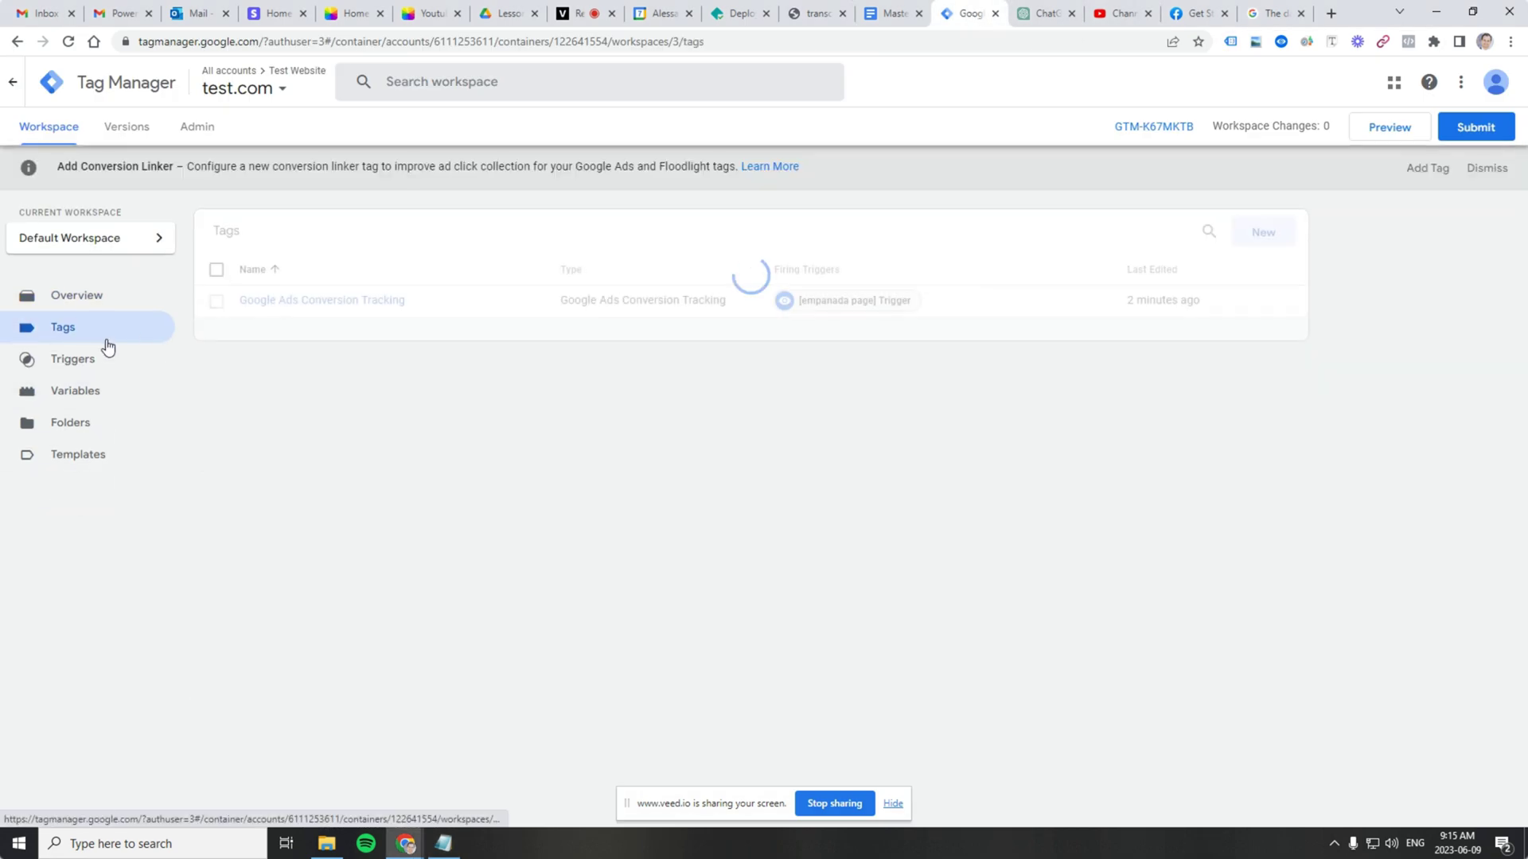
{"action": "left_click", "coordinate": [300, 302]}
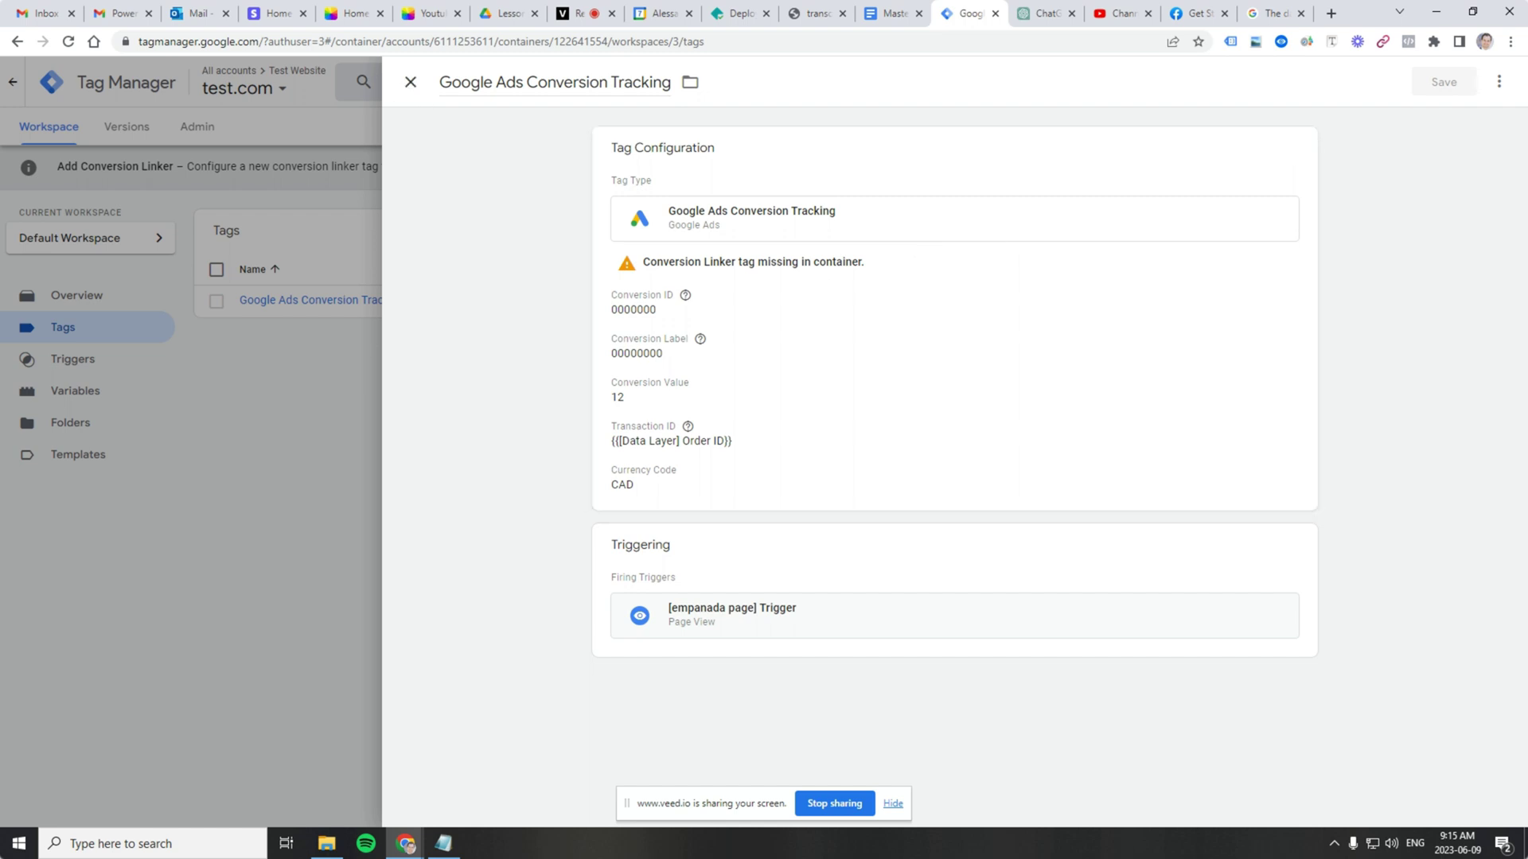
{"action": "left_click", "coordinate": [412, 84]}
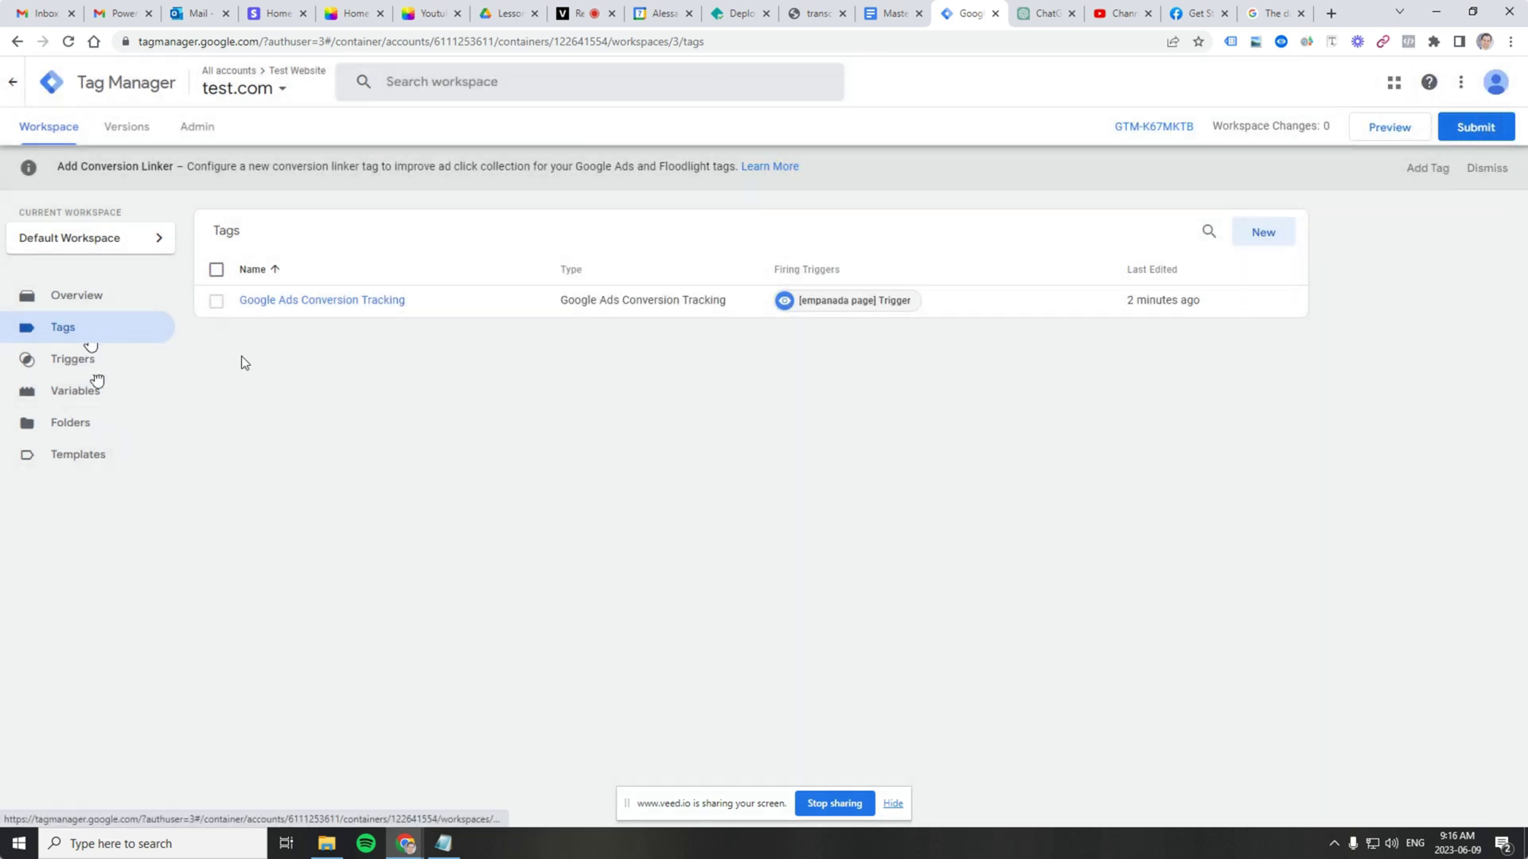
Step: Create a new tag and title it '[empanada page] facebook tag'
{"action": "left_click", "coordinate": [1258, 233]}
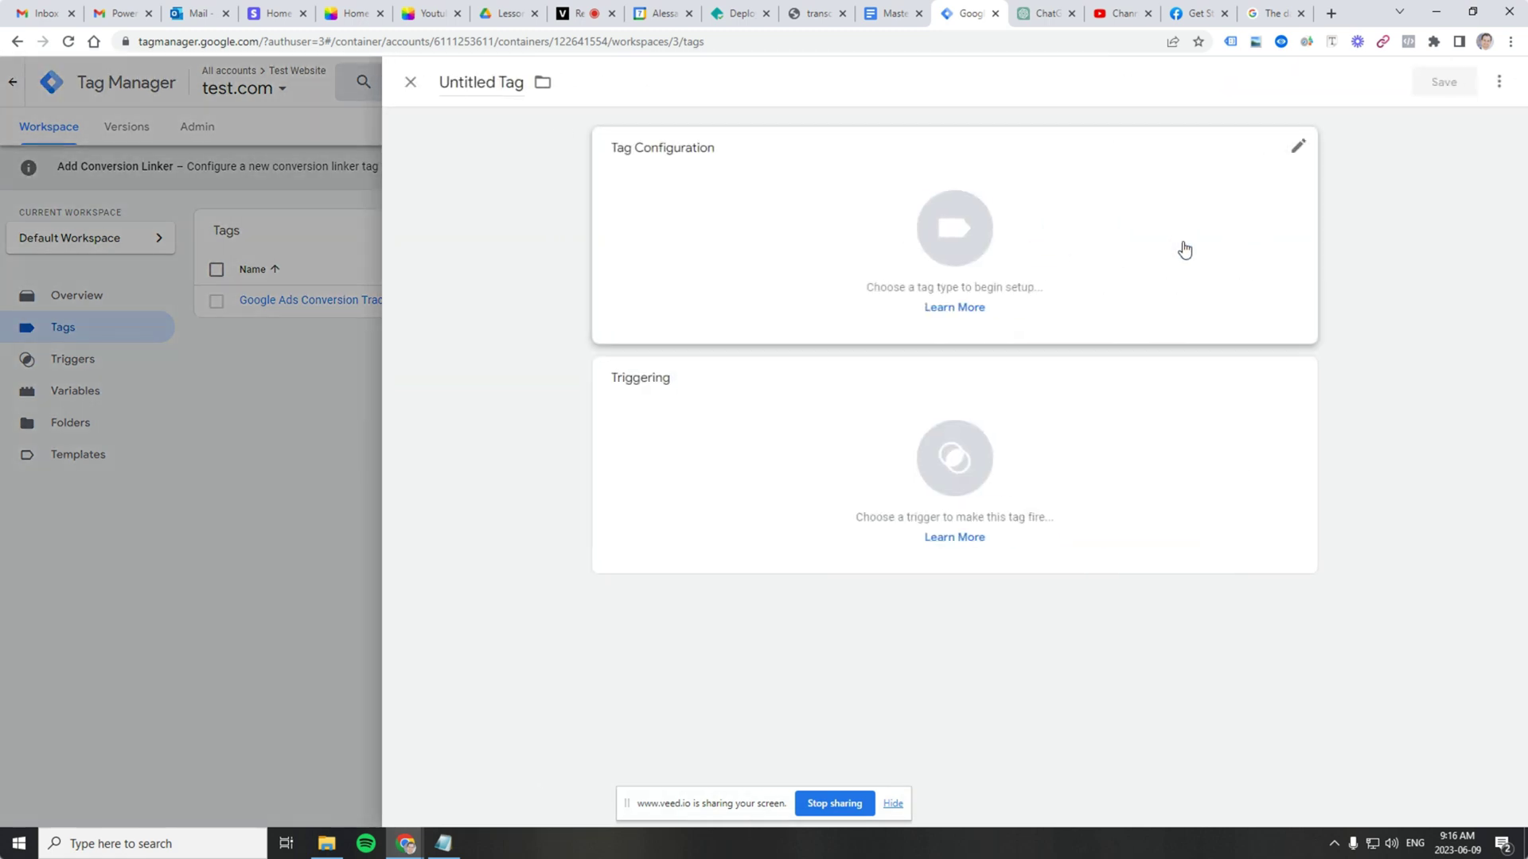
{"action": "left_click", "coordinate": [495, 88]}
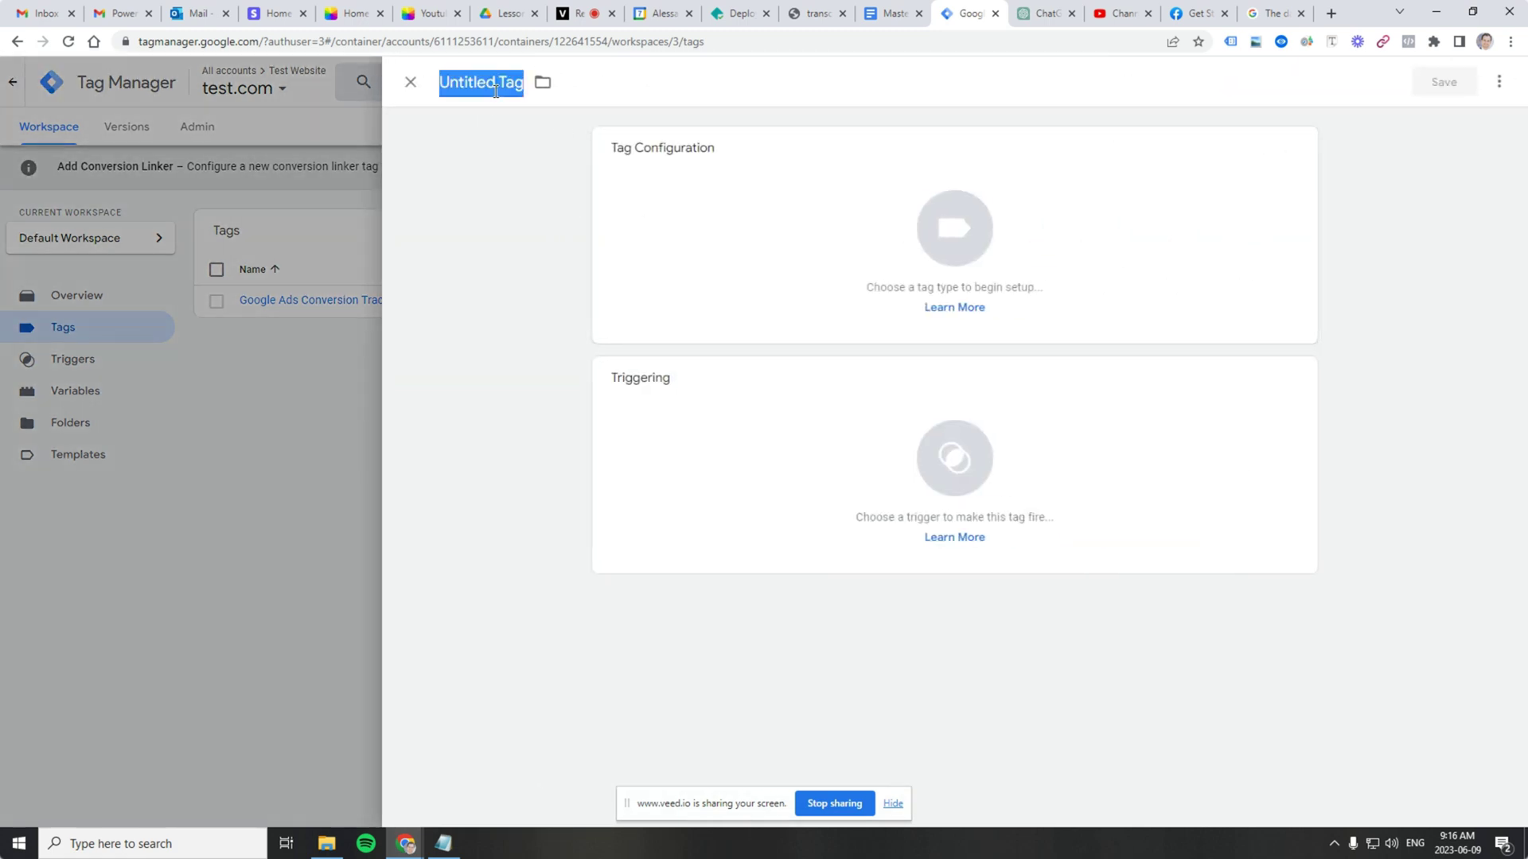
{"action": "type", "text": "["}
{"action": "key", "text": "ctrl+v"}
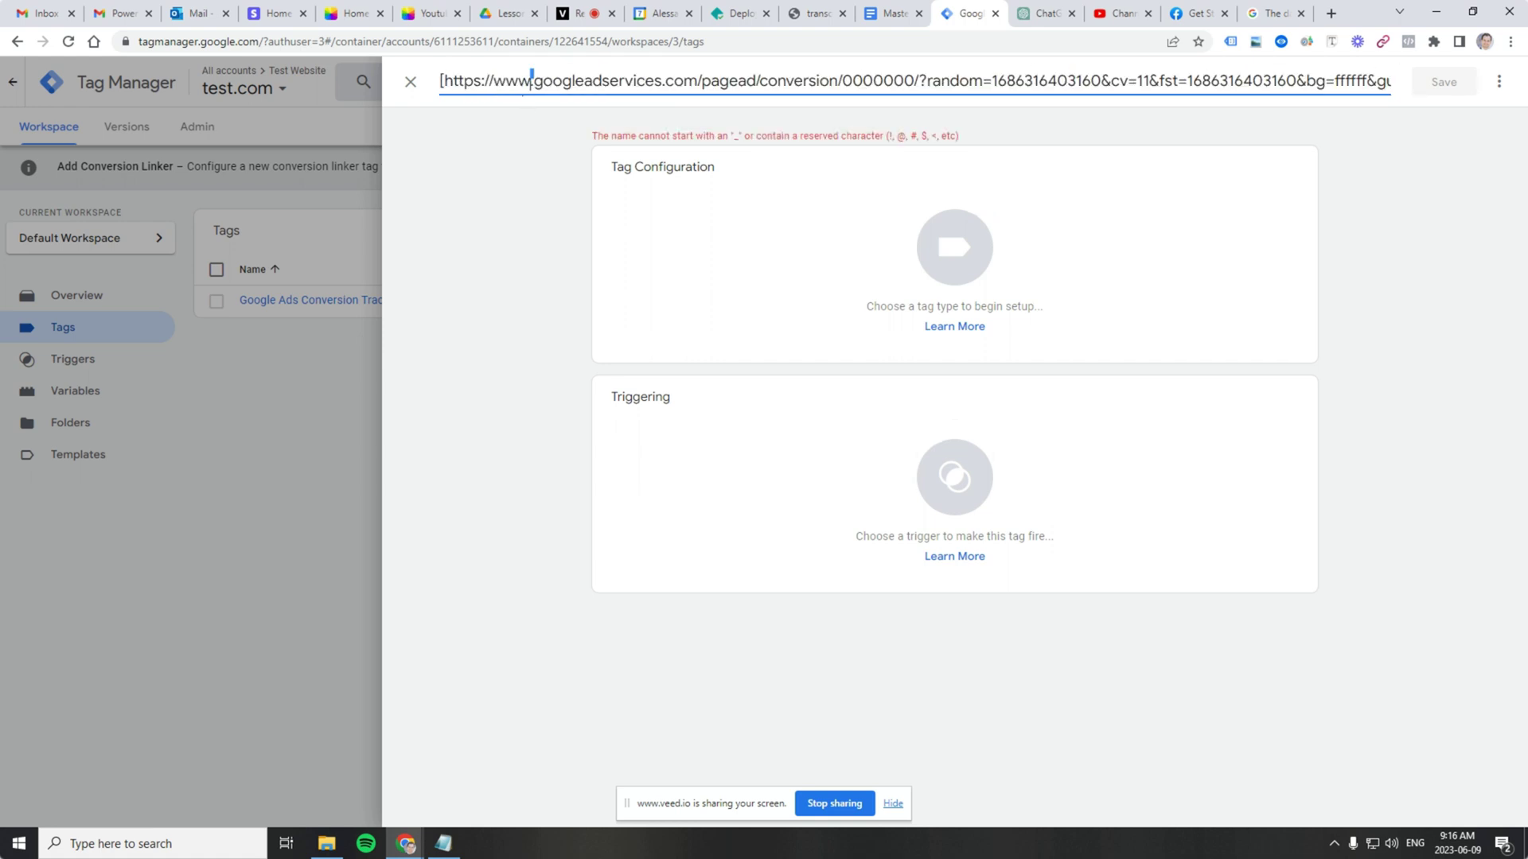
{"action": "key", "text": "ctrl+a"}
{"action": "key", "text": "BackSpace"}
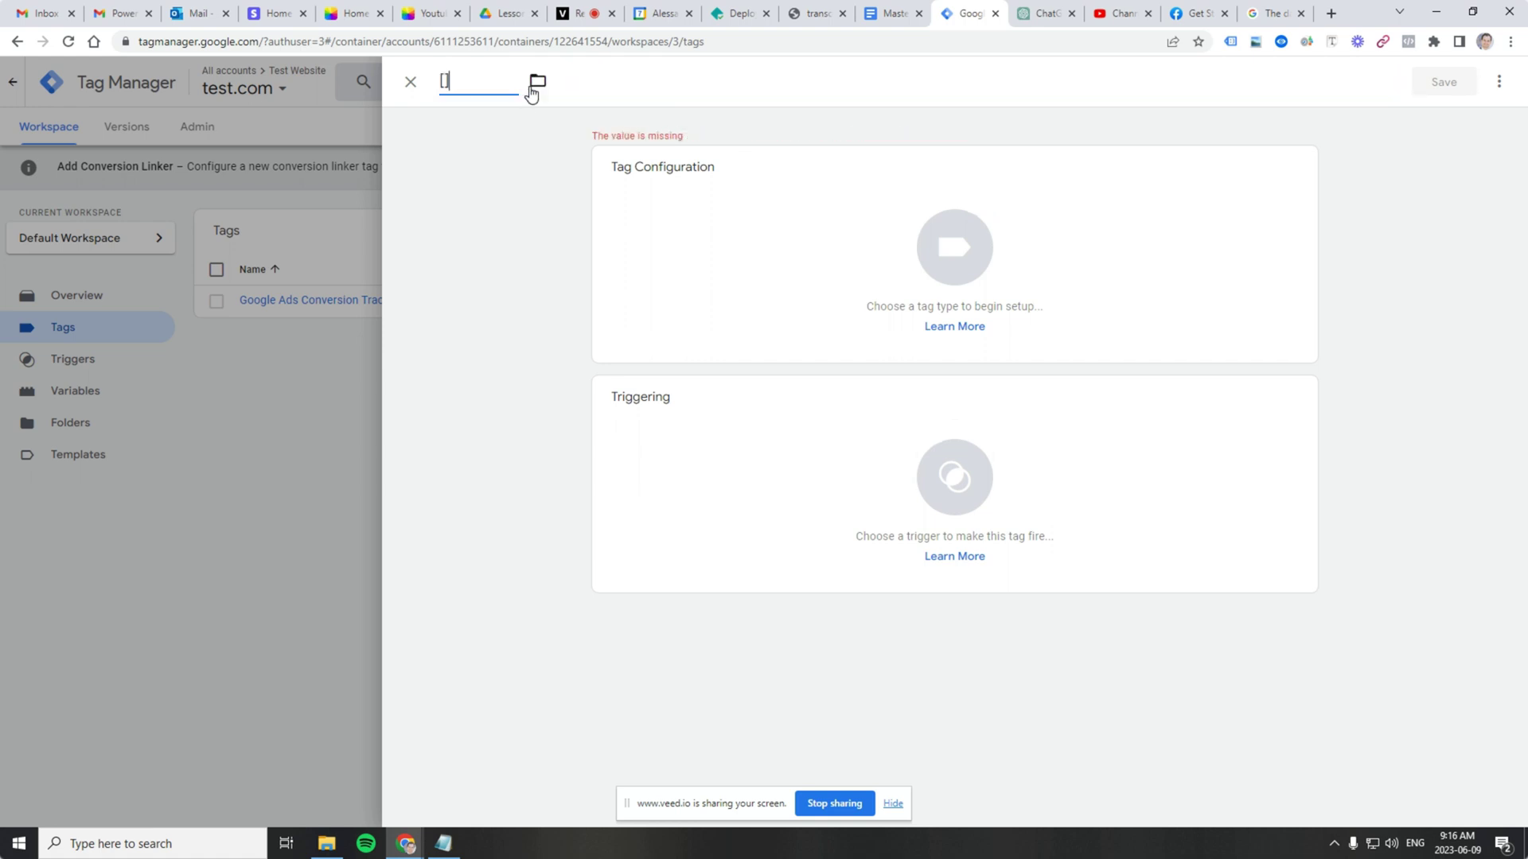
{"action": "type", "text": "["}
{"action": "type", "text": "empan"}
{"action": "type", "text": "ada p]"}
{"action": "key", "text": "Left"}
{"action": "type", "text": "p"}
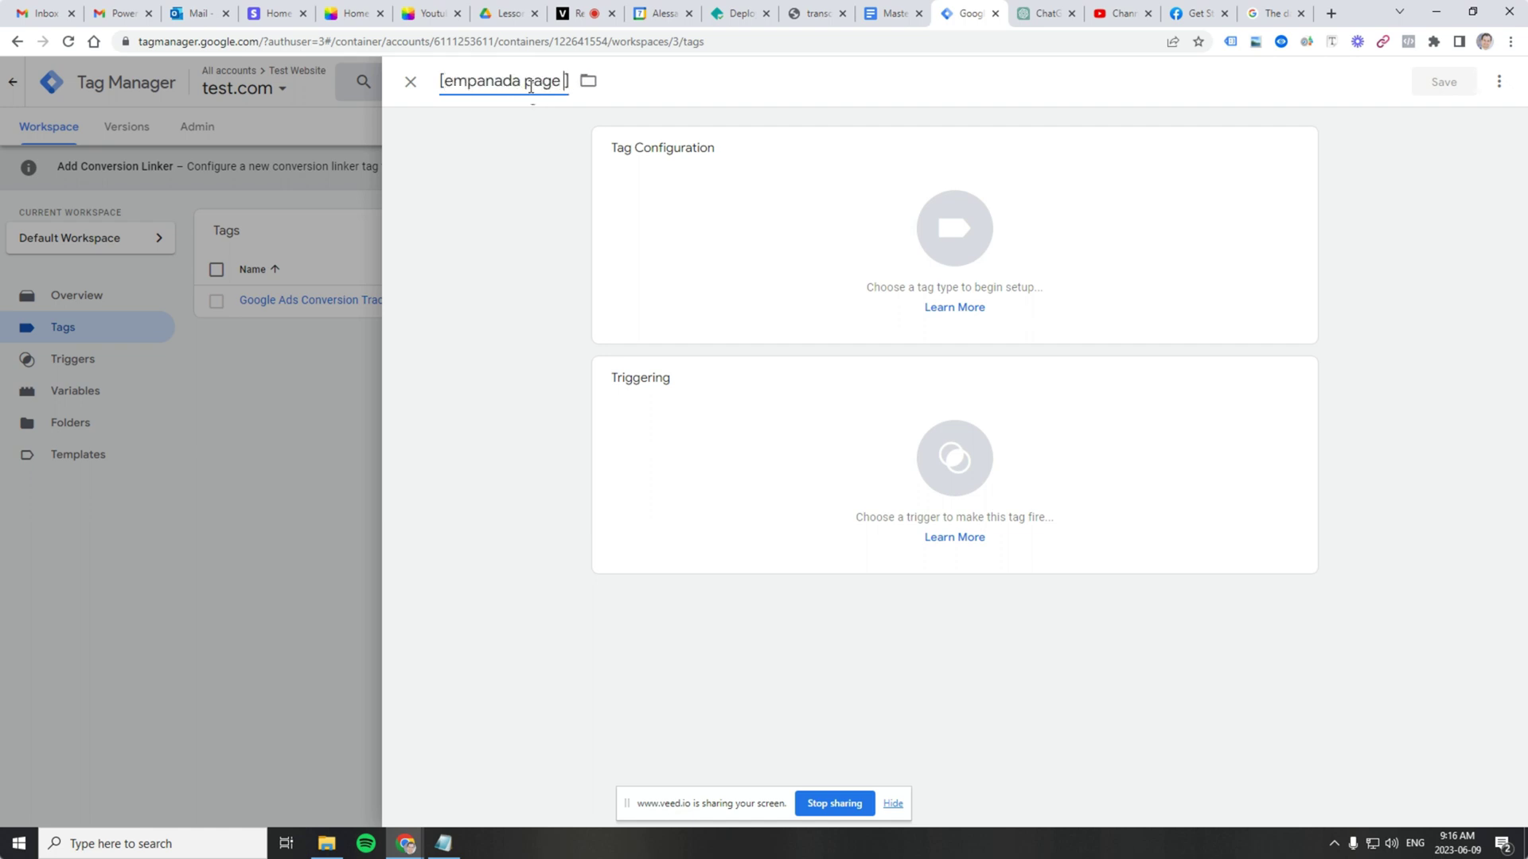
{"action": "key", "text": "BackSpace"}
{"action": "left_click", "coordinate": [531, 86]}
{"action": "type", "text": "facebook tag"}
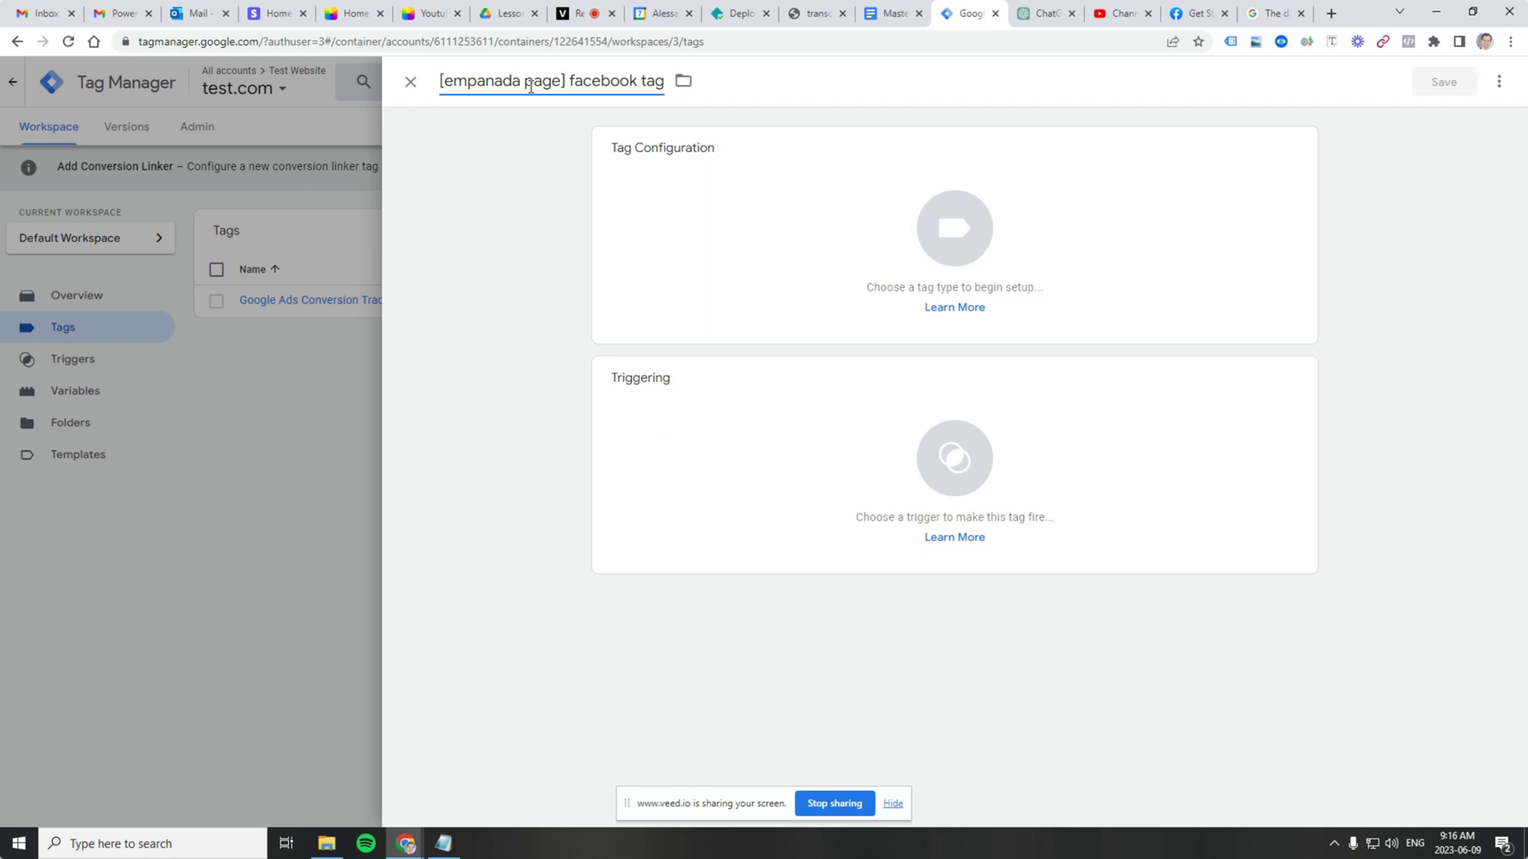
Step: Pick Custom HTML from the Custom section of the tag type list
{"action": "left_click", "coordinate": [923, 213]}
{"action": "scroll", "coordinate": [1138, 346], "scroll_direction": "down", "scroll_amount": 15}
{"action": "scroll", "coordinate": [1217, 462], "scroll_direction": "down", "scroll_amount": 15}
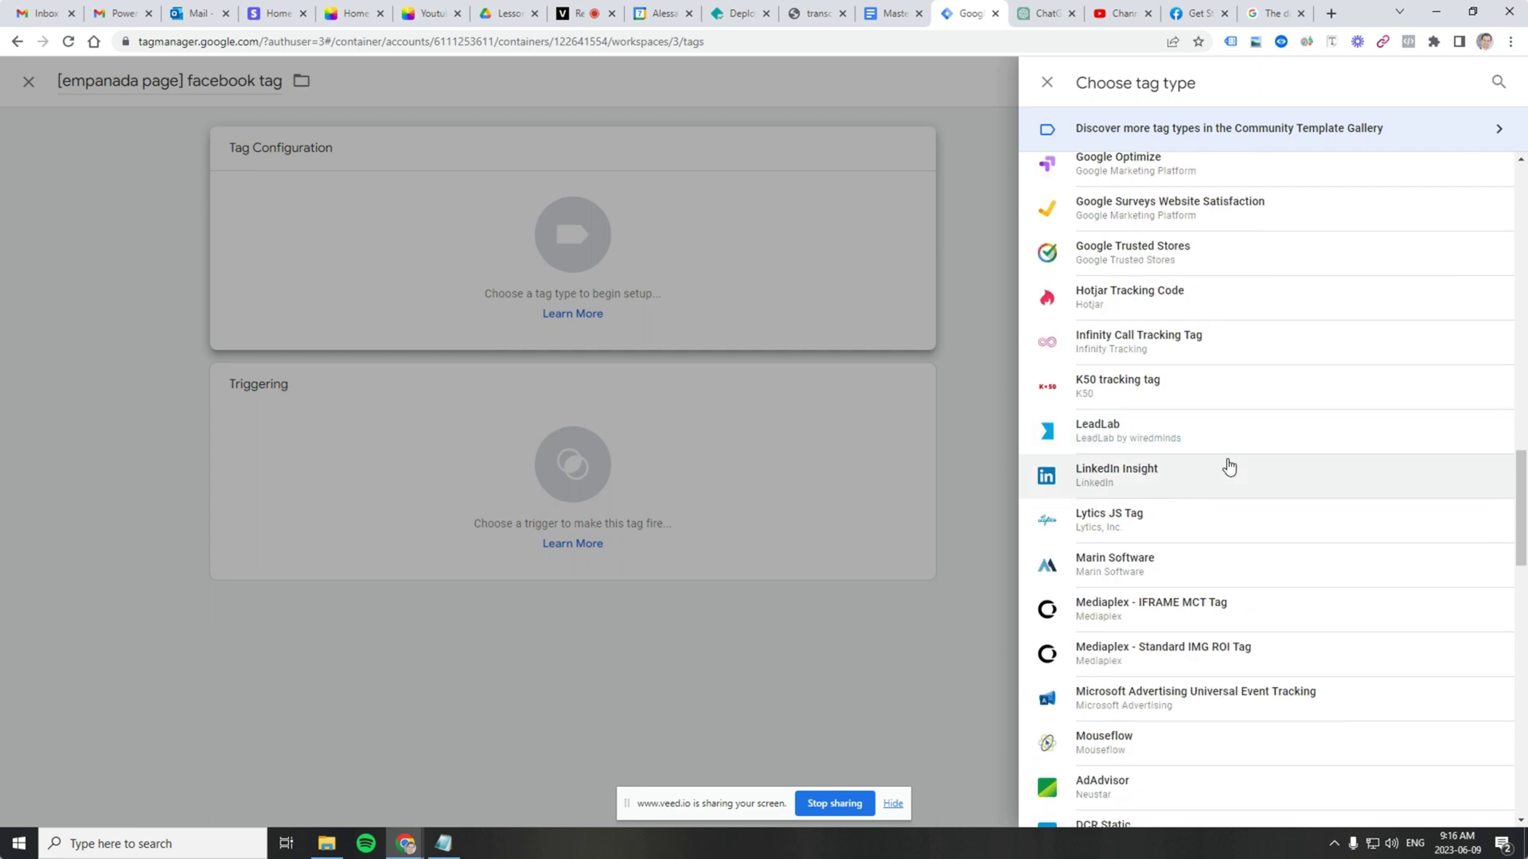
{"action": "scroll", "coordinate": [1239, 472], "scroll_direction": "down", "scroll_amount": 5}
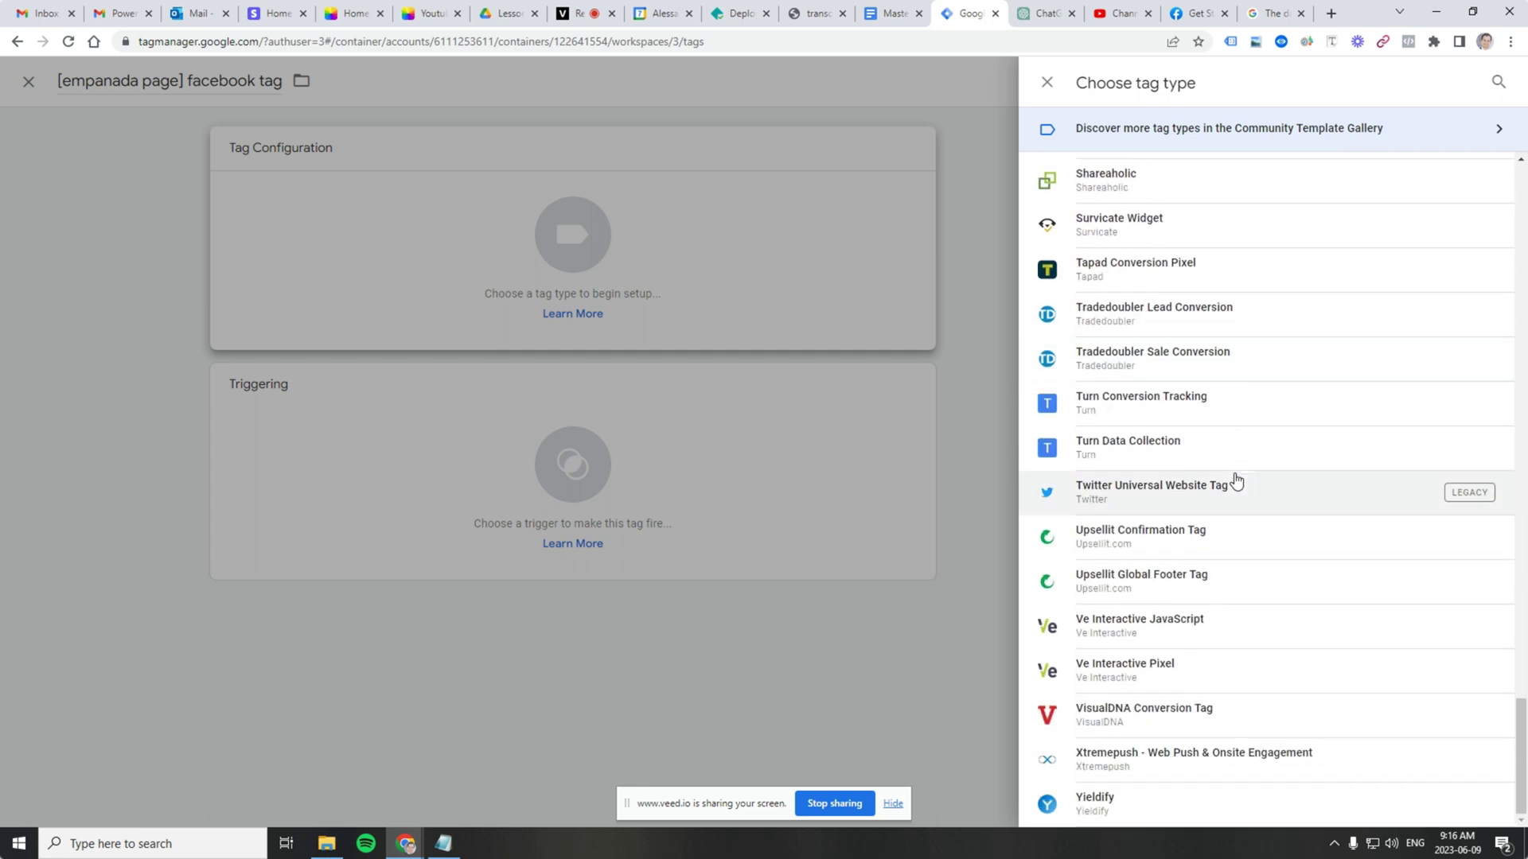
{"action": "left_click_drag", "start_coordinate": [1522, 738], "coordinate": [1526, 243]}
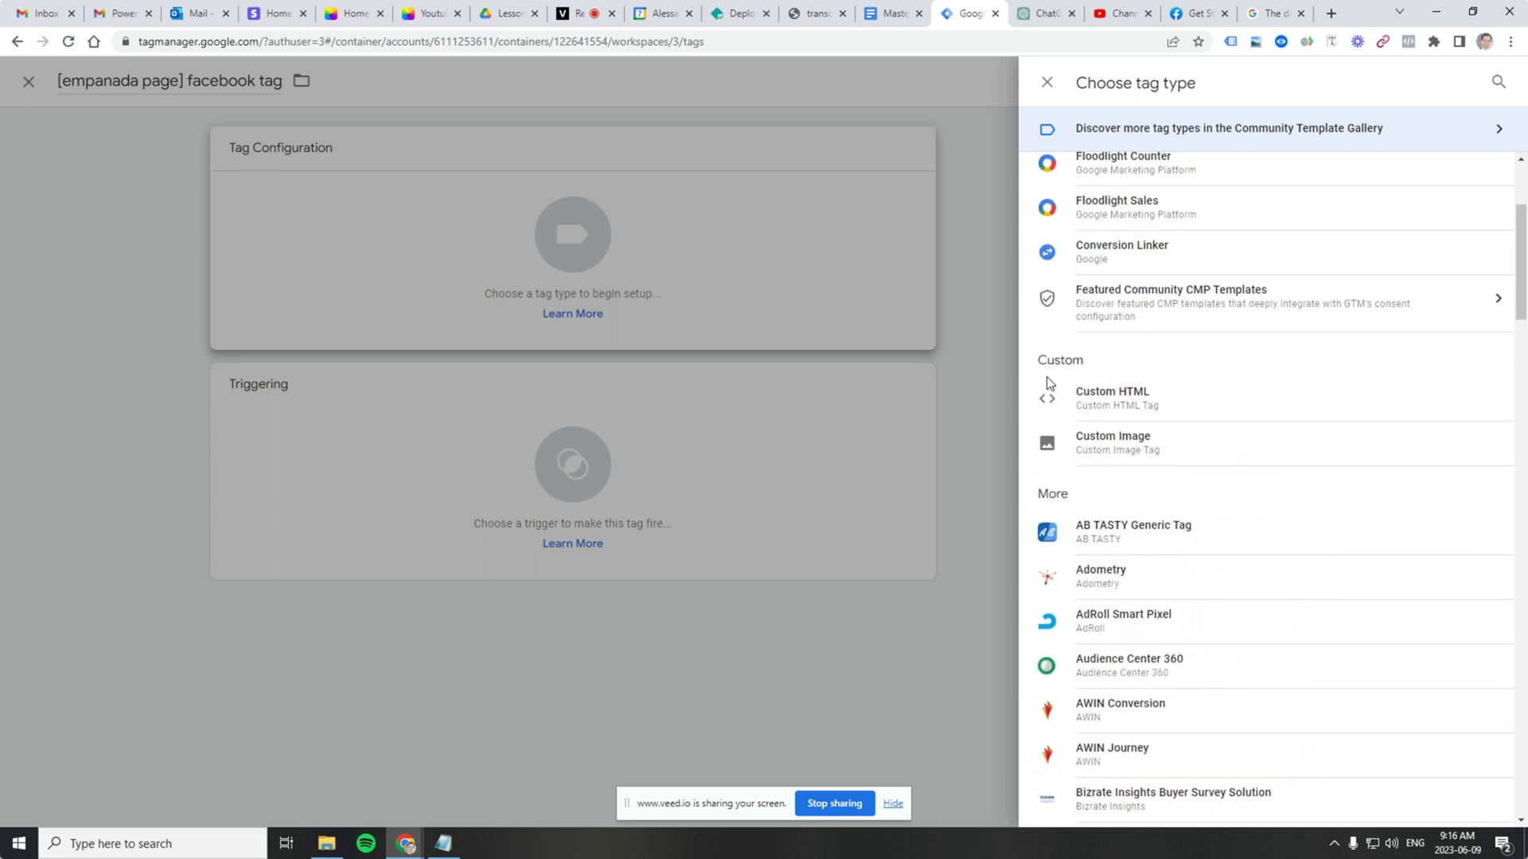
{"action": "left_click", "coordinate": [1095, 401]}
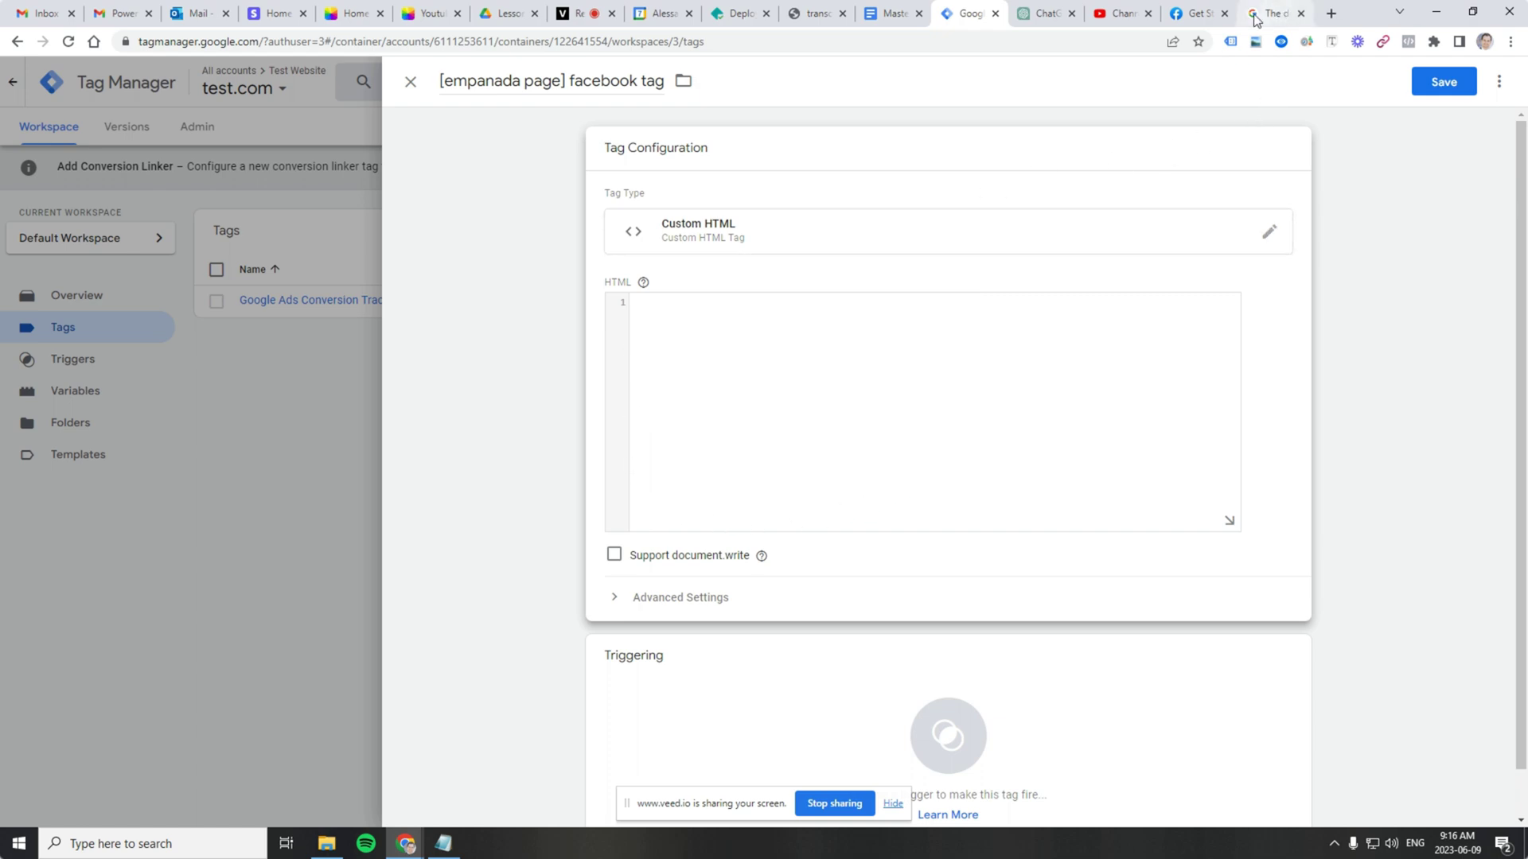
Step: Copy the Facebook Pixel base code block from the Meta Pixel get-started page
{"action": "left_click", "coordinate": [1191, 14]}
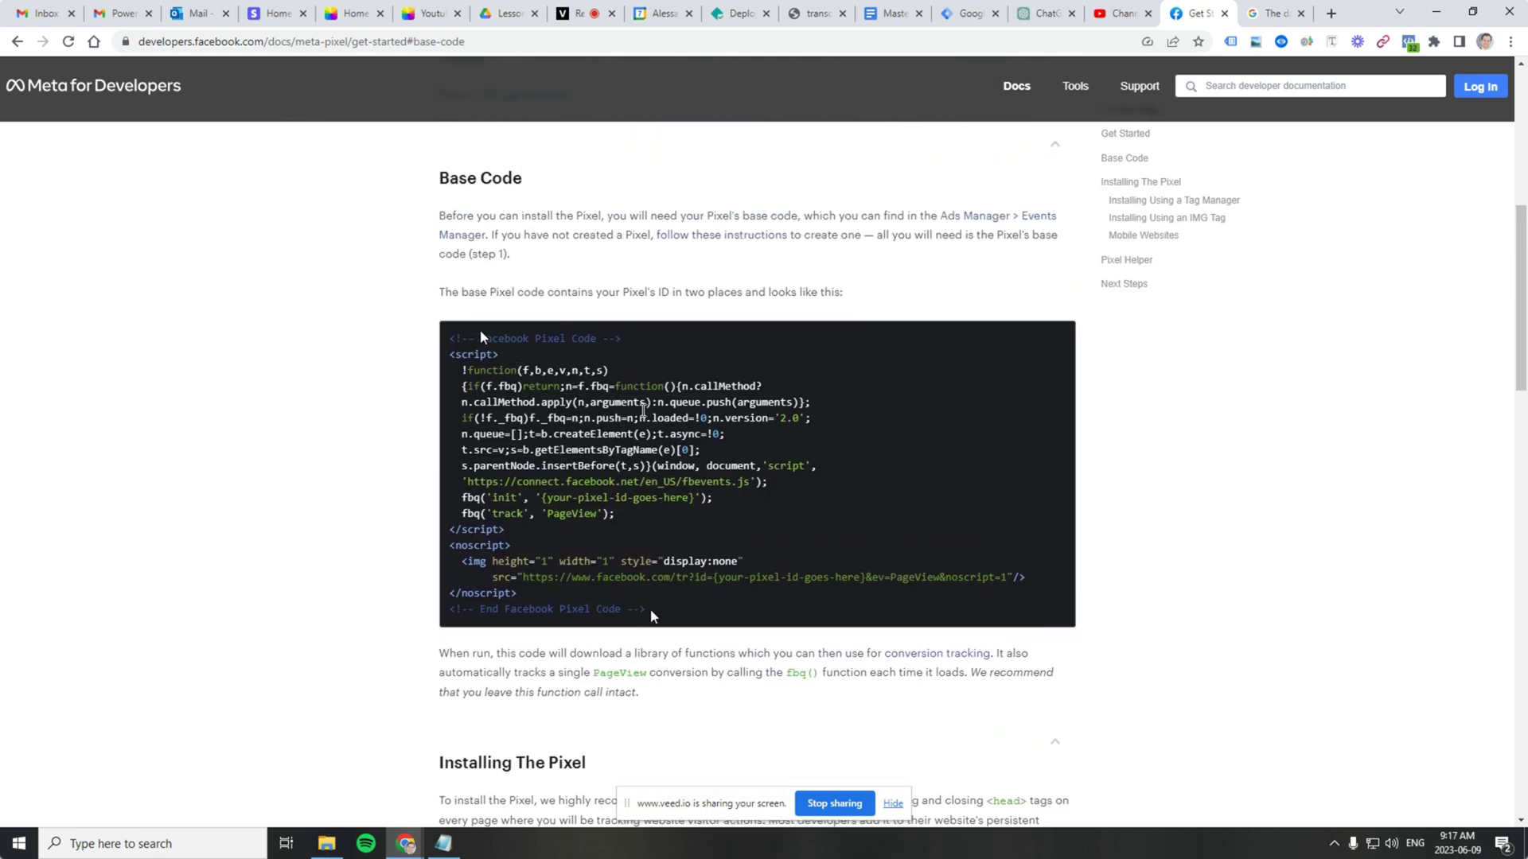
{"action": "left_click_drag", "start_coordinate": [653, 618], "coordinate": [450, 350]}
{"action": "right_click", "coordinate": [488, 350]}
{"action": "left_click", "coordinate": [501, 360]}
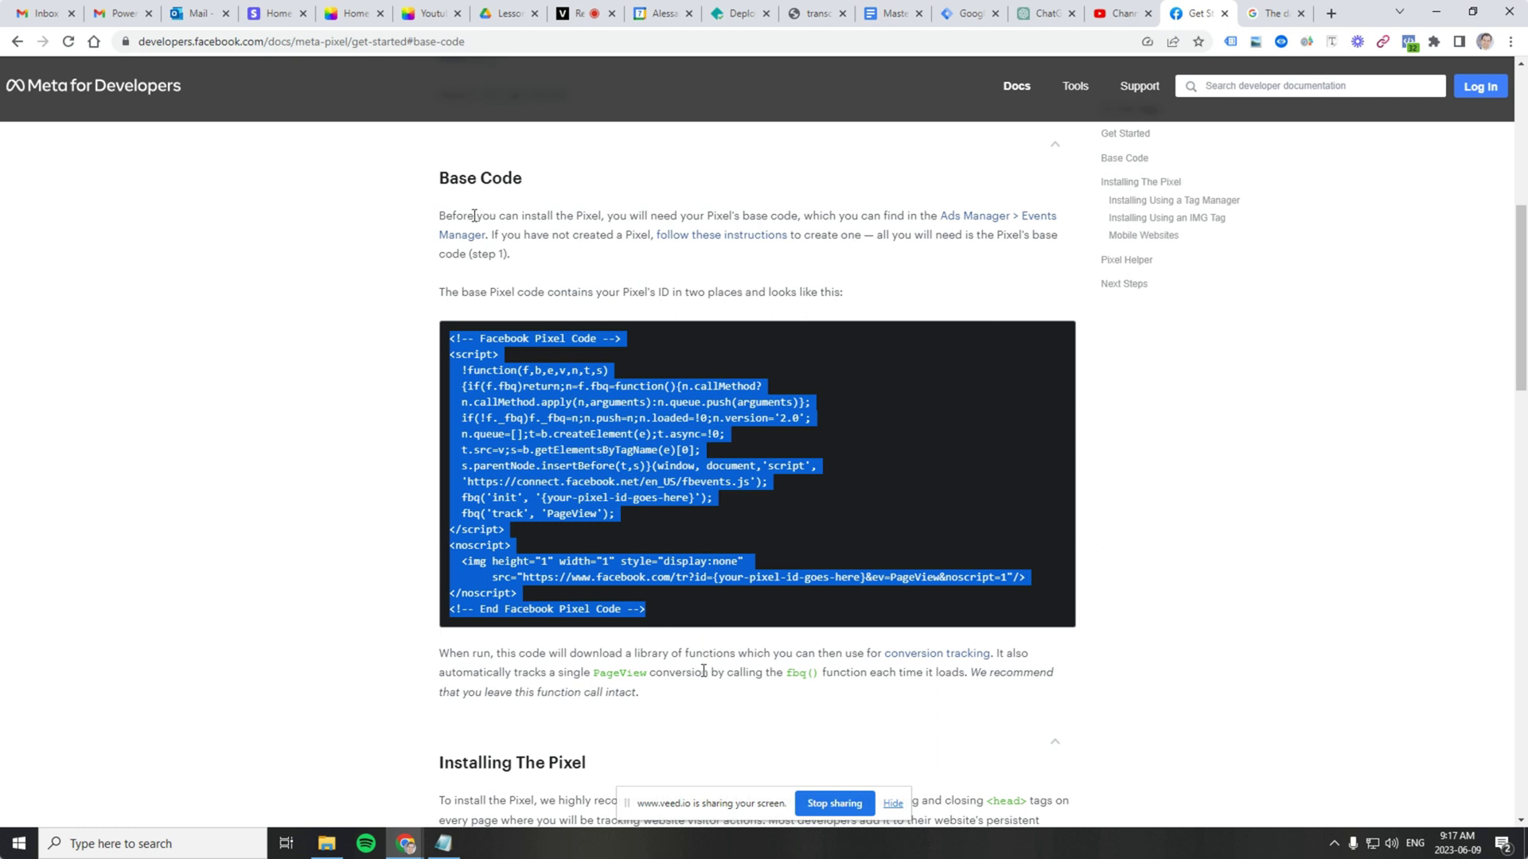
{"action": "scroll", "coordinate": [707, 653], "scroll_direction": "down", "scroll_amount": 3}
{"action": "scroll", "coordinate": [702, 672], "scroll_direction": "down", "scroll_amount": 3}
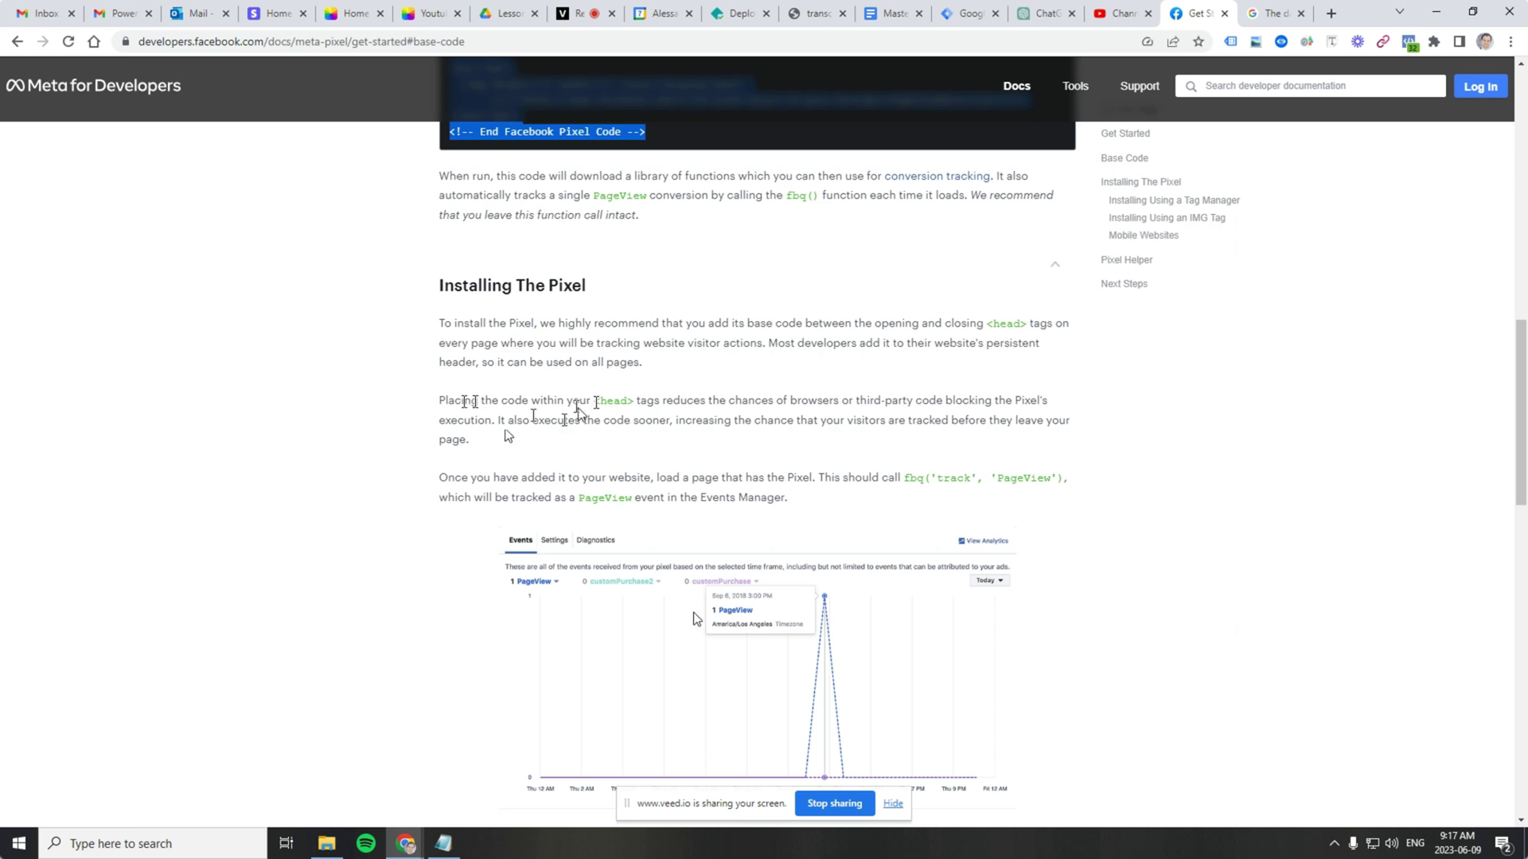
{"action": "scroll", "coordinate": [661, 351], "scroll_direction": "up", "scroll_amount": 4}
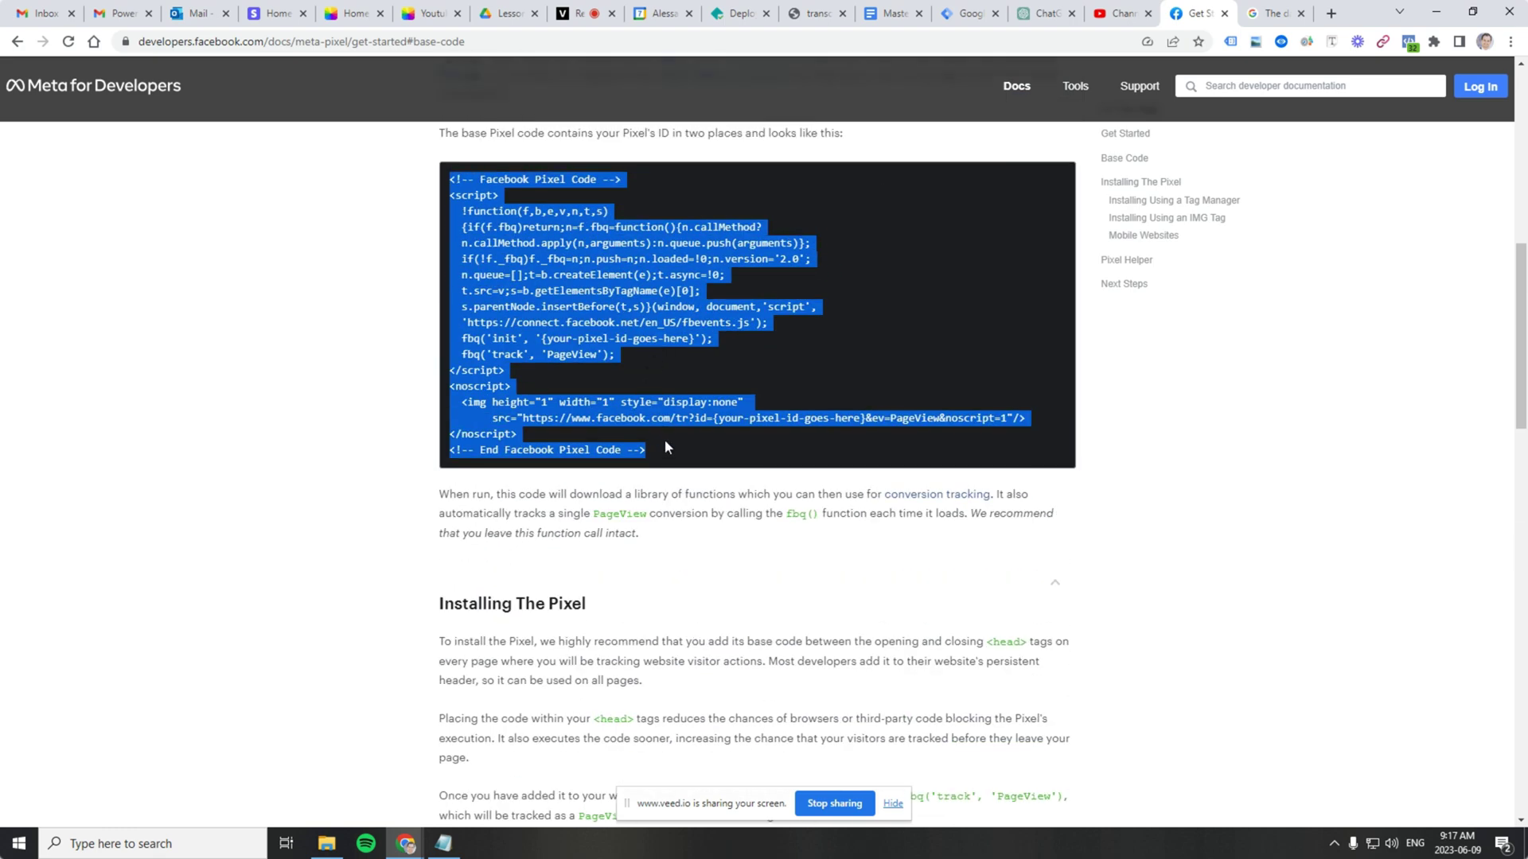
{"action": "left_click", "coordinate": [665, 439]}
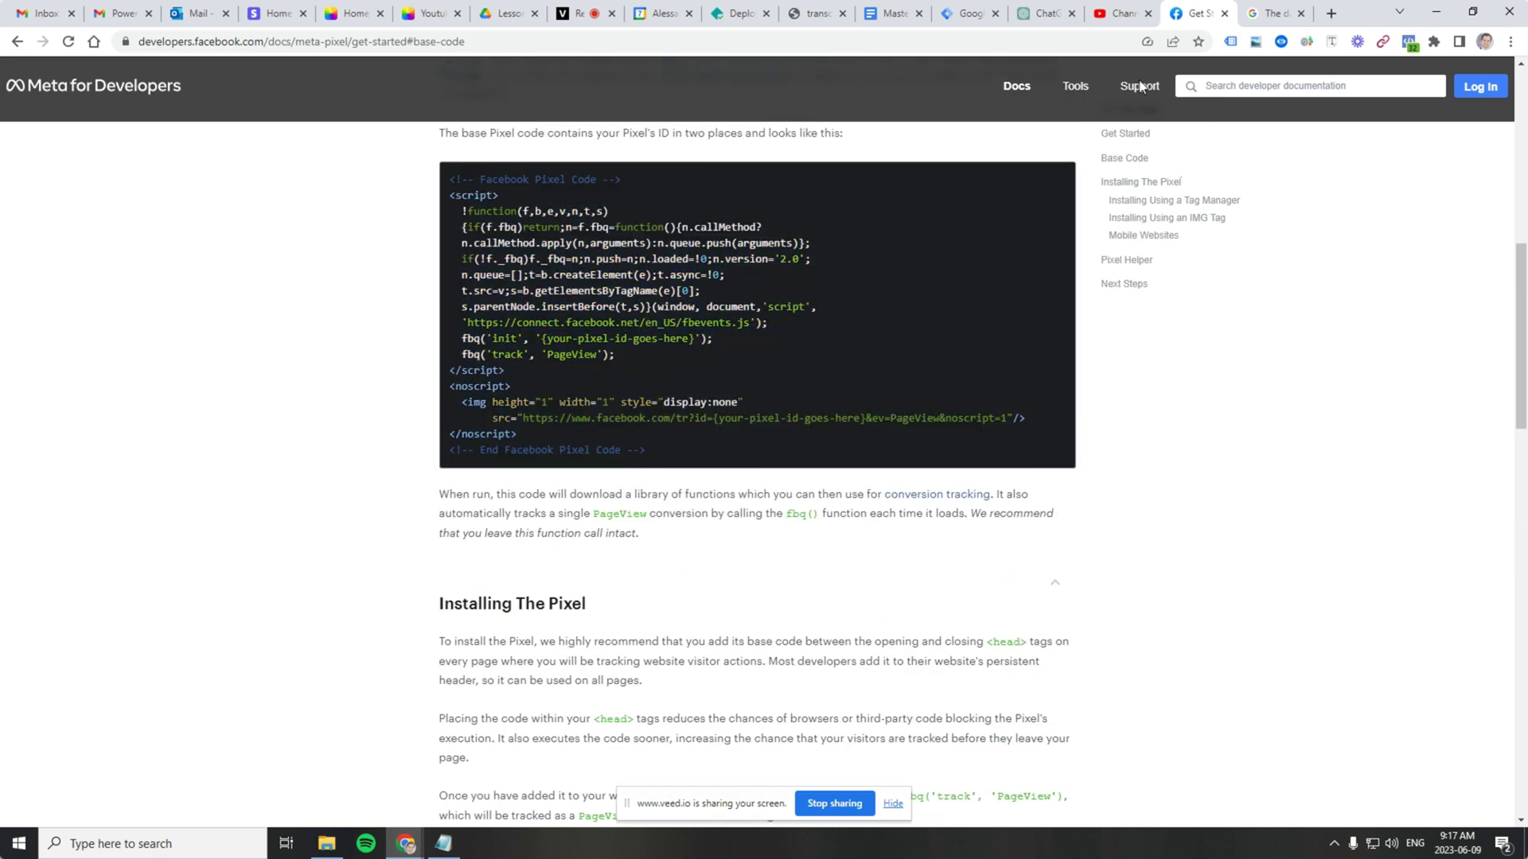
Step: Paste the Pixel base code into the facebook tag's empty HTML box
{"action": "left_click", "coordinate": [968, 13]}
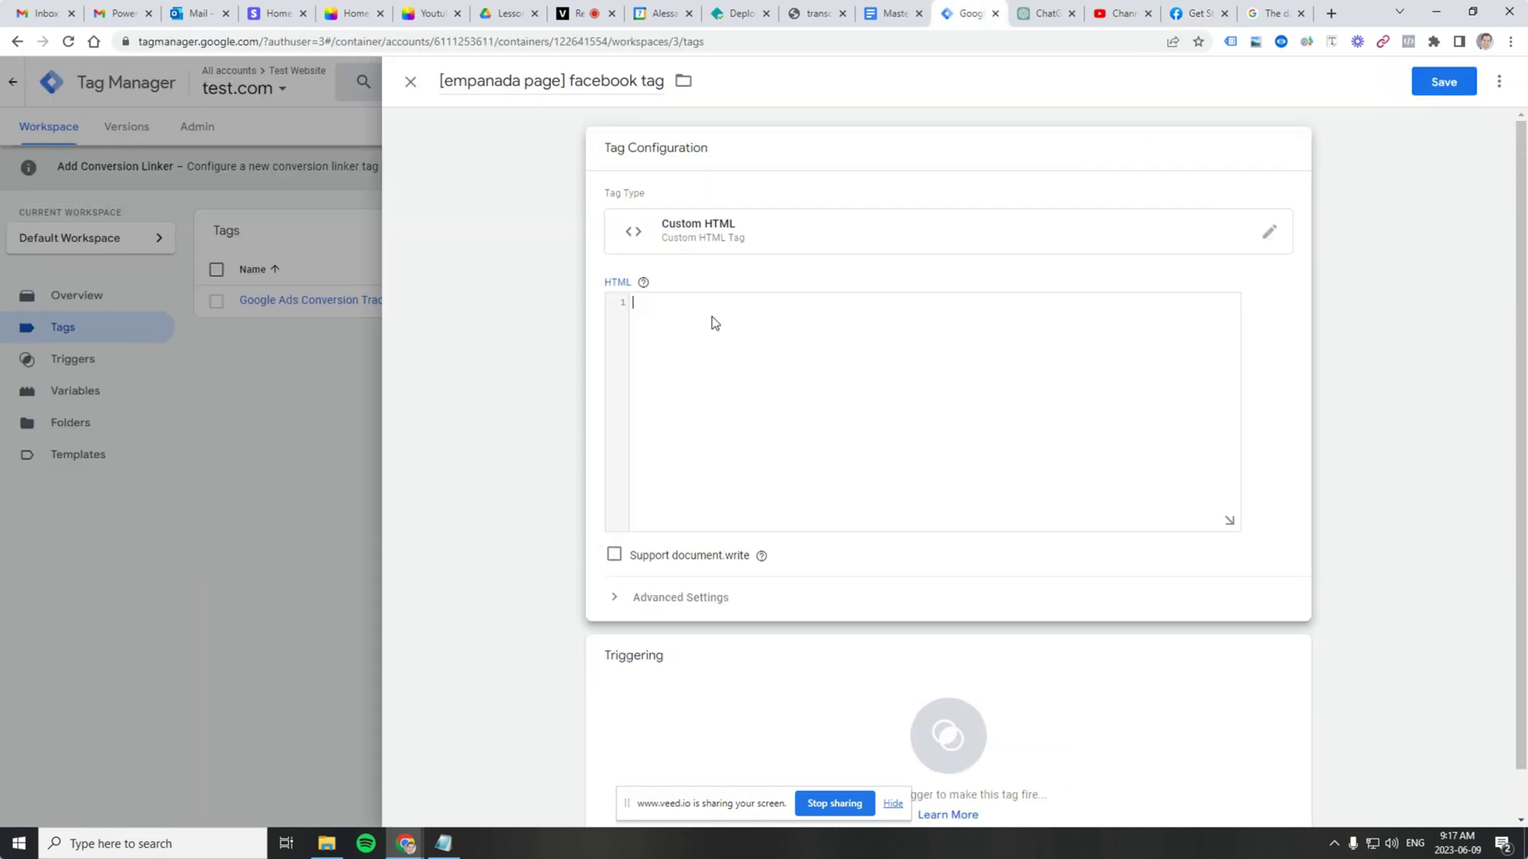
{"action": "right_click", "coordinate": [678, 308]}
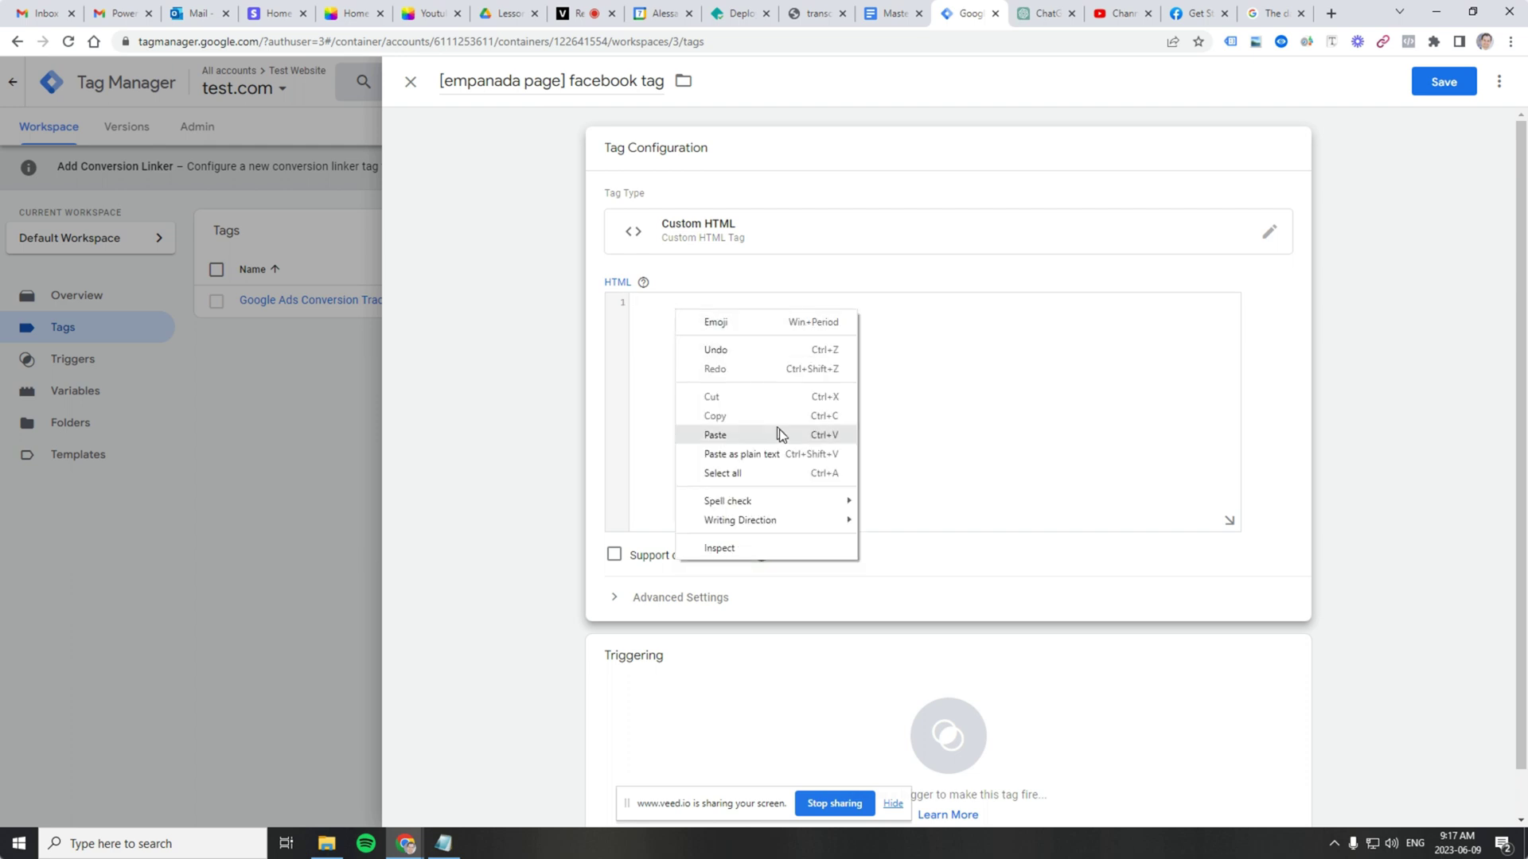
{"action": "left_click", "coordinate": [720, 433]}
{"action": "scroll", "coordinate": [796, 478], "scroll_direction": "down", "scroll_amount": 1}
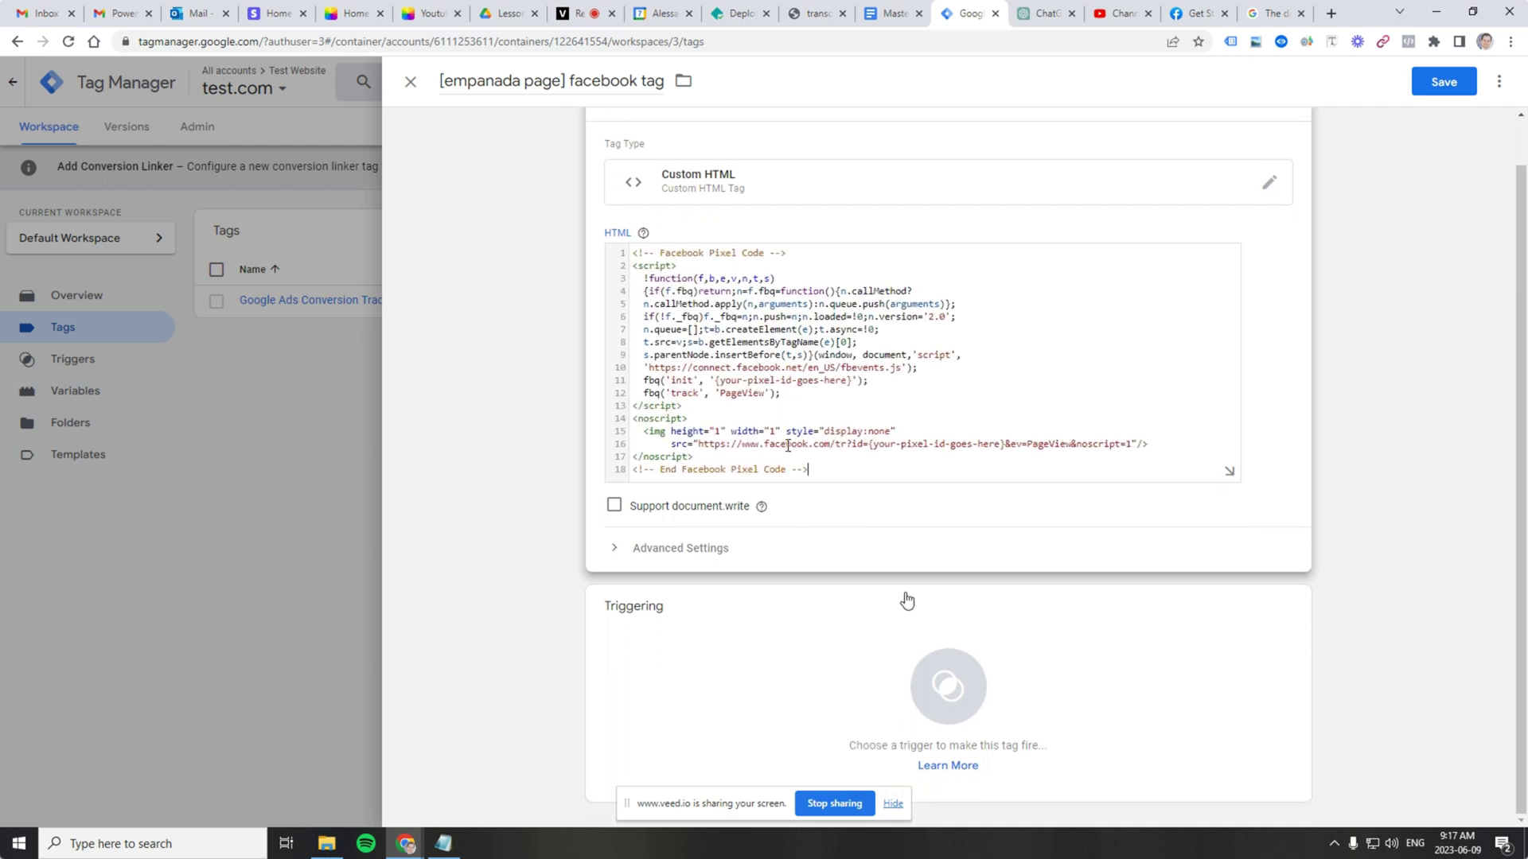
Step: Fire the tag on [empanada page] Trigger and save it
{"action": "left_click", "coordinate": [949, 683]}
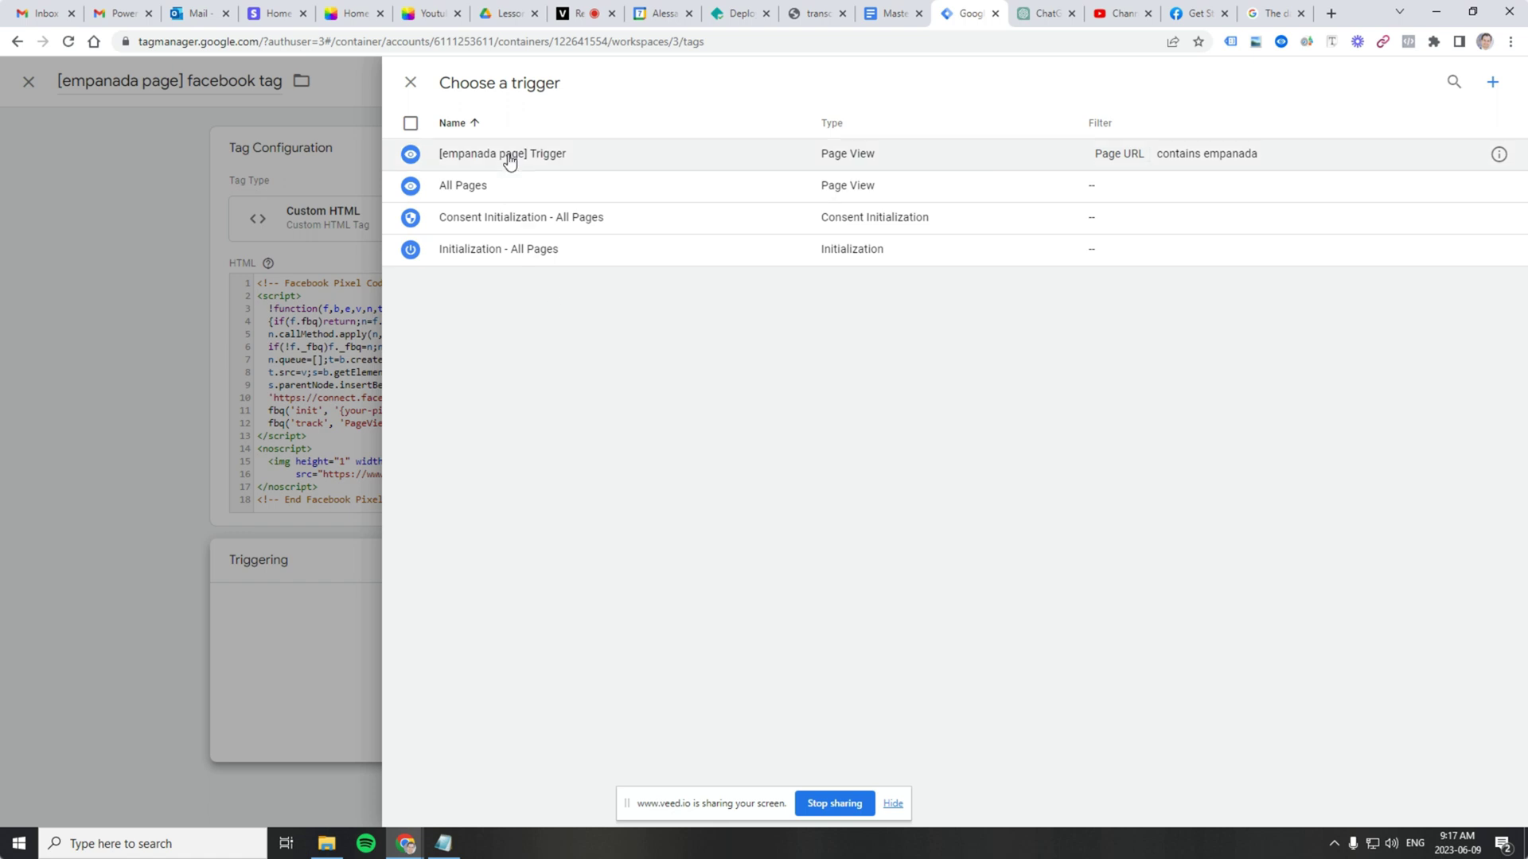
{"action": "left_click", "coordinate": [548, 166]}
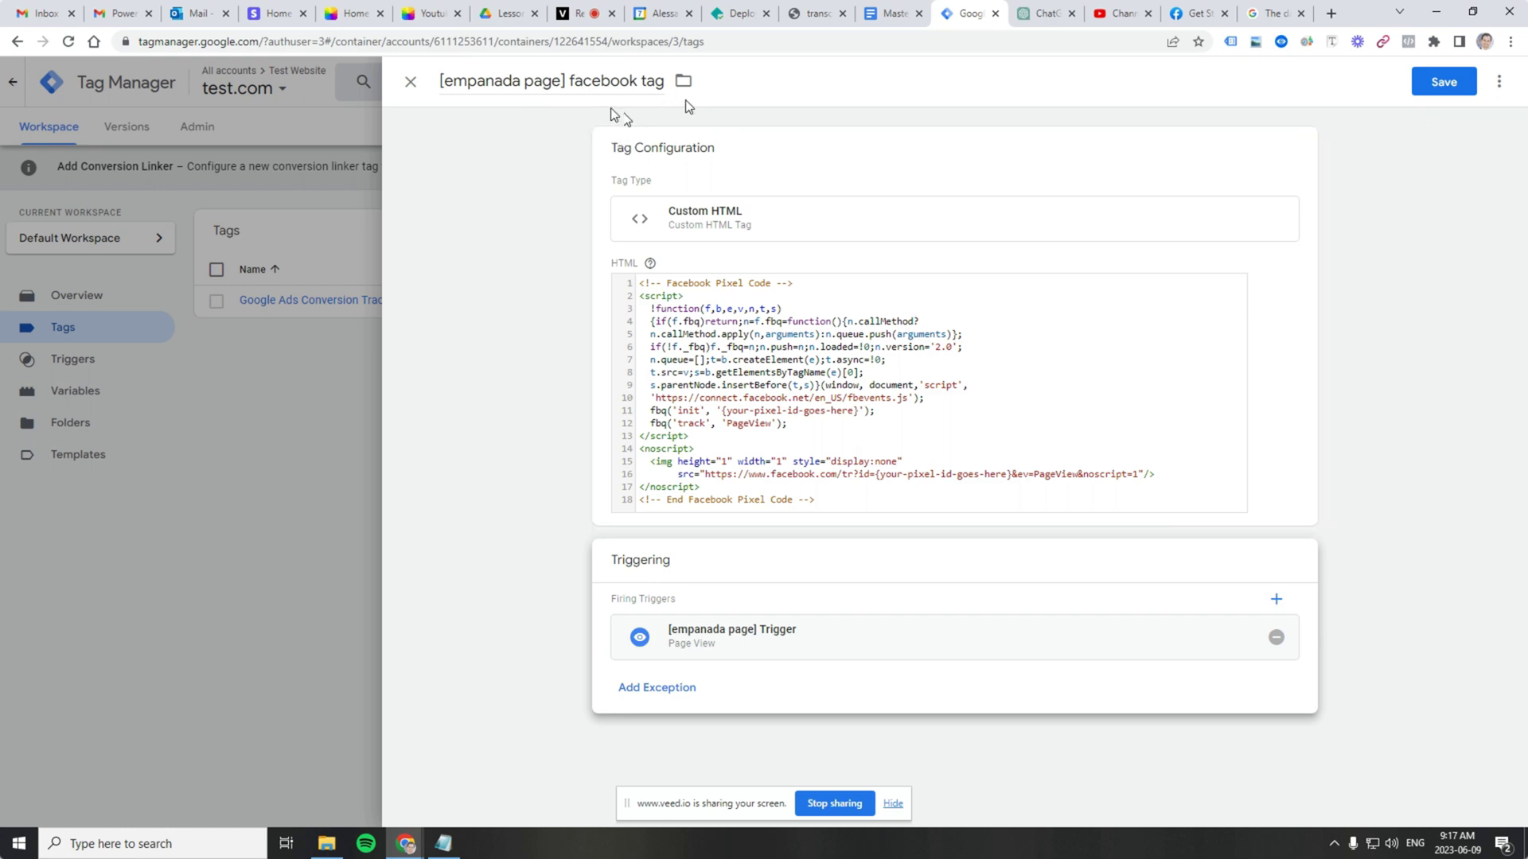
{"action": "left_click", "coordinate": [1444, 83]}
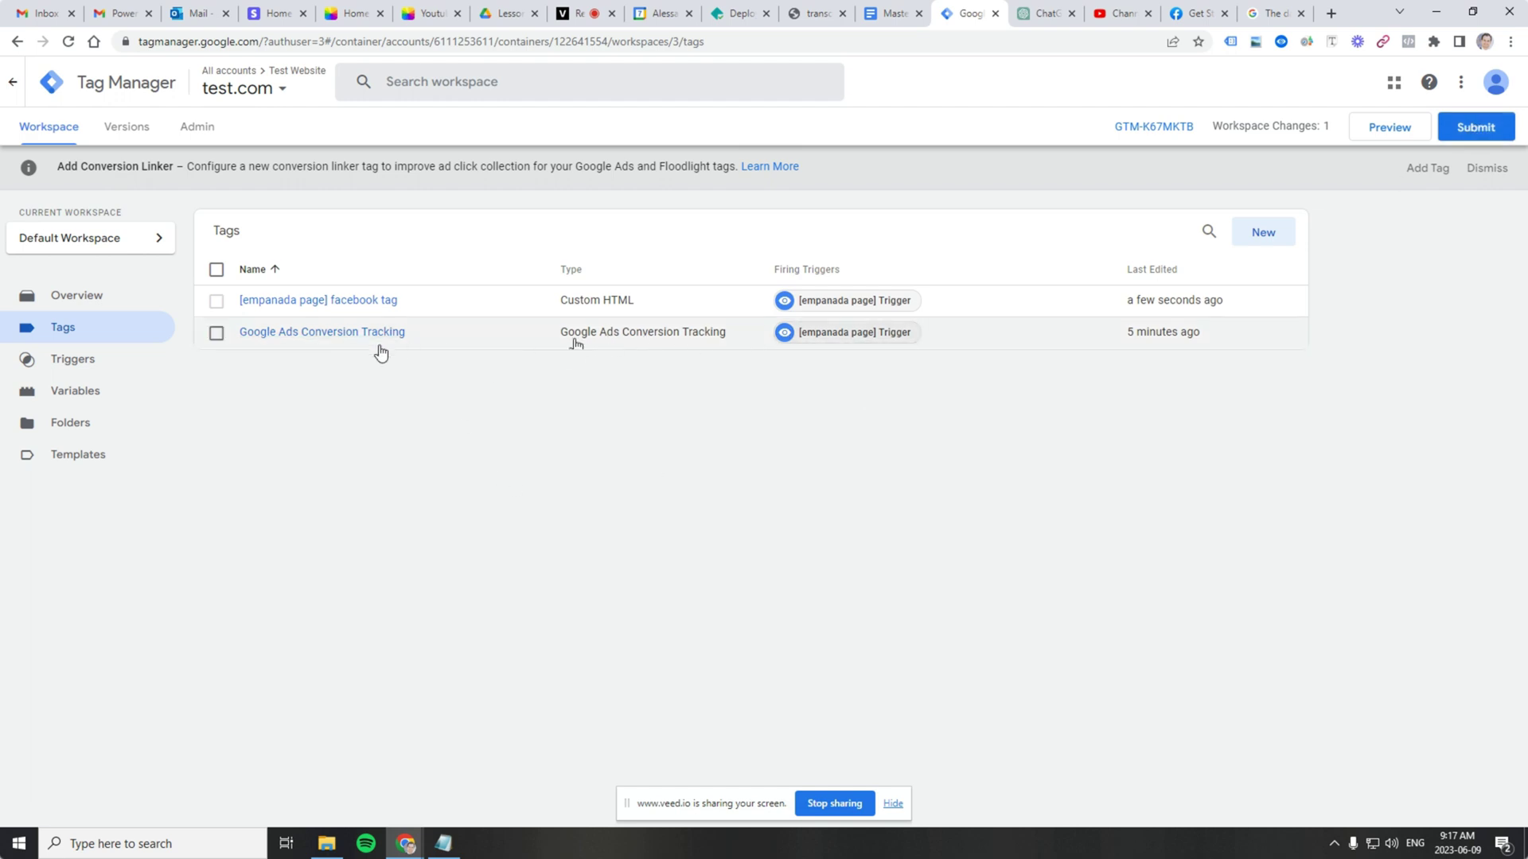
Step: Submit and publish the changes as Version 3 without a description, then return to the workspace overview
{"action": "left_click", "coordinate": [1474, 127]}
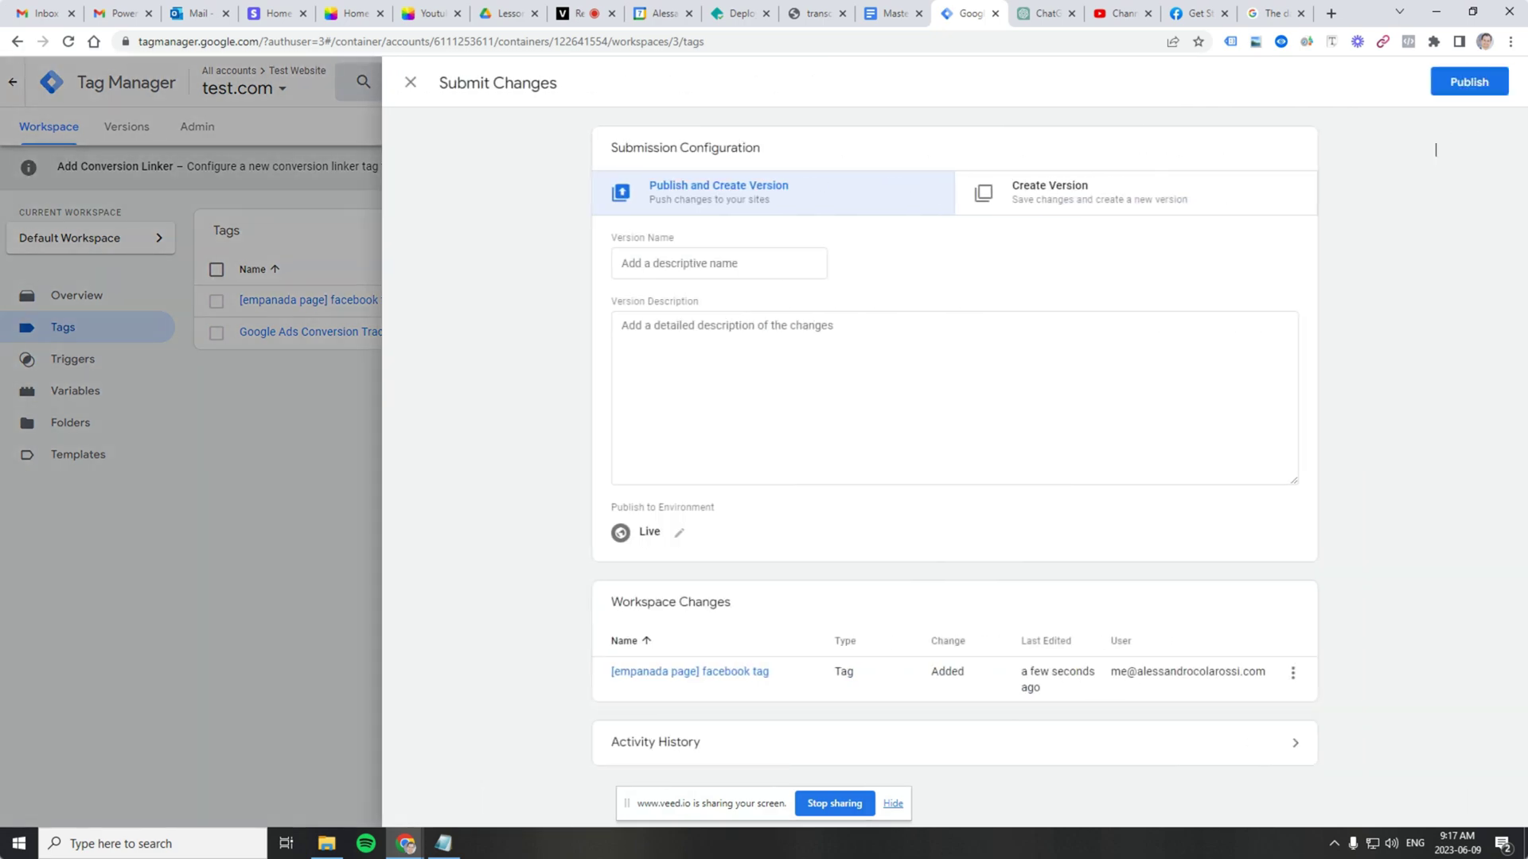
{"action": "left_click", "coordinate": [1461, 82]}
{"action": "left_click", "coordinate": [979, 549]}
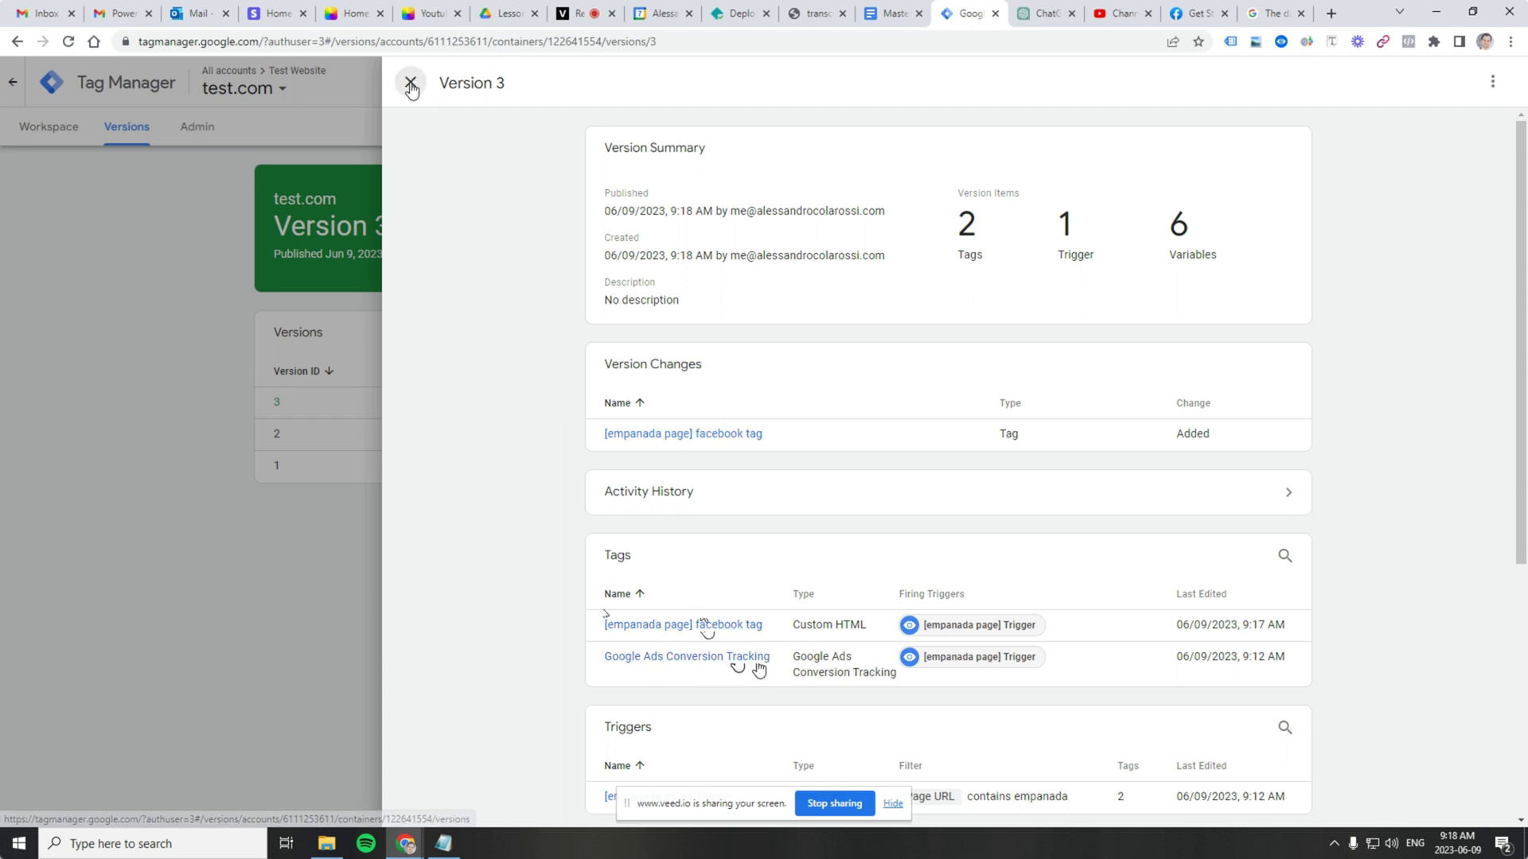
{"action": "left_click", "coordinate": [409, 81]}
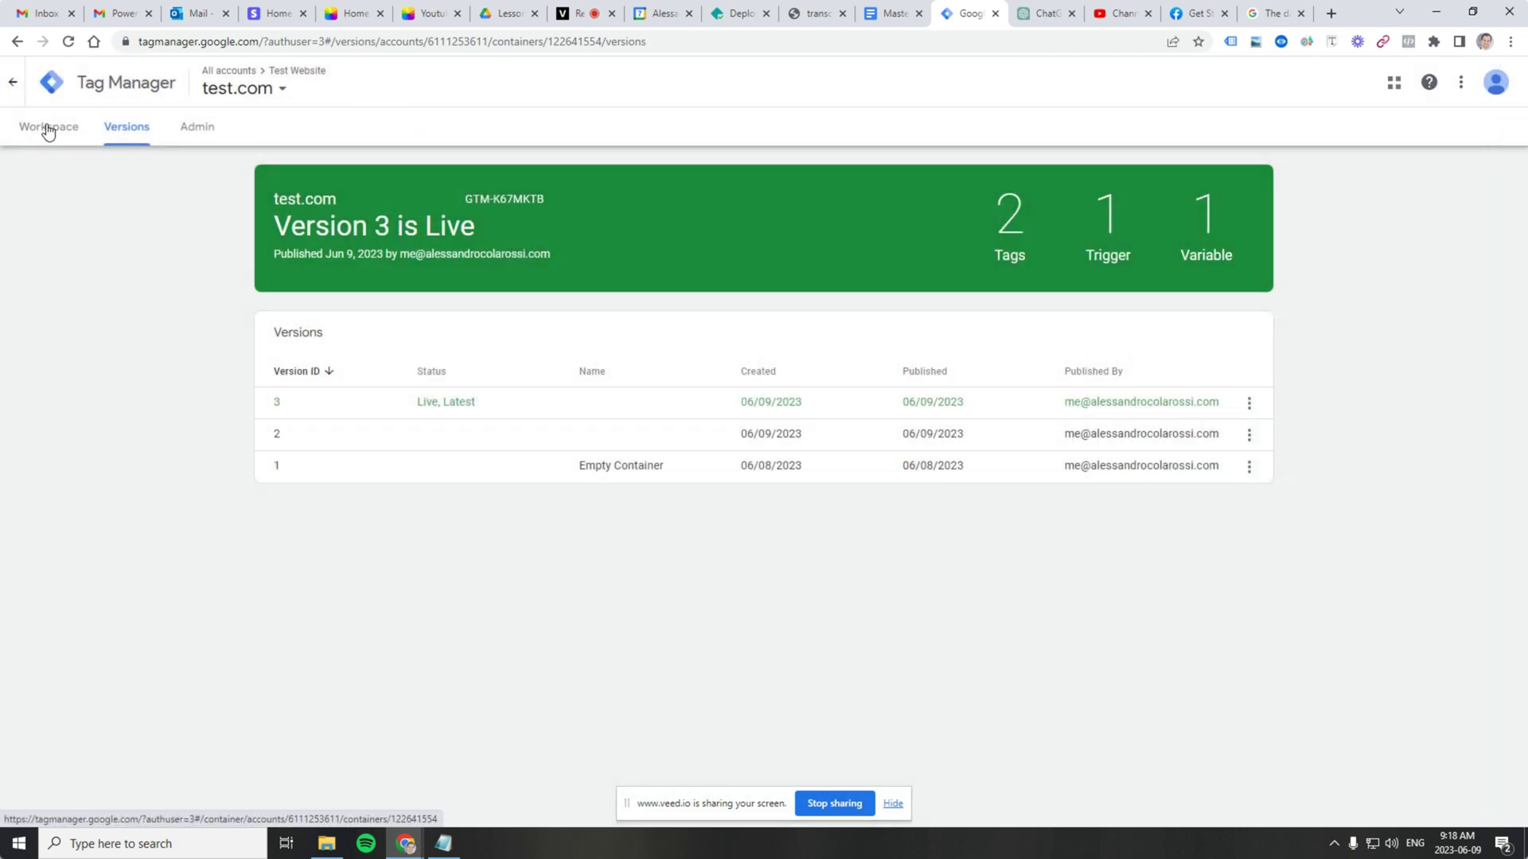
{"action": "left_click", "coordinate": [48, 134]}
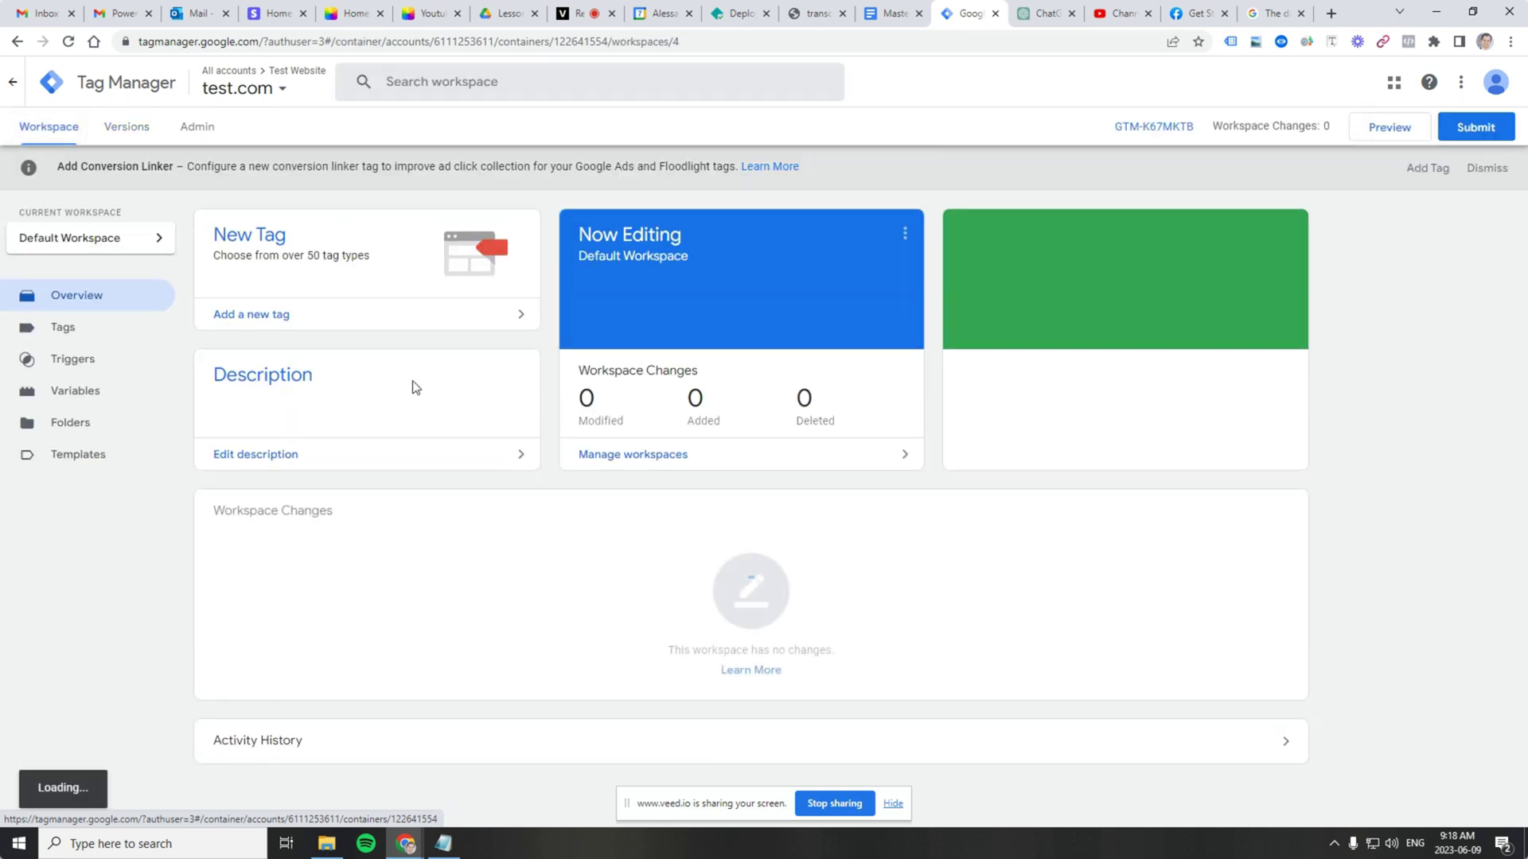
Step: Close DevTools on the thank-you page and reload it with F5
{"action": "left_click", "coordinate": [813, 15]}
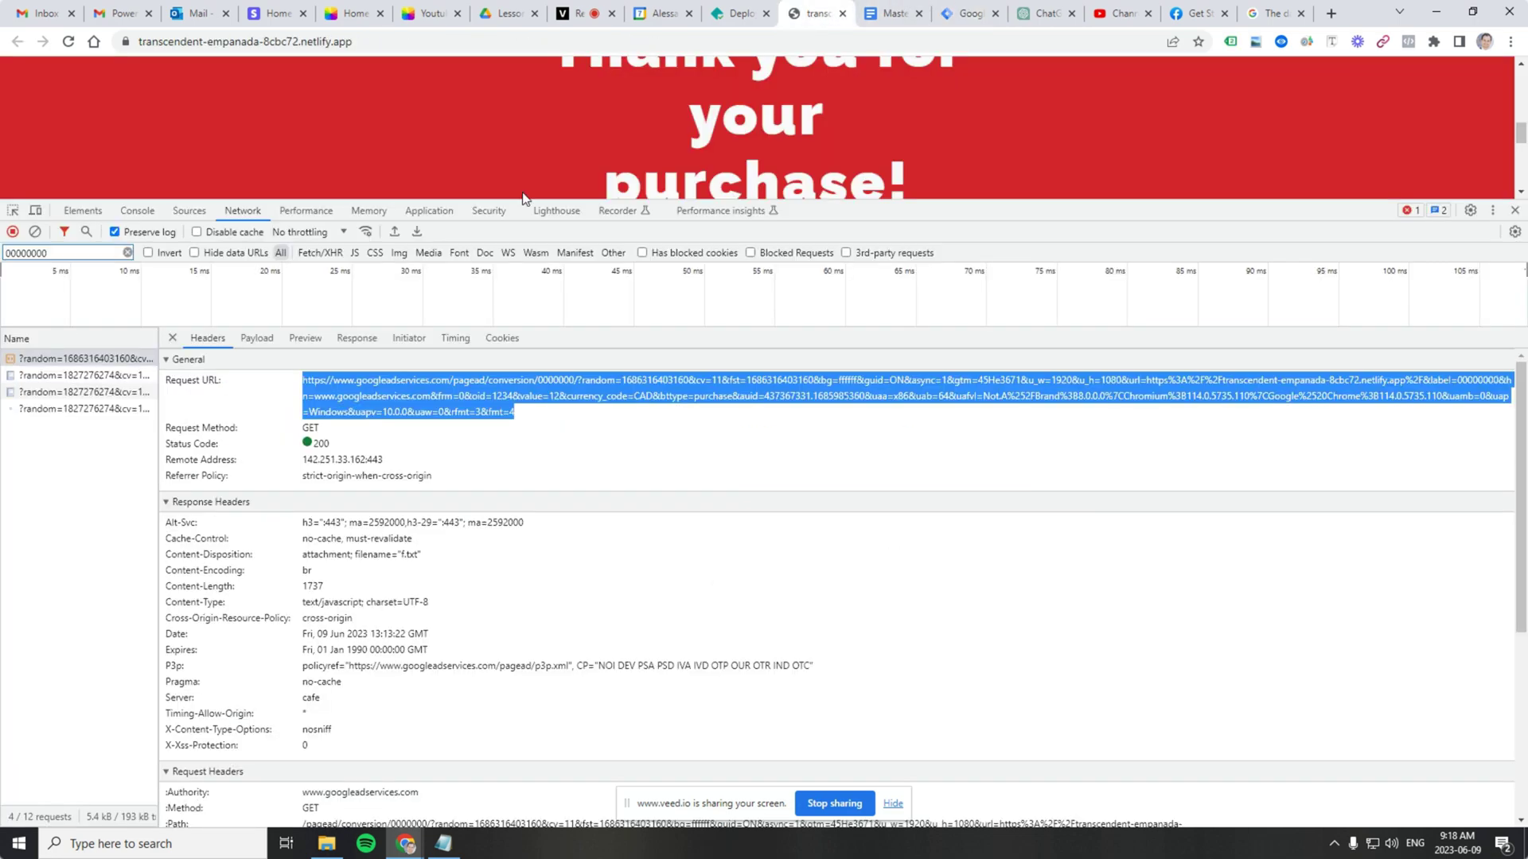
{"action": "left_click", "coordinate": [1514, 210]}
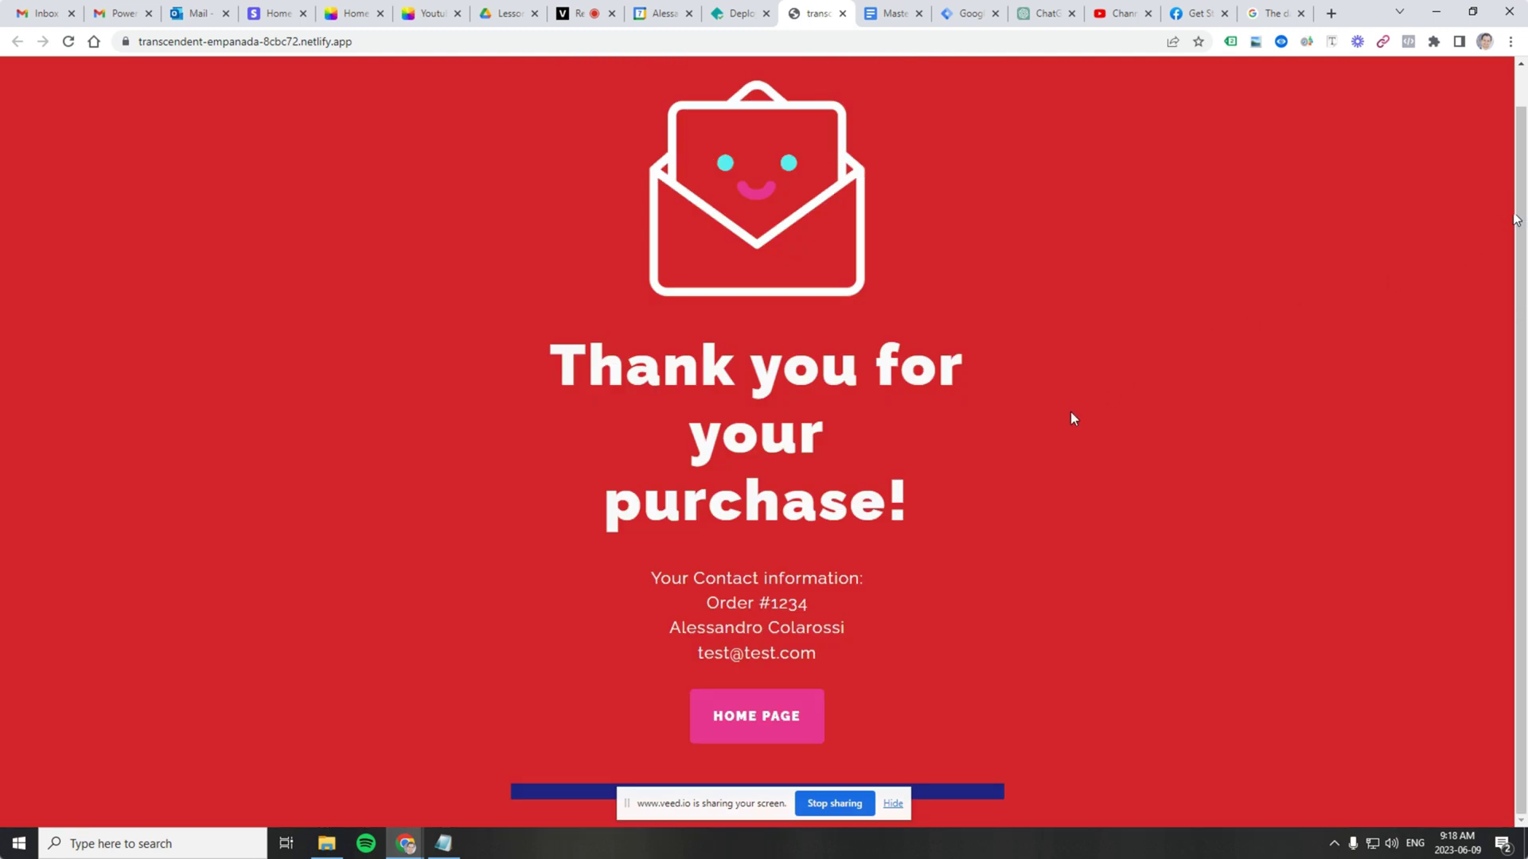
{"action": "scroll", "coordinate": [1063, 466], "scroll_direction": "up", "scroll_amount": 1}
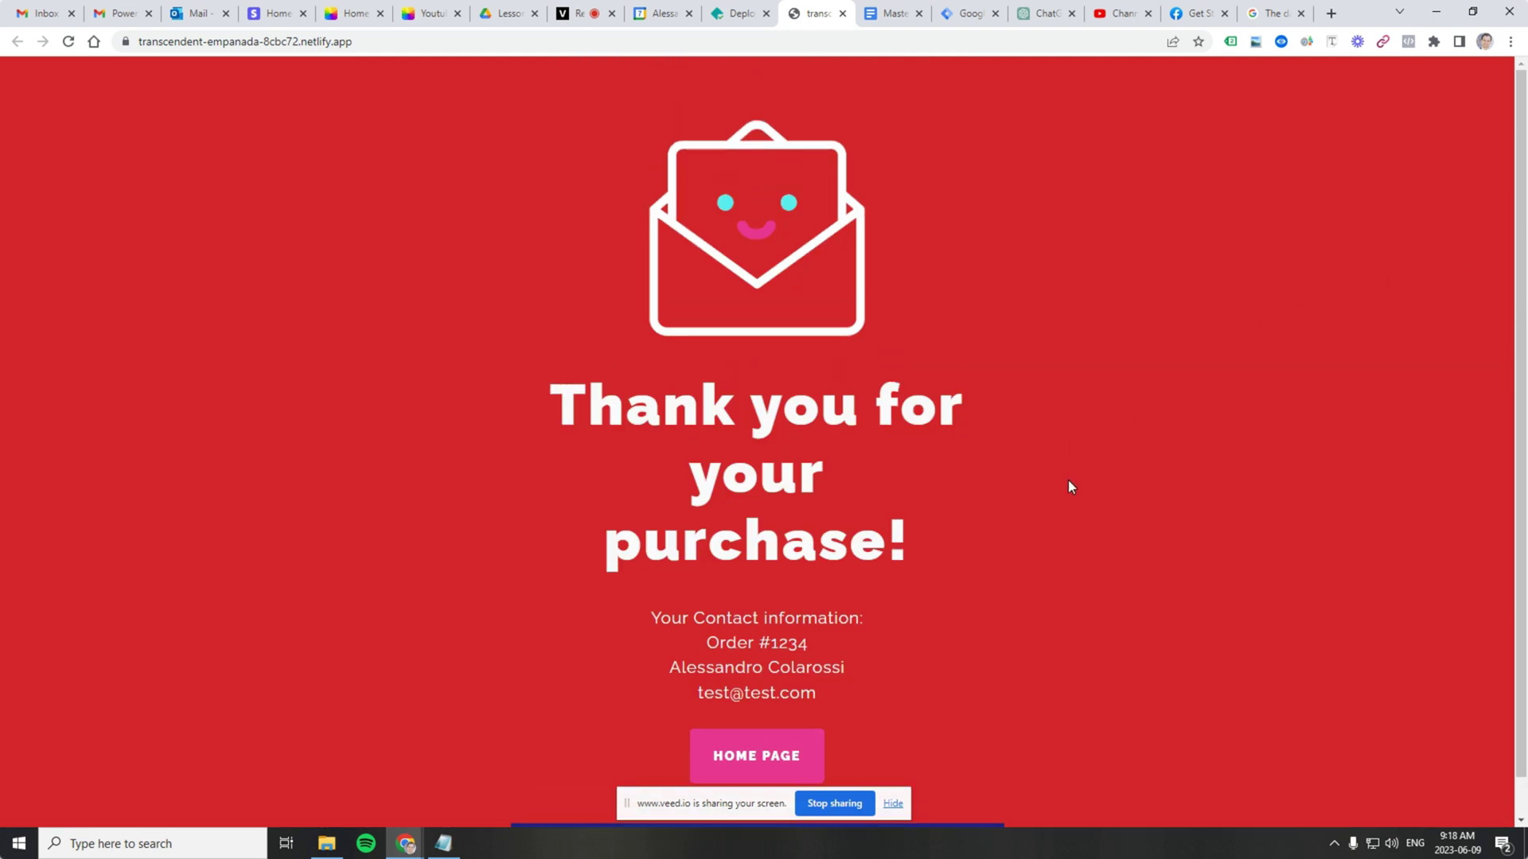
{"action": "key", "text": "F5"}
Step: Check Tag Assistant's detected tags: Google Ads Conversion Tracking and Tag Manager
{"action": "left_click", "coordinate": [1231, 41]}
{"action": "left_click", "coordinate": [894, 121]}
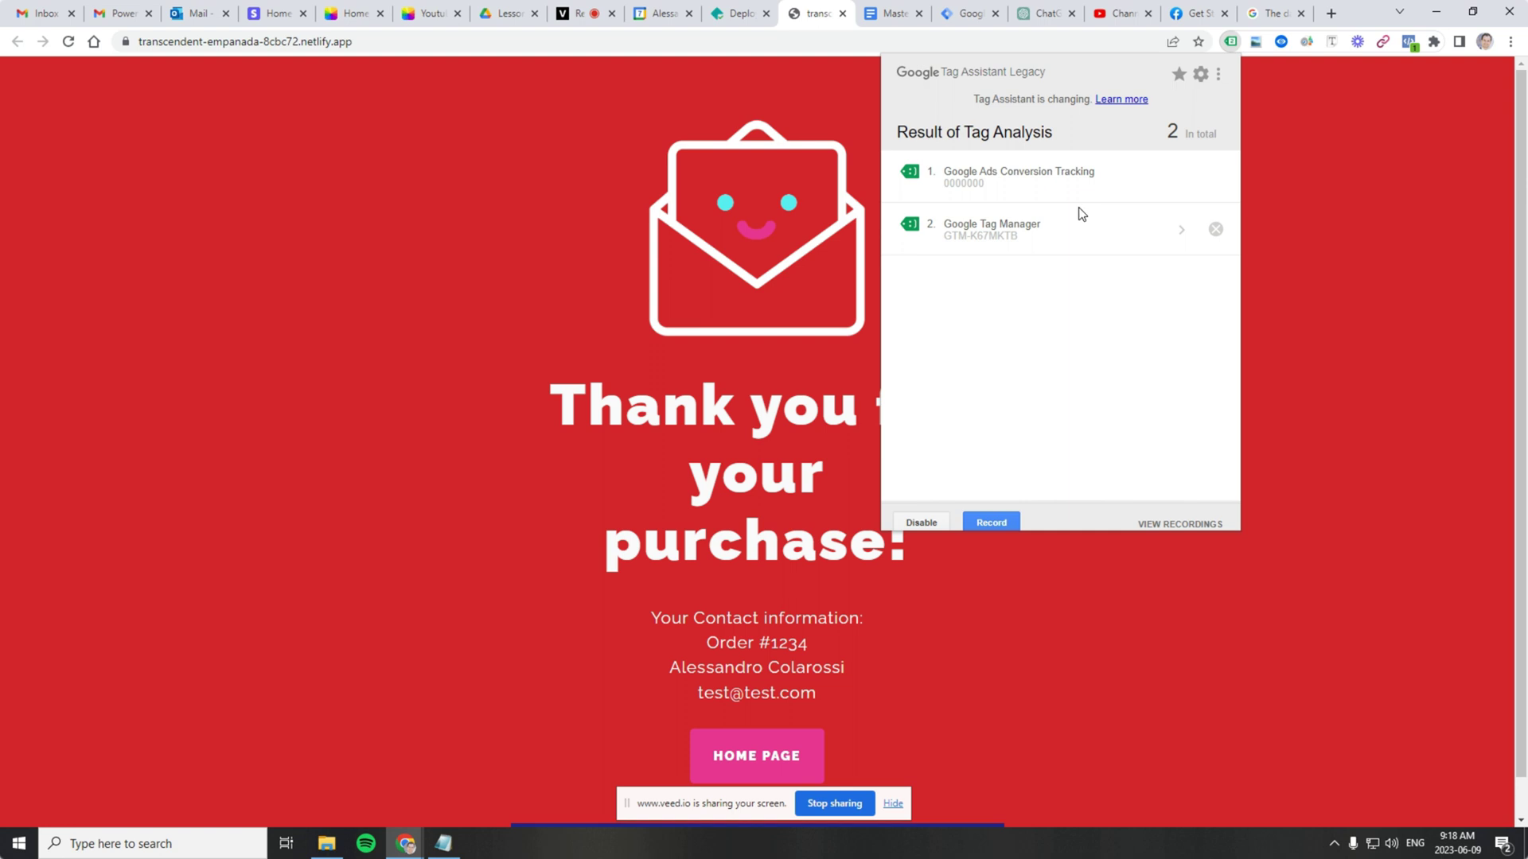
{"action": "left_click", "coordinate": [1306, 182]}
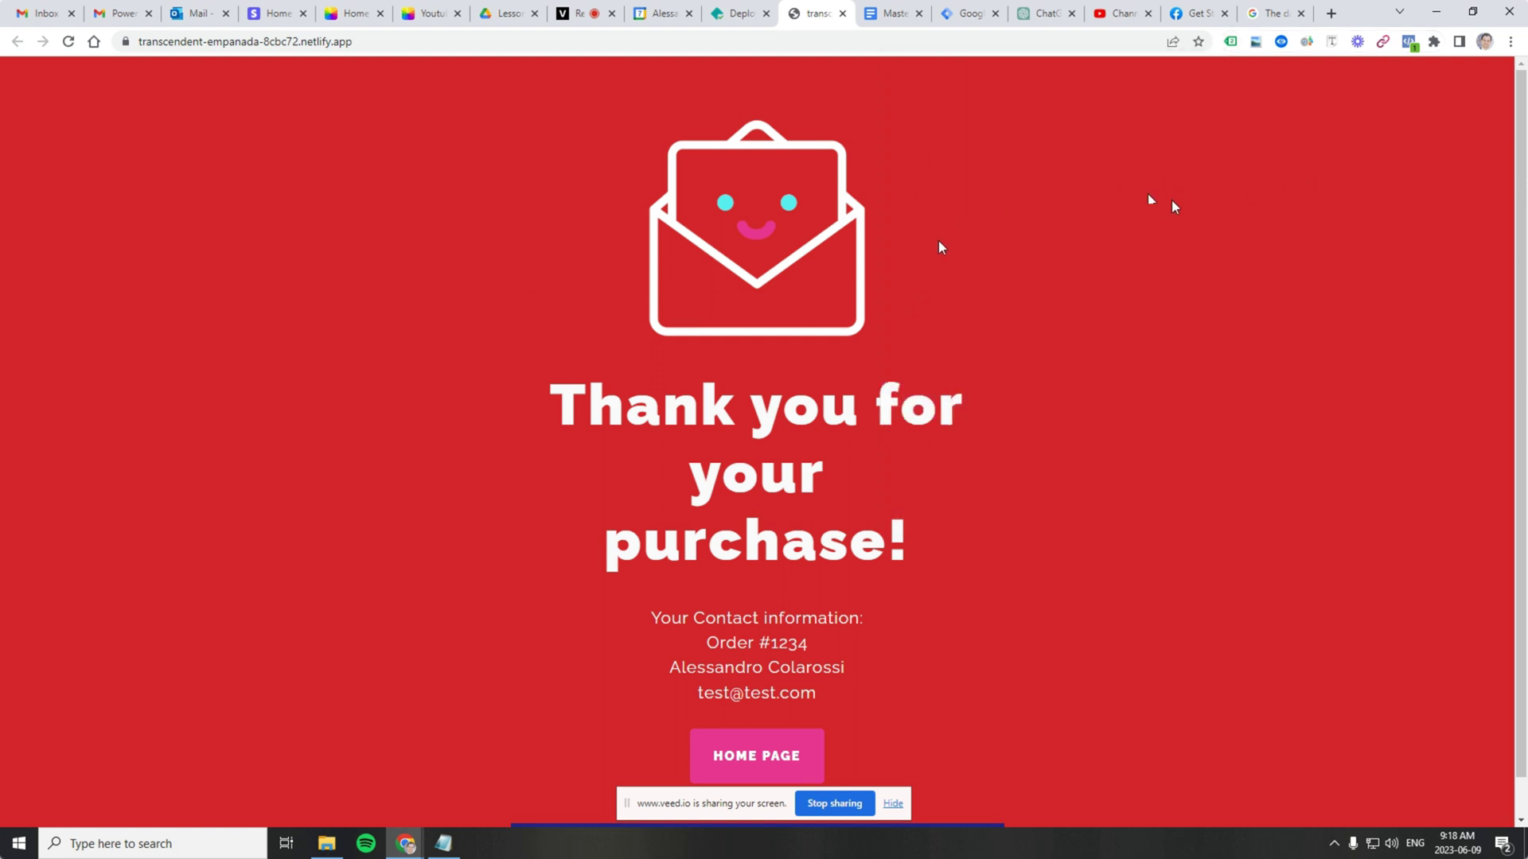
Step: Open DevTools on the Network log and clear the old 00000000 filter
{"action": "right_click", "coordinate": [1178, 206]}
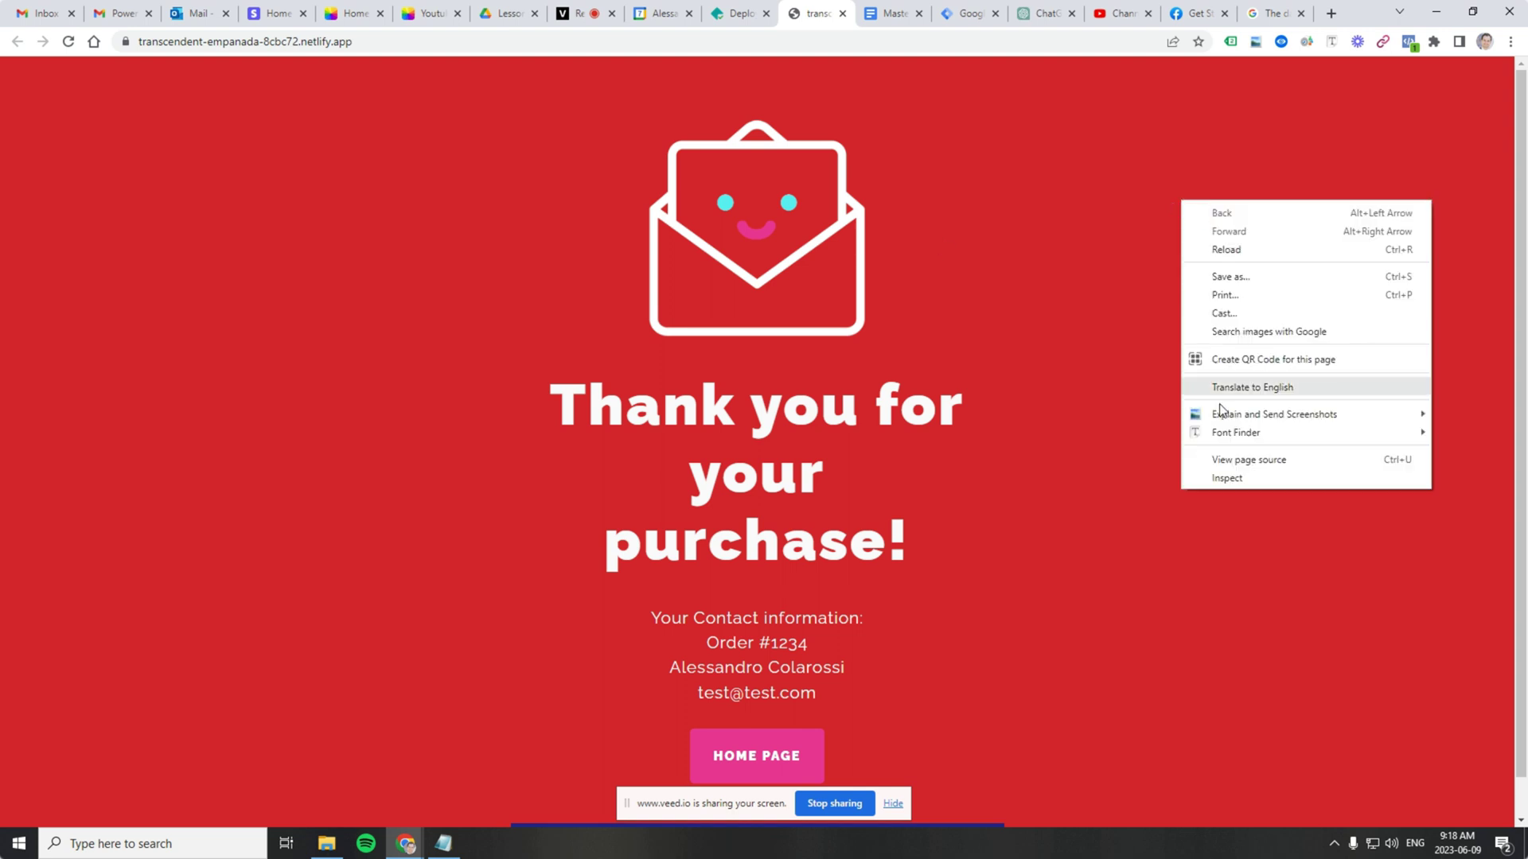
{"action": "left_click", "coordinate": [1245, 478]}
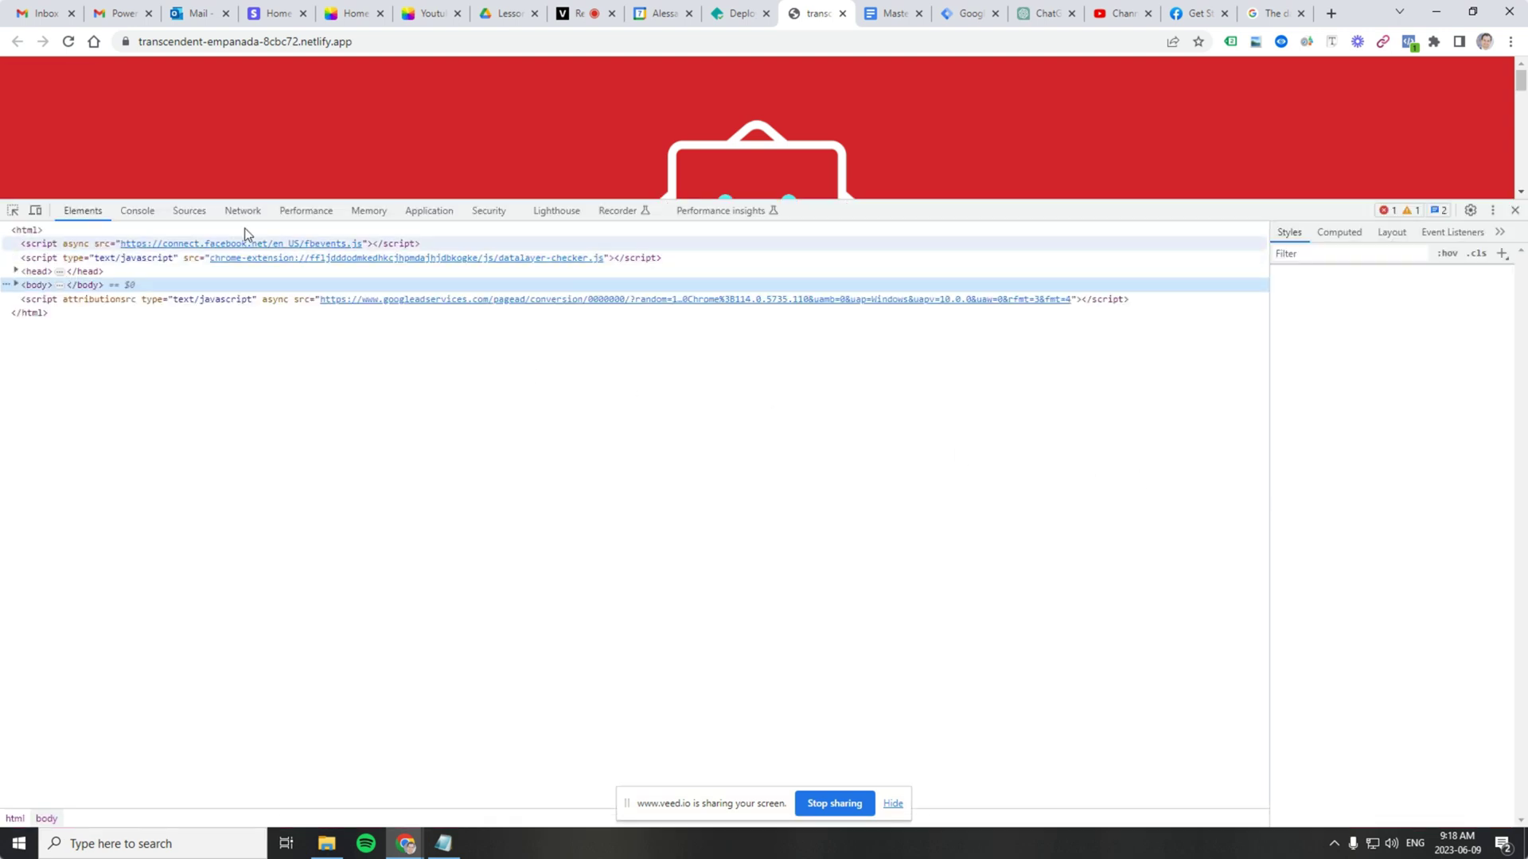
{"action": "left_click", "coordinate": [242, 210]}
{"action": "key", "text": "ctrl+a"}
{"action": "key", "text": "BackSpace"}
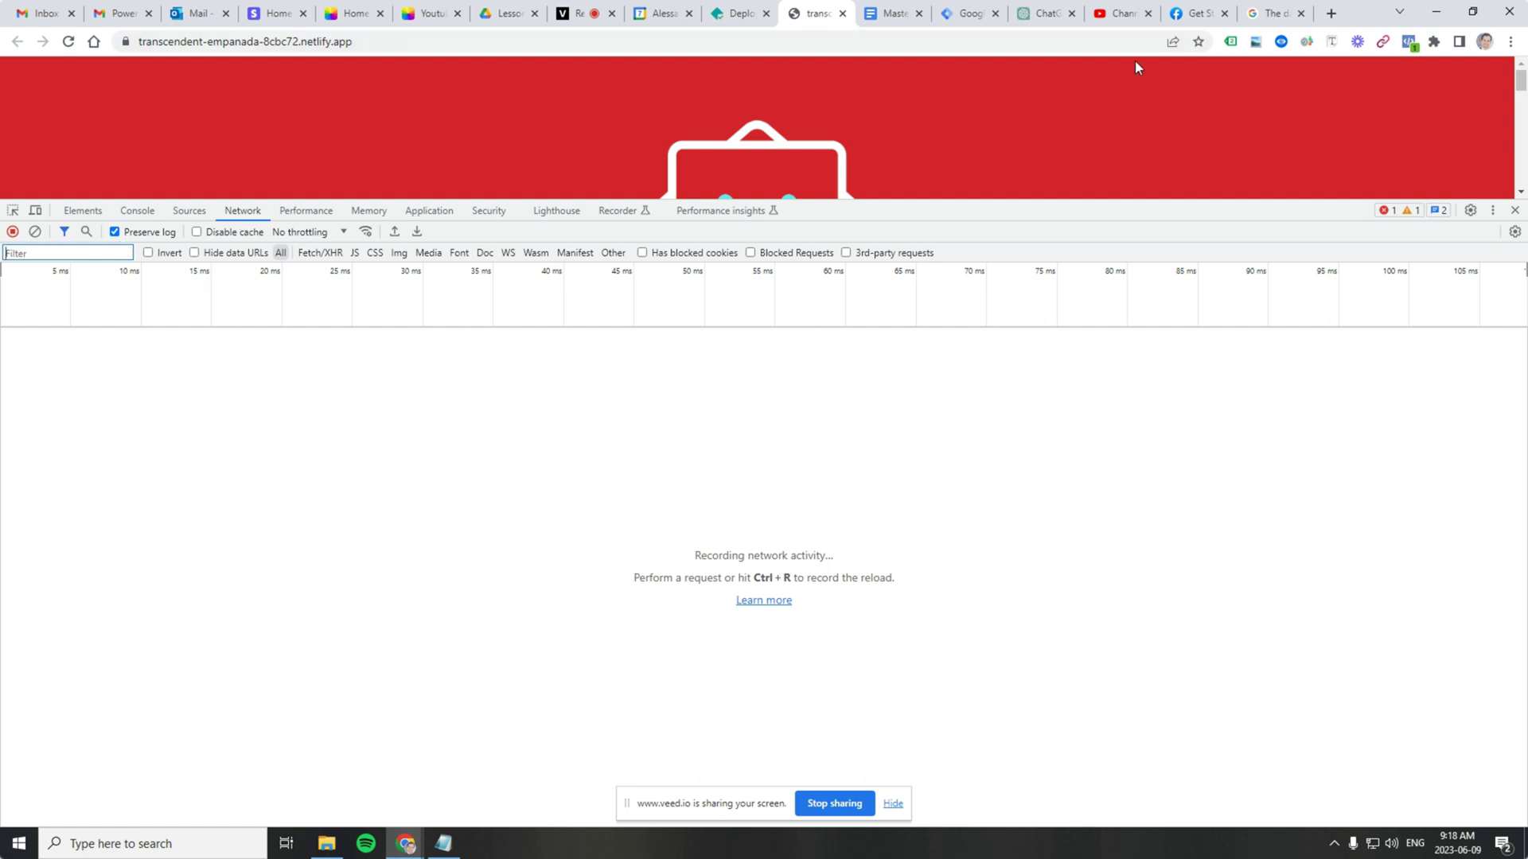
Step: Filter network requests by 'fbq' copied from the Meta docs, reload, then clear the filter
{"action": "left_click", "coordinate": [1193, 14]}
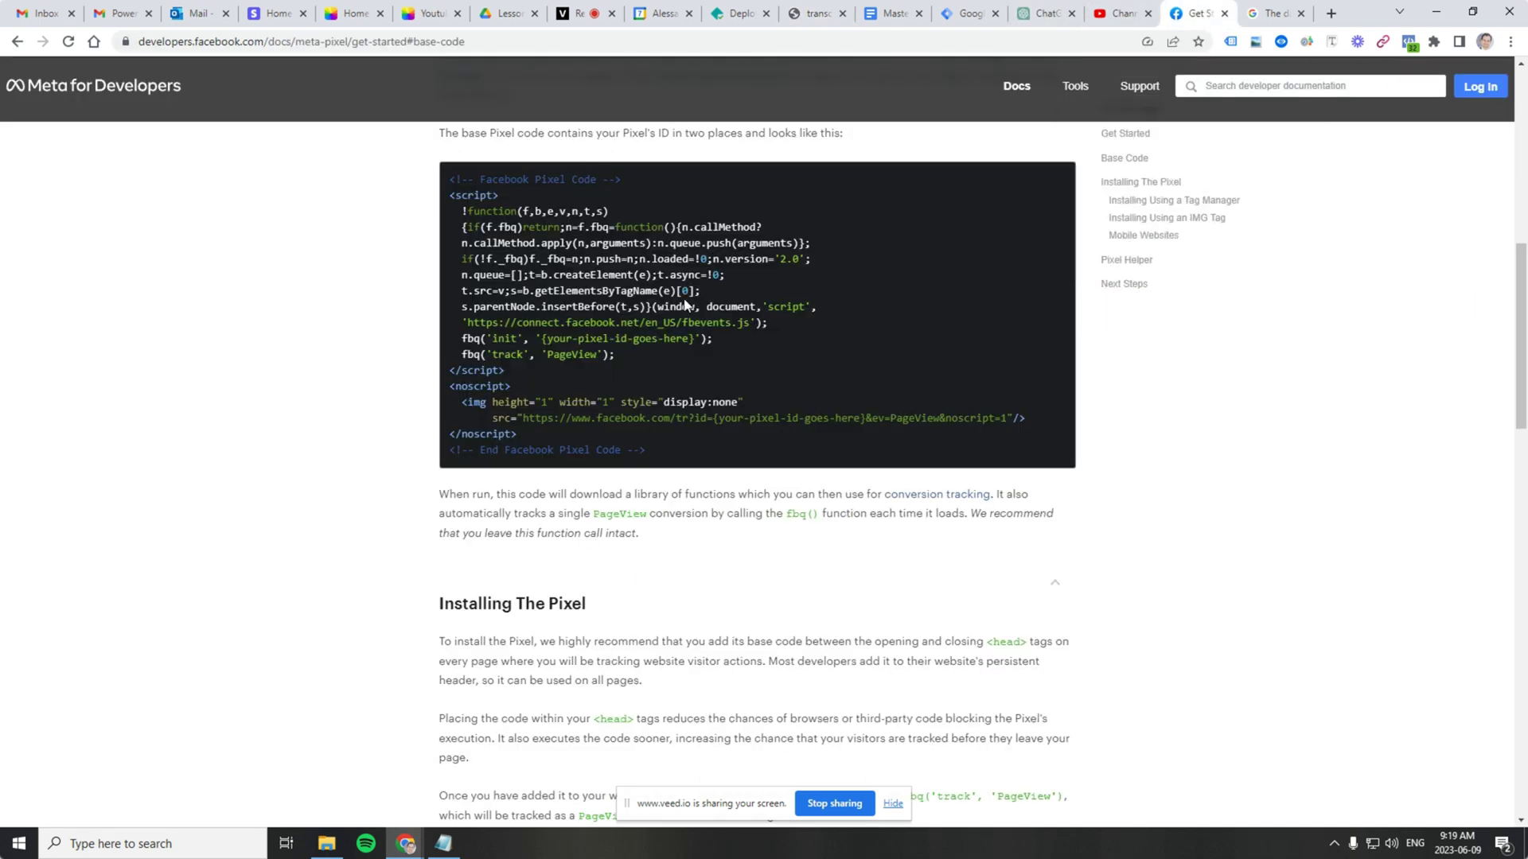
{"action": "double_click", "coordinate": [507, 227]}
{"action": "right_click", "coordinate": [509, 227]}
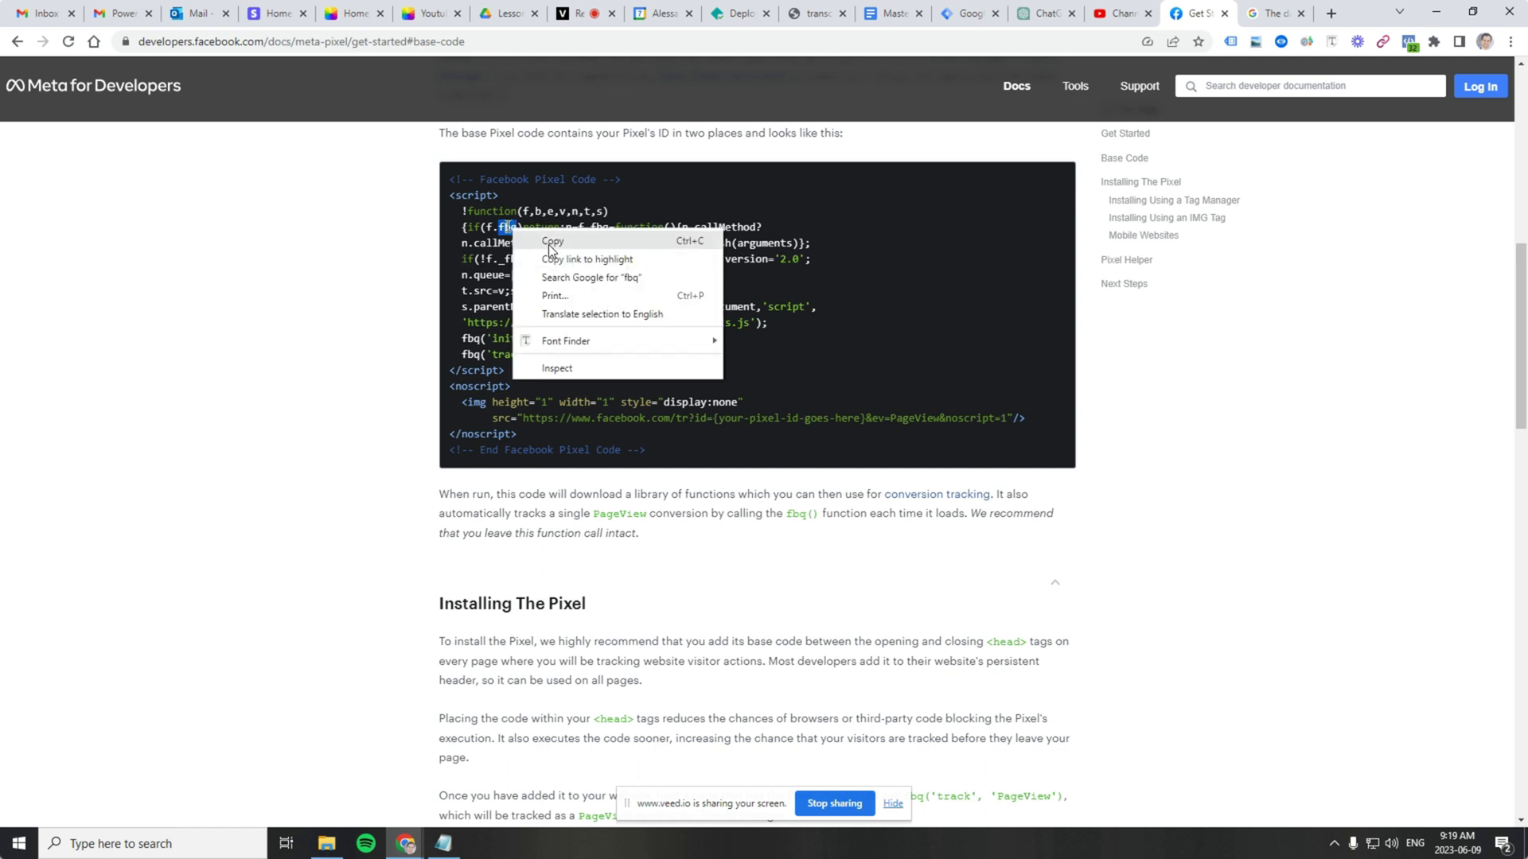
{"action": "left_click", "coordinate": [550, 243]}
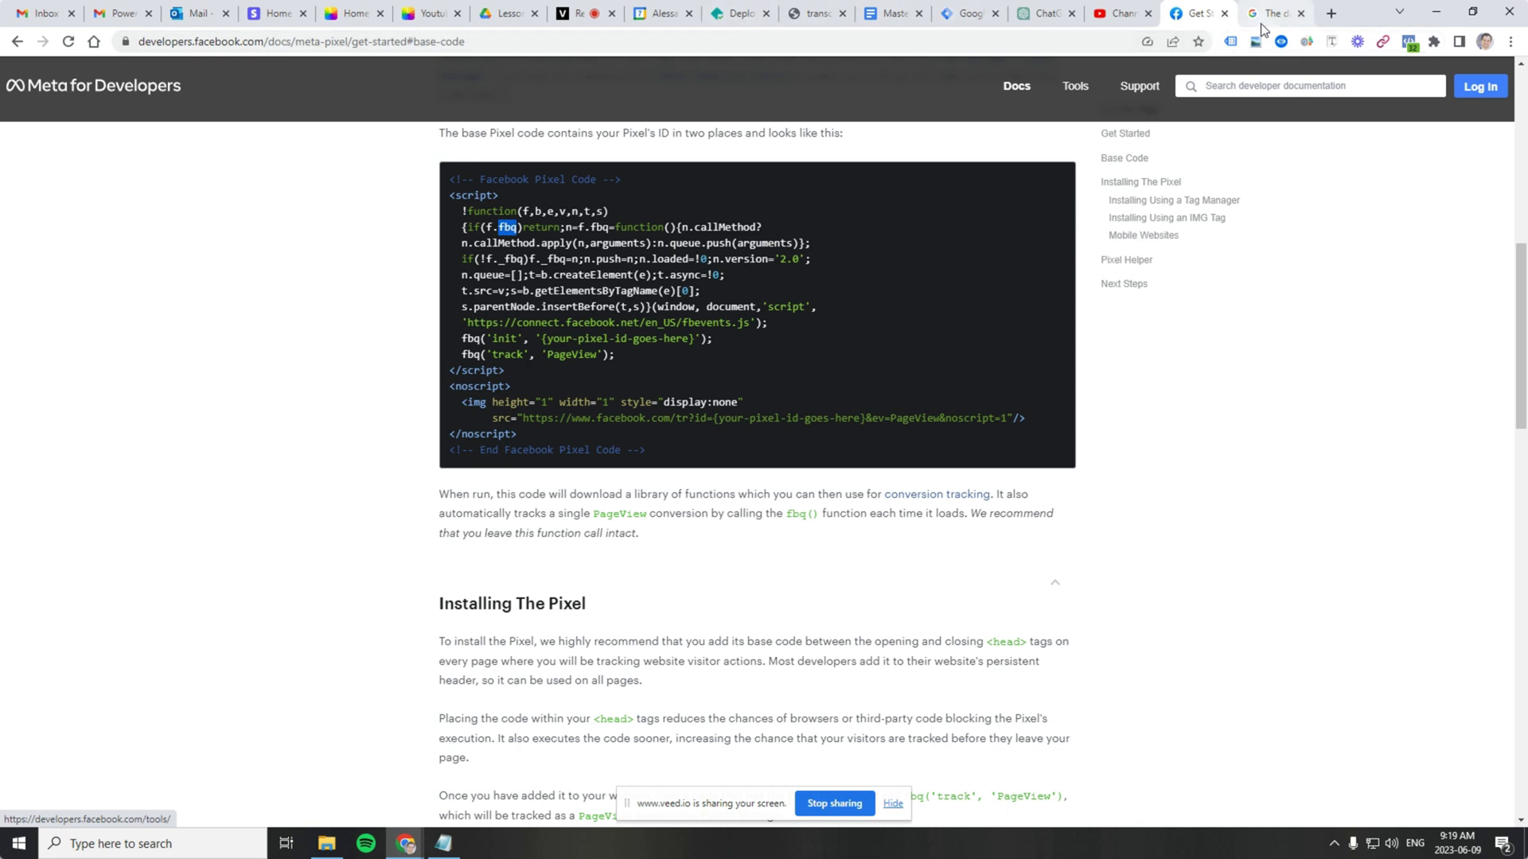
{"action": "left_click", "coordinate": [802, 22]}
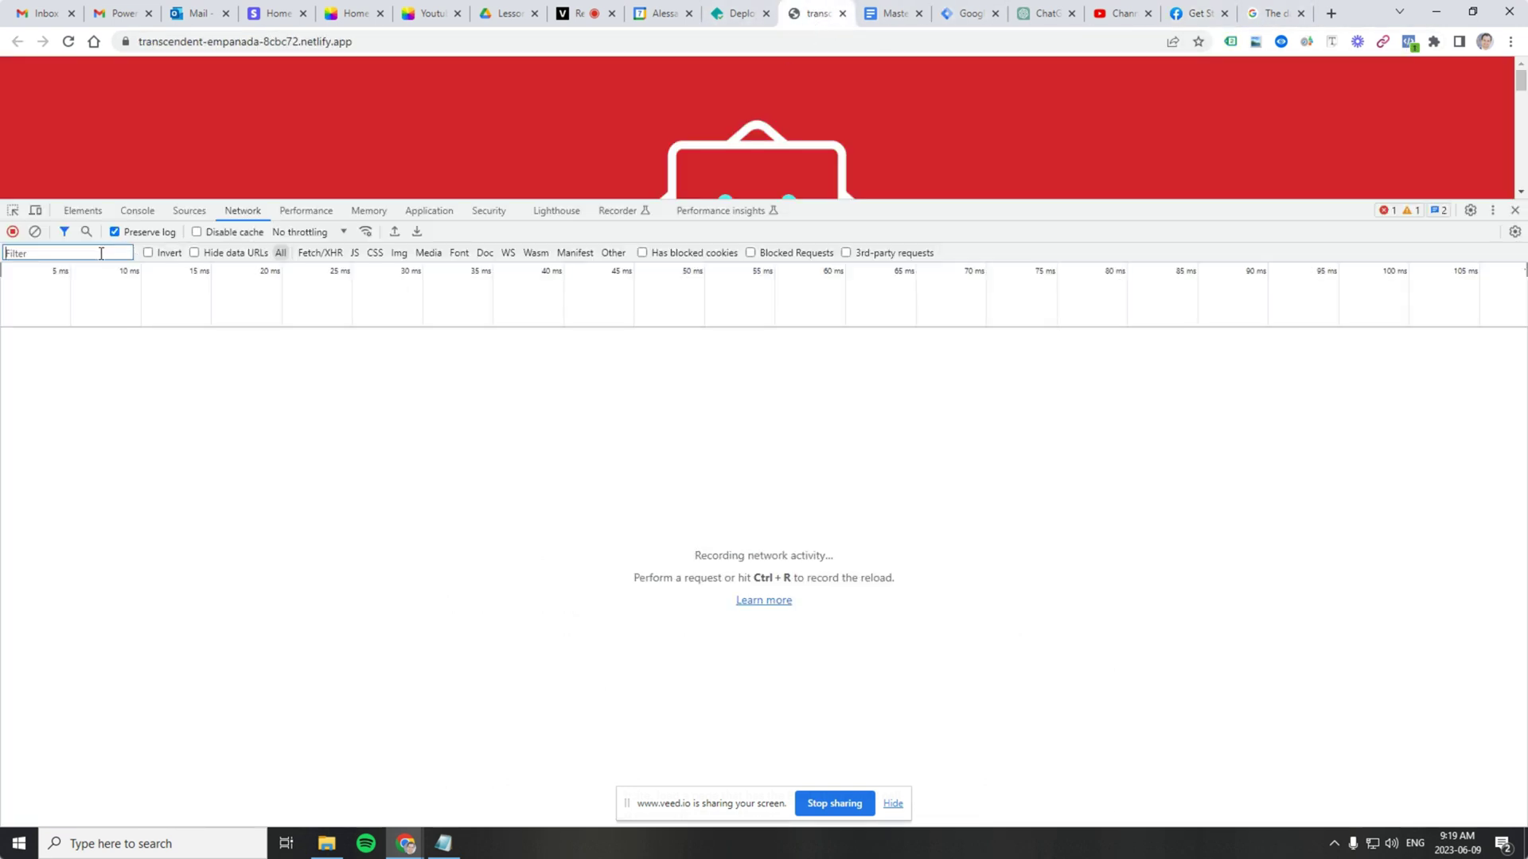
{"action": "type", "text": "fbq"}
{"action": "left_click", "coordinate": [68, 41]}
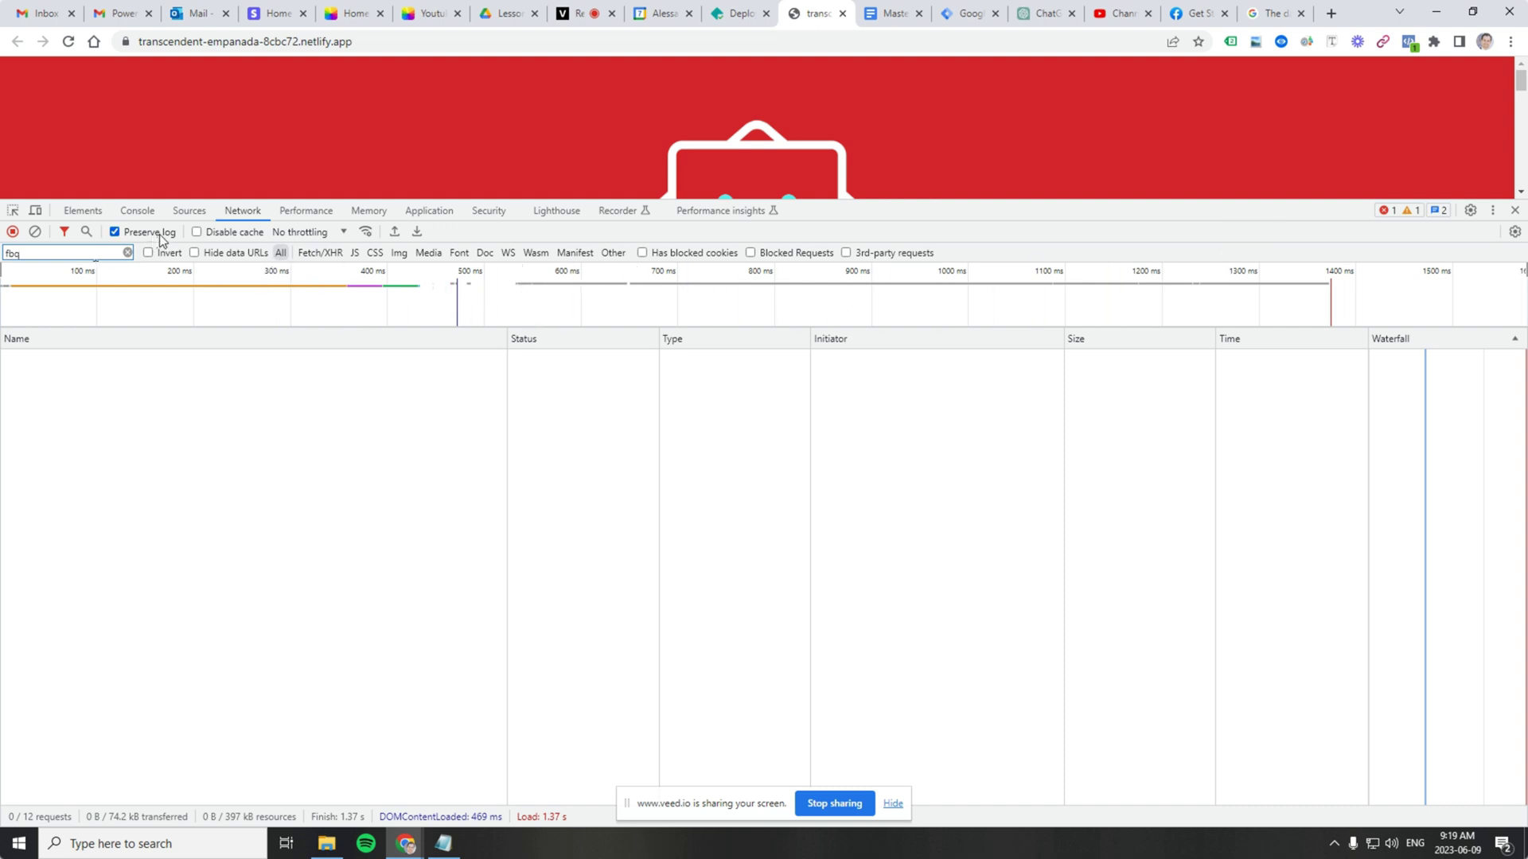
{"action": "key", "text": "BackSpace"}
{"action": "key", "text": "BackSpace"}
{"action": "key", "text": "BackSpace"}
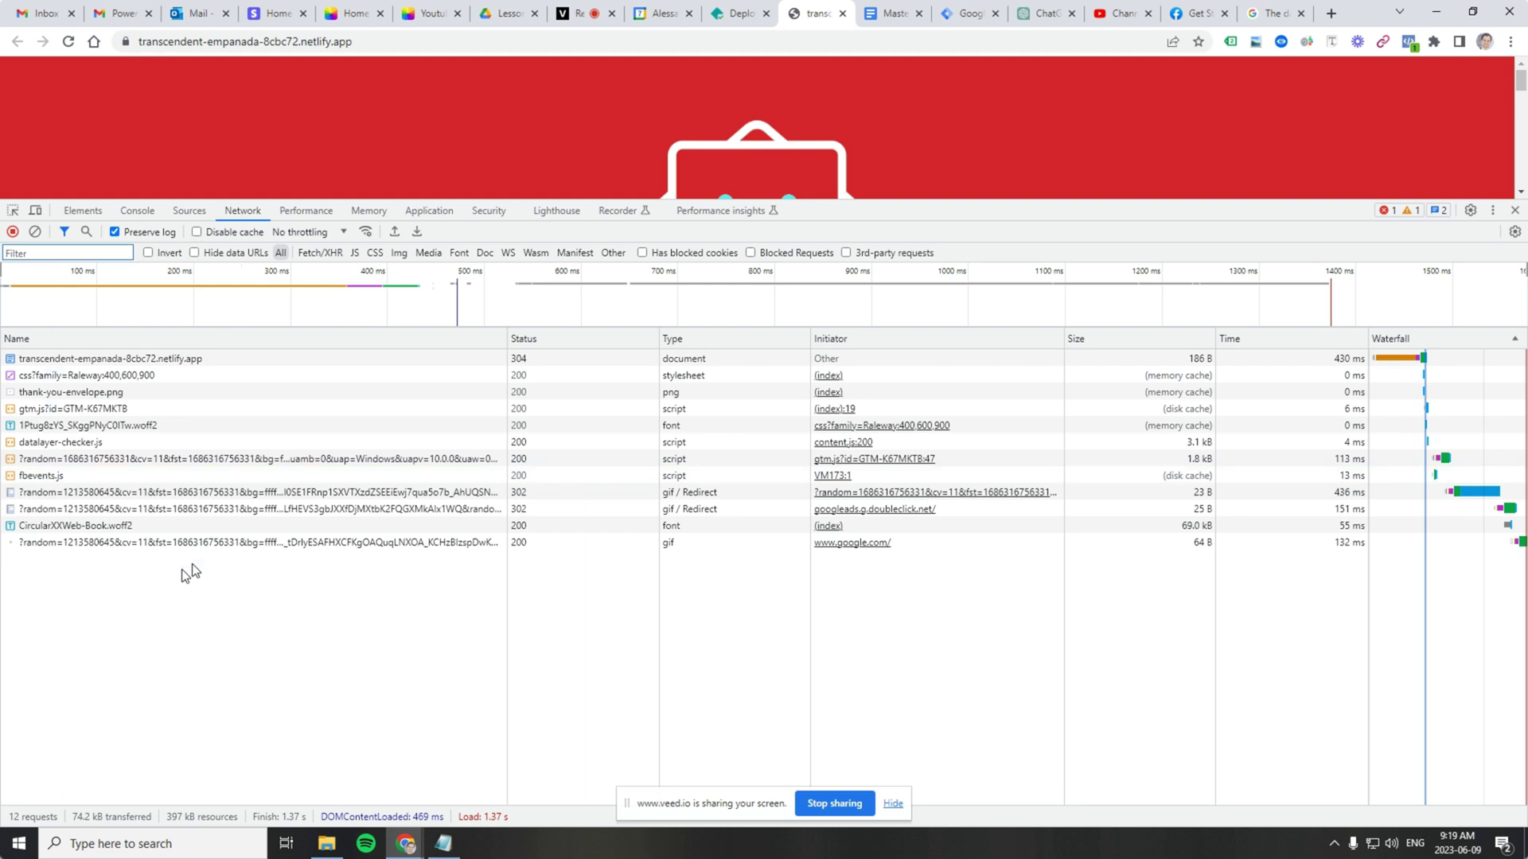
Step: Copy 'fbevents' from the Pixel script URL in the Meta docs
{"action": "left_click", "coordinate": [1200, 13]}
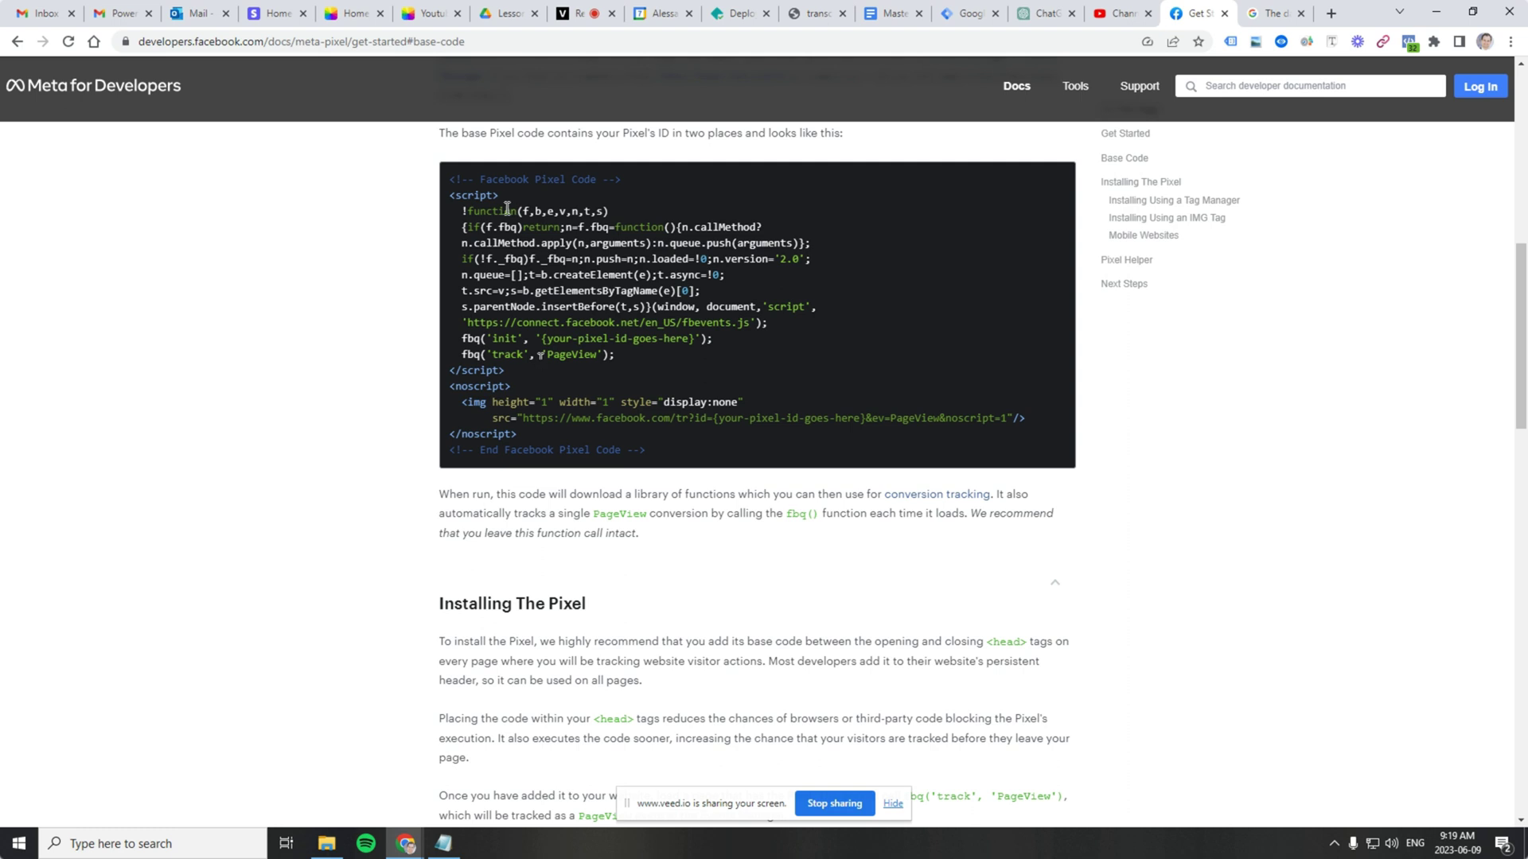
{"action": "double_click", "coordinate": [714, 327]}
{"action": "right_click", "coordinate": [714, 325]}
{"action": "left_click", "coordinate": [733, 329]}
{"action": "left_click", "coordinate": [811, 13]}
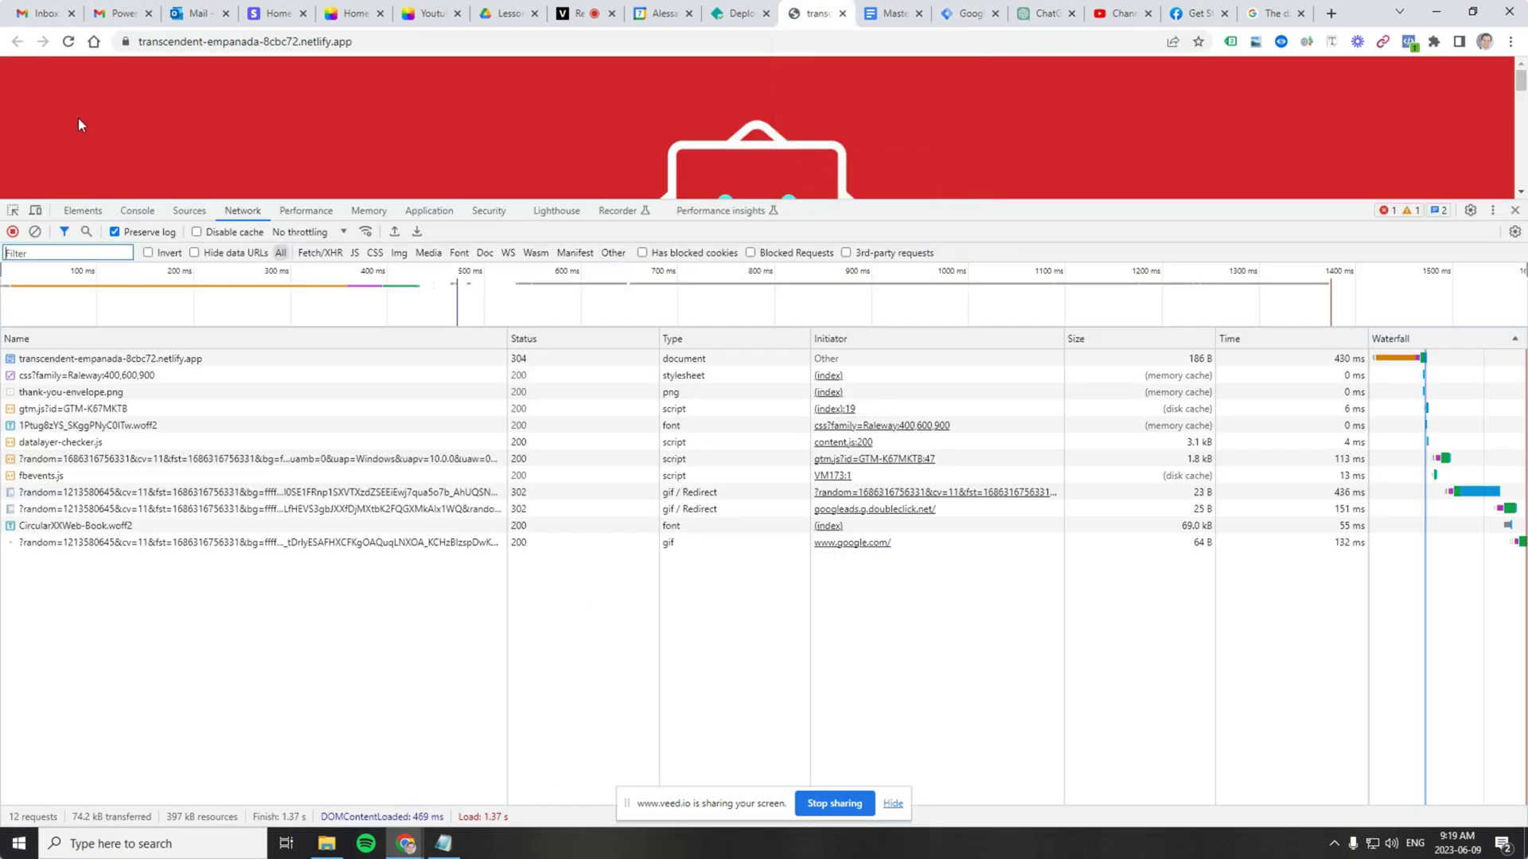
Step: Filter the Network log to 'fbevents', reload, and view fbevents.js headers showing status 200
{"action": "key", "text": "ctrl+v"}
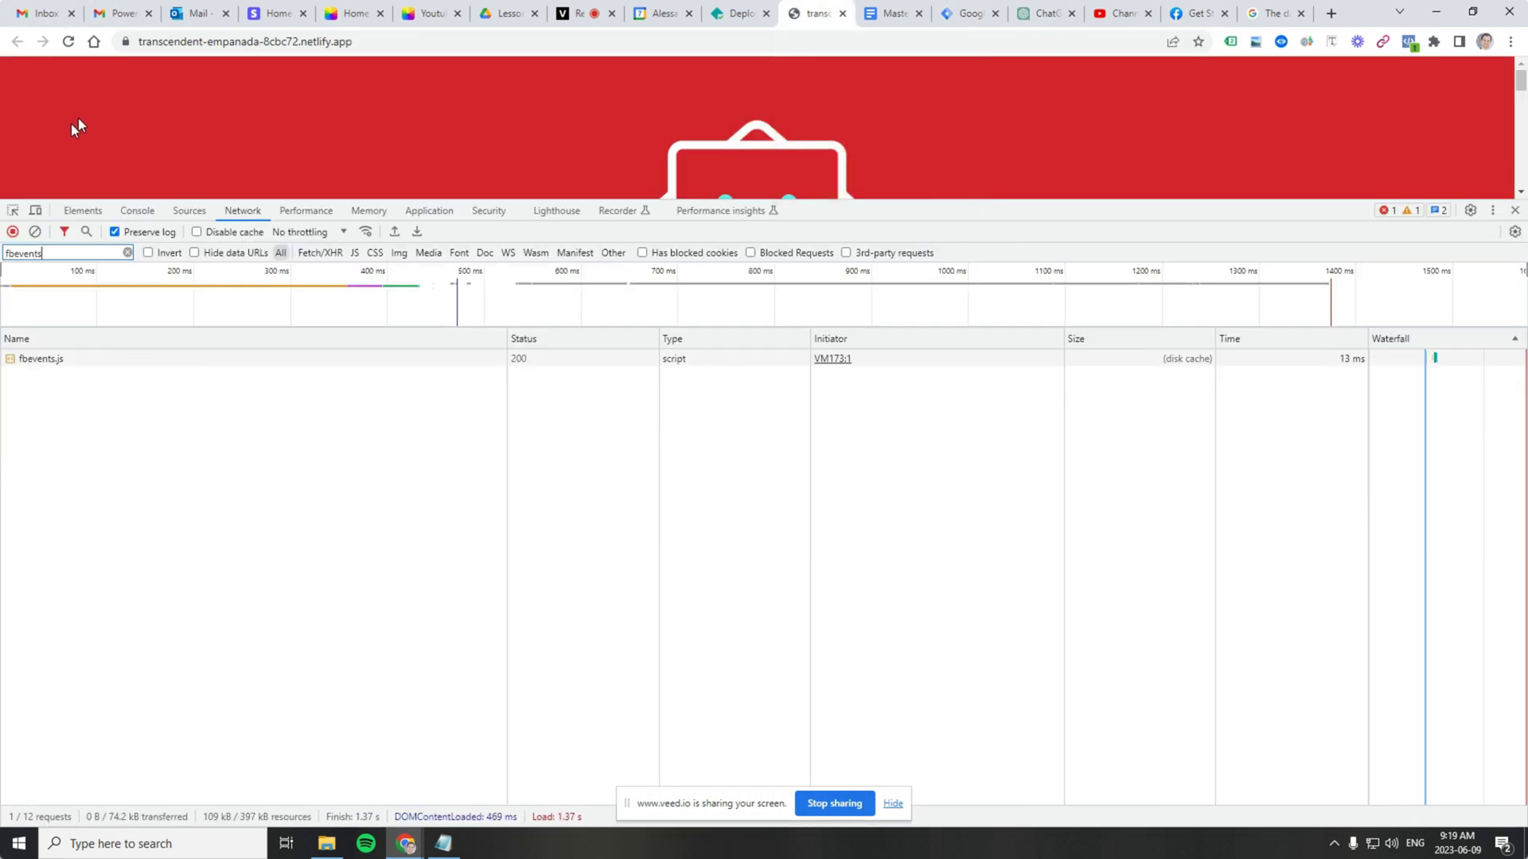
{"action": "left_click", "coordinate": [70, 42]}
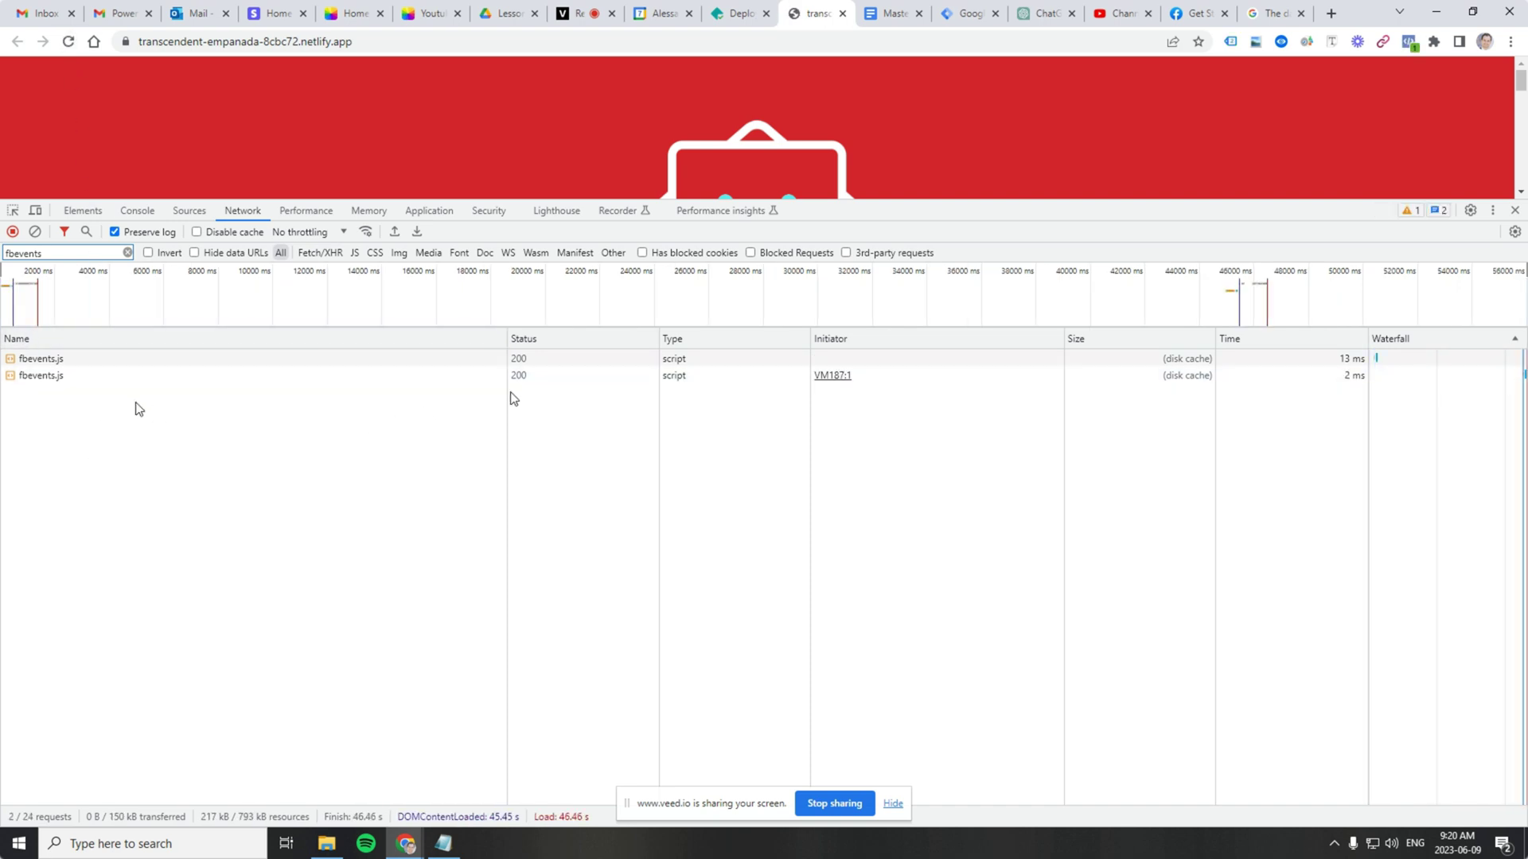
{"action": "left_click", "coordinate": [329, 361]}
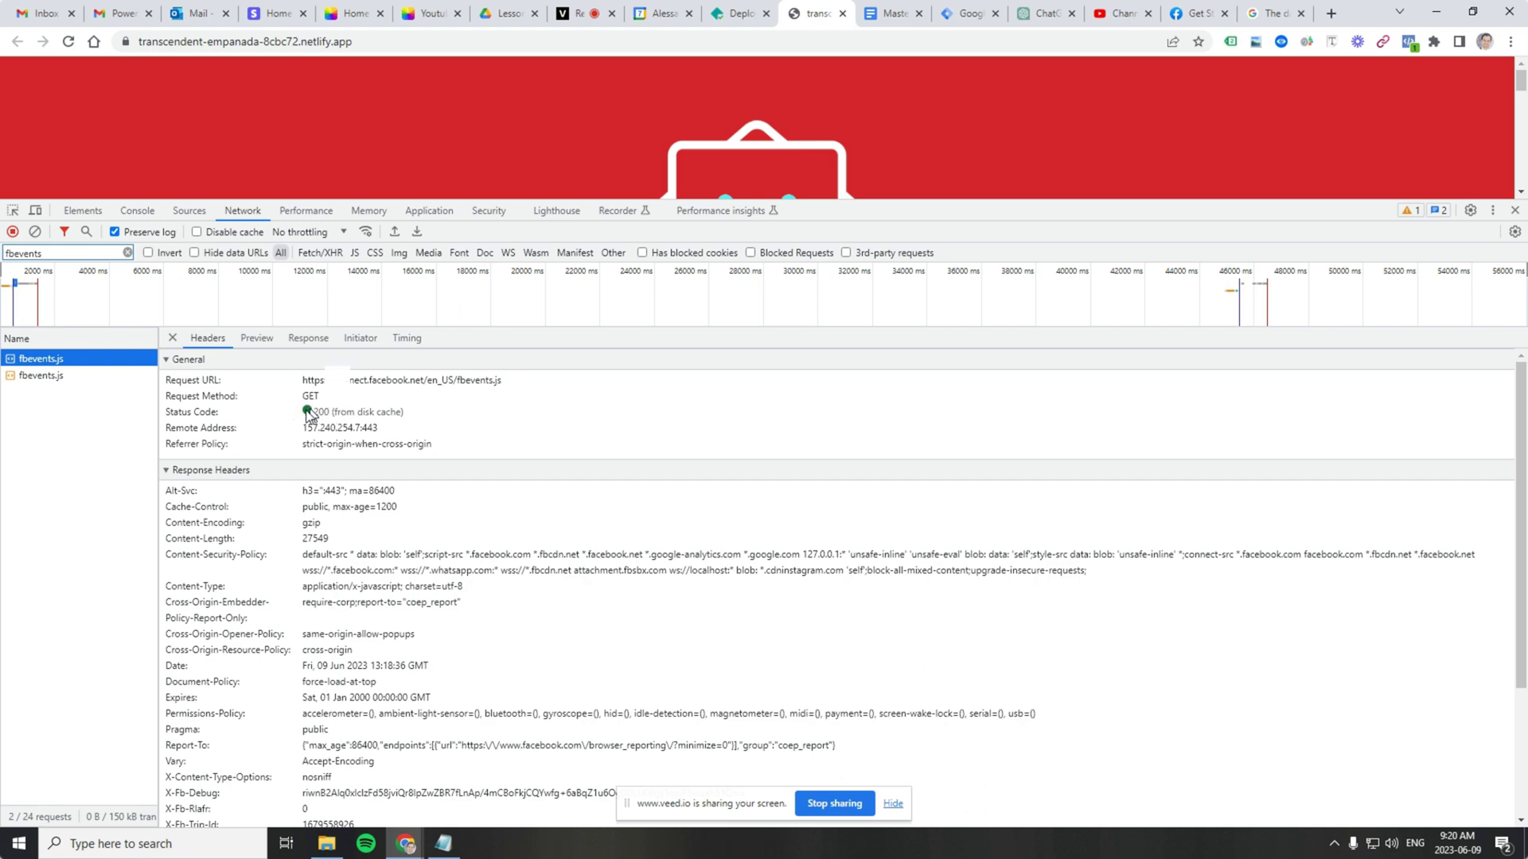
{"action": "left_click_drag", "start_coordinate": [924, 199], "coordinate": [929, 278]}
{"action": "left_click_drag", "start_coordinate": [936, 461], "coordinate": [973, 234]}
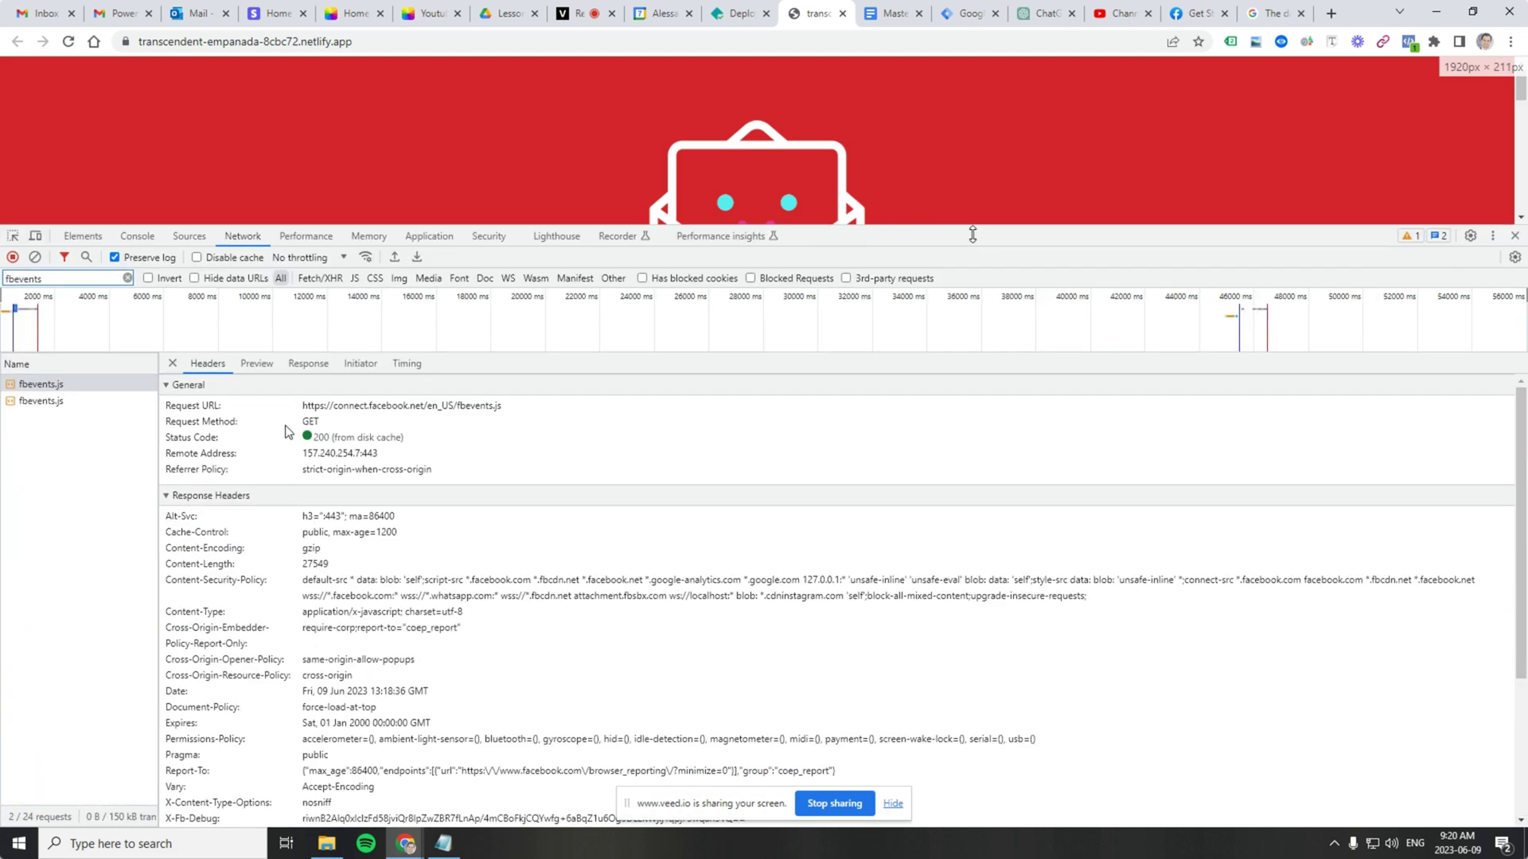
Step: Clear the fbevents filter and close DevTools to show the thank-you page alone
{"action": "left_click", "coordinate": [127, 278]}
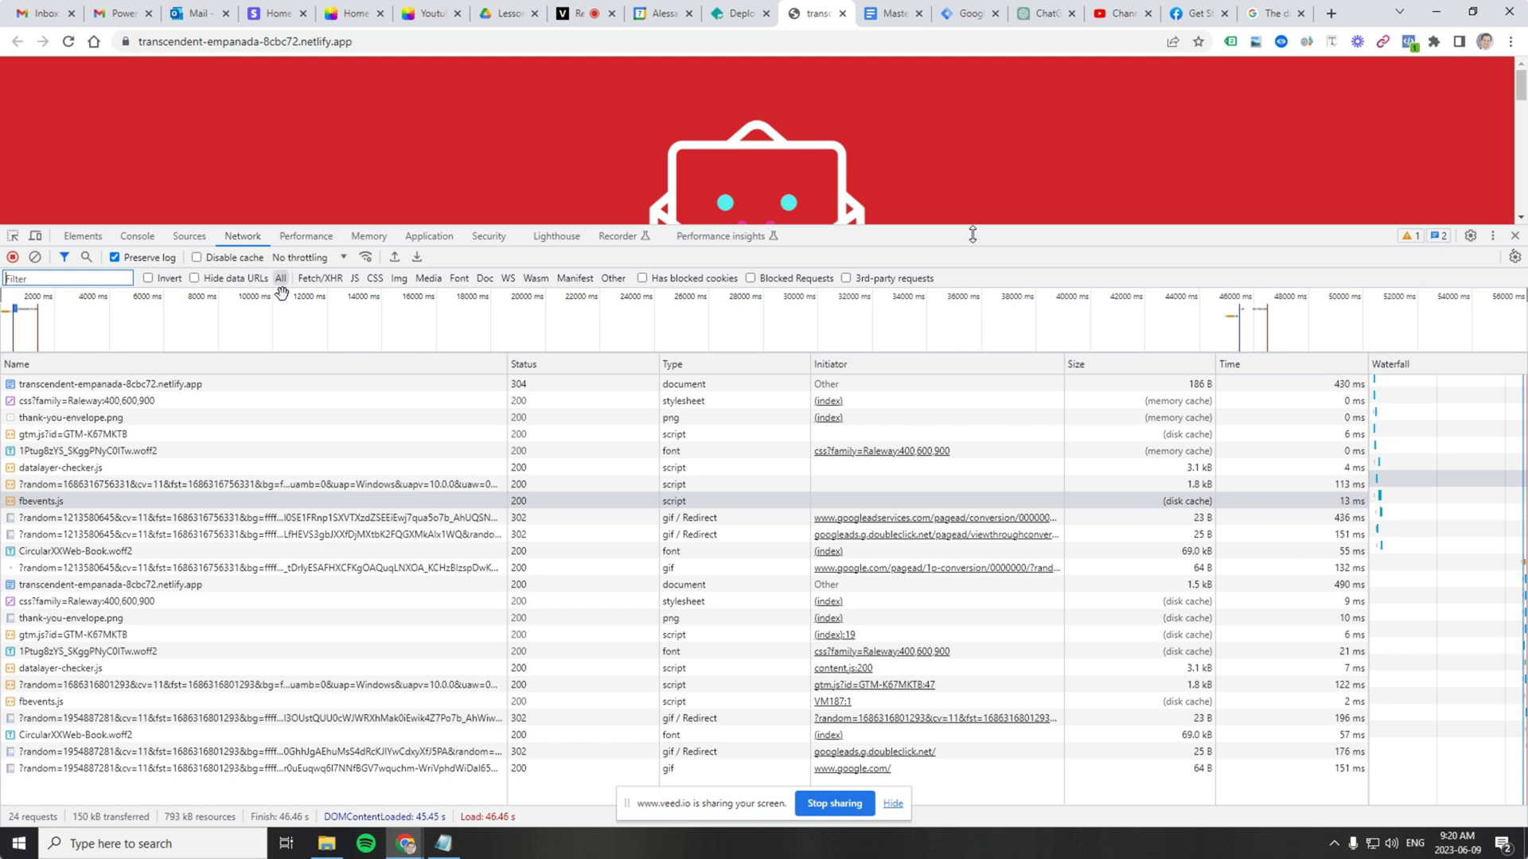
{"action": "left_click", "coordinate": [1515, 236]}
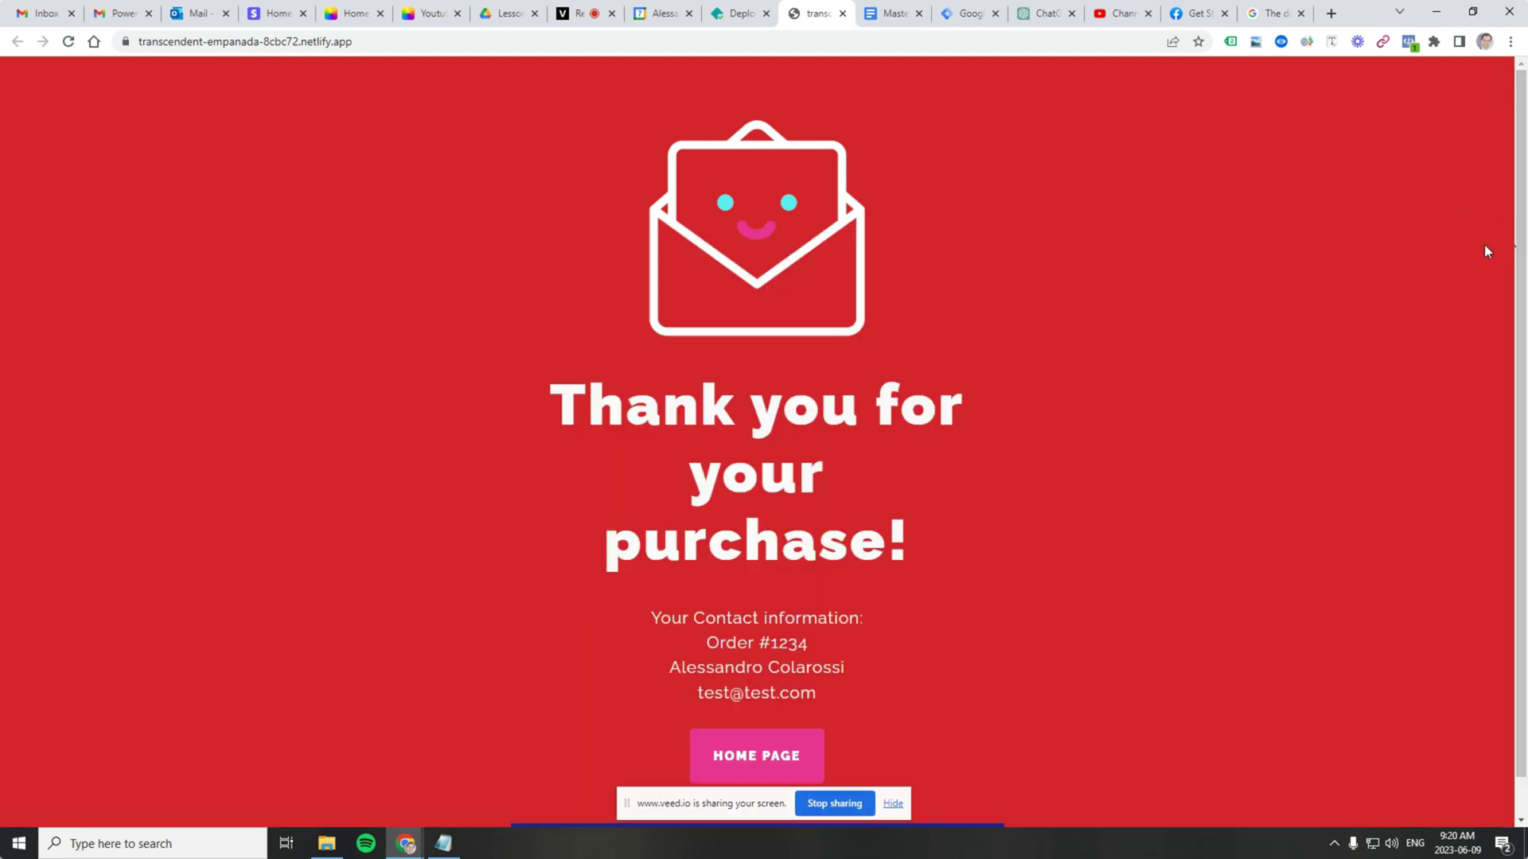
{"action": "scroll", "coordinate": [995, 447], "scroll_direction": "down", "scroll_amount": 1}
{"action": "scroll", "coordinate": [994, 434], "scroll_direction": "up", "scroll_amount": 1}
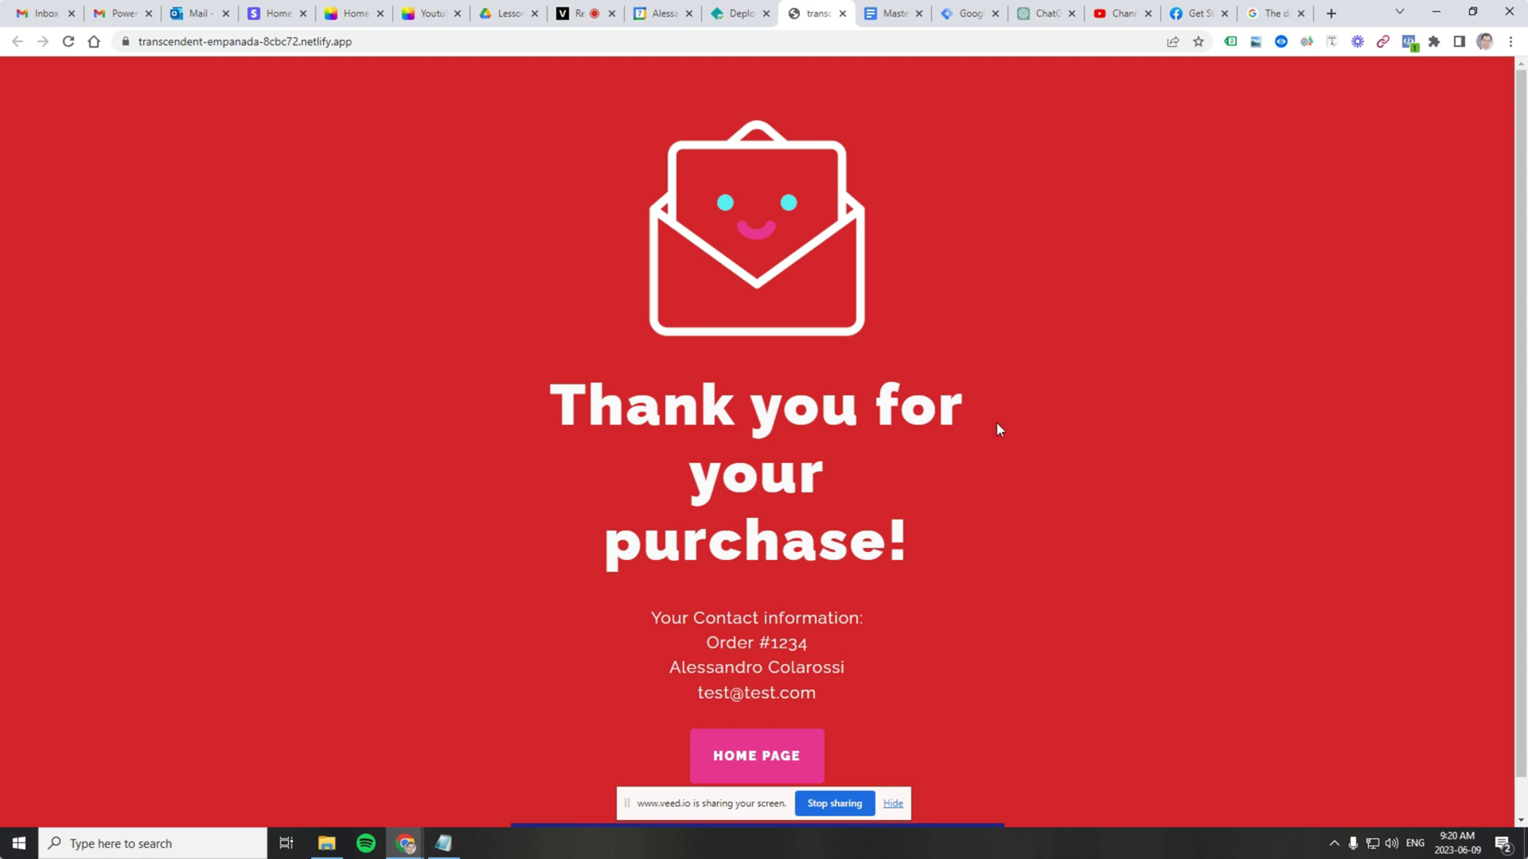